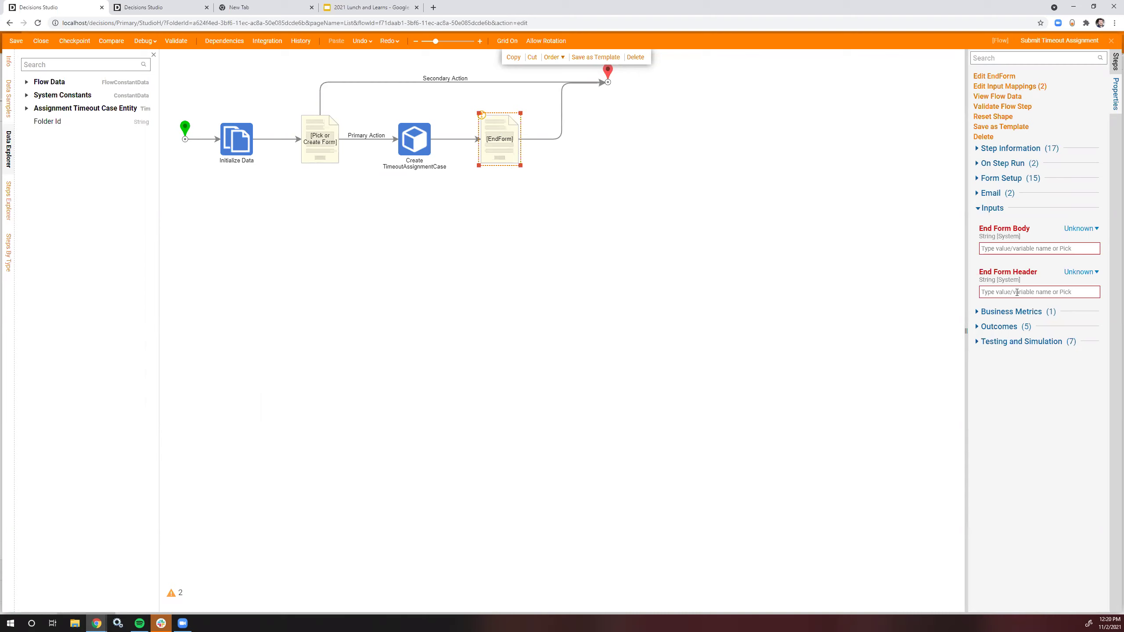
Step: Set the EndForm's End Form Body to the constant 'Thank you submitting'
{"action": "left_click", "coordinate": [1079, 228]}
{"action": "left_click", "coordinate": [1008, 192]}
{"action": "left_click", "coordinate": [1027, 252]}
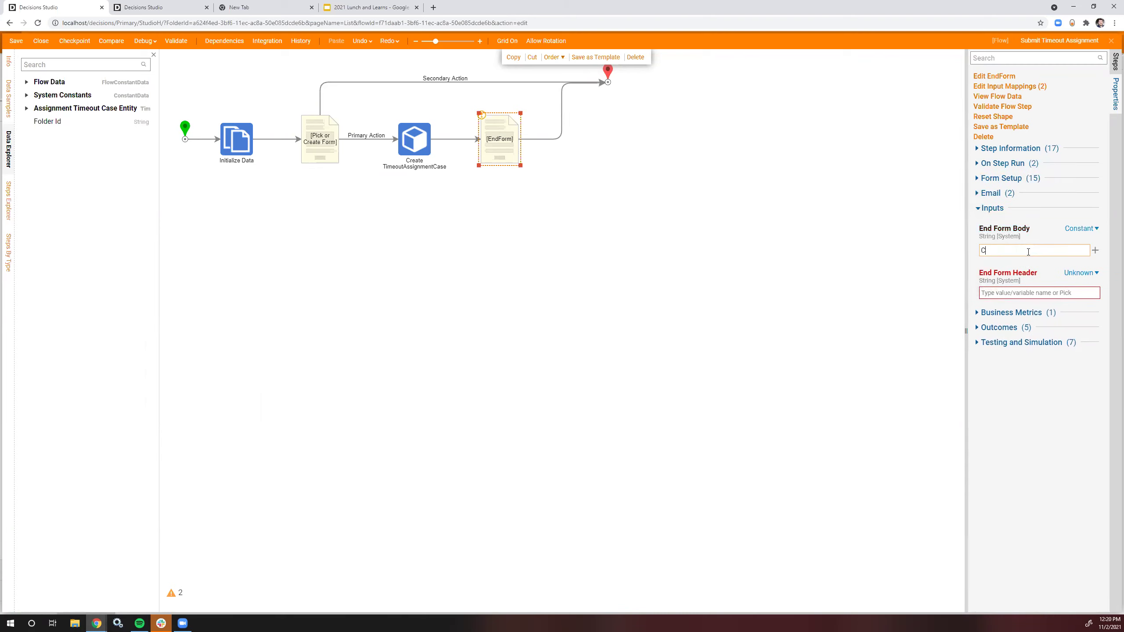
{"action": "type", "text": "Thank you submitting"}
Step: Set the End Form Header to the constant 'Thank you.'
{"action": "left_click", "coordinate": [1075, 272]}
{"action": "left_click", "coordinate": [1013, 233]}
{"action": "left_click", "coordinate": [1023, 299]}
{"action": "type", "text": "Thank"}
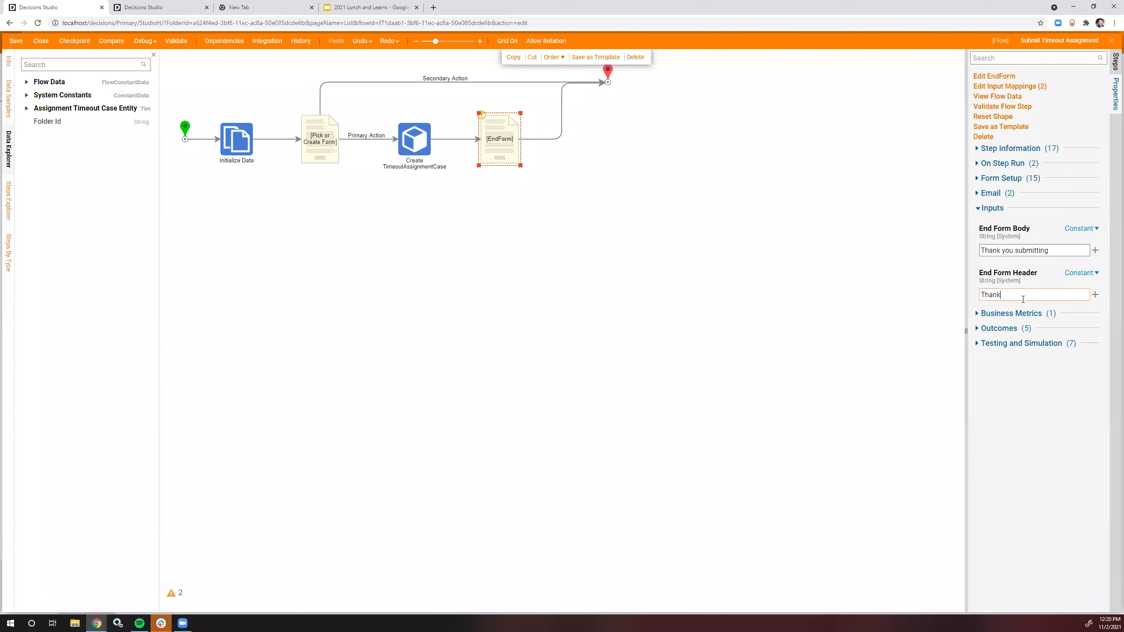
{"action": "left_click", "coordinate": [769, 299]}
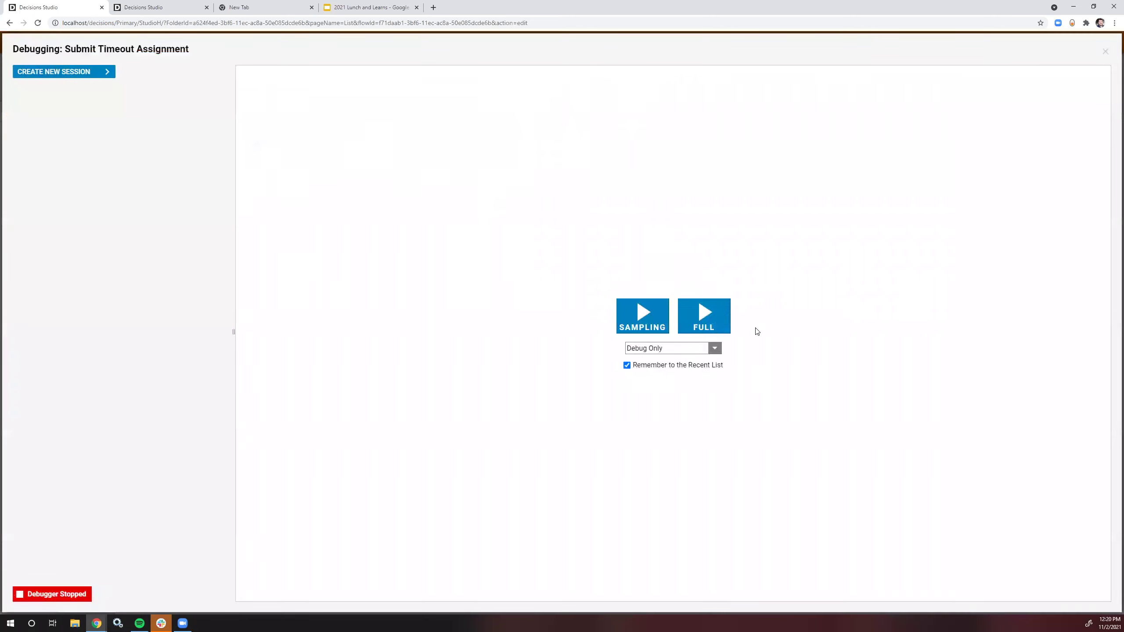
Step: Debug-run the flow, submit a first and last name, and close the thank-you message
{"action": "left_click", "coordinate": [703, 316]}
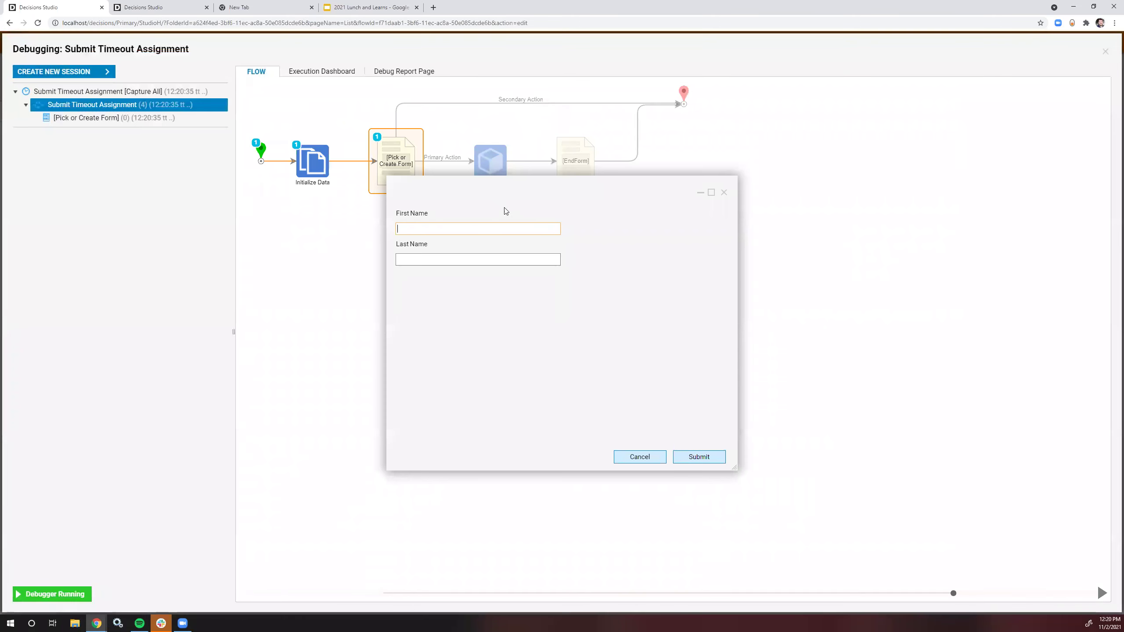
{"action": "left_click", "coordinate": [474, 234]}
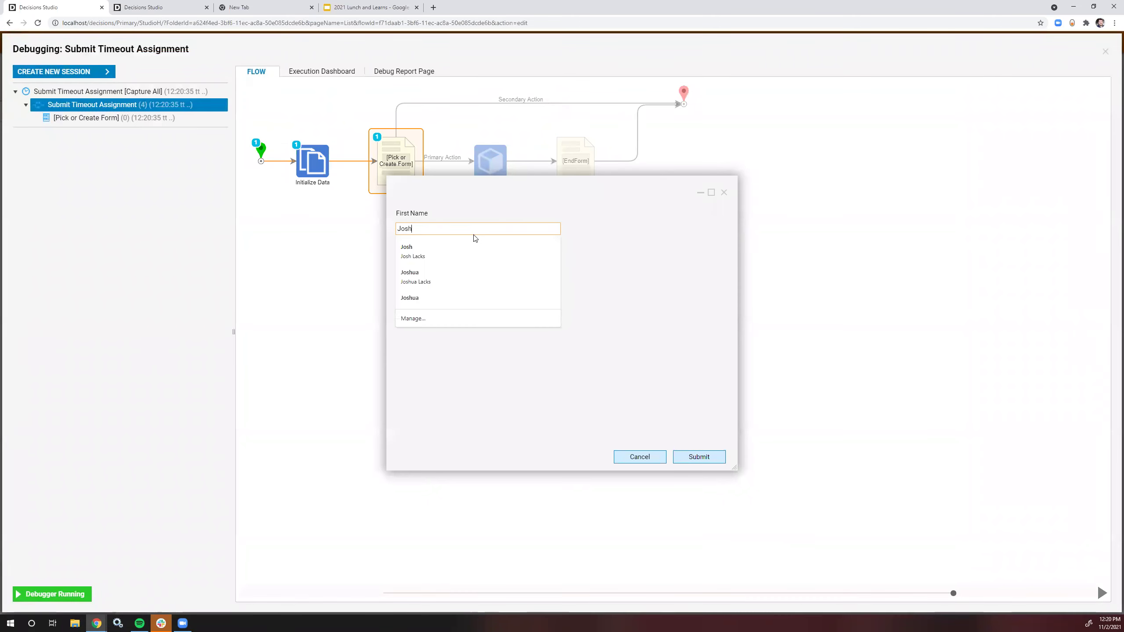
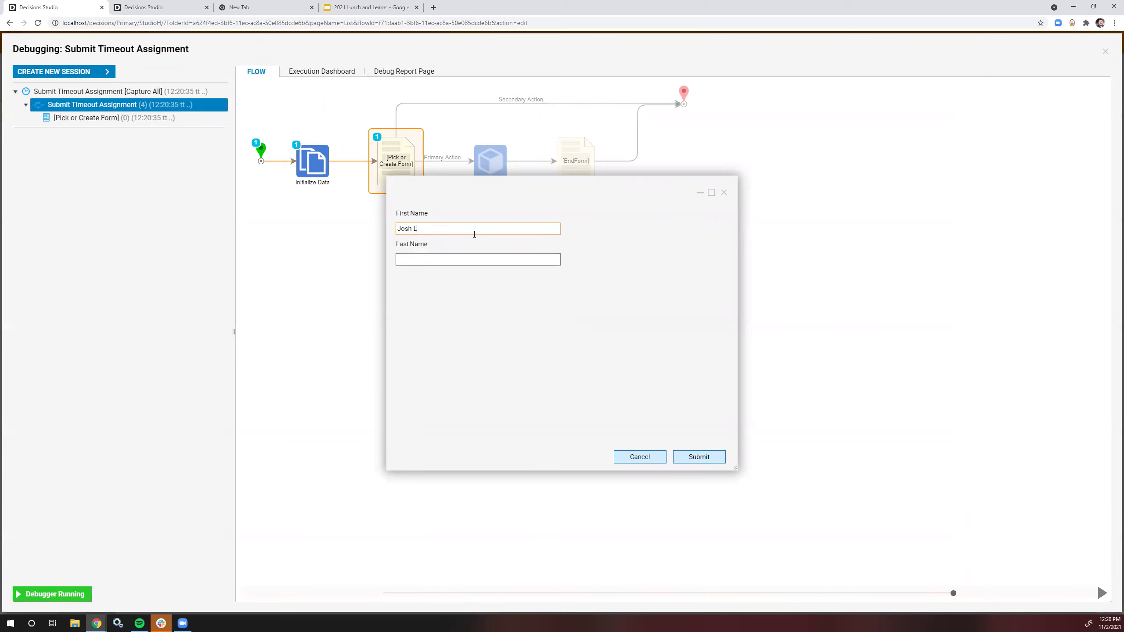
{"action": "left_click", "coordinate": [525, 254]}
{"action": "type", "text": "Lacks"}
{"action": "left_click", "coordinate": [634, 316]}
{"action": "left_click", "coordinate": [710, 461]}
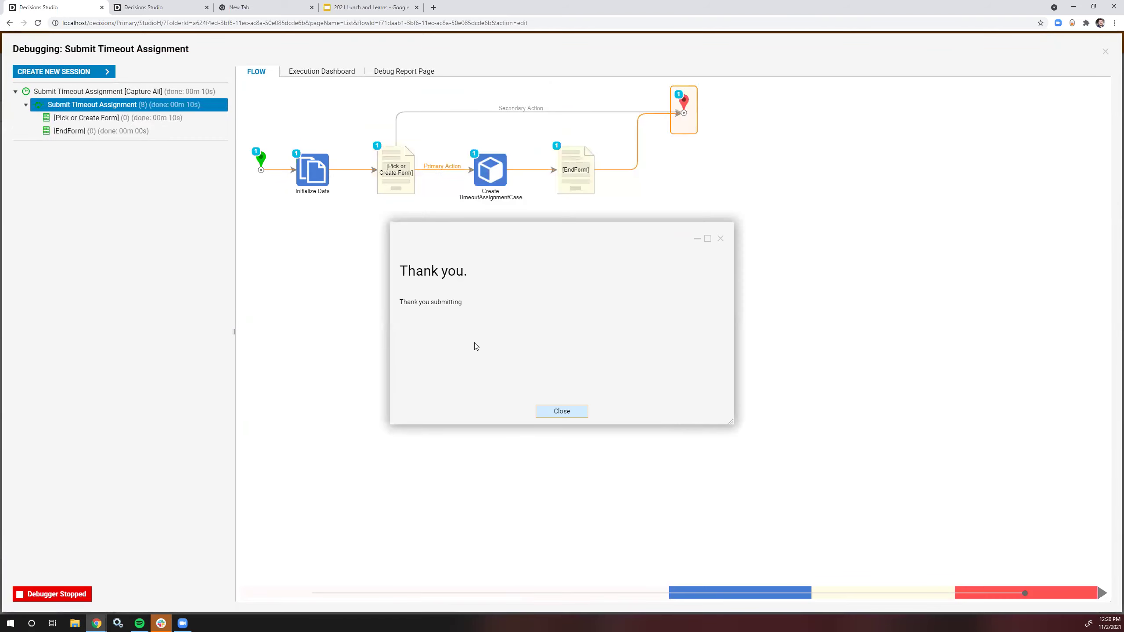
{"action": "left_click", "coordinate": [720, 238]}
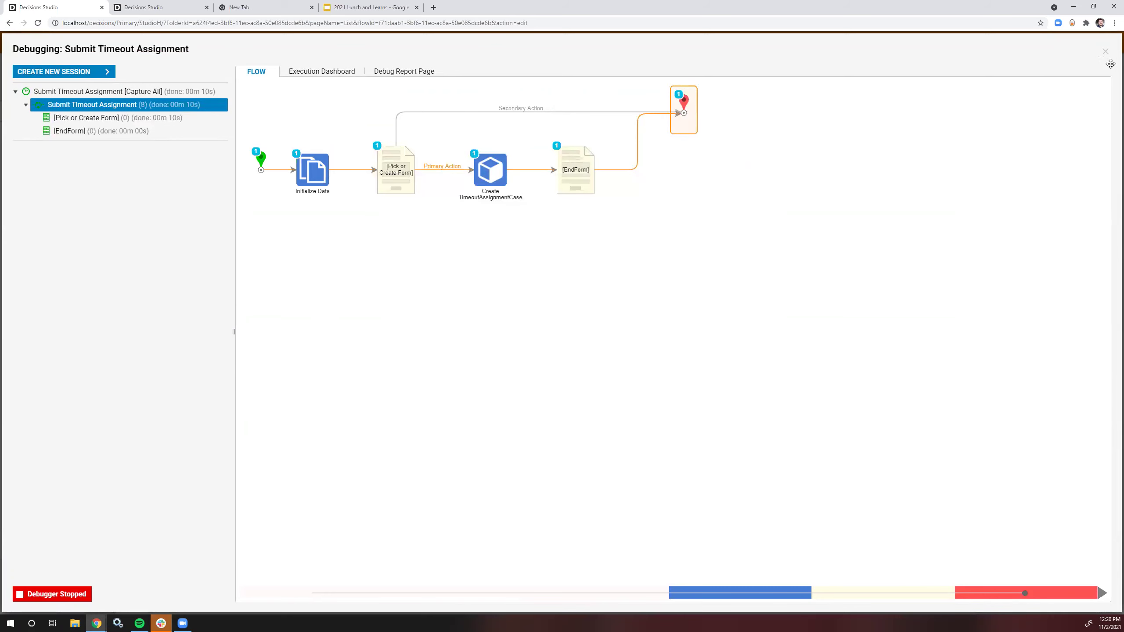
Step: Leave the debugger and change the end form body to 'Thank you for submitting'
{"action": "left_click", "coordinate": [1105, 52]}
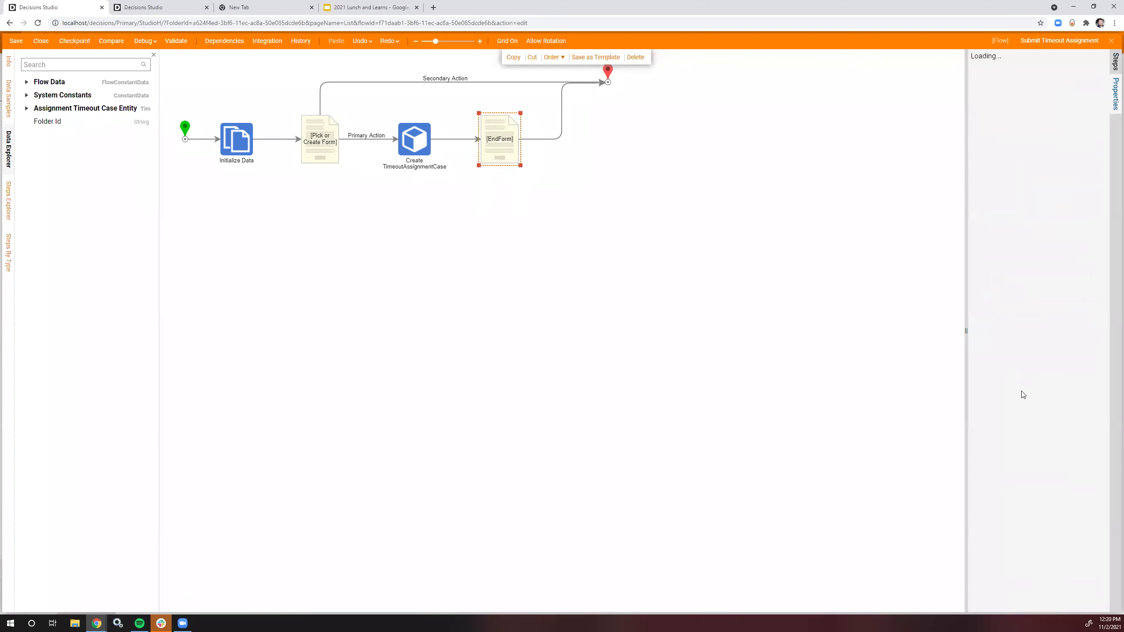
{"action": "triple_click", "coordinate": [1016, 252]}
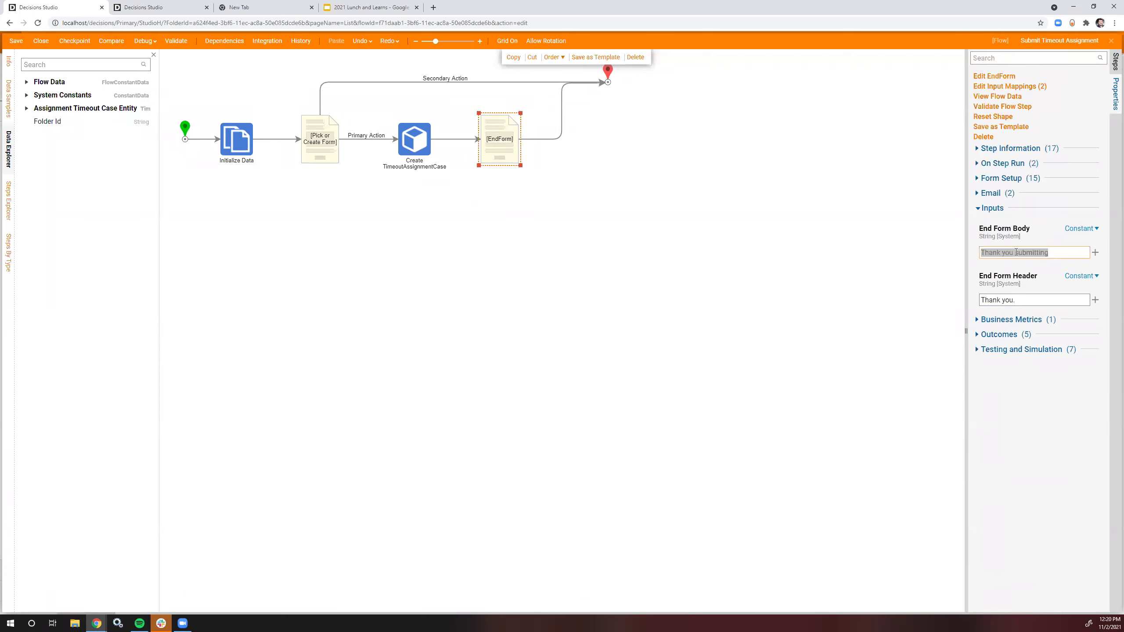
{"action": "left_click", "coordinate": [1016, 252]}
{"action": "type", "text": "for"}
{"action": "left_click", "coordinate": [195, 170]}
Step: Save the Submit Timeout Assignment flow and close the designer
{"action": "left_click", "coordinate": [16, 41]}
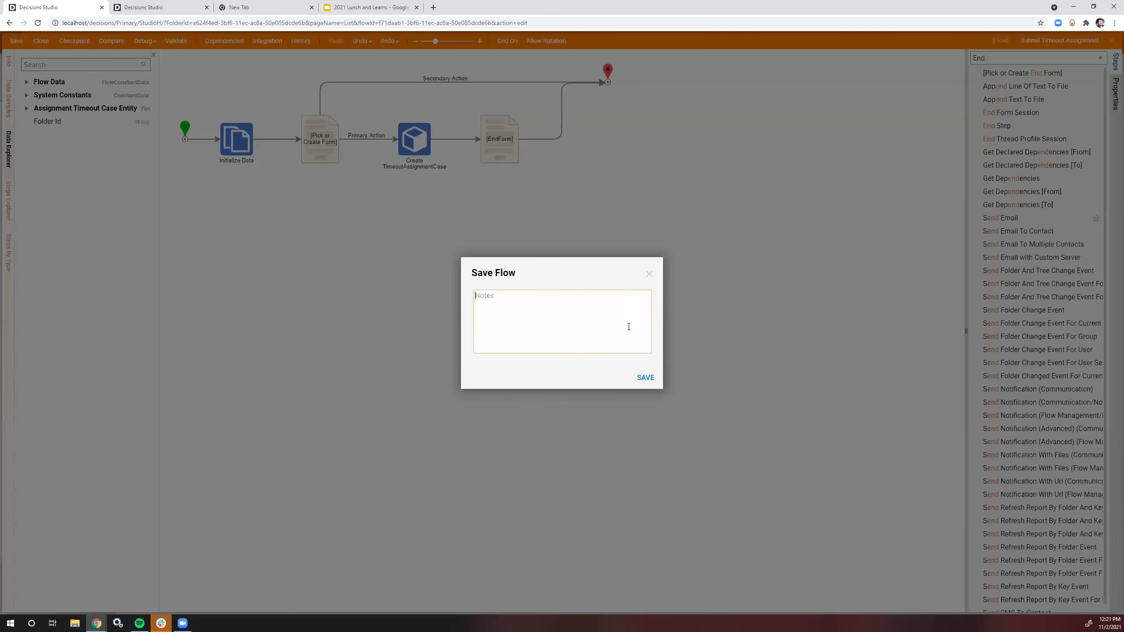
{"action": "left_click", "coordinate": [647, 376]}
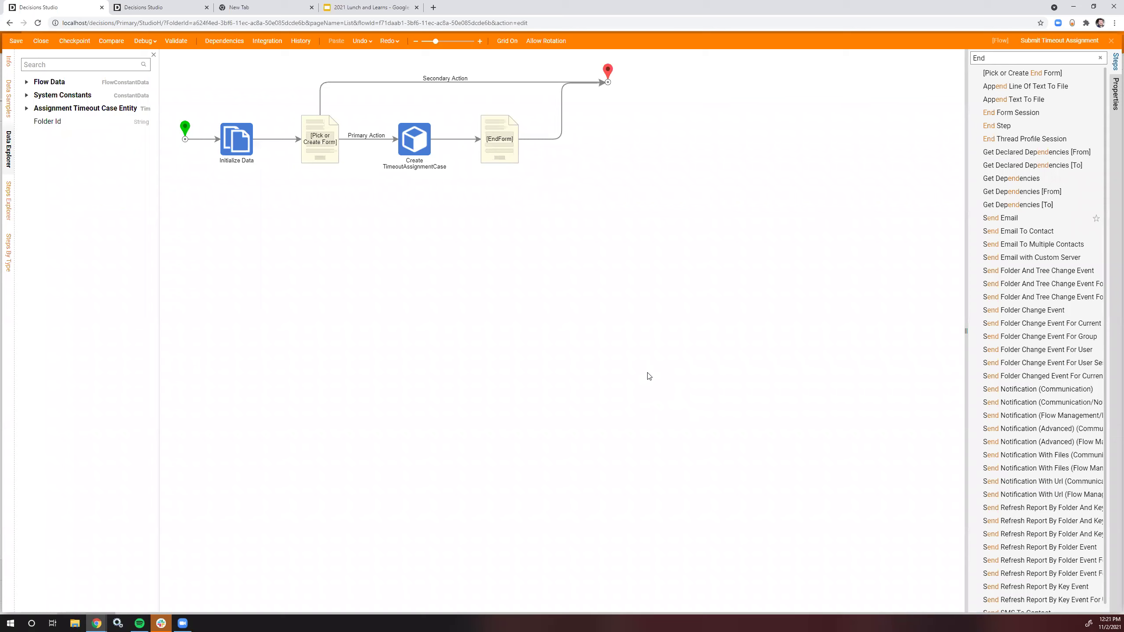
{"action": "left_click", "coordinate": [1110, 43]}
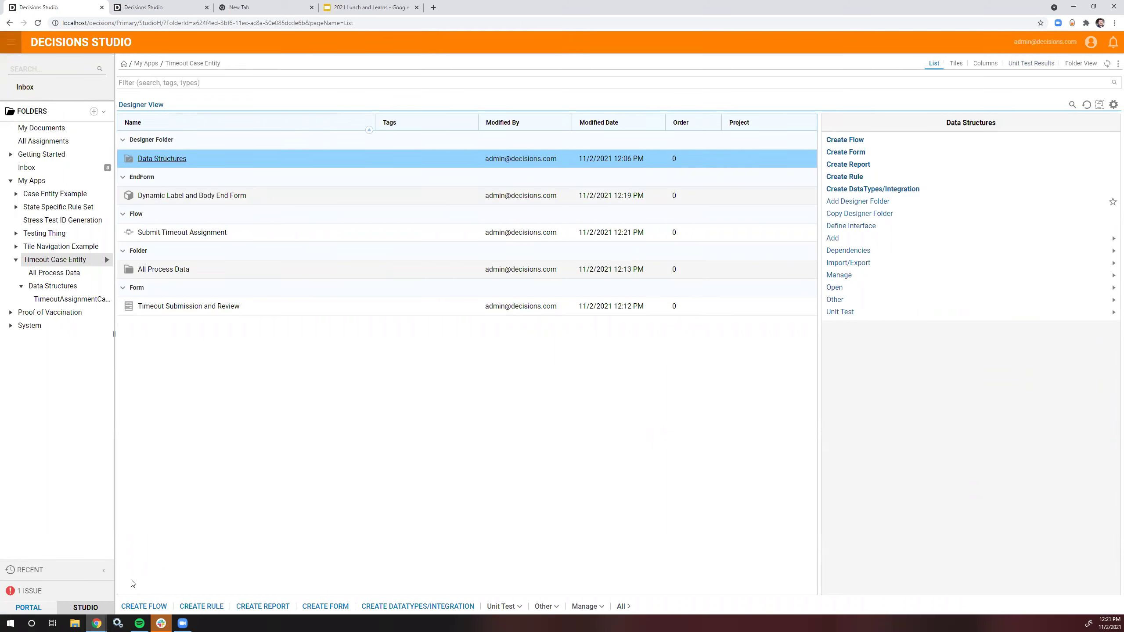
Step: Create a default-template flow named 'Timeout Assignment Case Subflow'
{"action": "left_click", "coordinate": [145, 606]}
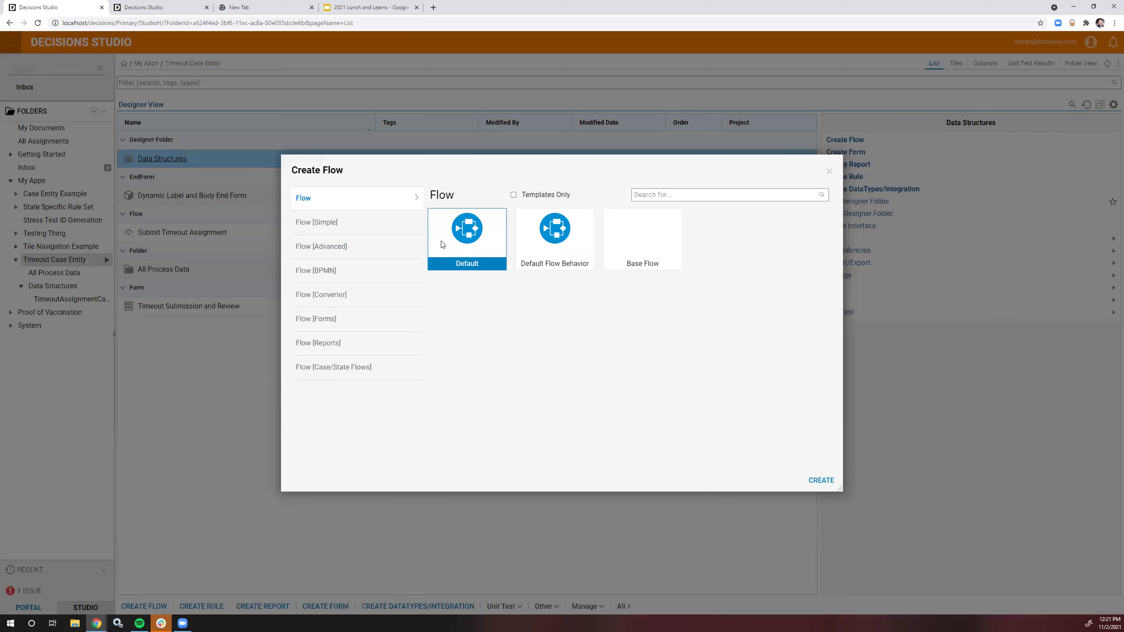
{"action": "left_click", "coordinate": [823, 480]}
{"action": "type", "text": "Timeou"}
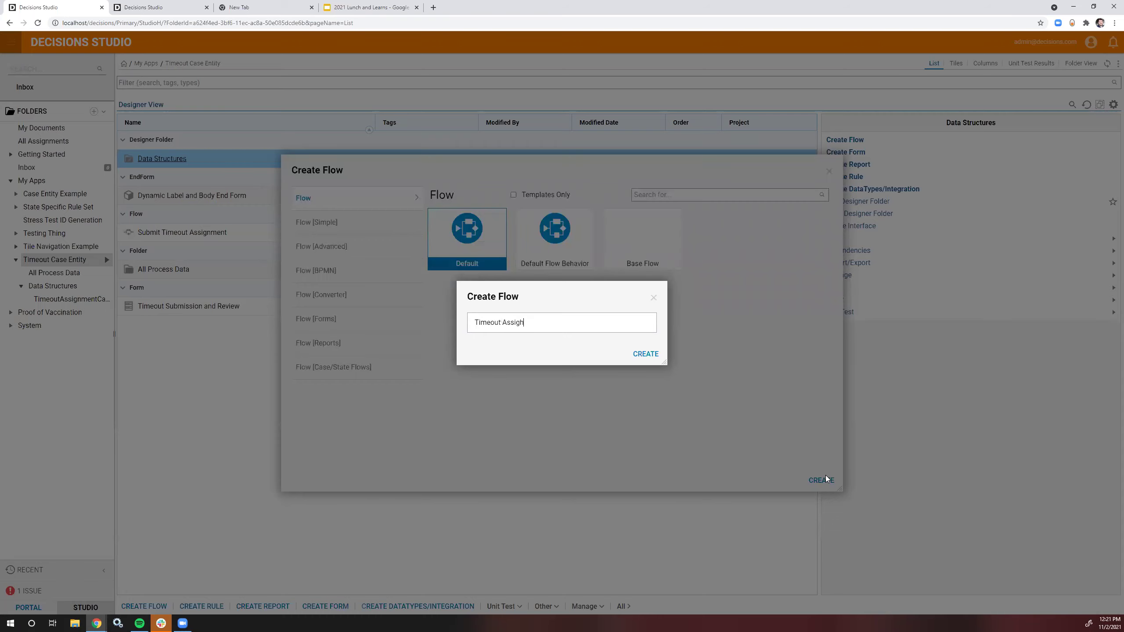
{"action": "type", "text": "t Assignmen"}
{"action": "type", "text": "t Case "}
{"action": "type", "text": "Subflow"}
Step: Create the subflow and connect the start's Done path to the end step
{"action": "left_click", "coordinate": [645, 354]}
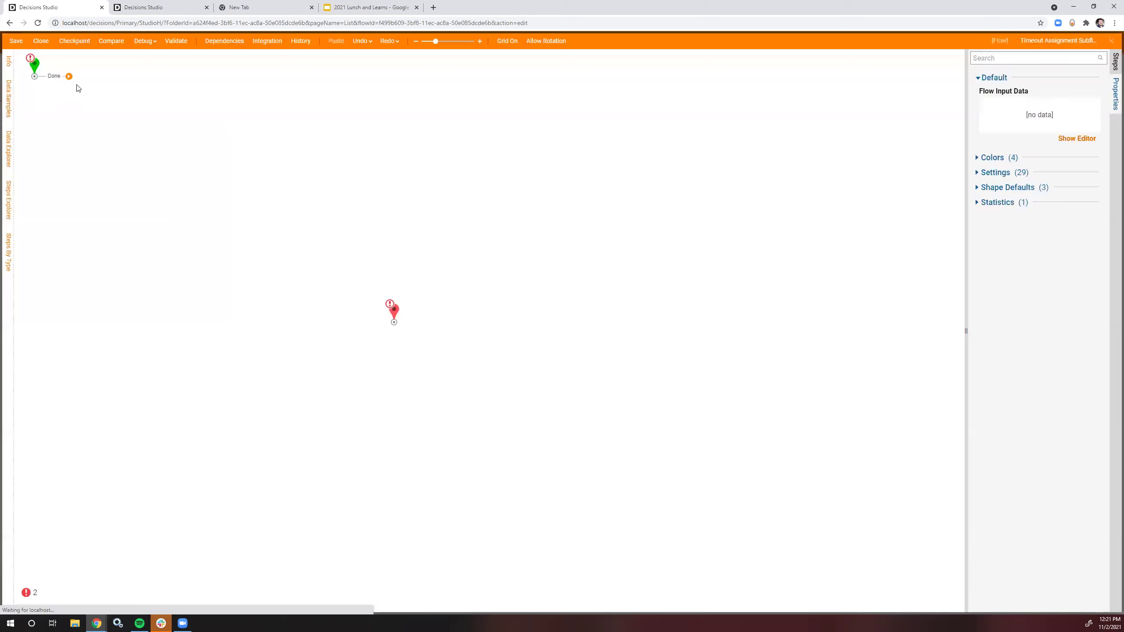
{"action": "left_click_drag", "start_coordinate": [68, 76], "coordinate": [394, 312]}
{"action": "left_click_drag", "start_coordinate": [356, 152], "coordinate": [332, 66]}
Step: Add a CaseID flow input on the start step
{"action": "left_click", "coordinate": [35, 64]}
{"action": "left_click", "coordinate": [1076, 195]}
{"action": "left_click", "coordinate": [283, 165]}
{"action": "type", "text": "CaseID"}
{"action": "left_click", "coordinate": [405, 278]}
{"action": "left_click", "coordinate": [849, 542]}
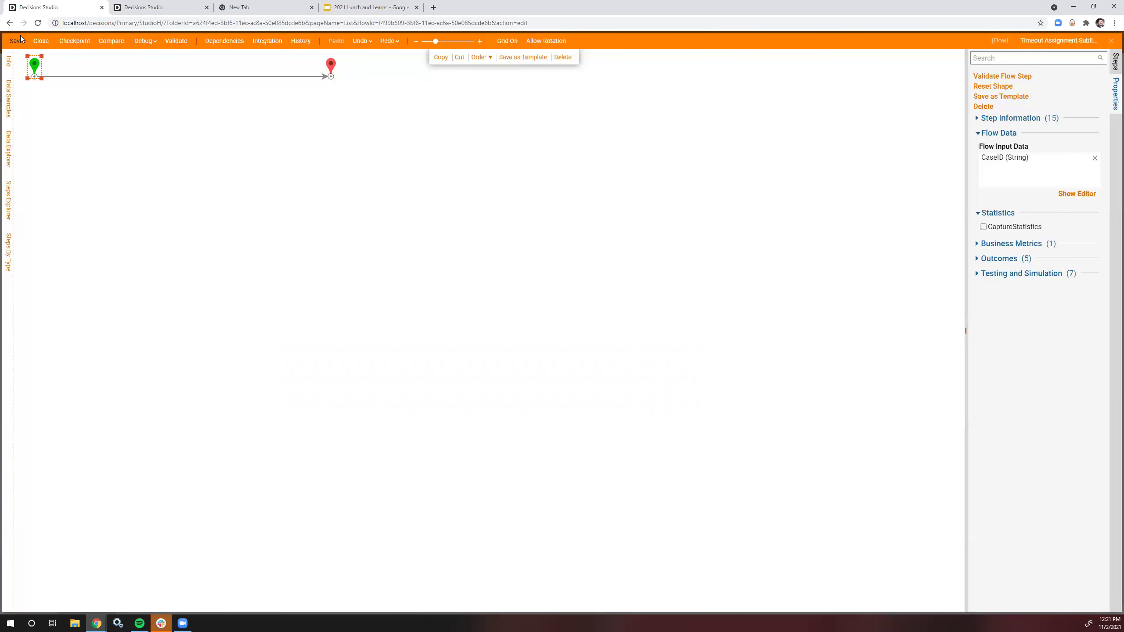
Step: Add a Timespan flow input of type TimeSpan
{"action": "left_click", "coordinate": [1076, 194]}
{"action": "left_click", "coordinate": [306, 181]}
{"action": "type", "text": "Timespan"}
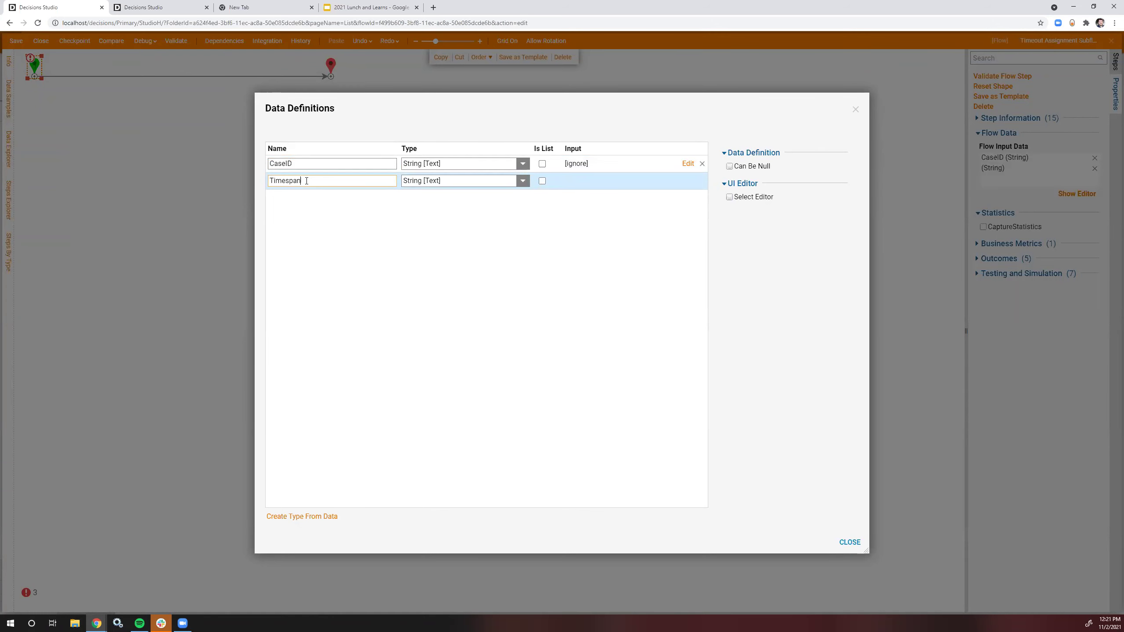
{"action": "left_click", "coordinate": [473, 210]}
{"action": "left_click", "coordinate": [522, 181]}
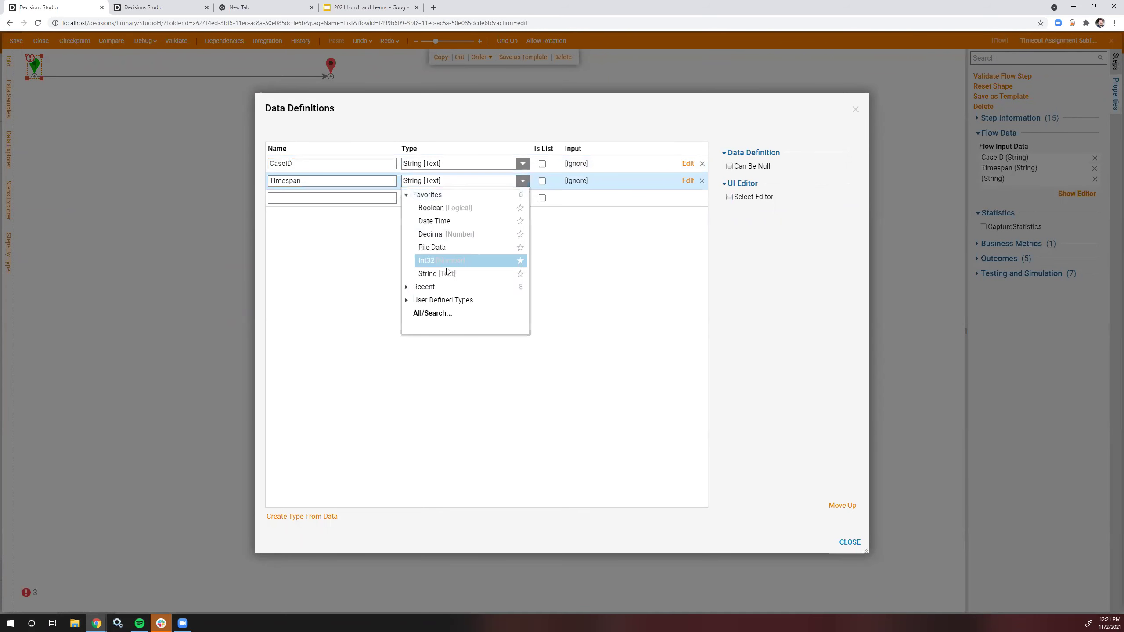
{"action": "left_click", "coordinate": [438, 315]}
{"action": "type", "text": "time"}
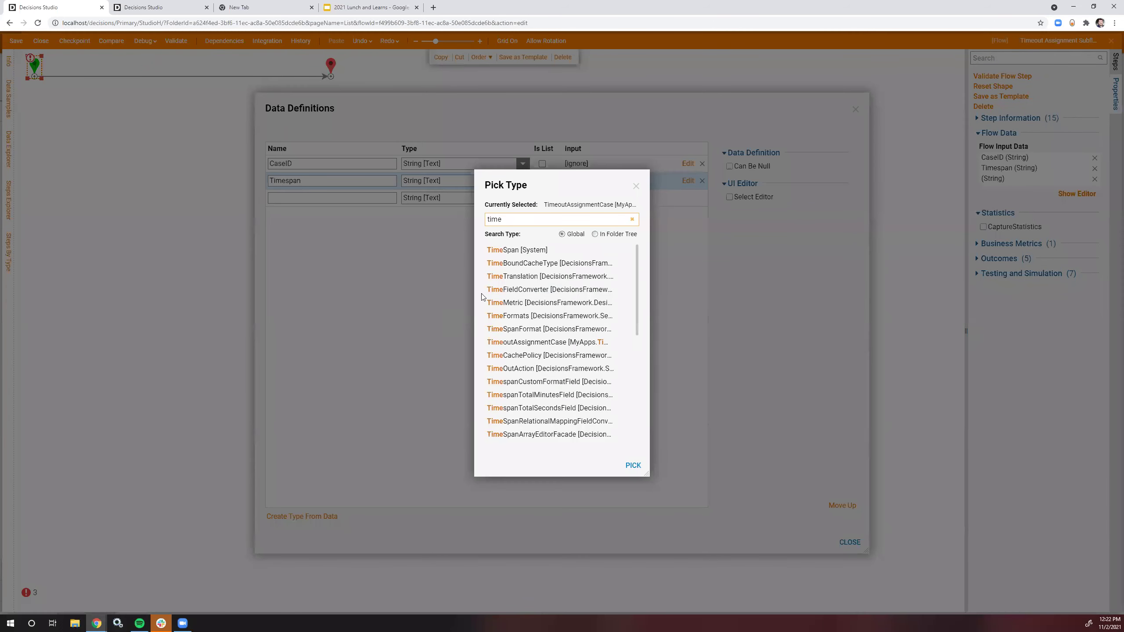
{"action": "left_click", "coordinate": [633, 465]}
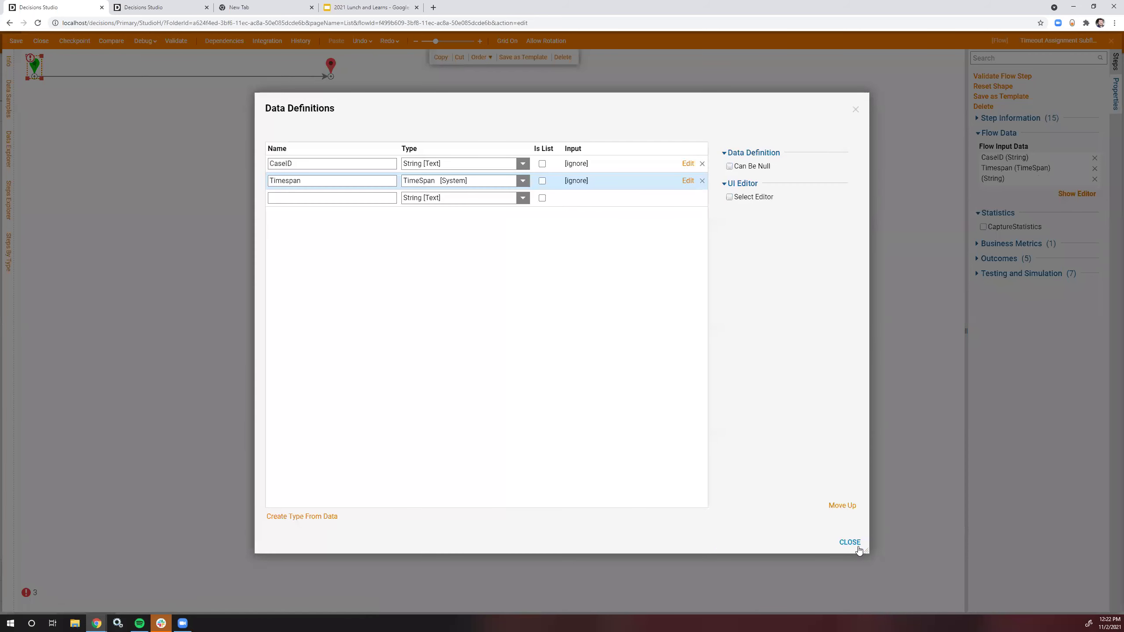
{"action": "left_click", "coordinate": [849, 541]}
Step: Add an AssignedUserID flow input
{"action": "left_click", "coordinate": [35, 66]}
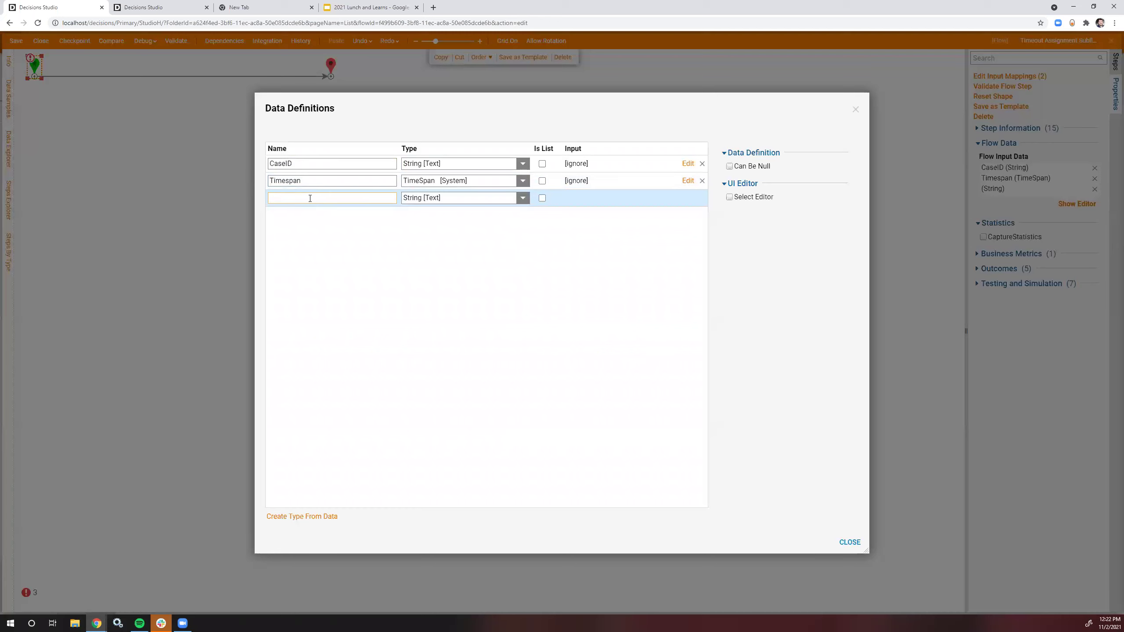
{"action": "left_click", "coordinate": [309, 197]}
{"action": "type", "text": "AssignedUserID"}
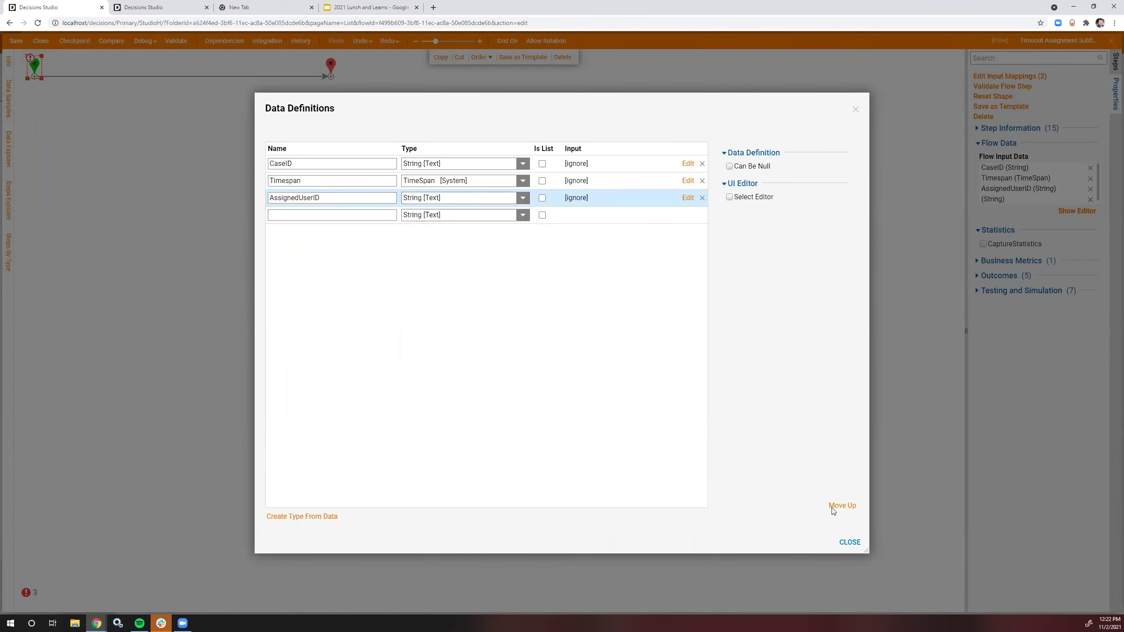
{"action": "left_click", "coordinate": [849, 542]}
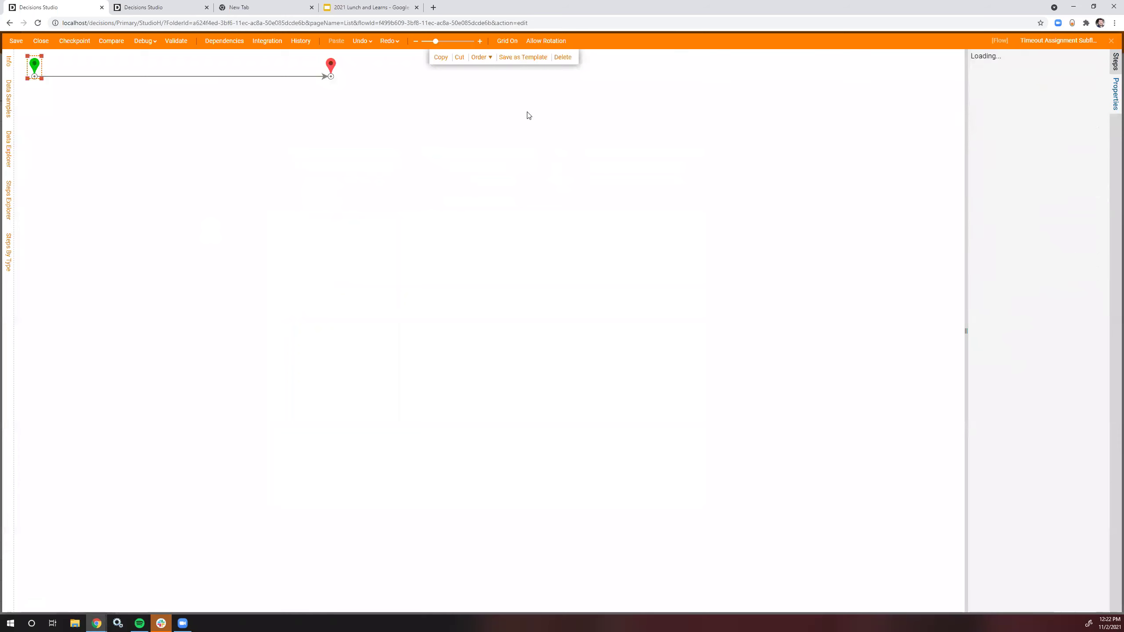
Step: Place a Get TimeoutAssignmentCase step after the start step
{"action": "left_click", "coordinate": [1115, 61]}
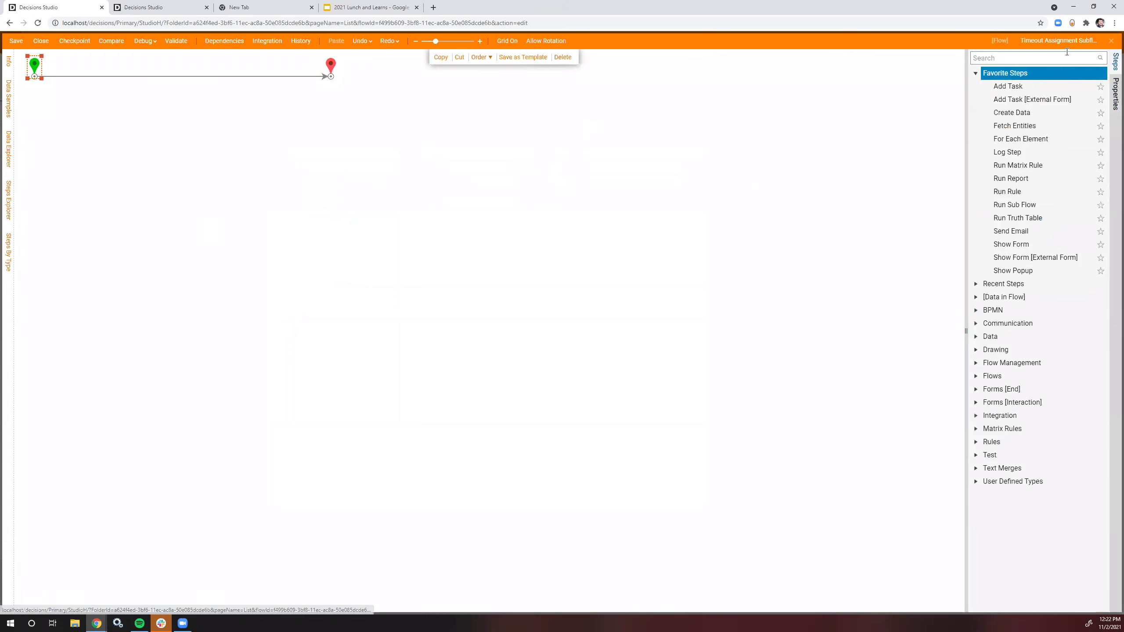
{"action": "left_click", "coordinate": [986, 480]}
{"action": "scroll", "coordinate": [989, 465], "scroll_direction": "down", "scroll_amount": 1}
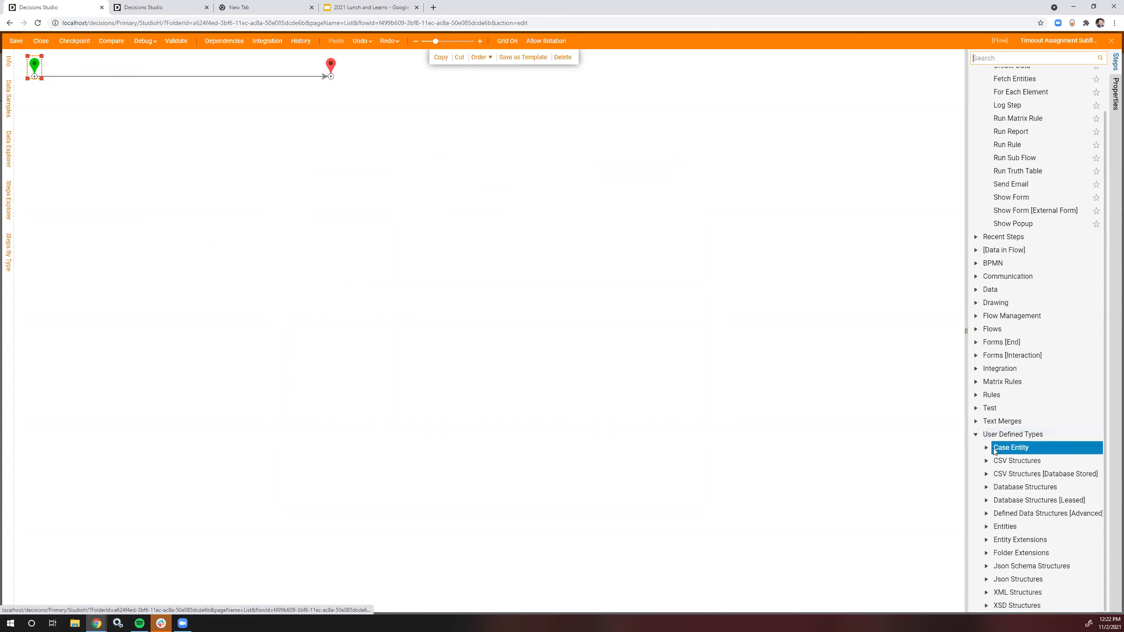
{"action": "left_click", "coordinate": [986, 448]}
{"action": "scroll", "coordinate": [994, 440], "scroll_direction": "down", "scroll_amount": 1}
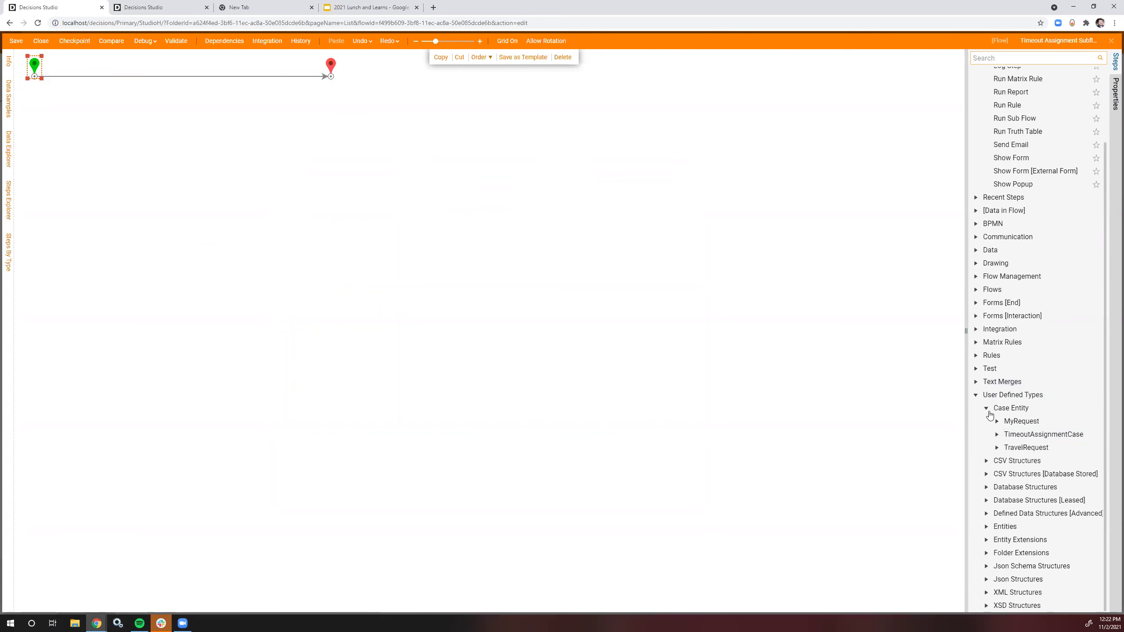
{"action": "left_click", "coordinate": [998, 436]}
{"action": "left_click_drag", "start_coordinate": [1058, 500], "coordinate": [92, 84]}
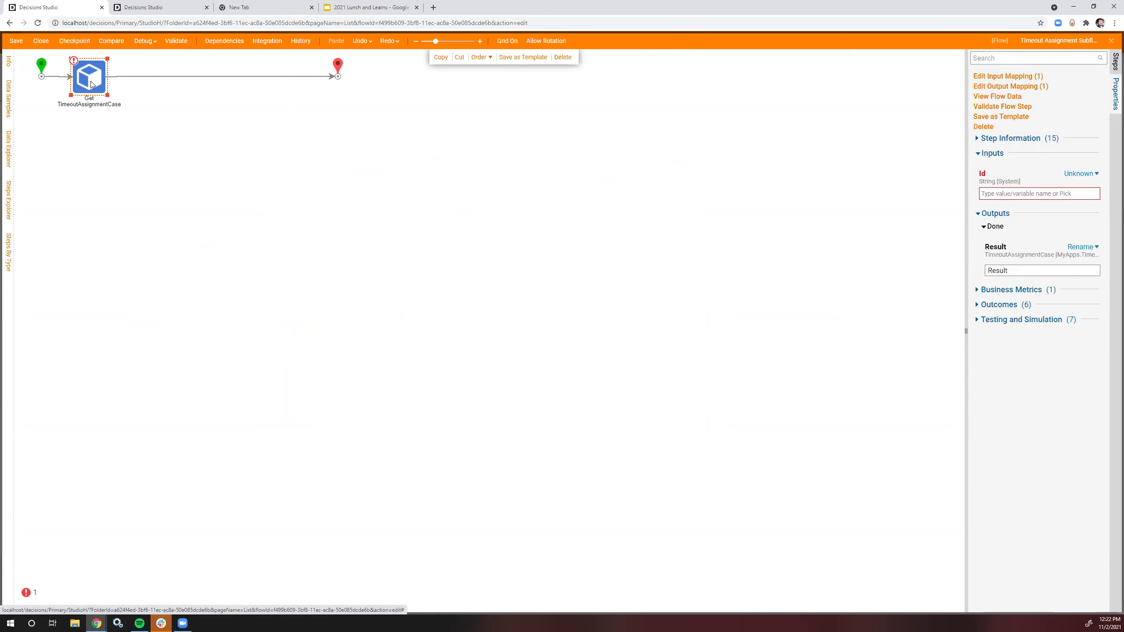
Step: Map the step's Id input from the flow's CaseID
{"action": "left_click", "coordinate": [1072, 174]}
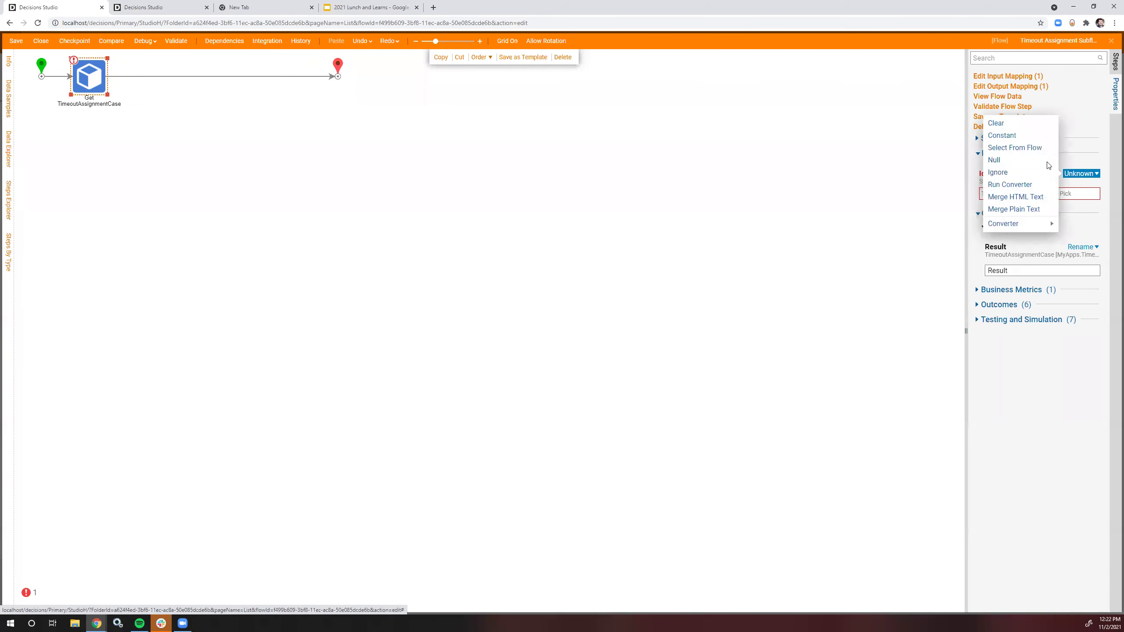
{"action": "left_click", "coordinate": [1037, 147]}
{"action": "left_click", "coordinate": [395, 246]}
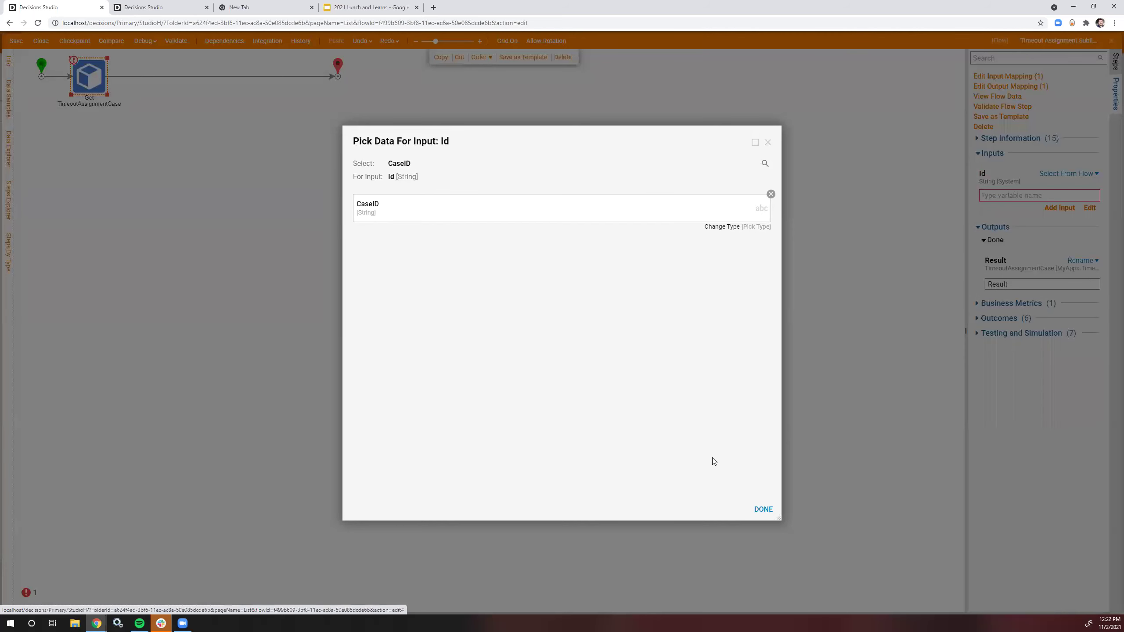
{"action": "left_click", "coordinate": [763, 509]}
{"action": "left_click", "coordinate": [617, 183]}
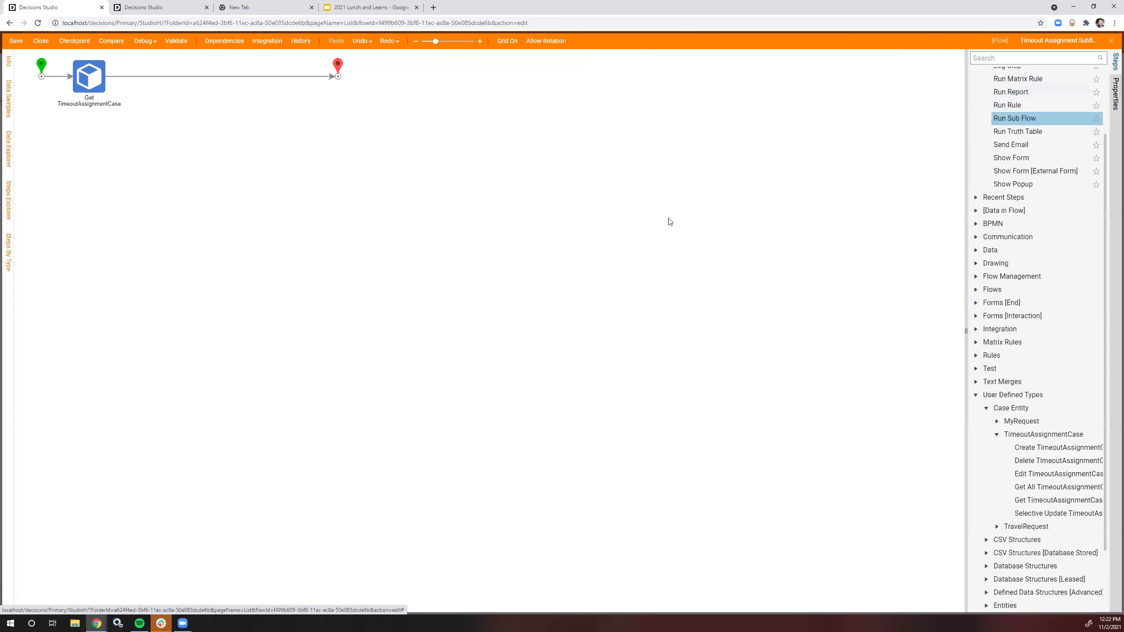
Step: Rename the step's Result output to TimeoutAssignmentCase
{"action": "left_click", "coordinate": [89, 76]}
{"action": "left_click", "coordinate": [1034, 286]}
{"action": "key", "text": "ctrl+a"}
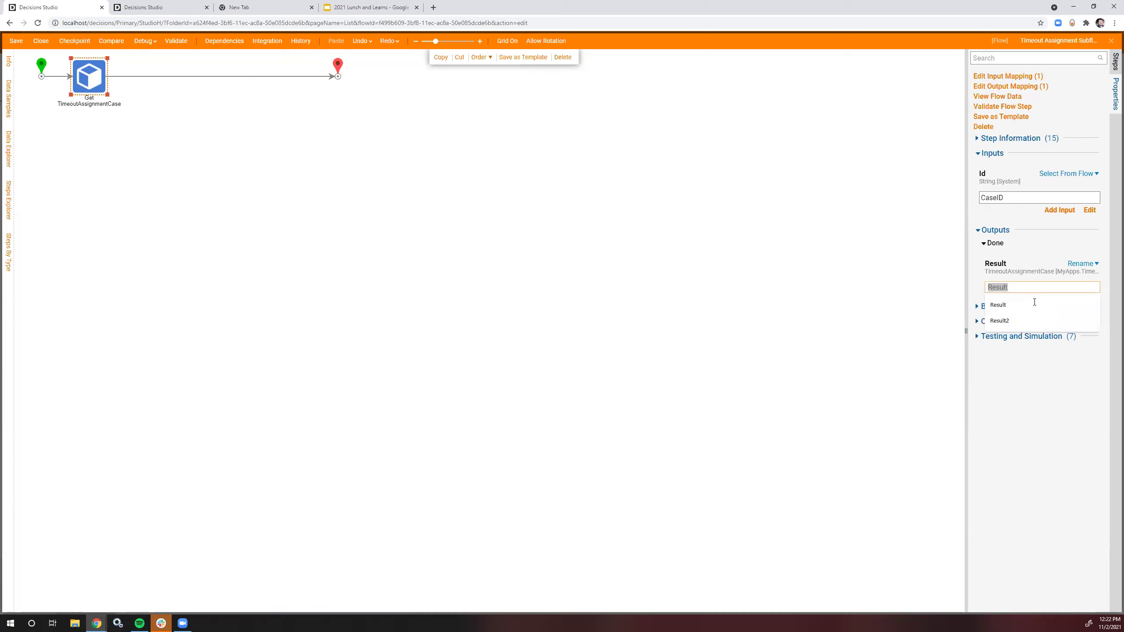
{"action": "key", "text": "BackSpace"}
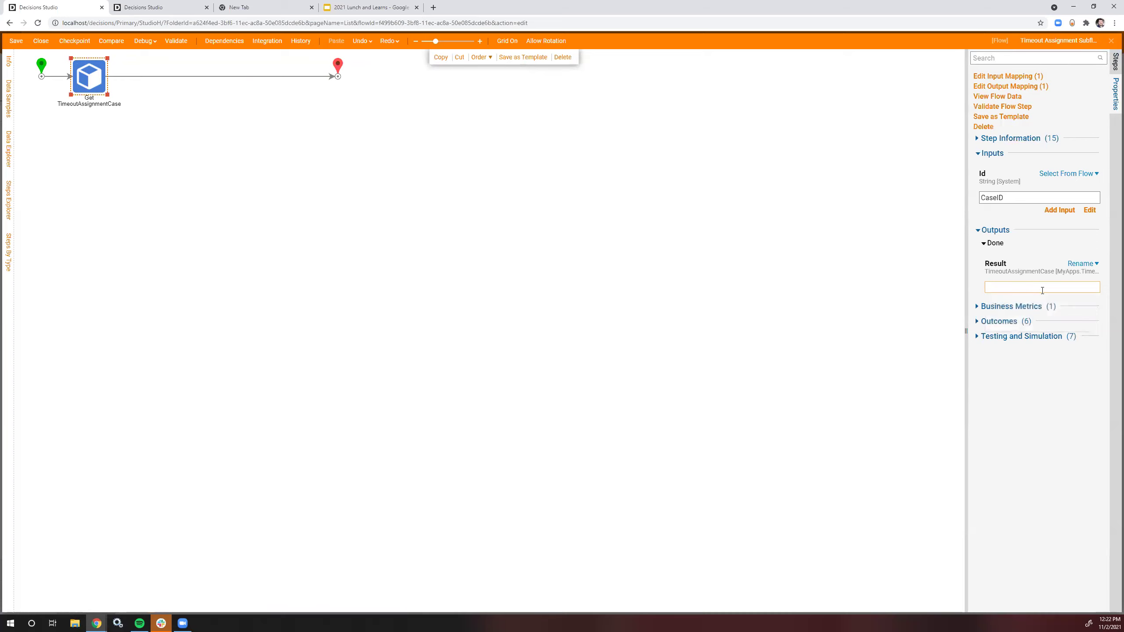
{"action": "type", "text": "TimeoutAssignmentCase"}
{"action": "left_click", "coordinate": [685, 194]}
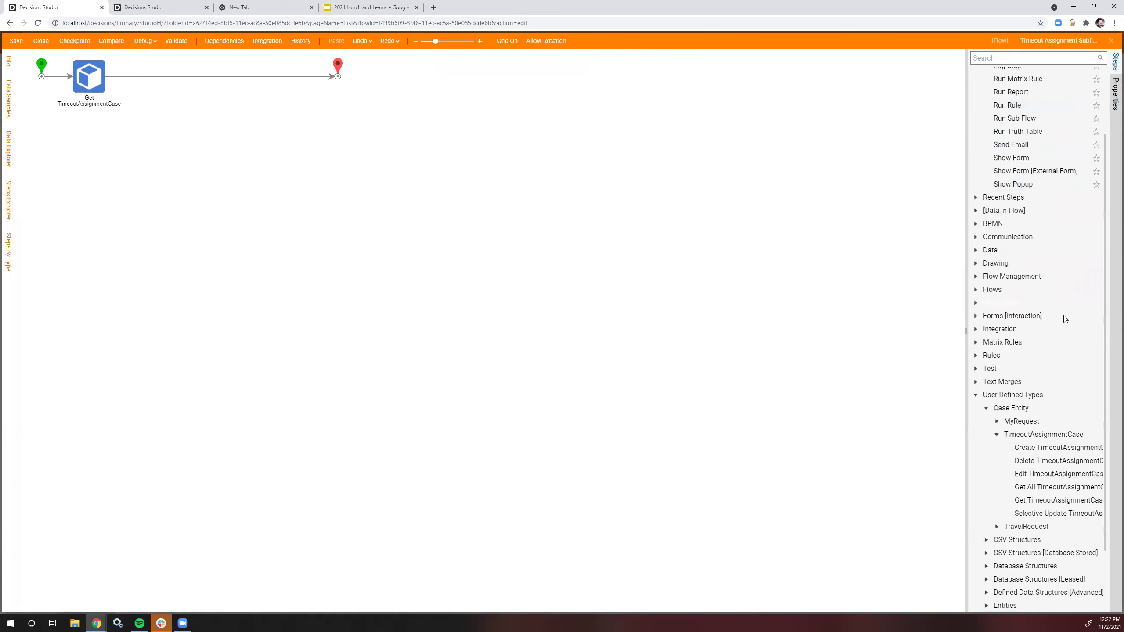
Step: Add a form step after the Get step using the Timeout Submission and Review form
{"action": "left_click", "coordinate": [1037, 59]}
{"action": "type", "text": "Form"}
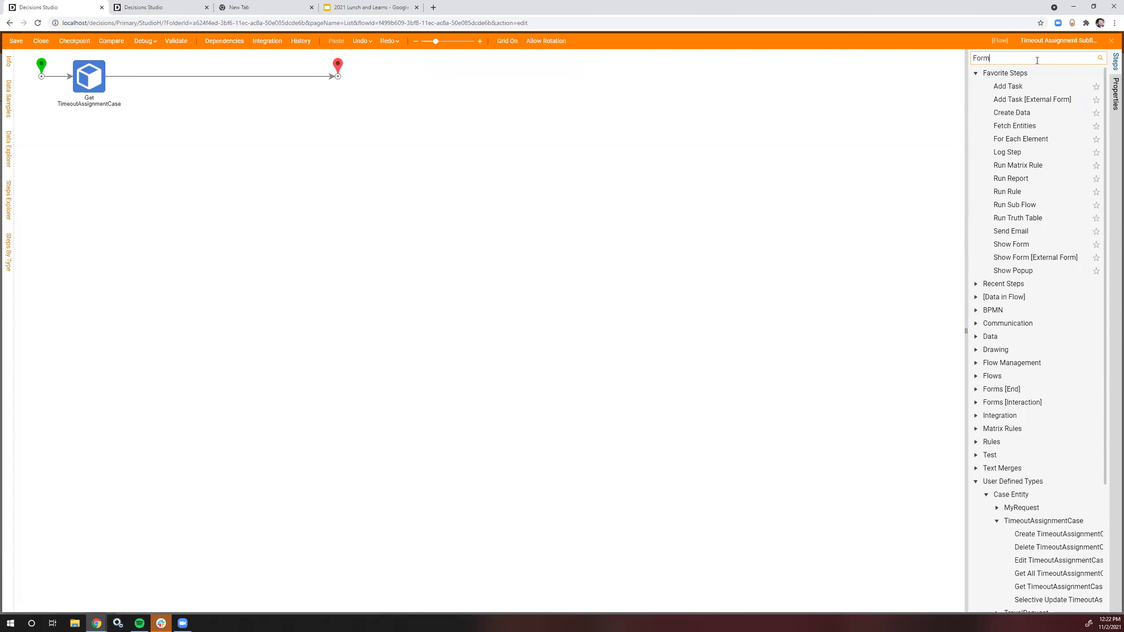
{"action": "left_click_drag", "start_coordinate": [1016, 86], "coordinate": [177, 80]}
{"action": "left_click", "coordinate": [989, 79]}
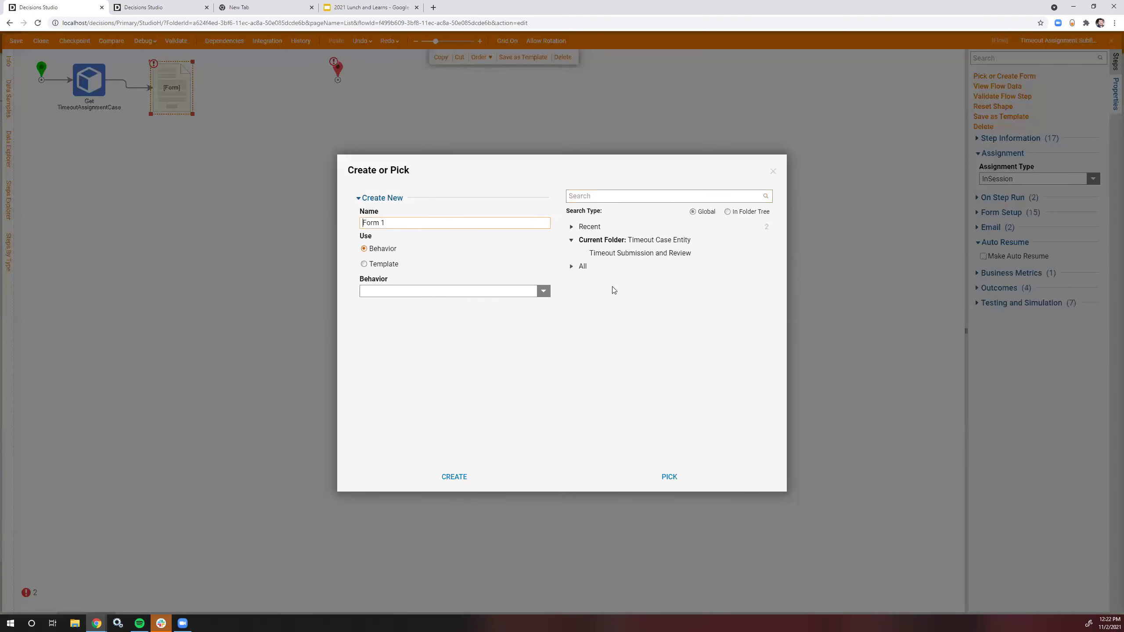
{"action": "left_click", "coordinate": [610, 252]}
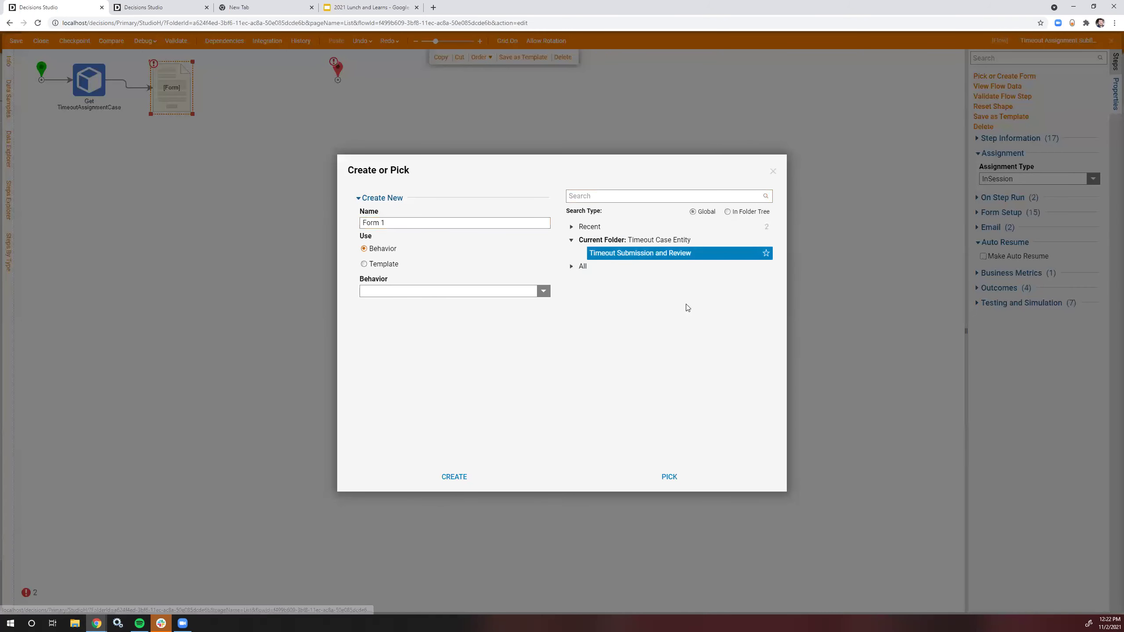
{"action": "left_click", "coordinate": [669, 476]}
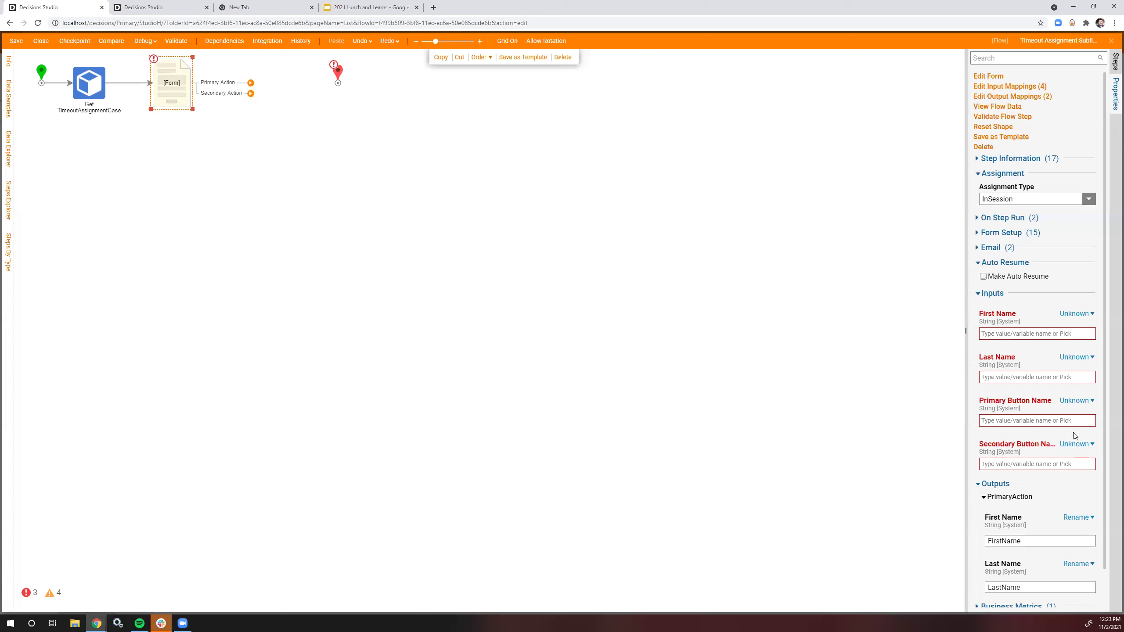
Step: Set constant button names: Primary 'Acknowledge', Secondary 'Cancel Request'
{"action": "left_click", "coordinate": [1075, 400]}
{"action": "left_click", "coordinate": [1017, 363]}
{"action": "left_click", "coordinate": [1041, 425]}
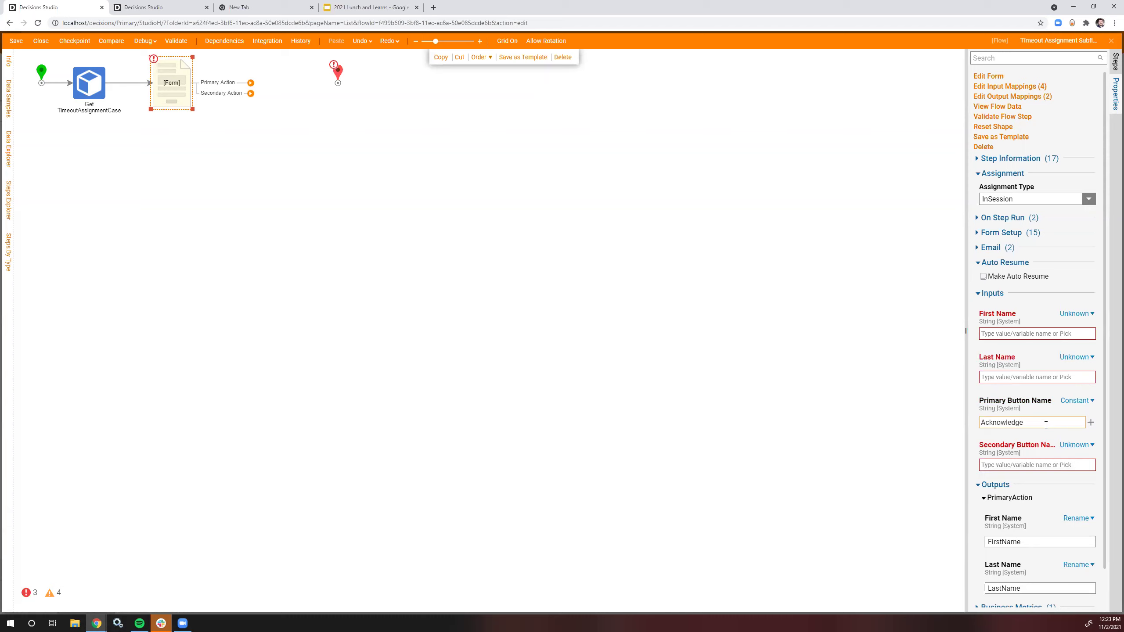
{"action": "left_click", "coordinate": [1078, 445]}
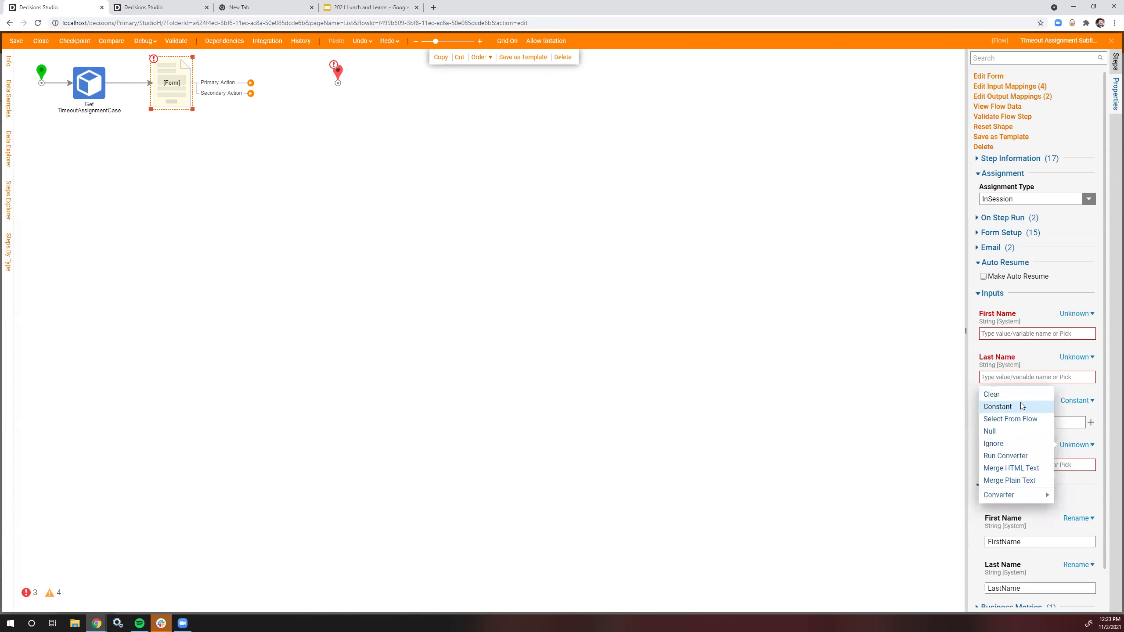
{"action": "left_click", "coordinate": [1022, 406]}
{"action": "left_click", "coordinate": [1022, 464]}
{"action": "type", "text": "Canc"}
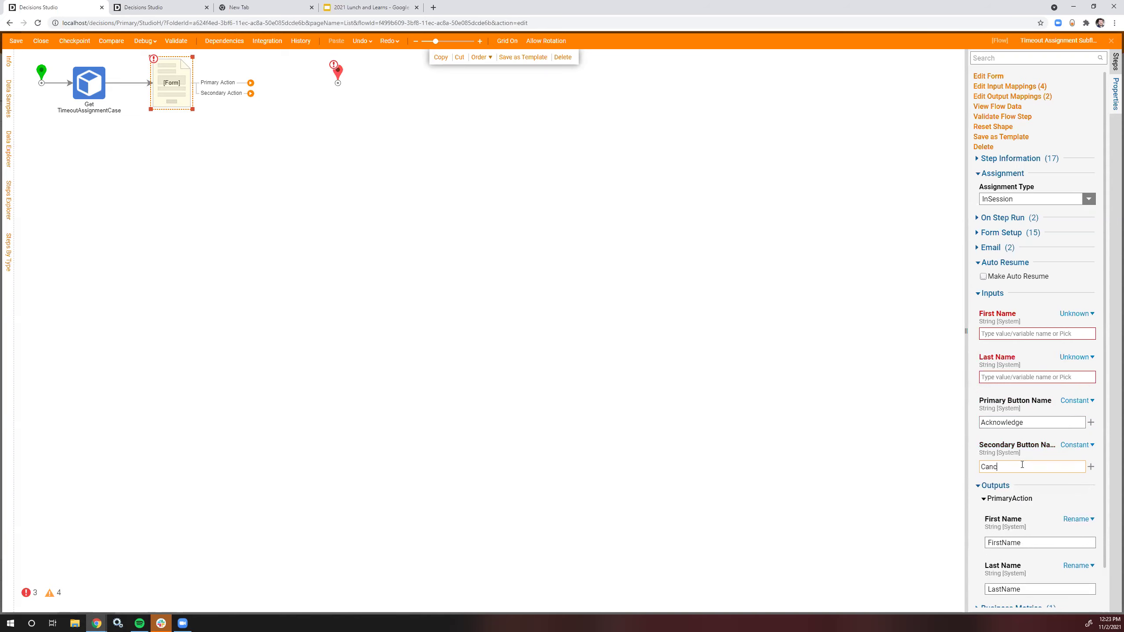
{"action": "type", "text": "el Request"}
Step: Map the form's First Name from TimeoutAssignmentCase FirstName
{"action": "left_click", "coordinate": [1077, 312]}
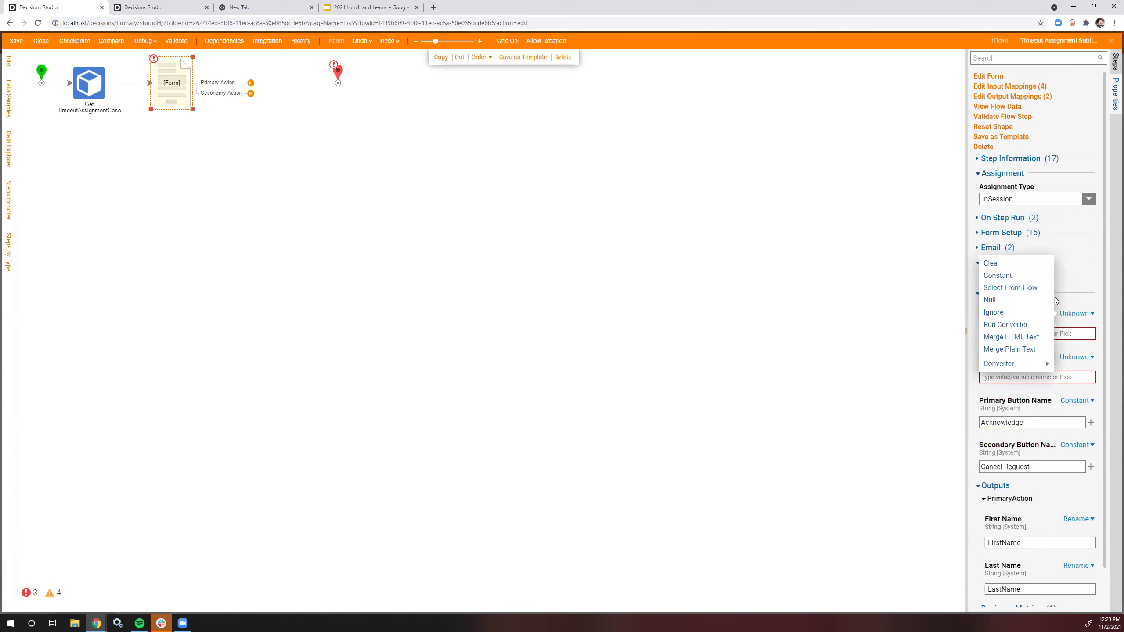
{"action": "left_click", "coordinate": [1013, 288]}
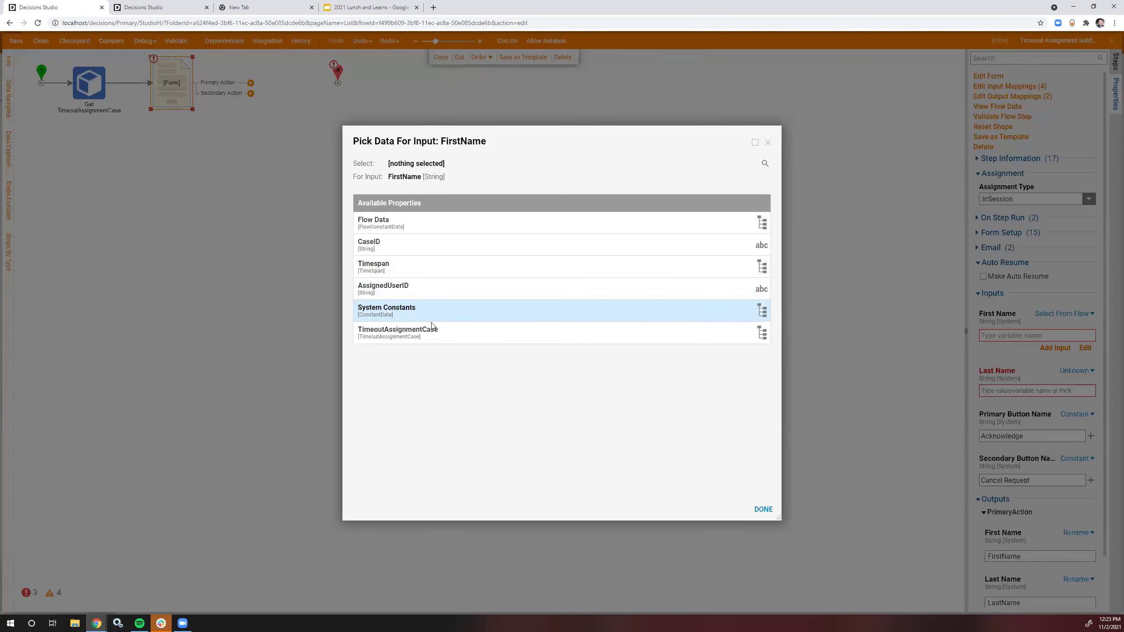
{"action": "left_click", "coordinate": [444, 336]}
{"action": "scroll", "coordinate": [439, 418], "scroll_direction": "down", "scroll_amount": 1}
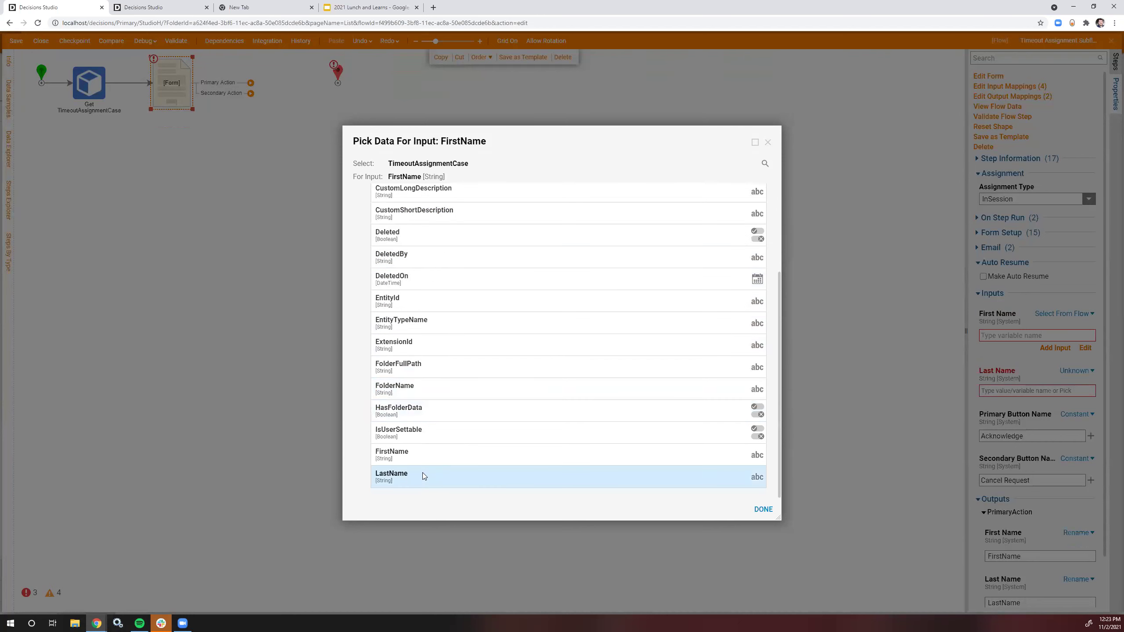
{"action": "left_click", "coordinate": [456, 452]}
{"action": "left_click", "coordinate": [764, 509]}
Step: Map Last Name from TimeoutAssignmentCase LastName and link Primary Action to the end
{"action": "left_click", "coordinate": [1076, 370]}
{"action": "left_click", "coordinate": [1013, 344]}
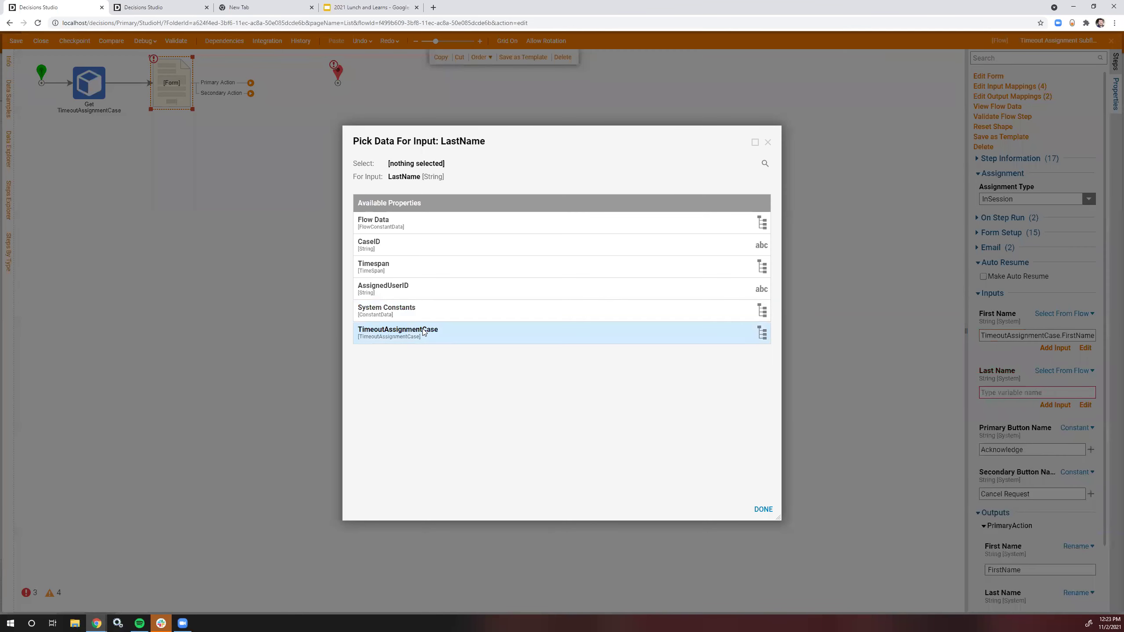
{"action": "left_click", "coordinate": [385, 332]}
{"action": "scroll", "coordinate": [411, 469], "scroll_direction": "down", "scroll_amount": 3}
{"action": "left_click", "coordinate": [418, 470]}
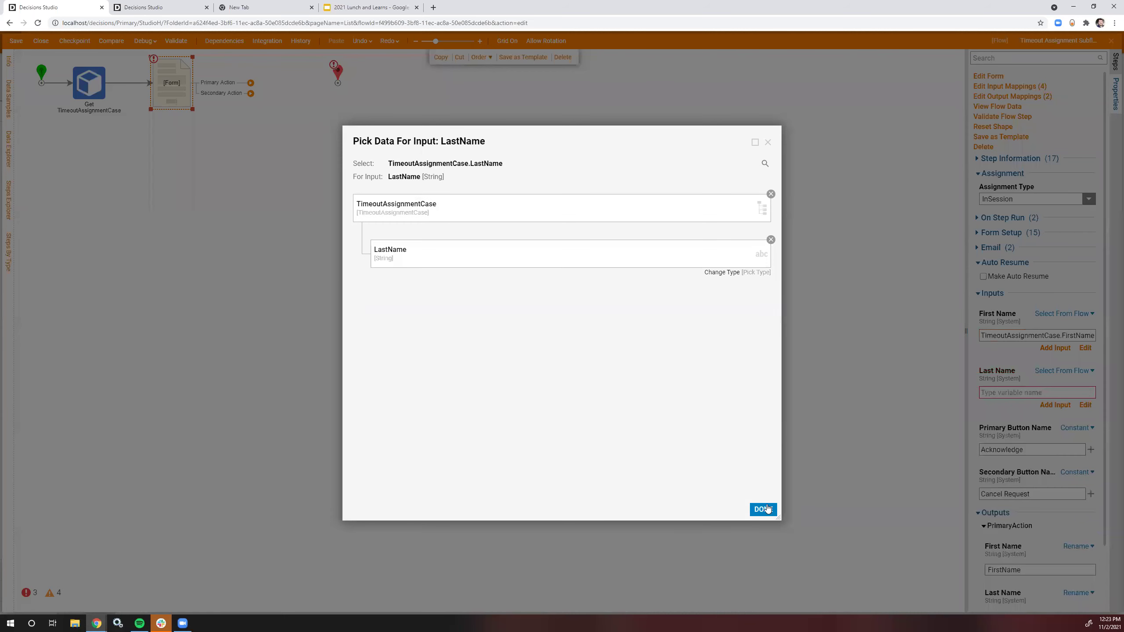
{"action": "left_click", "coordinate": [763, 509]}
{"action": "left_click_drag", "start_coordinate": [250, 83], "coordinate": [337, 83]}
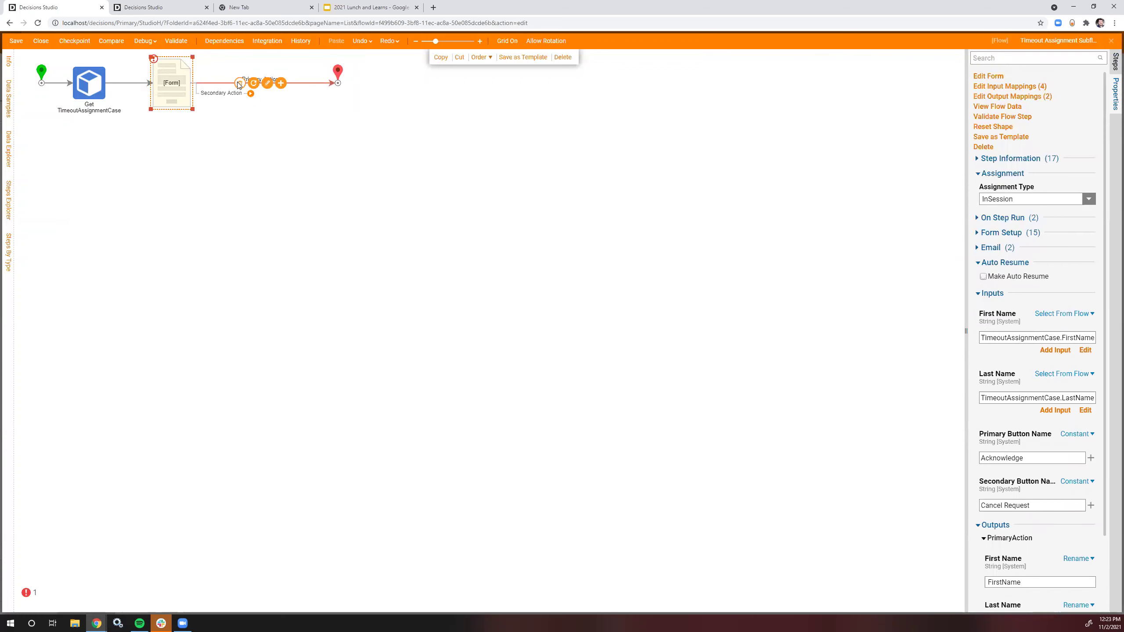
Step: Place a Set Entity State step on the form's Primary Action path
{"action": "left_click", "coordinate": [1114, 64]}
{"action": "left_click", "coordinate": [1057, 56]}
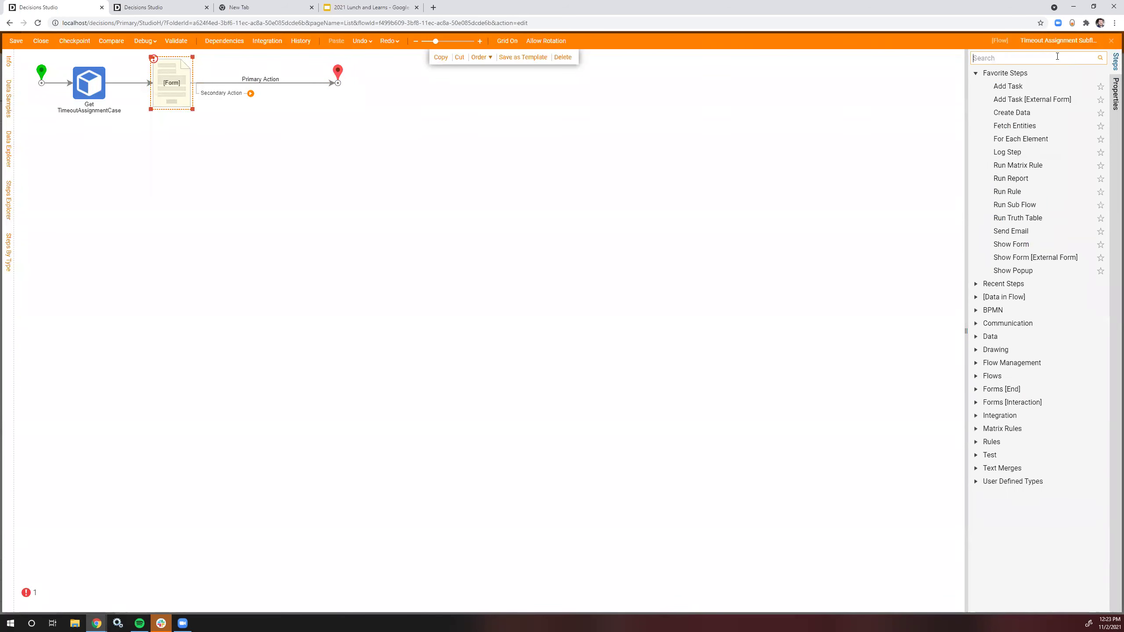
{"action": "type", "text": "Set"}
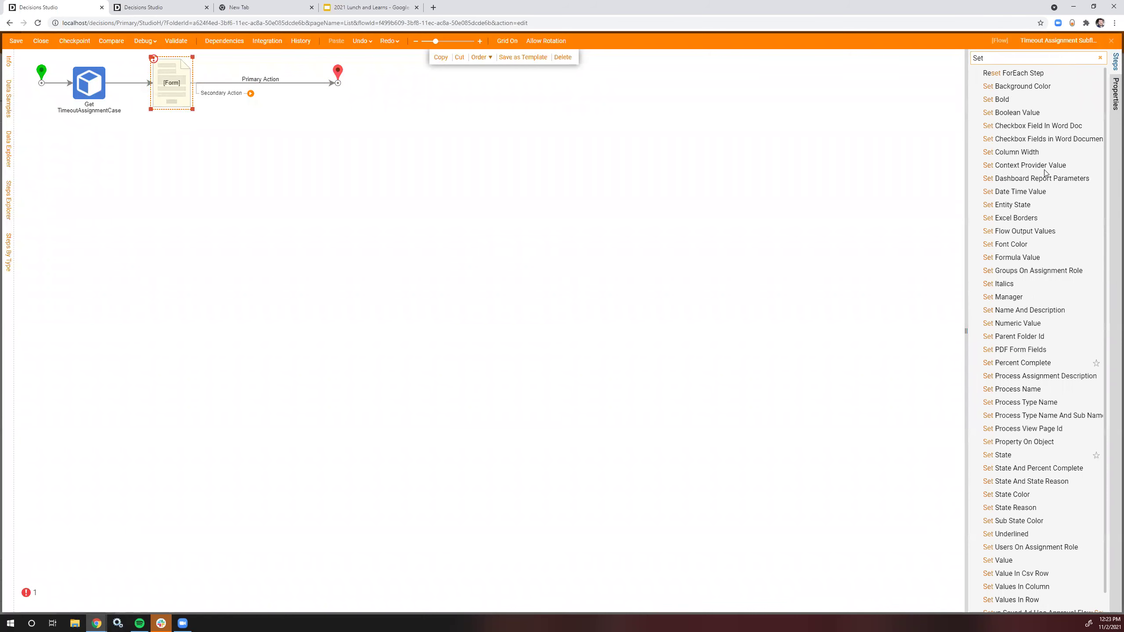
{"action": "scroll", "coordinate": [1020, 377], "scroll_direction": "down", "scroll_amount": 1}
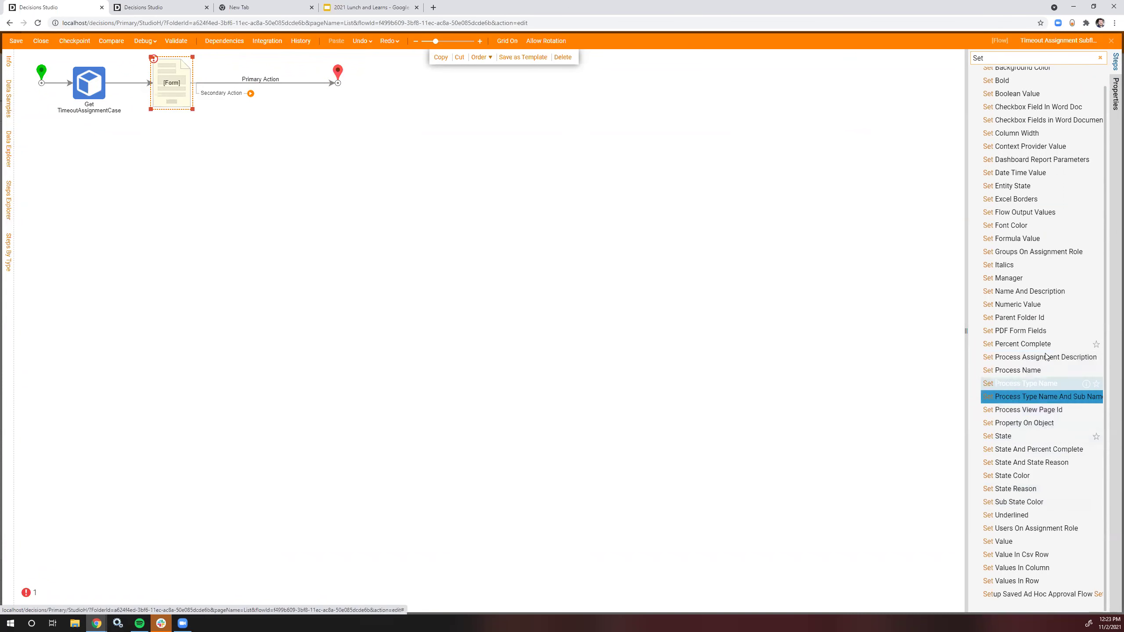
{"action": "scroll", "coordinate": [1052, 317], "scroll_direction": "up", "scroll_amount": 1}
{"action": "left_click_drag", "start_coordinate": [1037, 208], "coordinate": [266, 90]}
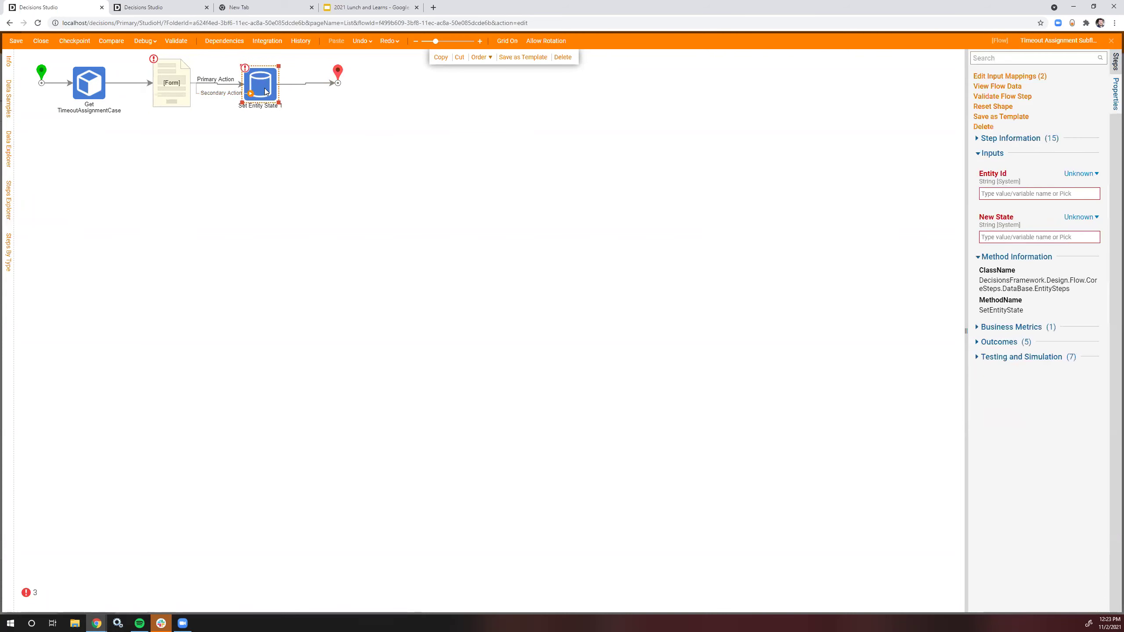
Step: Set its Entity Id to CaseID and New State to the constant Complete
{"action": "left_click", "coordinate": [1081, 173]}
{"action": "left_click", "coordinate": [1014, 152]}
{"action": "left_click", "coordinate": [471, 247]}
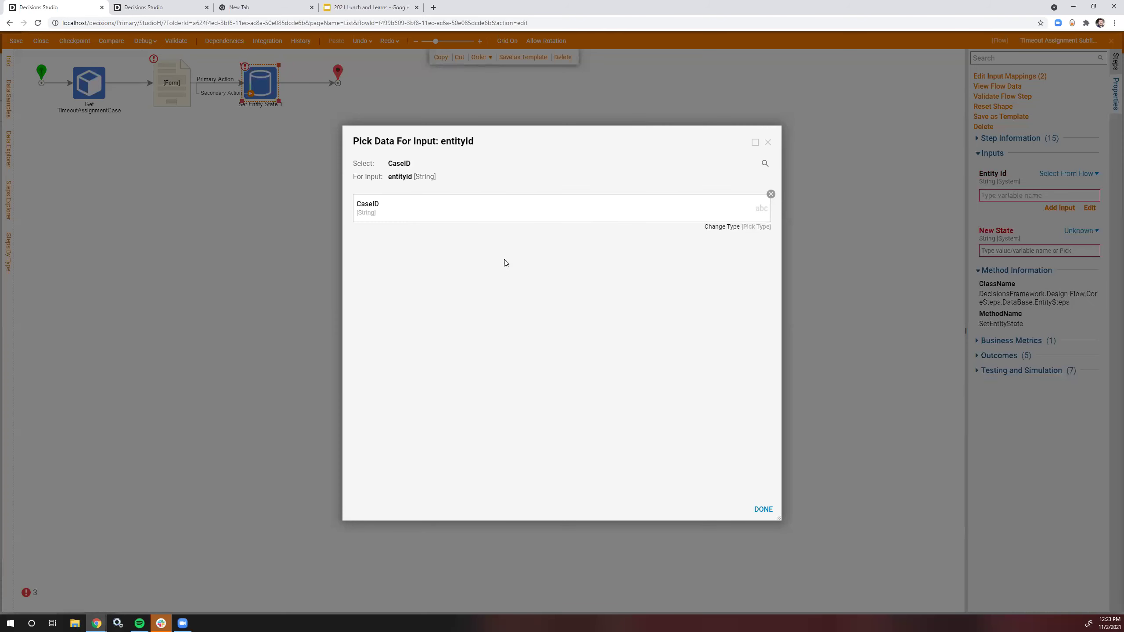
{"action": "left_click", "coordinate": [763, 509]}
{"action": "left_click", "coordinate": [1081, 230]}
{"action": "left_click", "coordinate": [1034, 193]}
{"action": "type", "text": "Complete"}
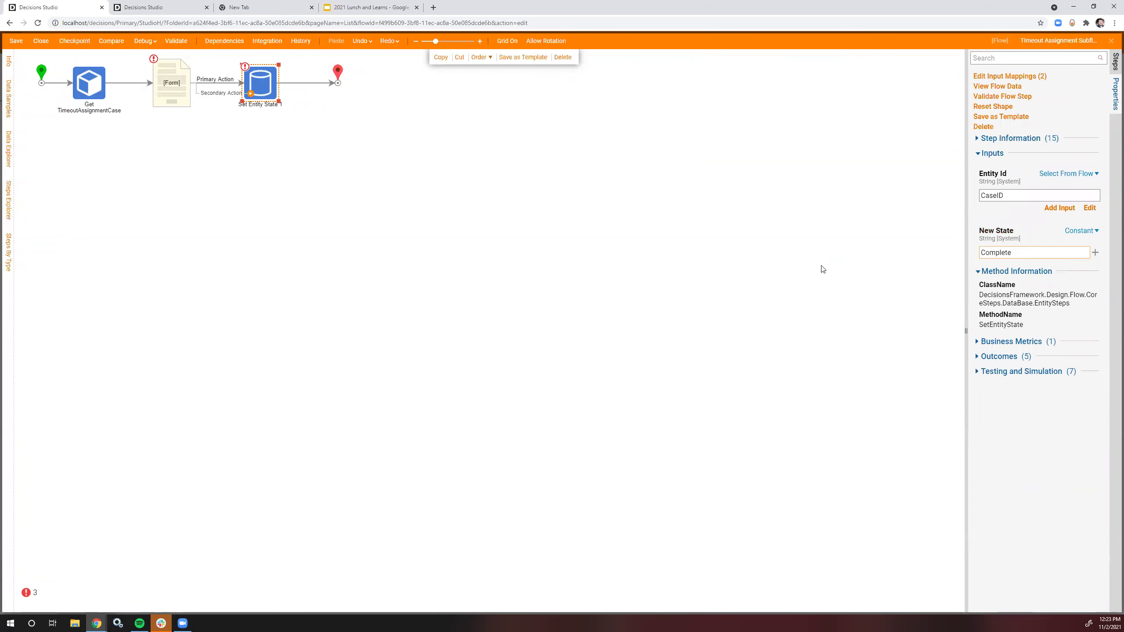
{"action": "left_click", "coordinate": [820, 268]}
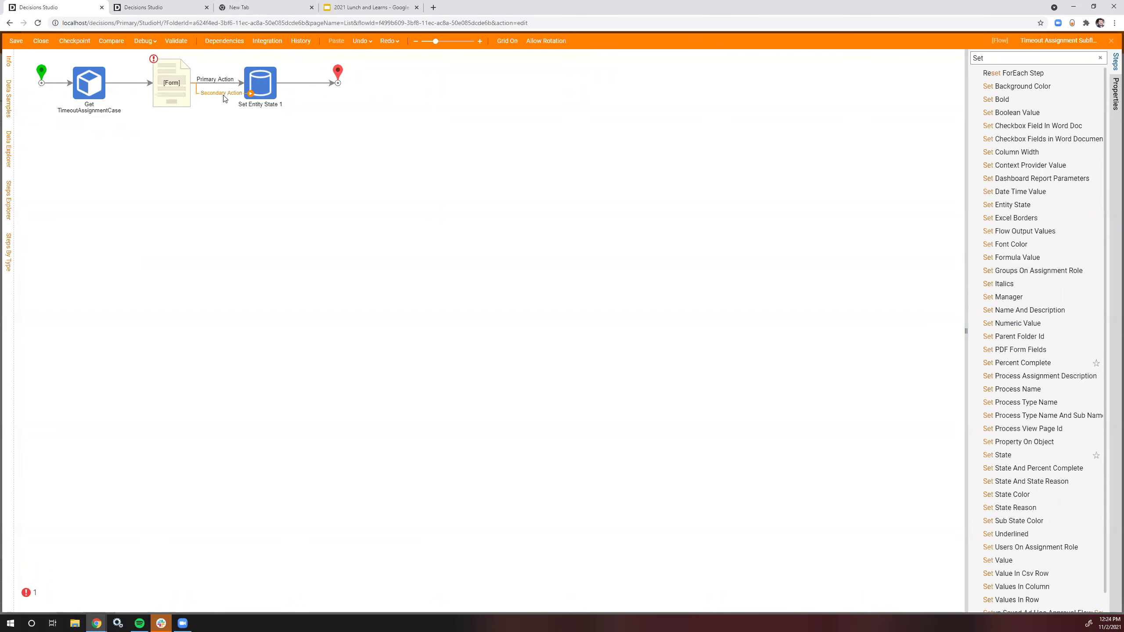
Step: Paste a copy on the Secondary Action path with New State changed to Cancelled
{"action": "left_click", "coordinate": [283, 83]}
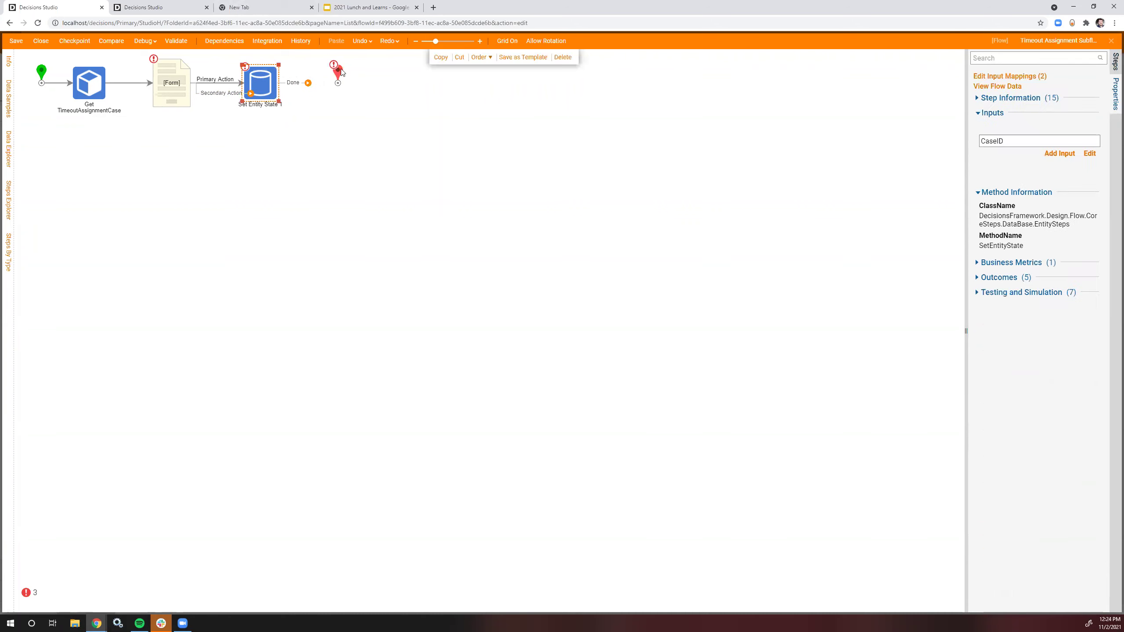
{"action": "left_click", "coordinate": [336, 41]}
{"action": "left_click_drag", "start_coordinate": [279, 91], "coordinate": [275, 136]}
{"action": "left_click_drag", "start_coordinate": [250, 93], "coordinate": [338, 82]}
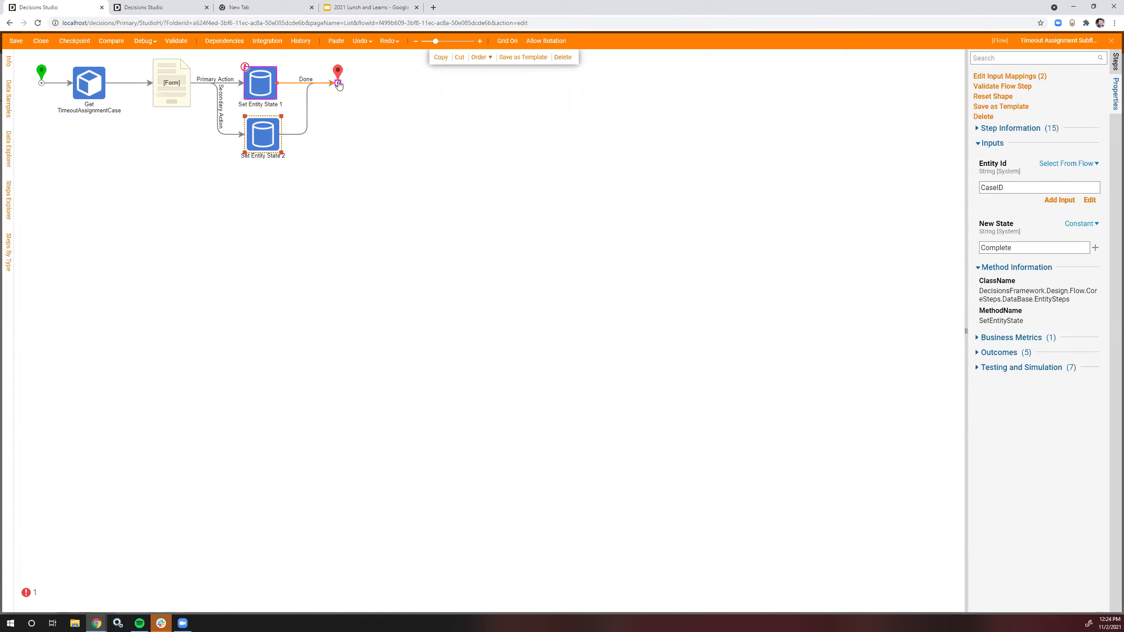
{"action": "double_click", "coordinate": [1022, 248]}
{"action": "key", "text": "BackSpace"}
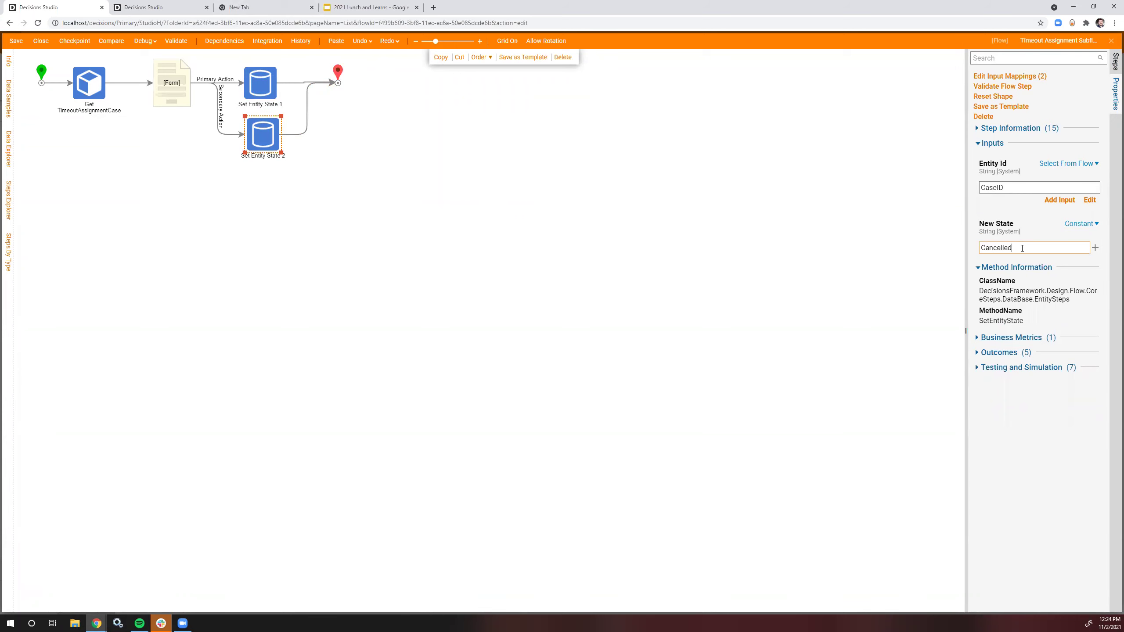
{"action": "left_click", "coordinate": [509, 207]}
Step: Make the form step an assigned task
{"action": "left_click", "coordinate": [203, 84]}
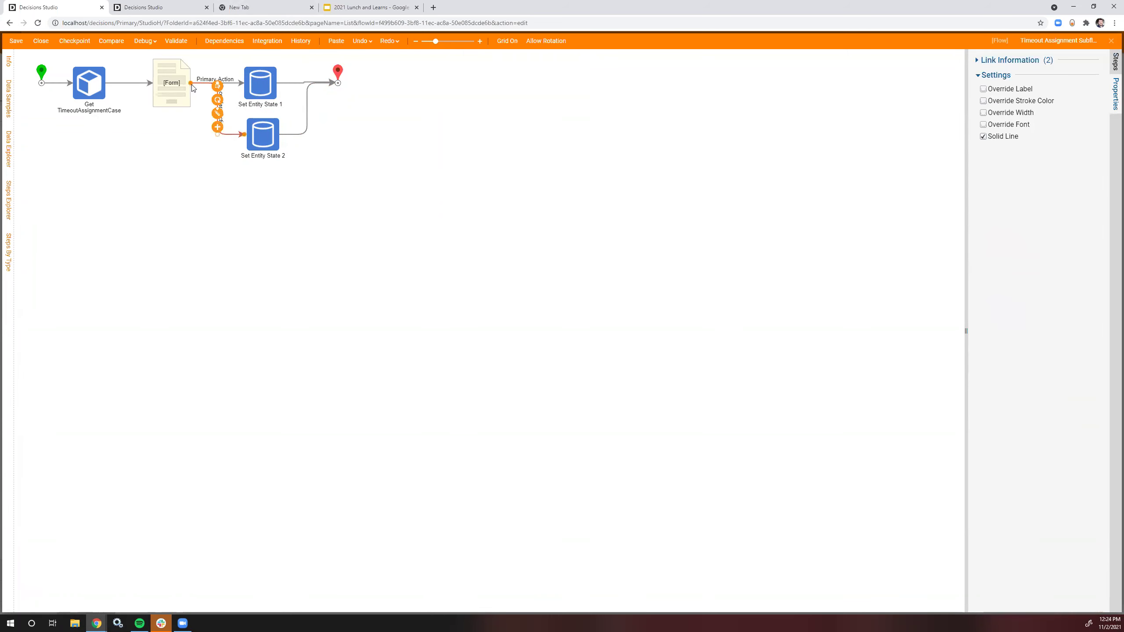
{"action": "left_click", "coordinate": [172, 101]}
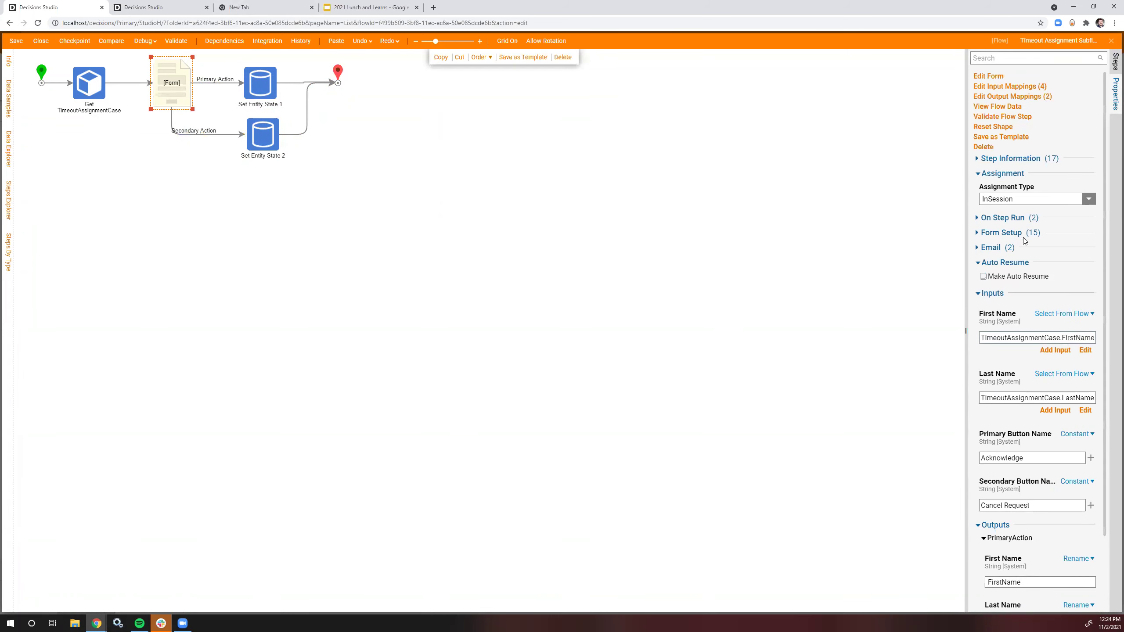
{"action": "left_click", "coordinate": [1089, 199]}
{"action": "left_click", "coordinate": [1011, 226]}
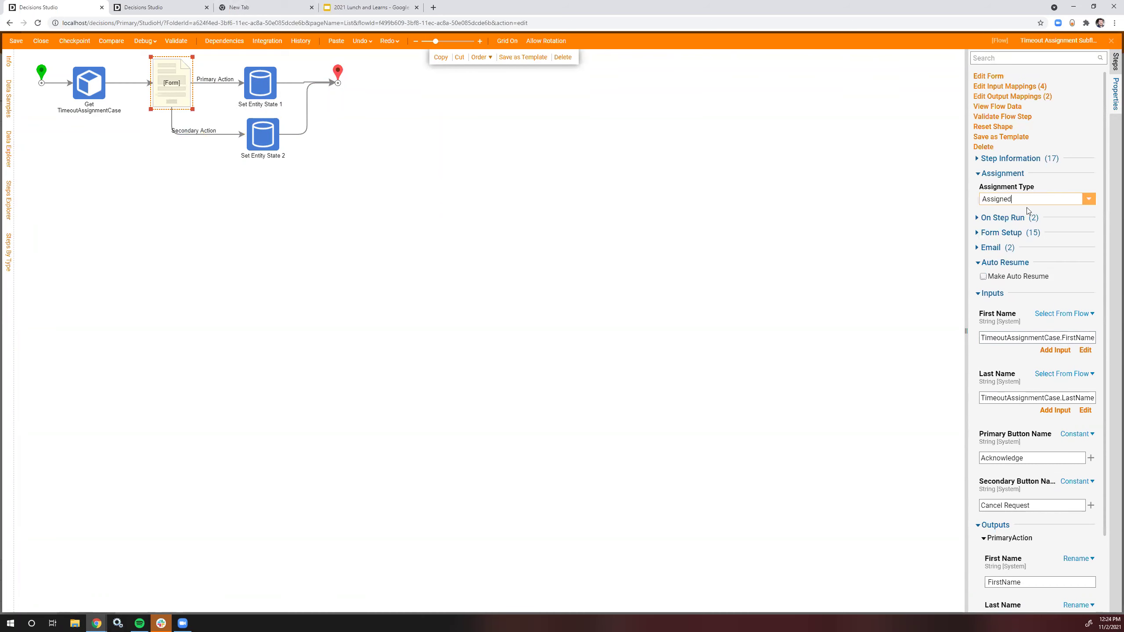
{"action": "left_click", "coordinate": [1061, 223]}
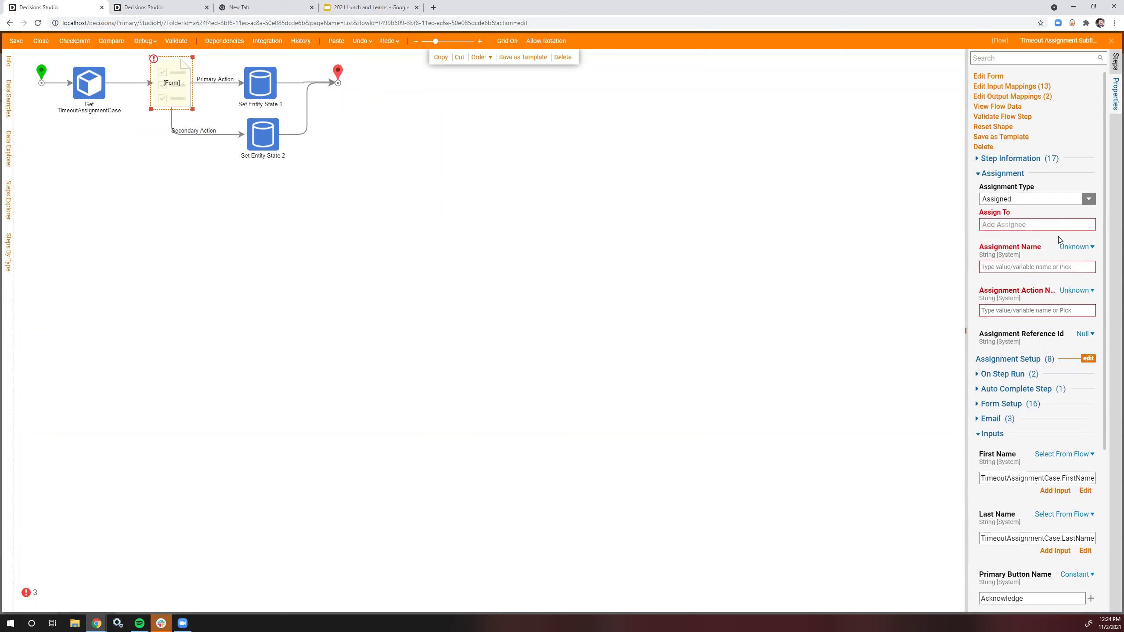
Step: Build the Accounts and Groups list with Assigned User ID as Item 0
{"action": "left_click", "coordinate": [1011, 88]}
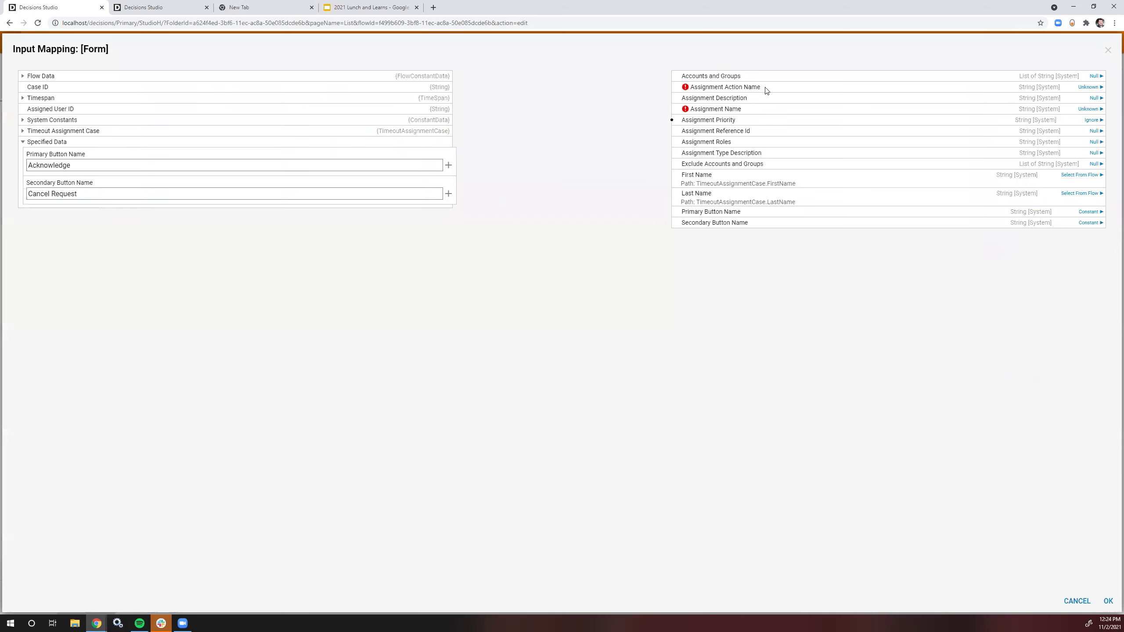
{"action": "left_click", "coordinate": [1096, 75]}
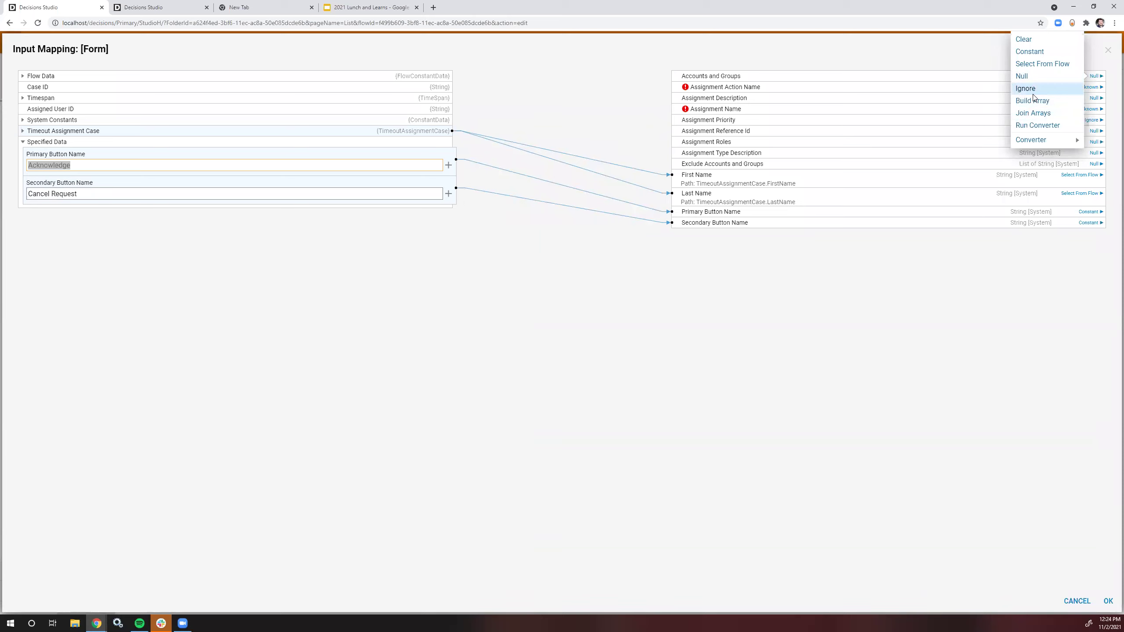
{"action": "left_click", "coordinate": [1033, 103]}
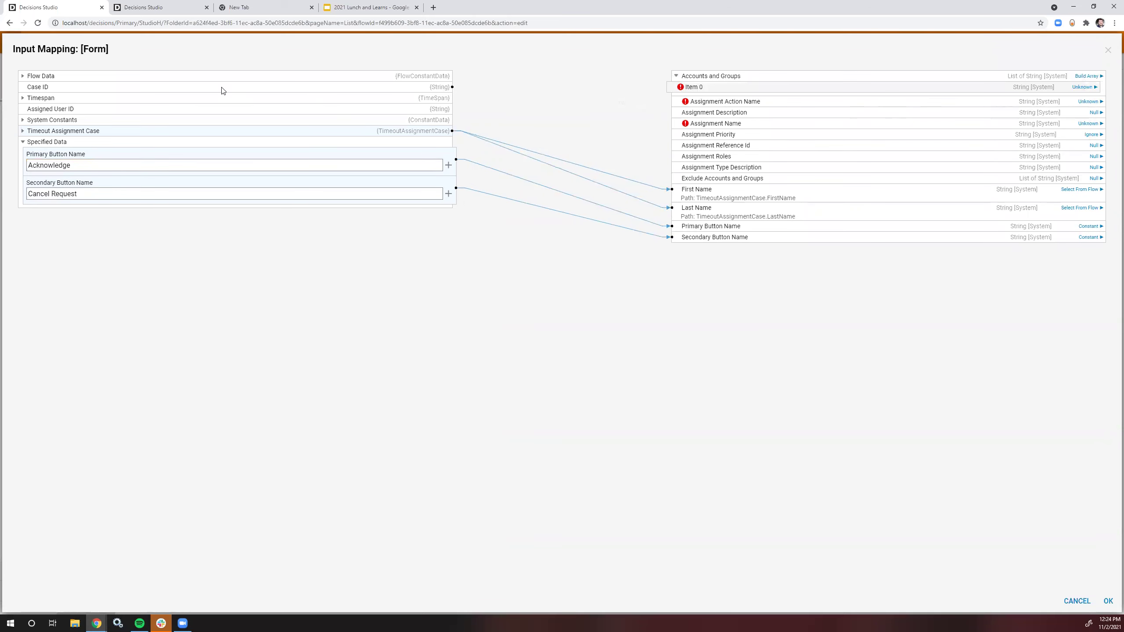
{"action": "left_click_drag", "start_coordinate": [138, 110], "coordinate": [690, 88]}
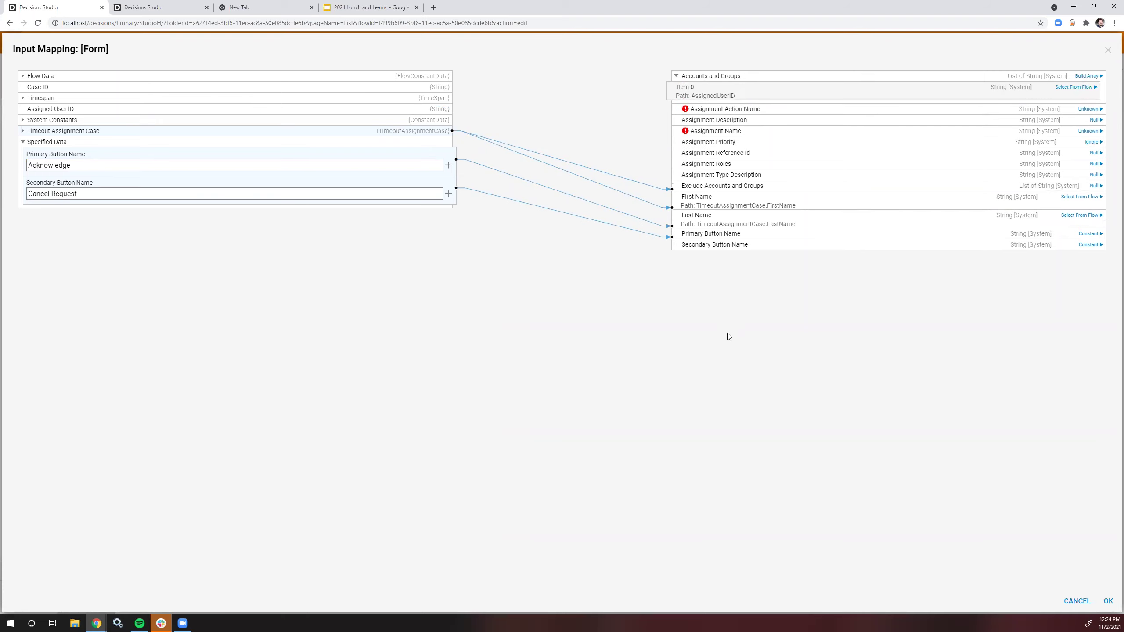
{"action": "left_click", "coordinate": [1108, 601]}
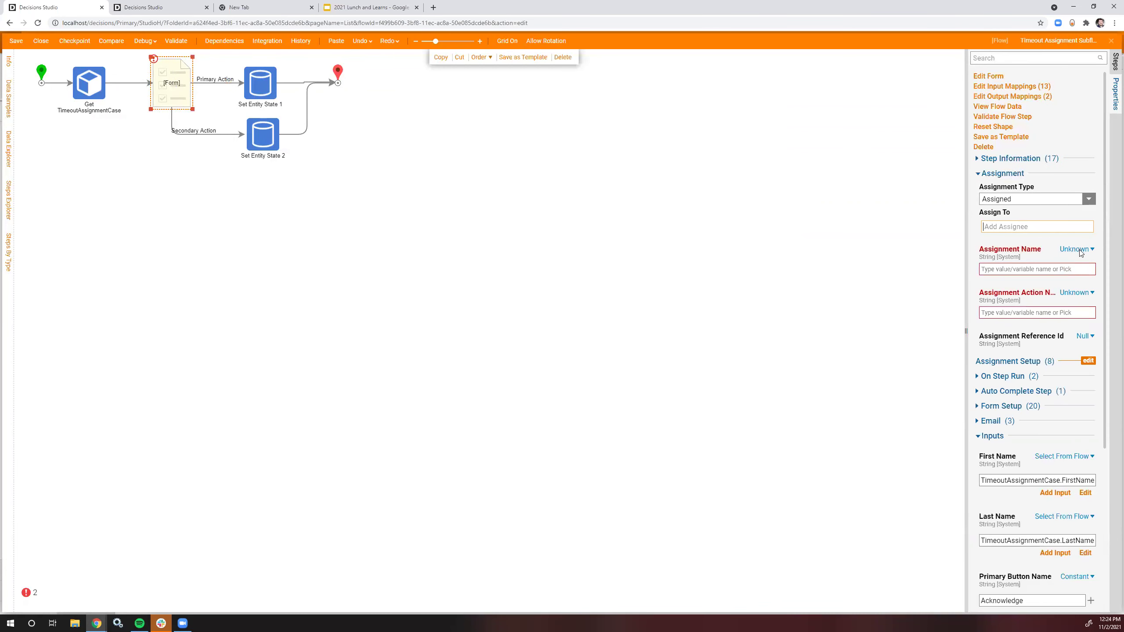
Step: Set Assignment Name to merged text 'Review' plus the case FirstName and LastName
{"action": "left_click", "coordinate": [1078, 250]}
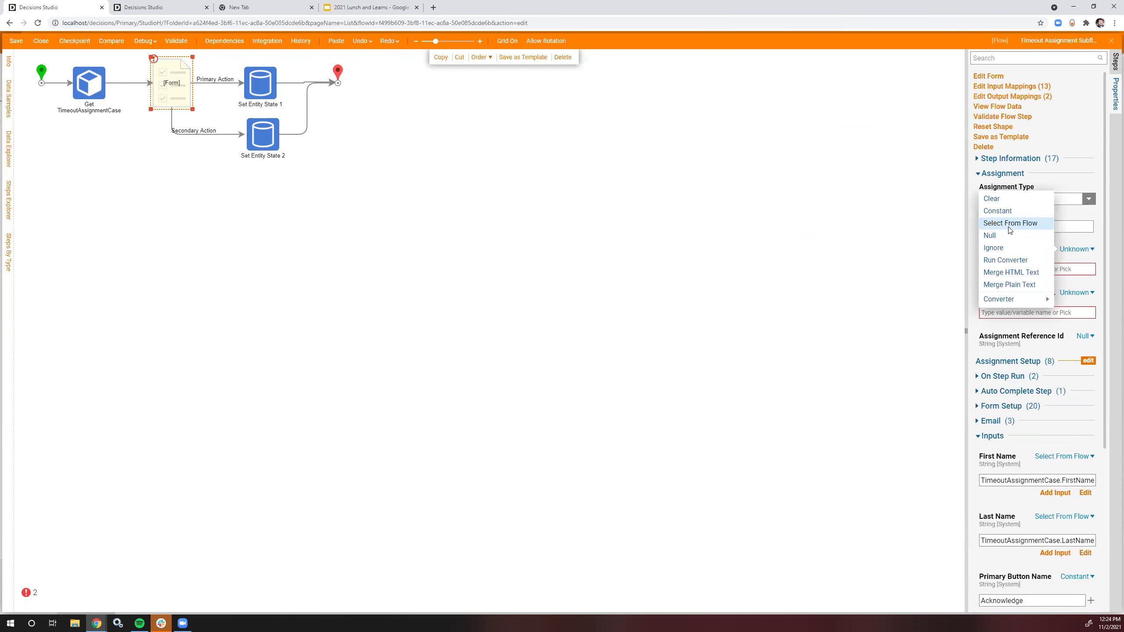
{"action": "left_click", "coordinate": [1029, 284]}
{"action": "left_click", "coordinate": [1067, 281]}
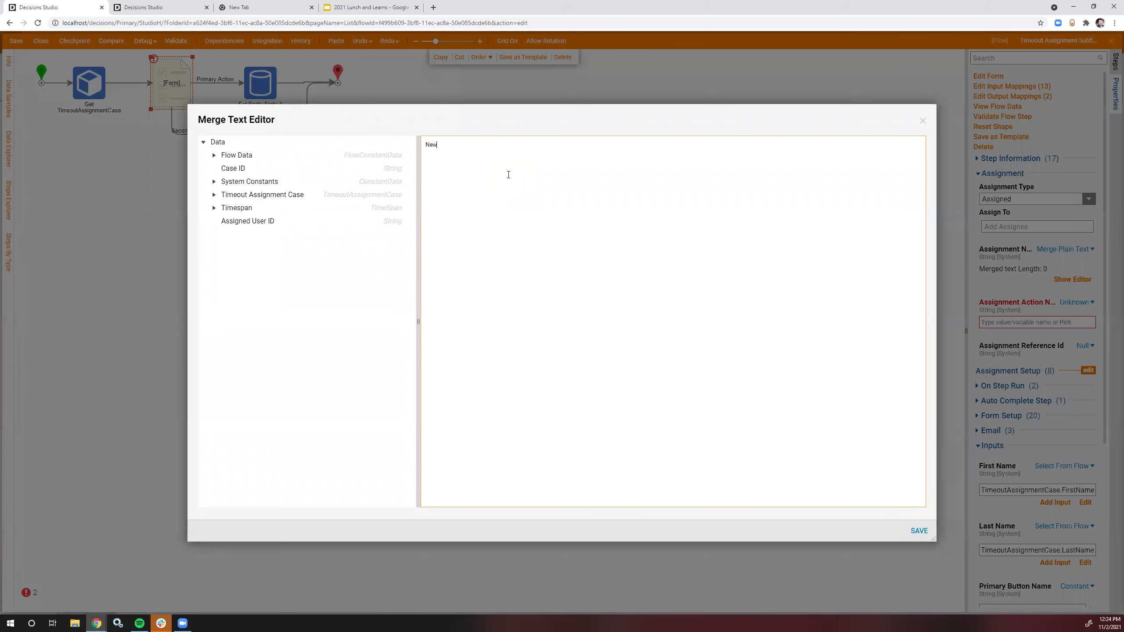
{"action": "type", "text": "New Assignment"}
{"action": "key", "text": "BackSpace"}
{"action": "key", "text": "BackSpace"}
{"action": "key", "text": "BackSpace"}
{"action": "key", "text": "BackSpace"}
{"action": "key", "text": "BackSpace"}
{"action": "key", "text": "BackSpace"}
{"action": "key", "text": "BackSpace"}
{"action": "key", "text": "BackSpace"}
{"action": "key", "text": "BackSpace"}
{"action": "key", "text": "BackSpace"}
{"action": "key", "text": "BackSpace"}
{"action": "key", "text": "BackSpace"}
{"action": "key", "text": "BackSpace"}
{"action": "key", "text": "BackSpace"}
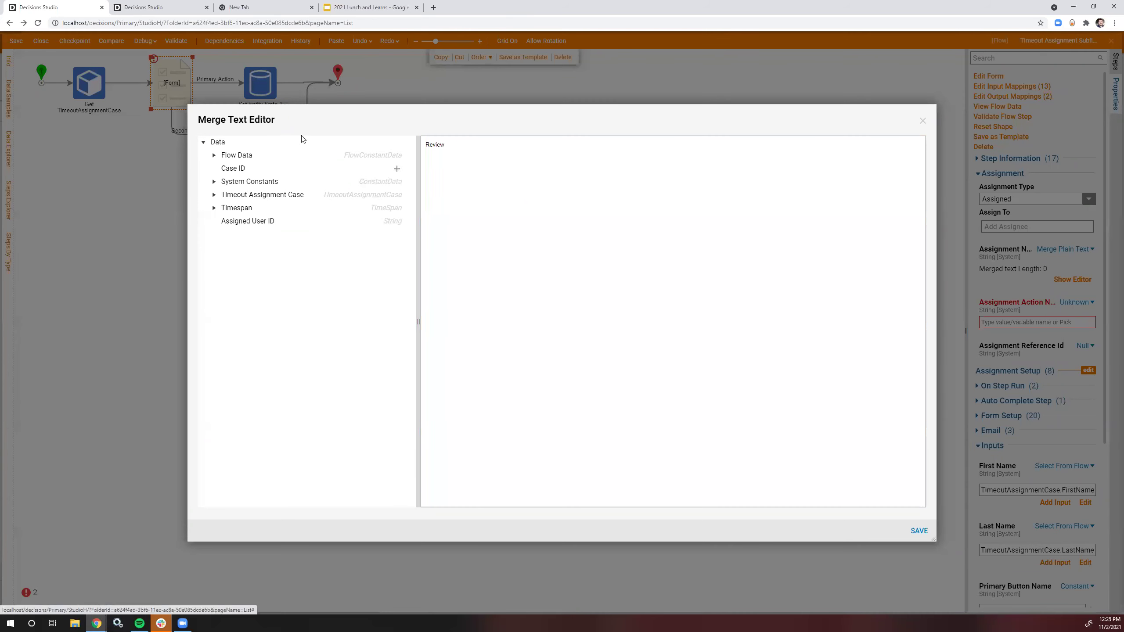
{"action": "left_click", "coordinate": [214, 195]}
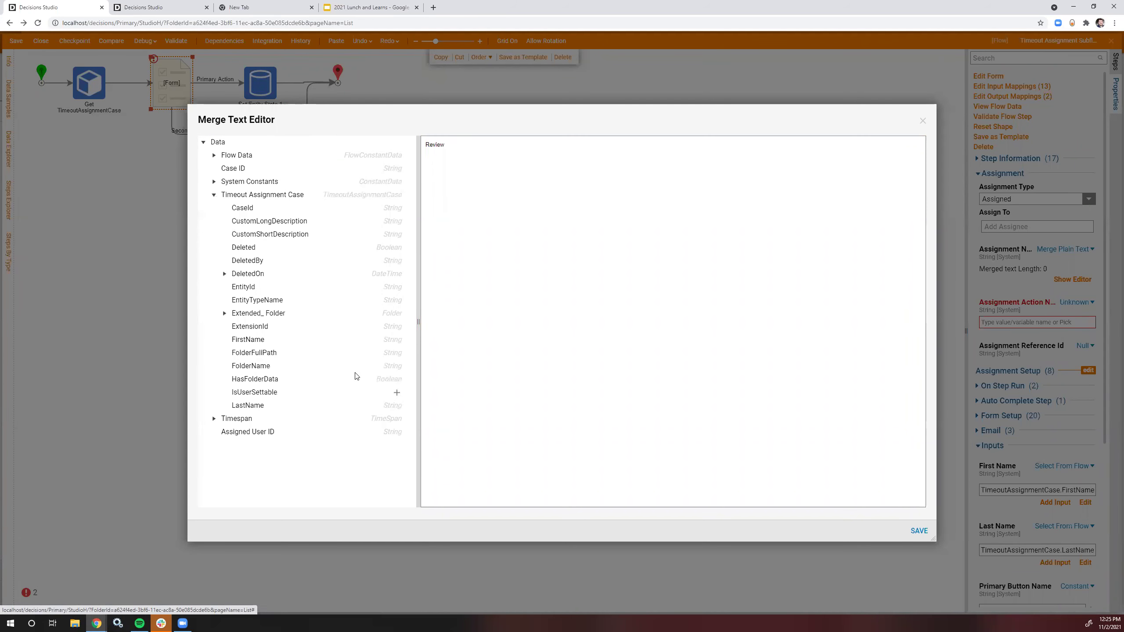
{"action": "left_click", "coordinate": [397, 339]}
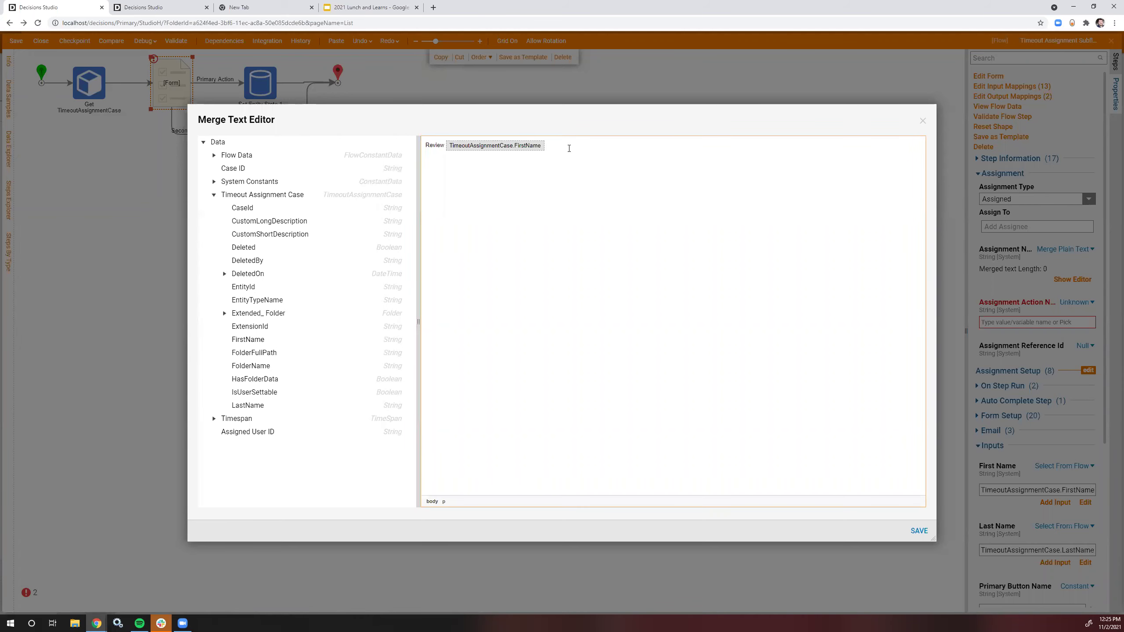
{"action": "left_click", "coordinate": [397, 406]}
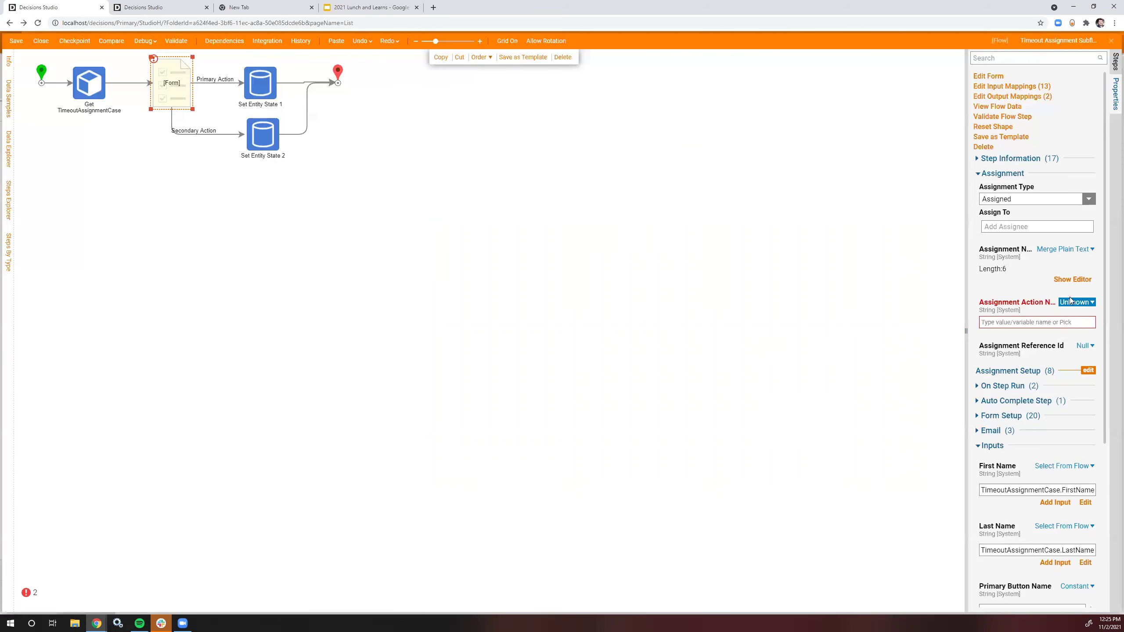
{"action": "left_click", "coordinate": [1075, 302]}
Step: Set the Assignment Action Name to the constant 'Look Over'
{"action": "left_click", "coordinate": [1031, 265]}
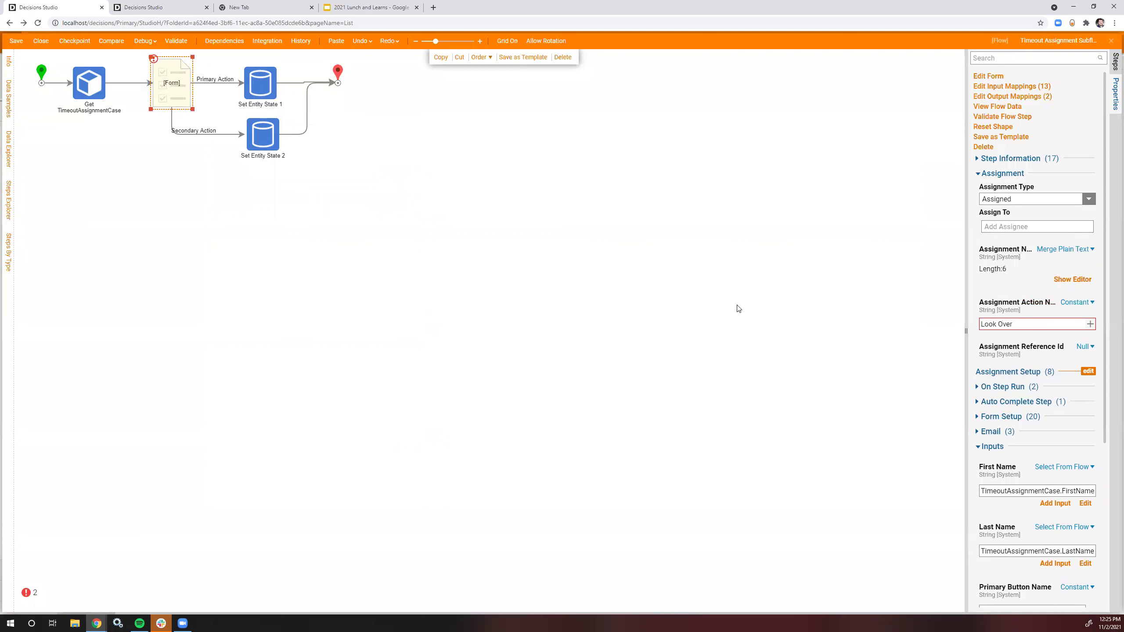
{"action": "left_click", "coordinate": [225, 99]}
{"action": "left_click", "coordinate": [173, 83]}
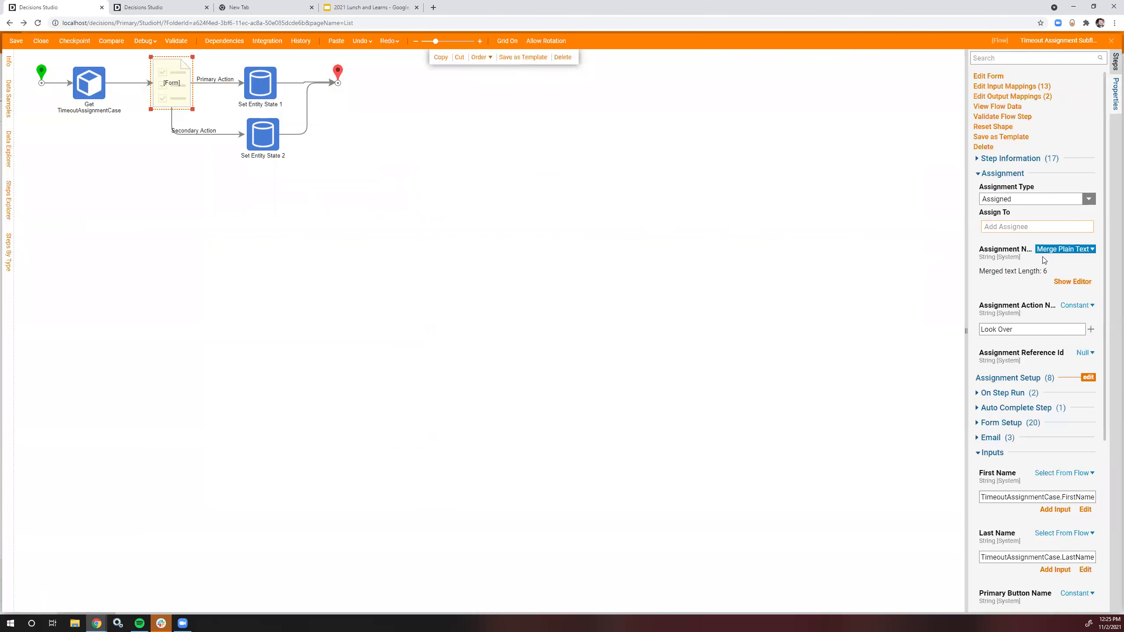
Step: Turn on an expiration date that expires the form without assigning when already past
{"action": "left_click", "coordinate": [1089, 377]}
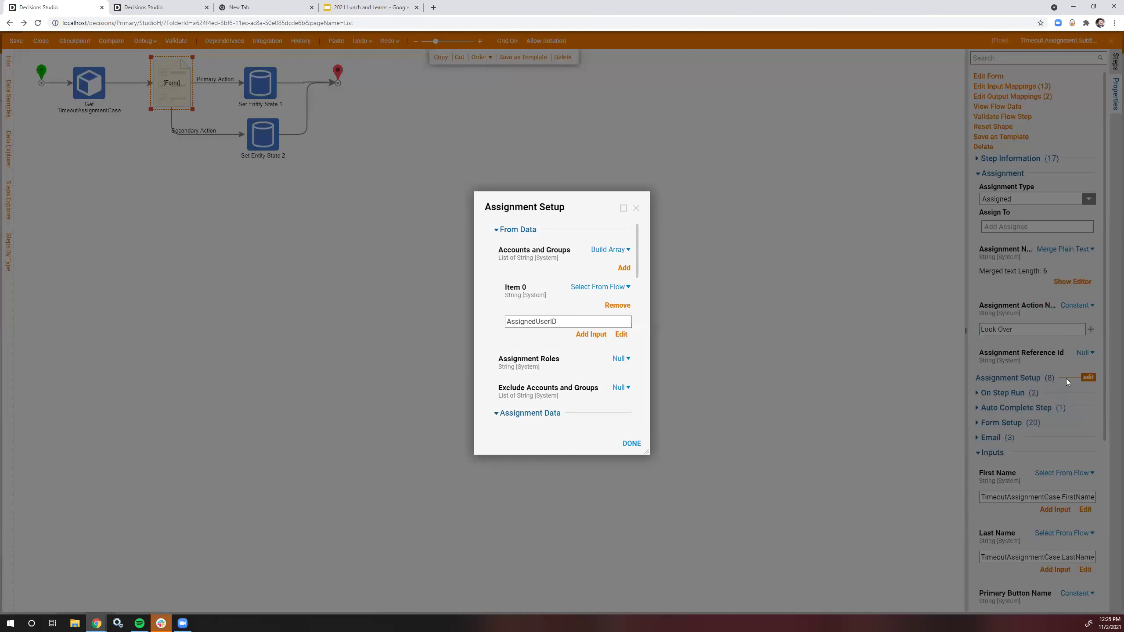
{"action": "scroll", "coordinate": [537, 277], "scroll_direction": "down", "scroll_amount": 8}
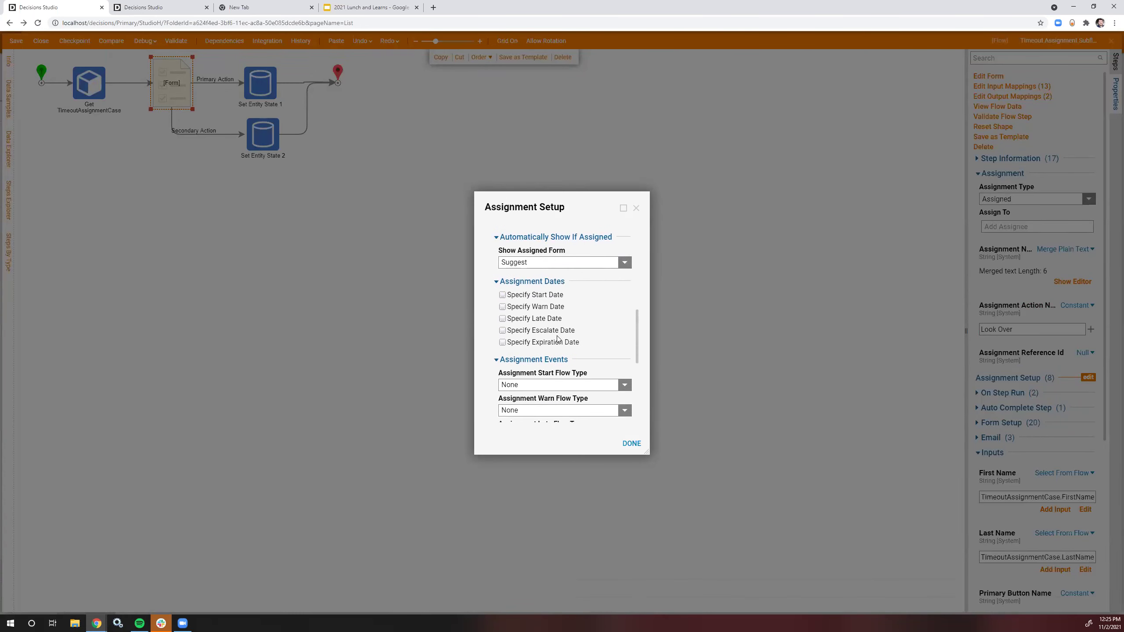
{"action": "left_click", "coordinate": [557, 342]}
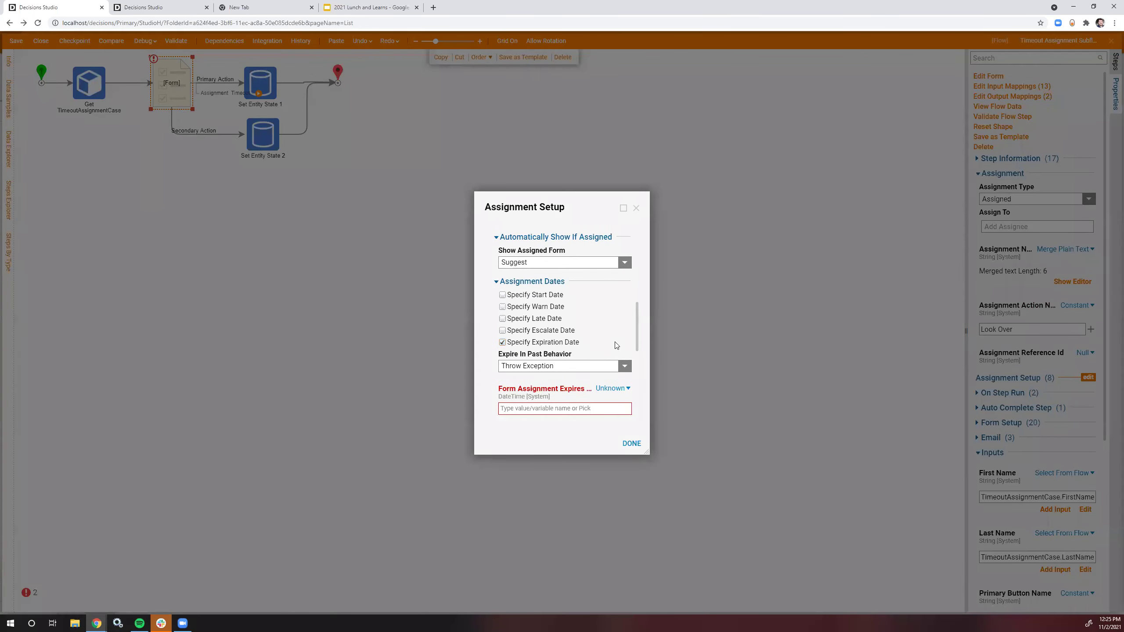
{"action": "scroll", "coordinate": [617, 345], "scroll_direction": "down", "scroll_amount": 2}
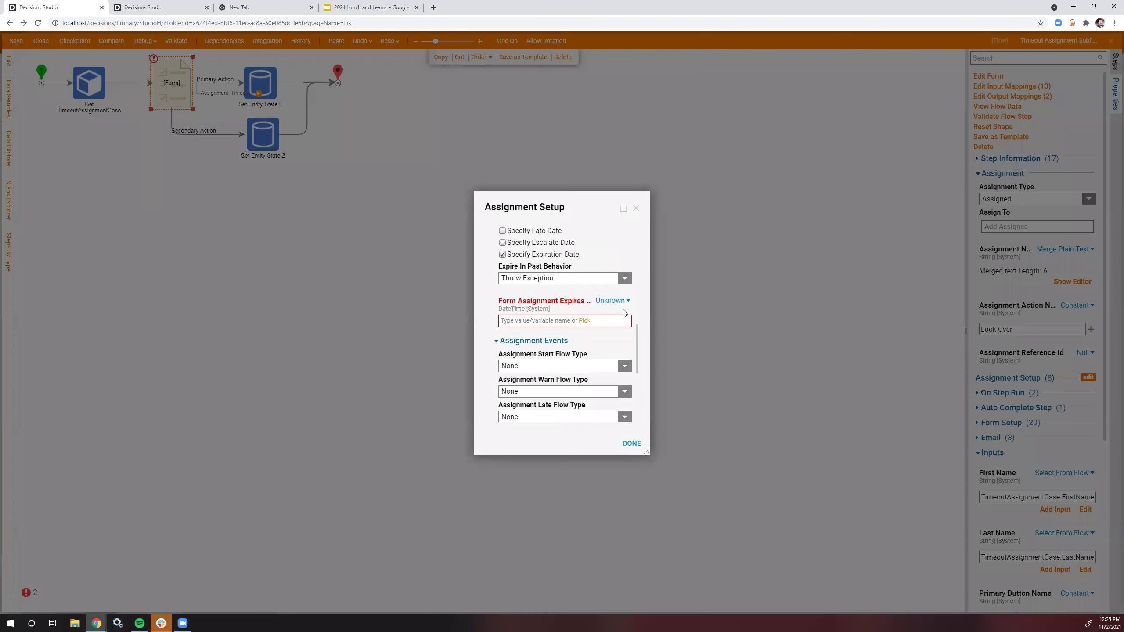
{"action": "left_click", "coordinate": [624, 278]}
{"action": "left_click", "coordinate": [606, 265]}
{"action": "left_click", "coordinate": [623, 279]}
{"action": "left_click", "coordinate": [582, 304]}
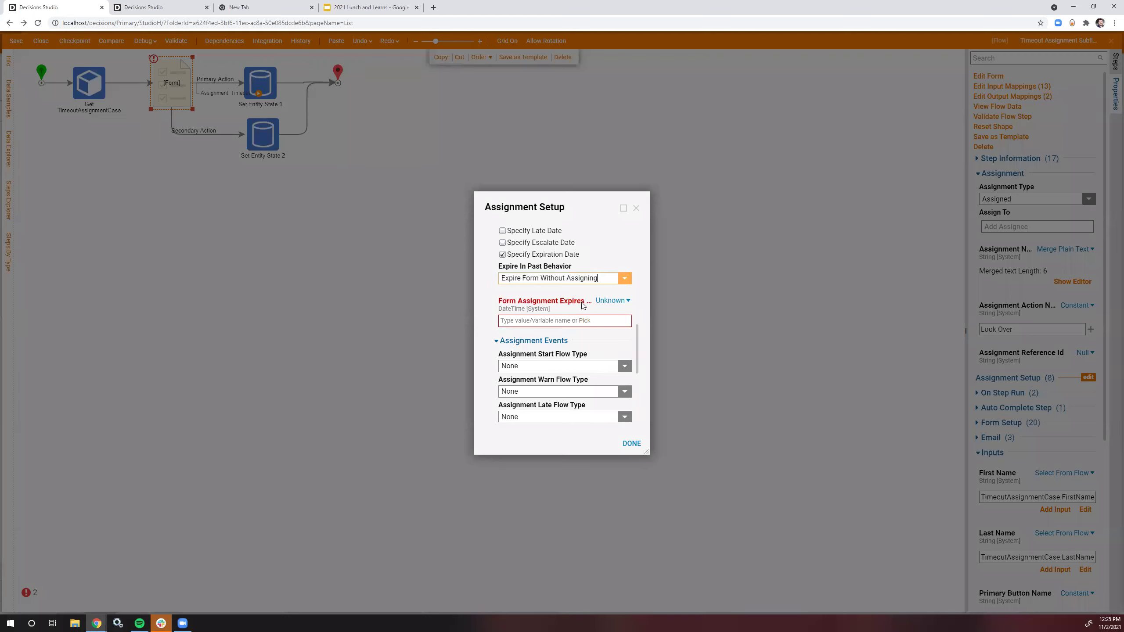
Step: Compute the expiry date using the flow's Timespan as the offset, and finish the assignment setup
{"action": "left_click", "coordinate": [611, 301]}
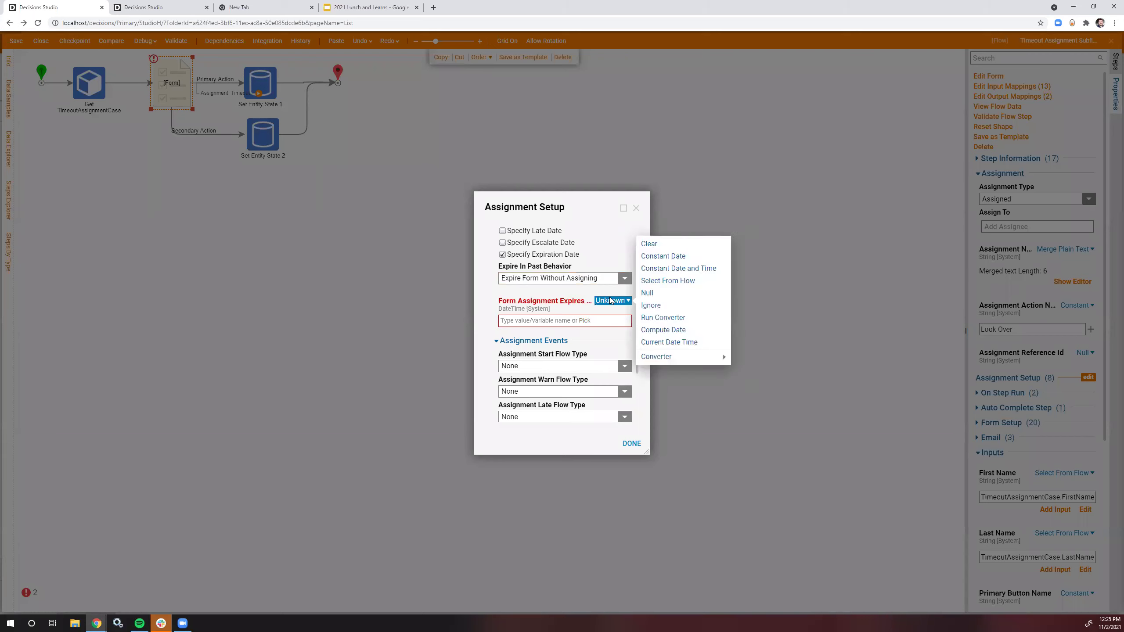
{"action": "left_click", "coordinate": [663, 329]}
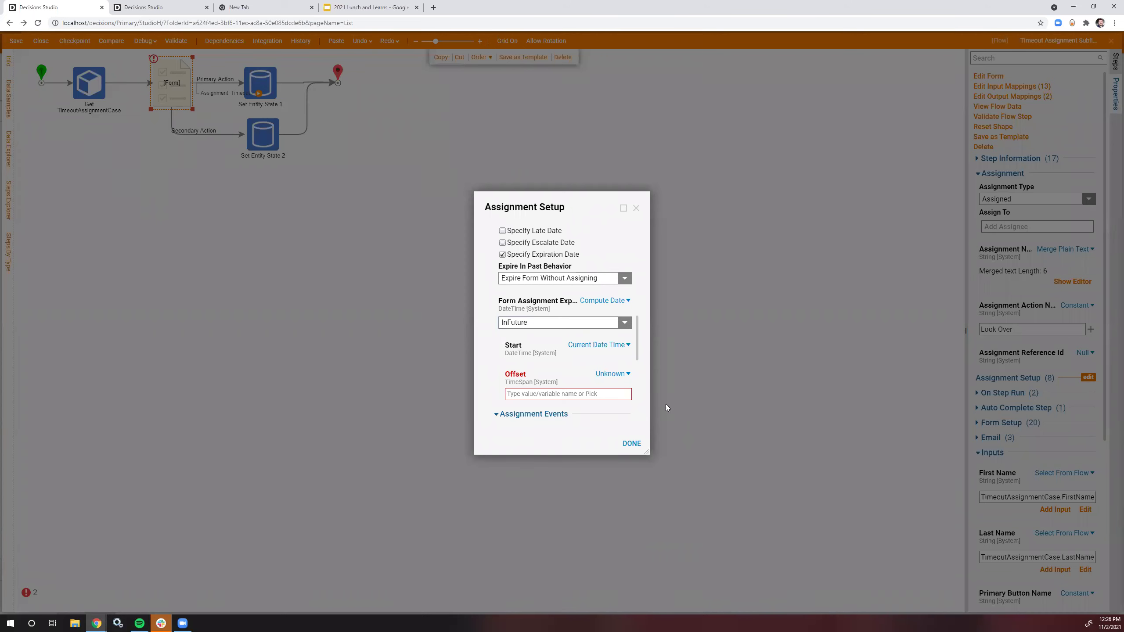
{"action": "left_click", "coordinate": [614, 374]}
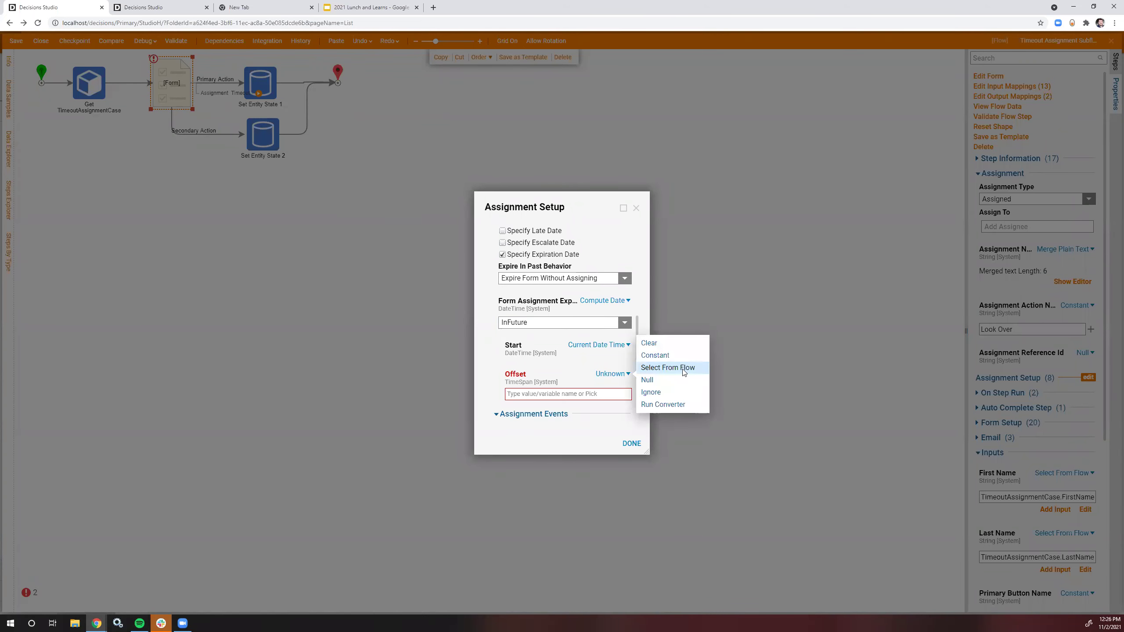
{"action": "left_click", "coordinate": [684, 371]}
{"action": "left_click", "coordinate": [757, 262]}
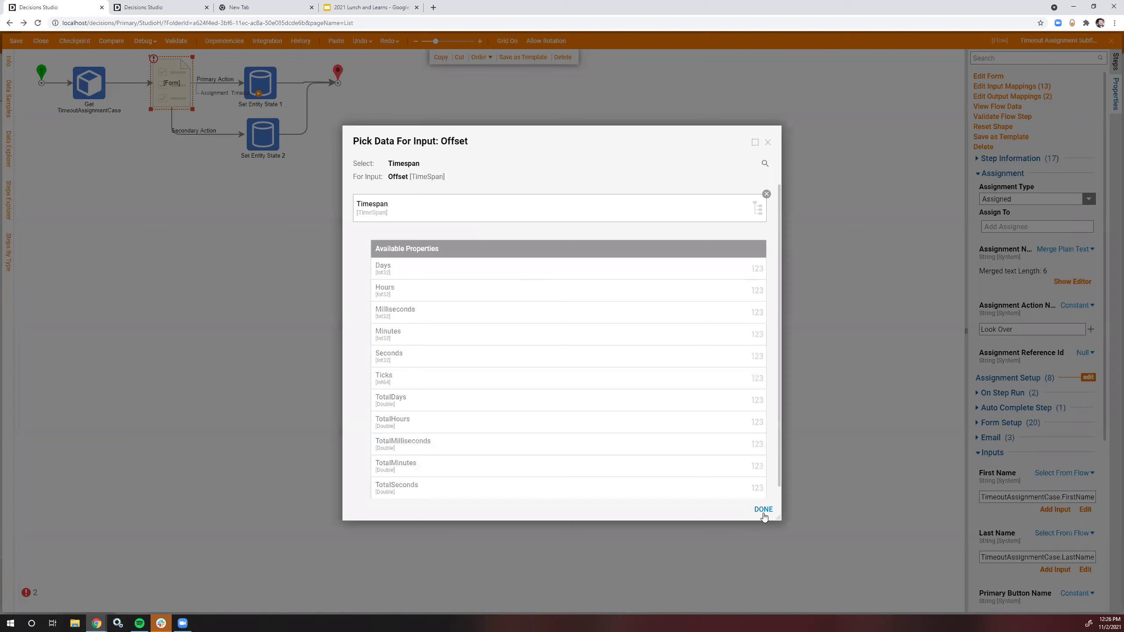
{"action": "left_click", "coordinate": [763, 509]}
{"action": "scroll", "coordinate": [612, 424], "scroll_direction": "down", "scroll_amount": 5}
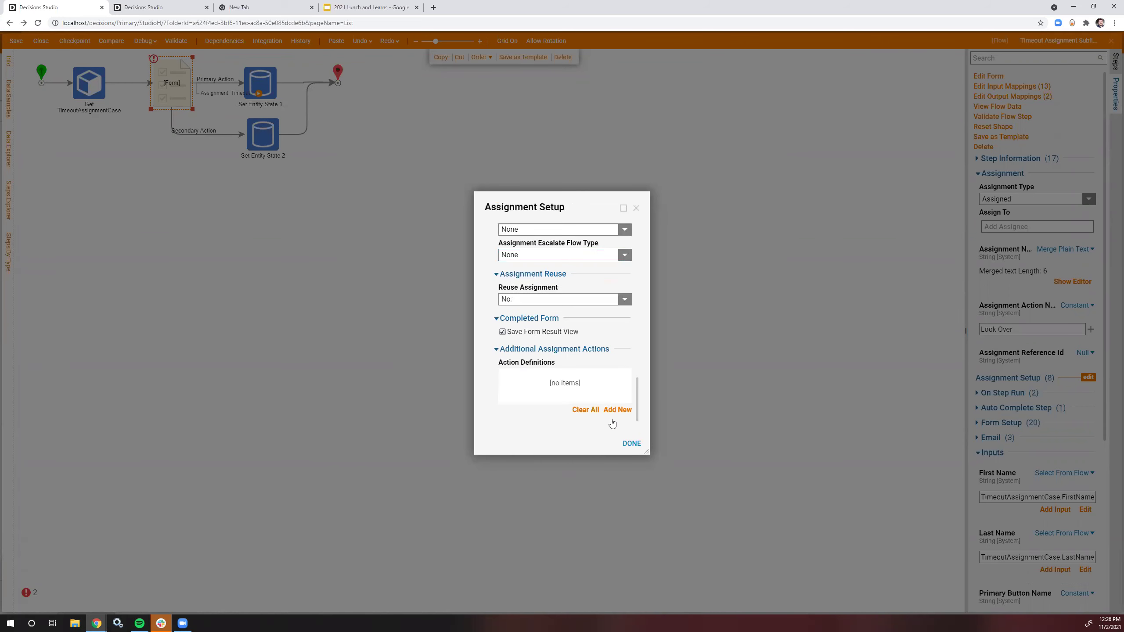
{"action": "left_click", "coordinate": [631, 443]}
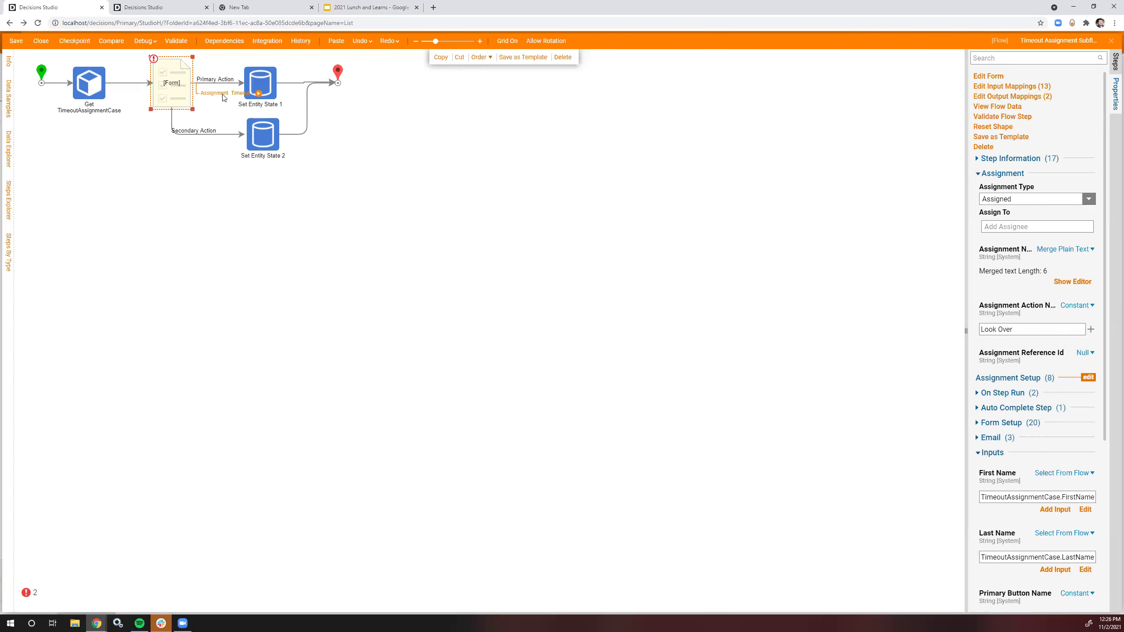
{"action": "left_click", "coordinate": [266, 136]}
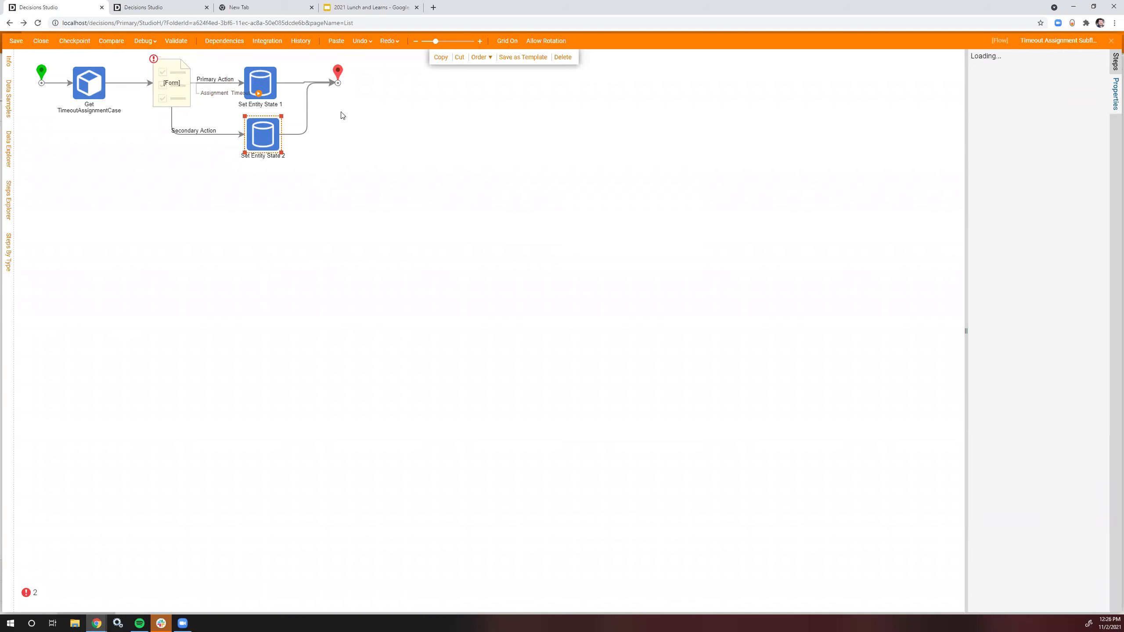
Step: Paste Set Entity State 3 on the Assignment Timeout path, with New State from new input NextExpiredState
{"action": "left_click", "coordinate": [337, 42]}
{"action": "left_click", "coordinate": [269, 186]}
{"action": "left_click_drag", "start_coordinate": [259, 93], "coordinate": [250, 195]}
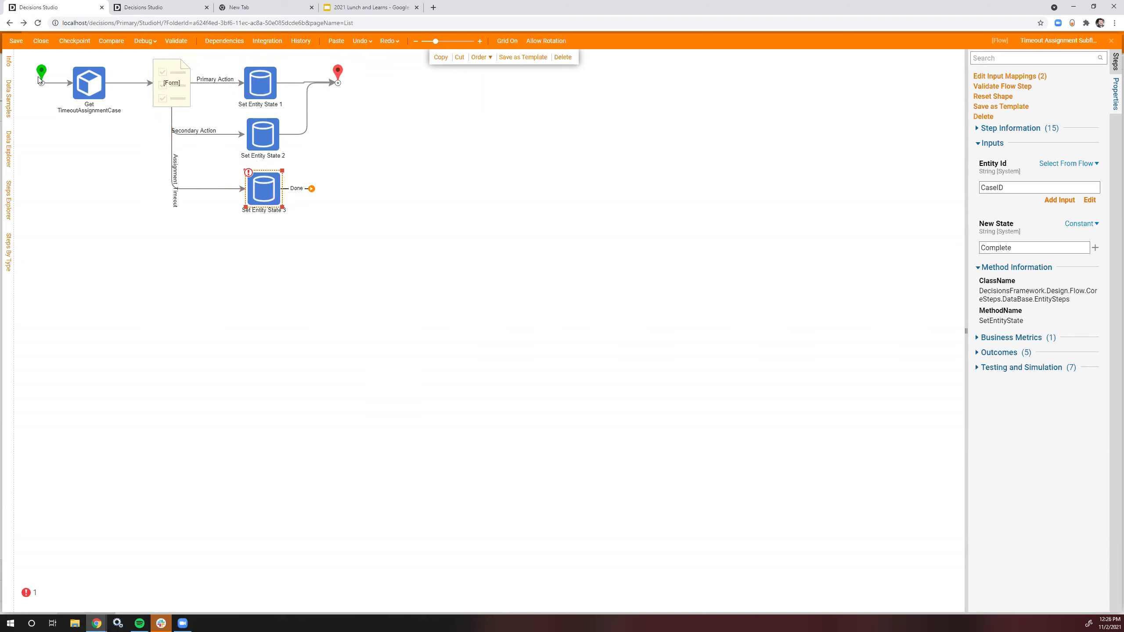
{"action": "left_click", "coordinate": [1079, 223]}
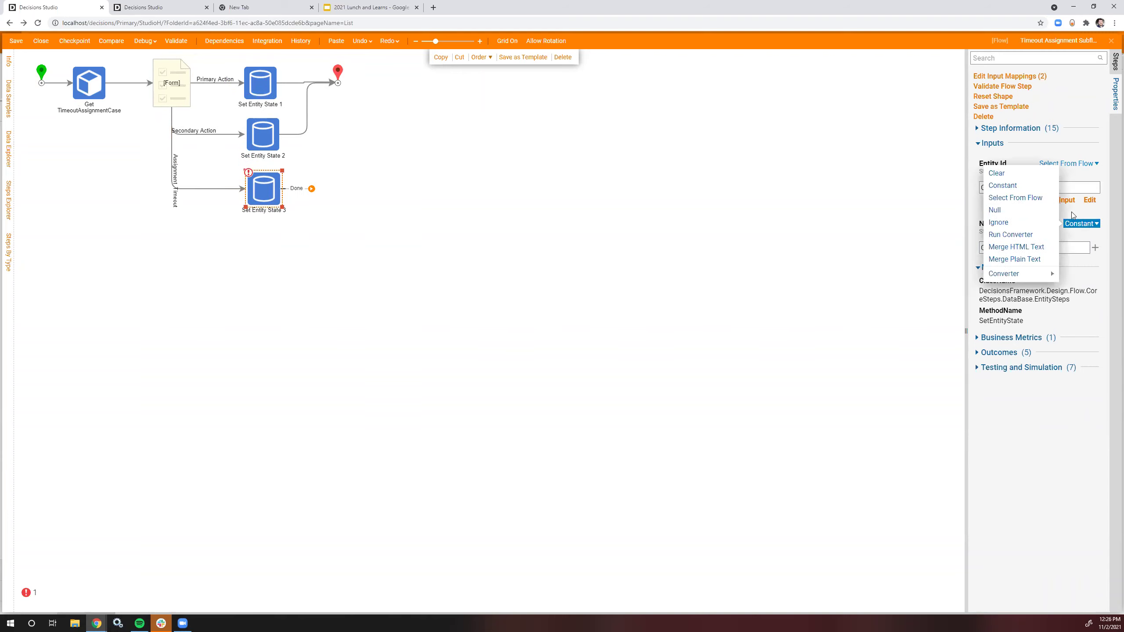
{"action": "left_click", "coordinate": [1015, 197]}
{"action": "left_click", "coordinate": [767, 142]}
{"action": "left_click", "coordinate": [1060, 258]}
{"action": "type", "text": "NextState"}
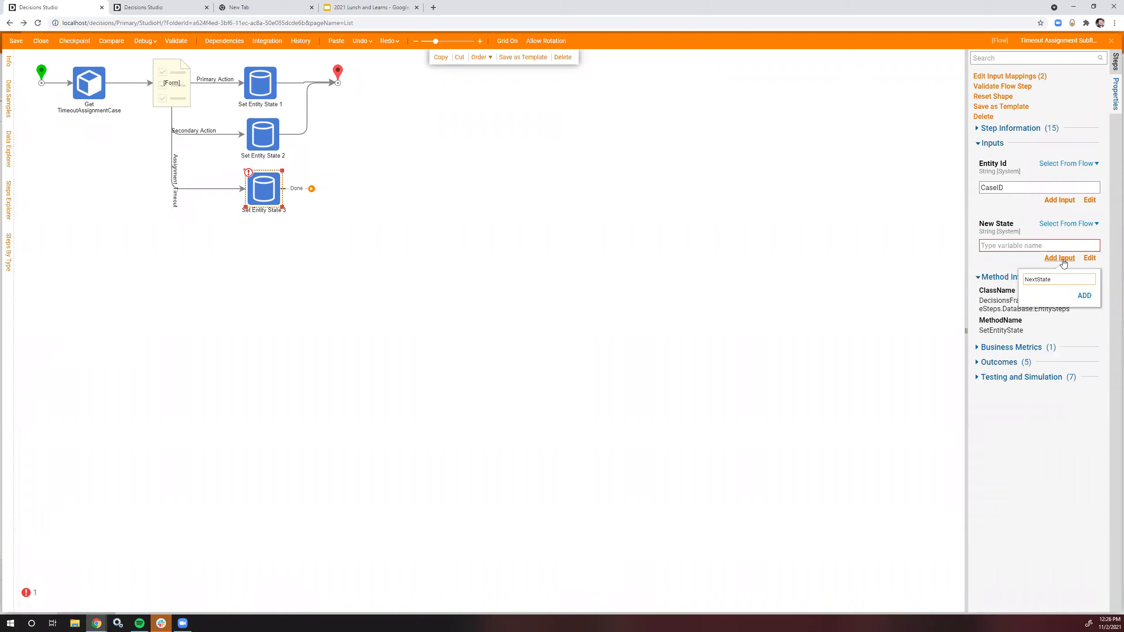
{"action": "type", "text": "Expired"}
{"action": "left_click", "coordinate": [1083, 295]}
Step: Link Set Entity State 3's Done outcome to the end and save the flow
{"action": "left_click", "coordinate": [675, 255]}
{"action": "left_click_drag", "start_coordinate": [311, 189], "coordinate": [338, 83]}
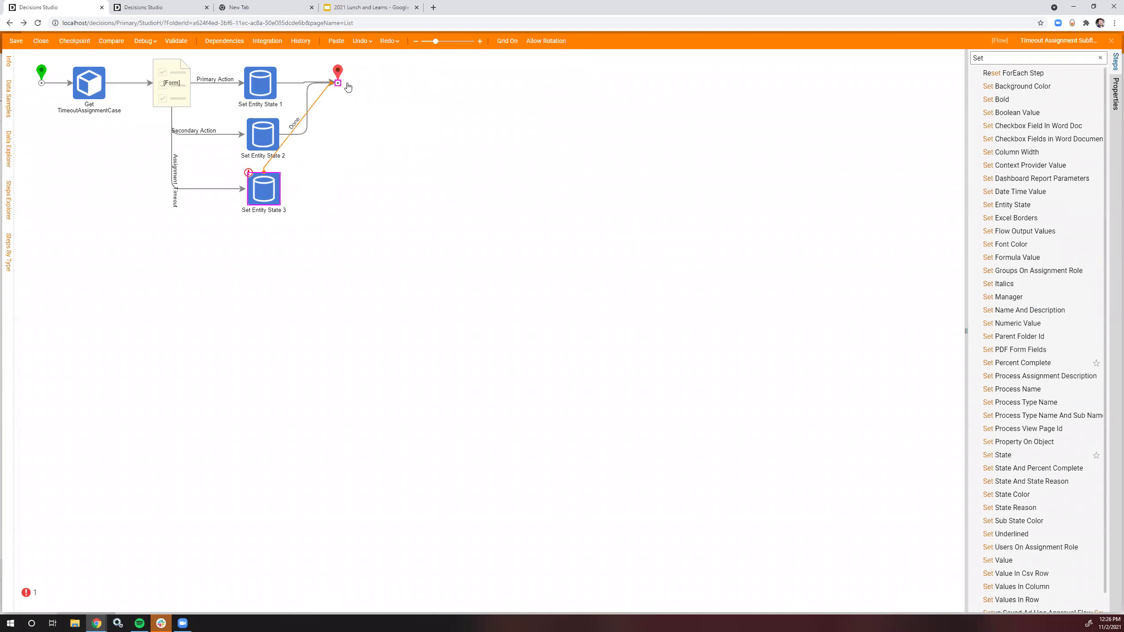
{"action": "left_click", "coordinate": [264, 173]}
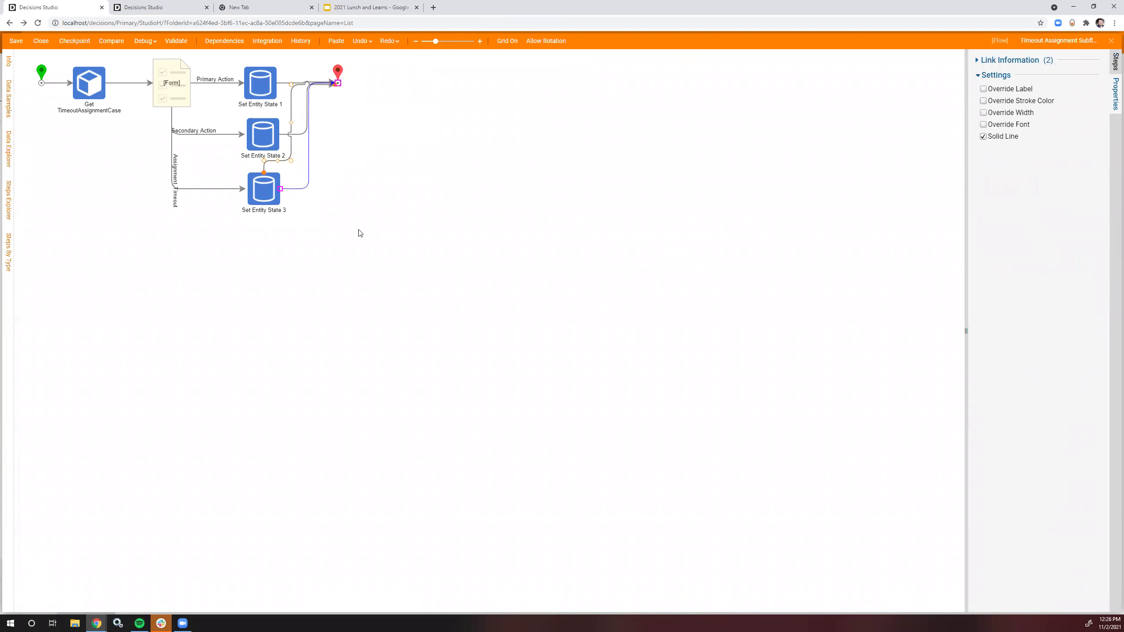
{"action": "left_click", "coordinate": [16, 40]}
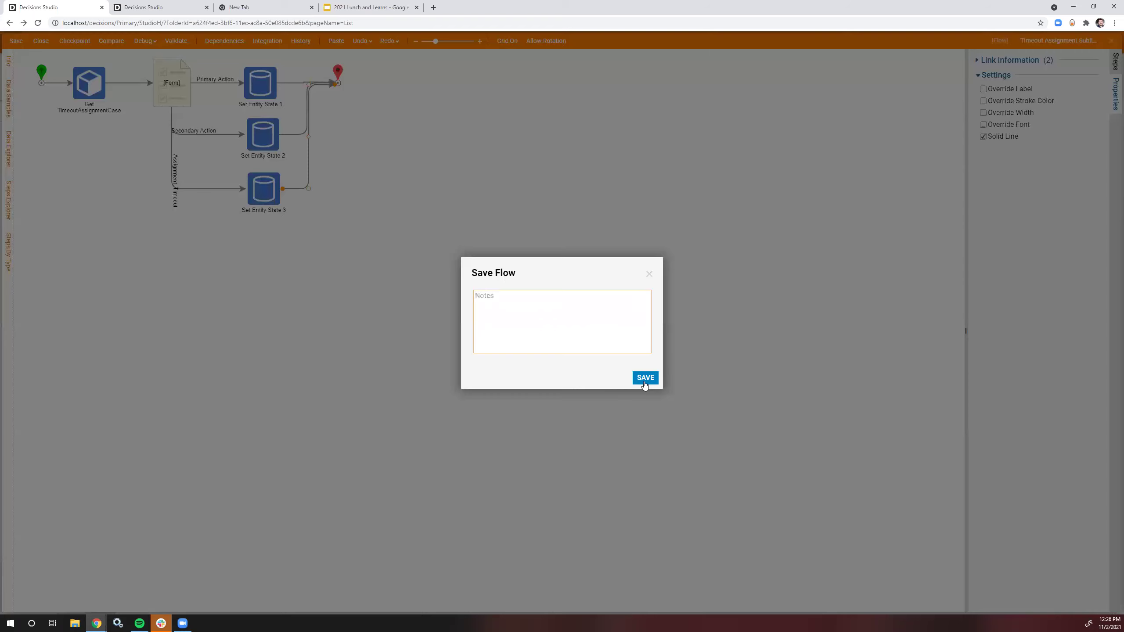
{"action": "left_click", "coordinate": [644, 381]}
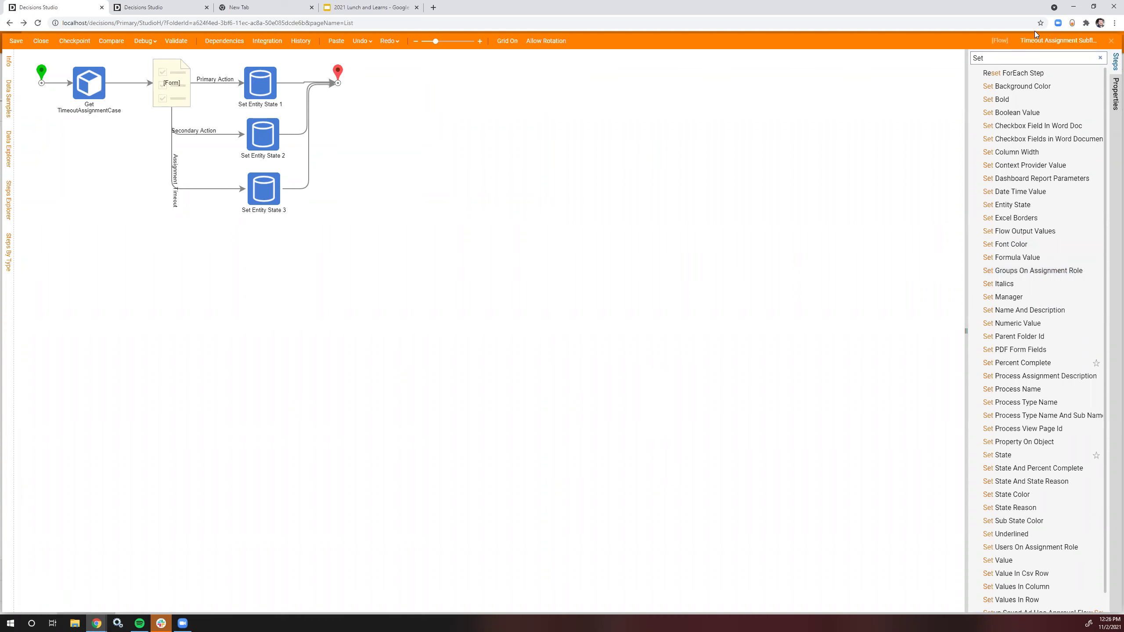
Step: On the case entity, add a Trigger Flow 'Create Assignment [Started]' under Started and open it
{"action": "left_click", "coordinate": [1111, 42]}
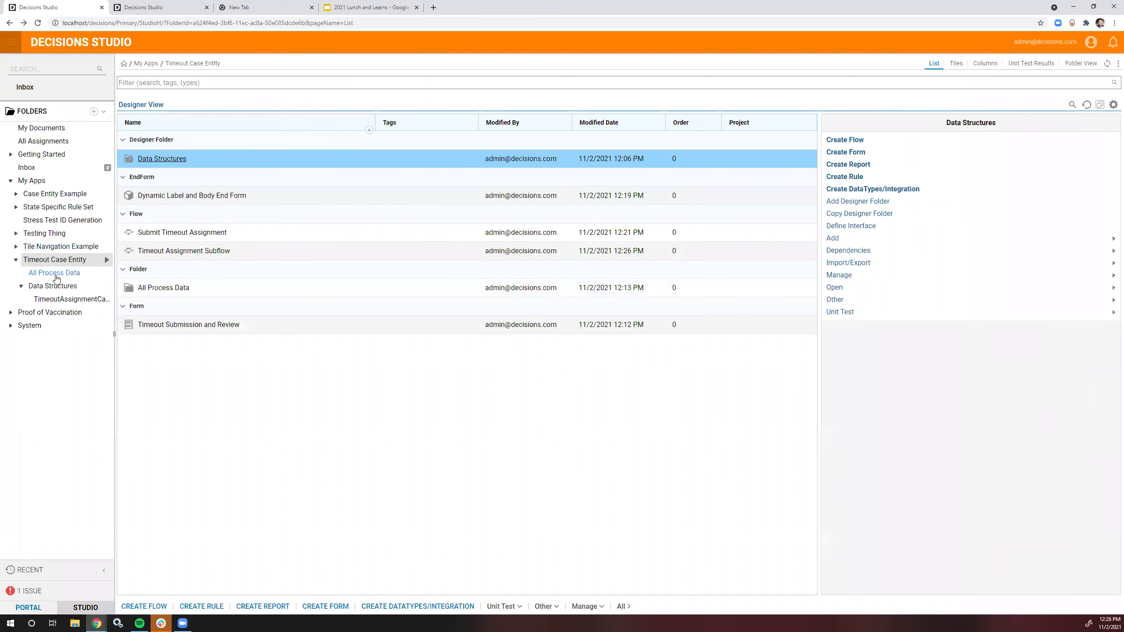
{"action": "left_click", "coordinate": [63, 299]}
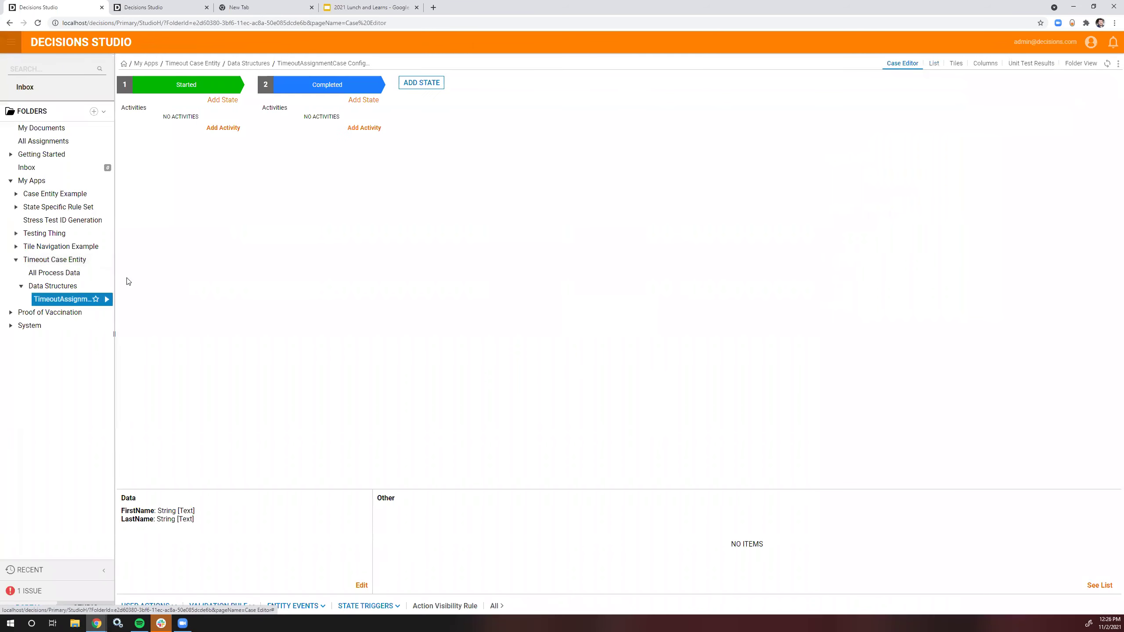
{"action": "left_click", "coordinate": [218, 129]}
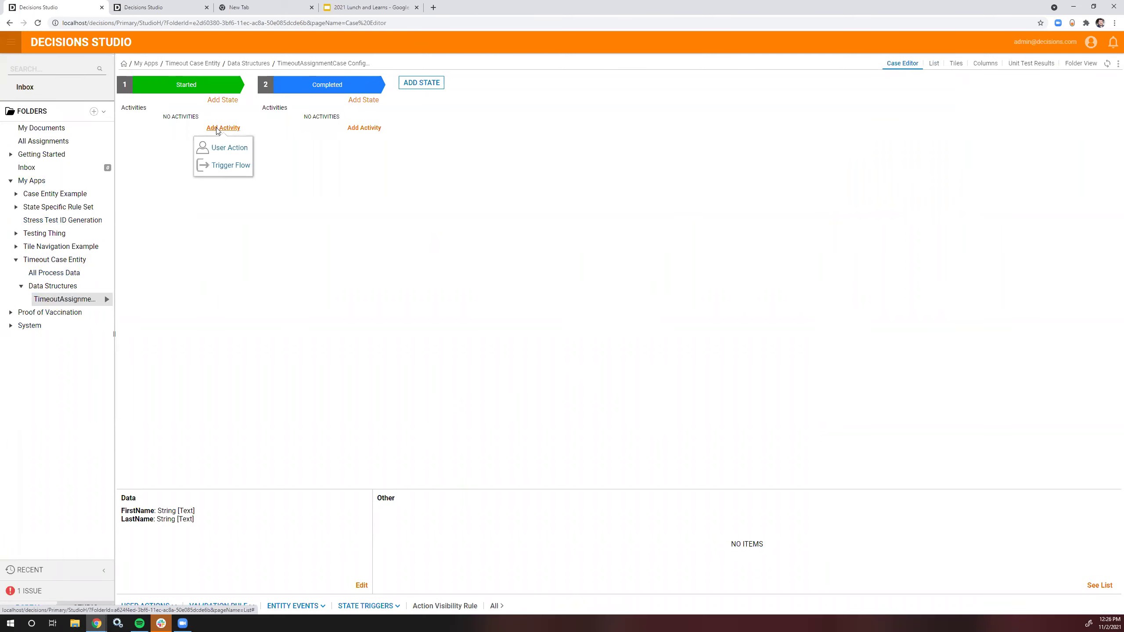
{"action": "left_click", "coordinate": [229, 164]}
{"action": "left_click", "coordinate": [514, 213]}
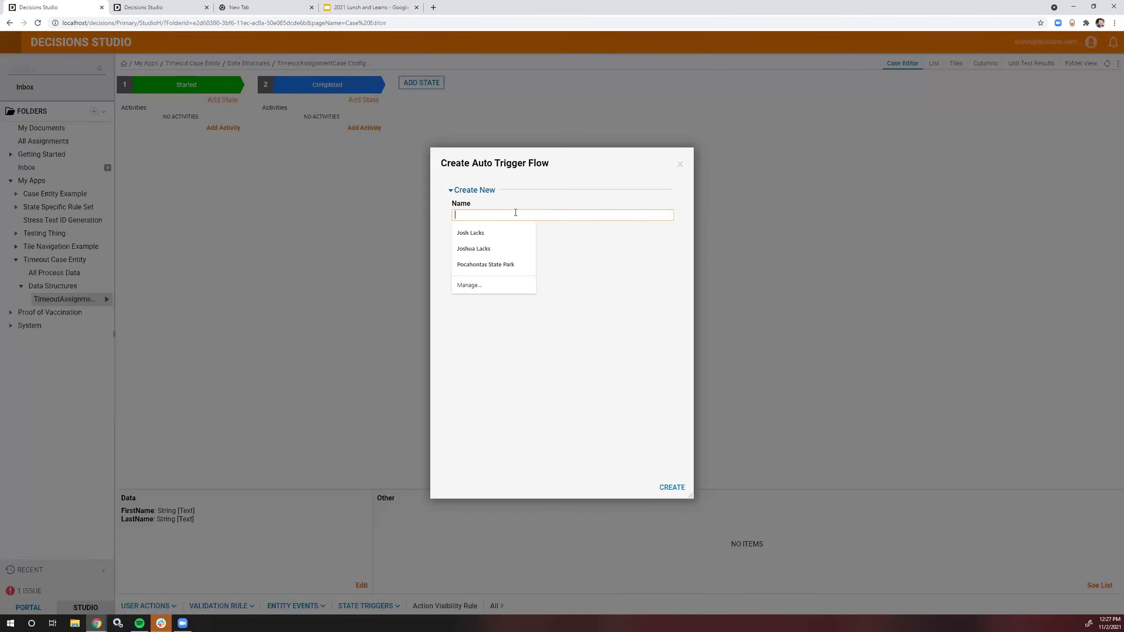
{"action": "type", "text": "Create"}
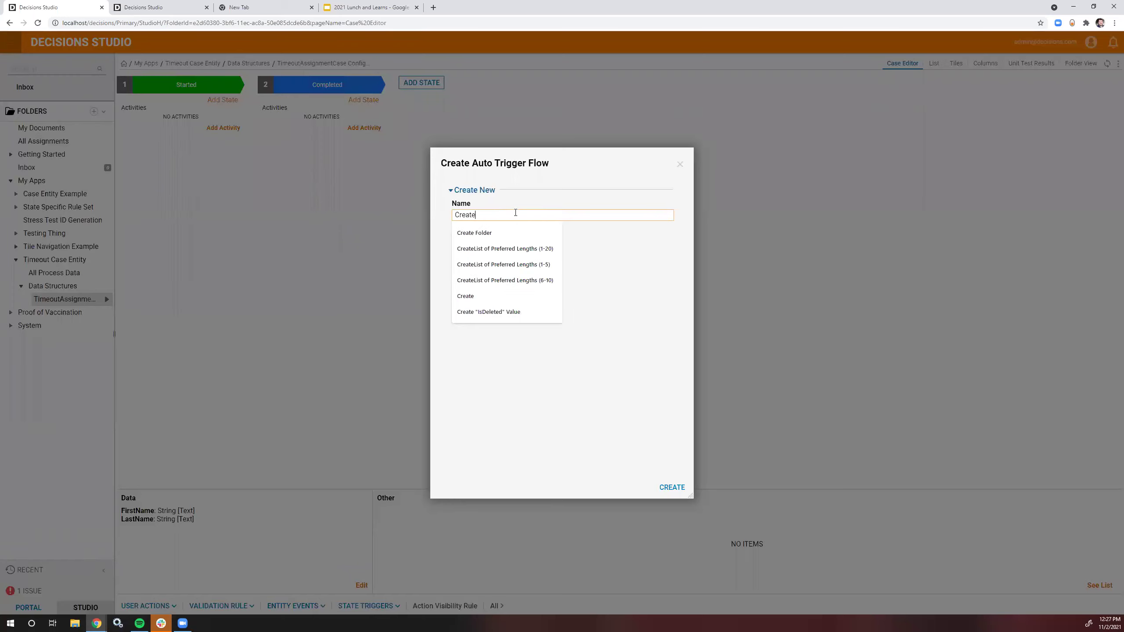
{"action": "type", "text": " Assignment [Started"}
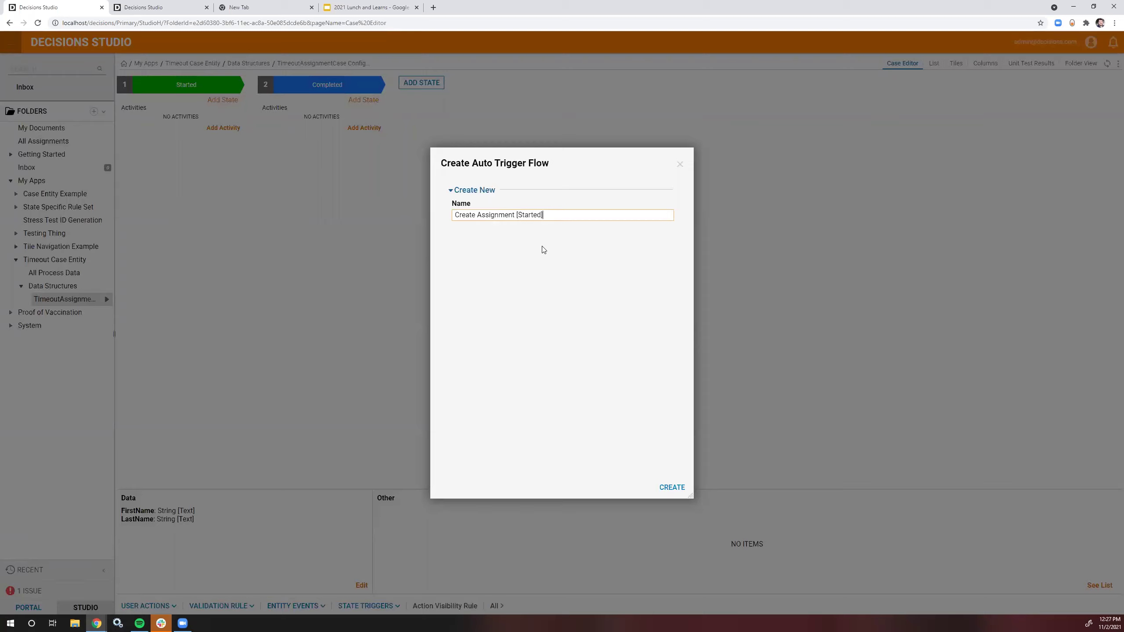
{"action": "left_click", "coordinate": [677, 488]}
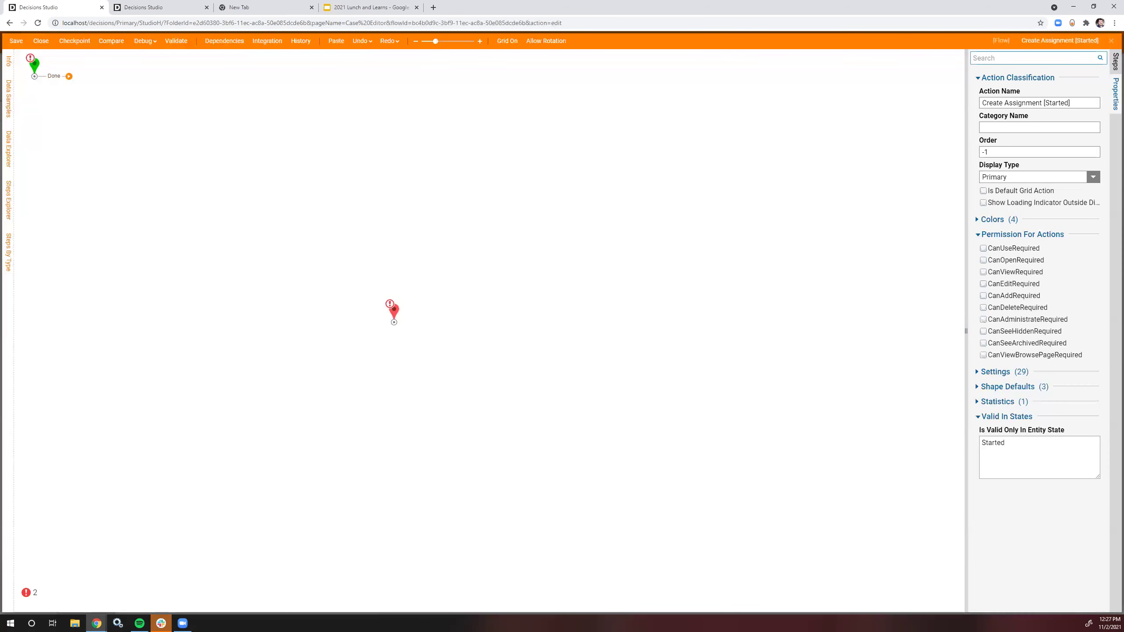
Step: Add a flow step running the Timeout Assignment Subflow, connected right after the start
{"action": "left_click", "coordinate": [1114, 64]}
{"action": "left_click", "coordinate": [1059, 59]}
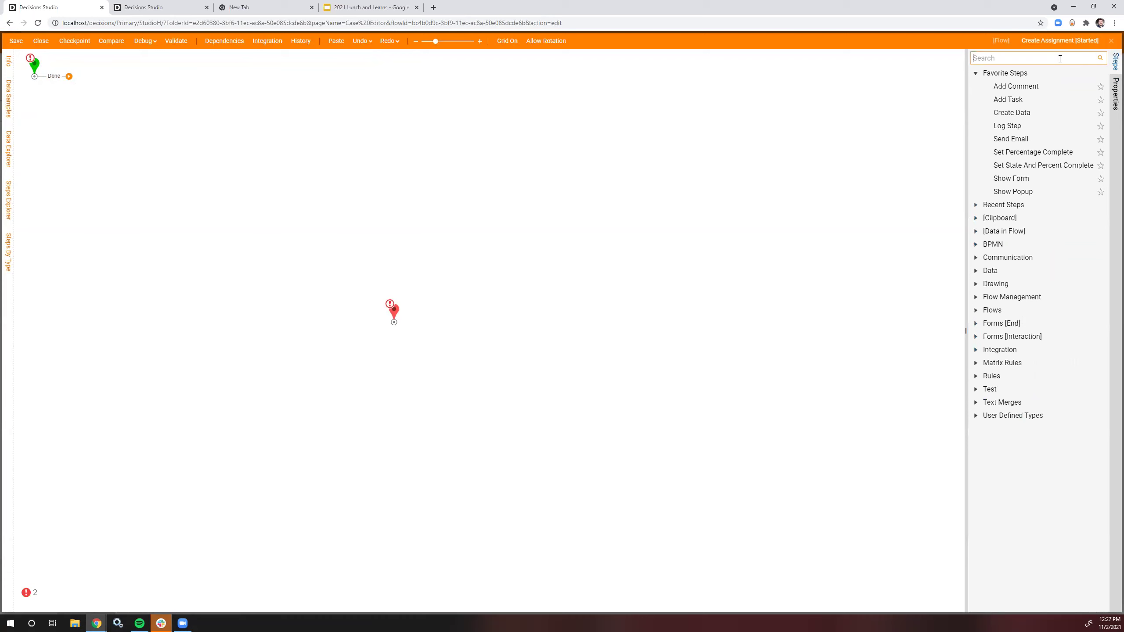
{"action": "type", "text": "Flow"}
{"action": "left_click_drag", "start_coordinate": [1038, 70], "coordinate": [188, 108]}
{"action": "left_click_drag", "start_coordinate": [68, 76], "coordinate": [172, 108]}
{"action": "left_click", "coordinate": [1063, 277]}
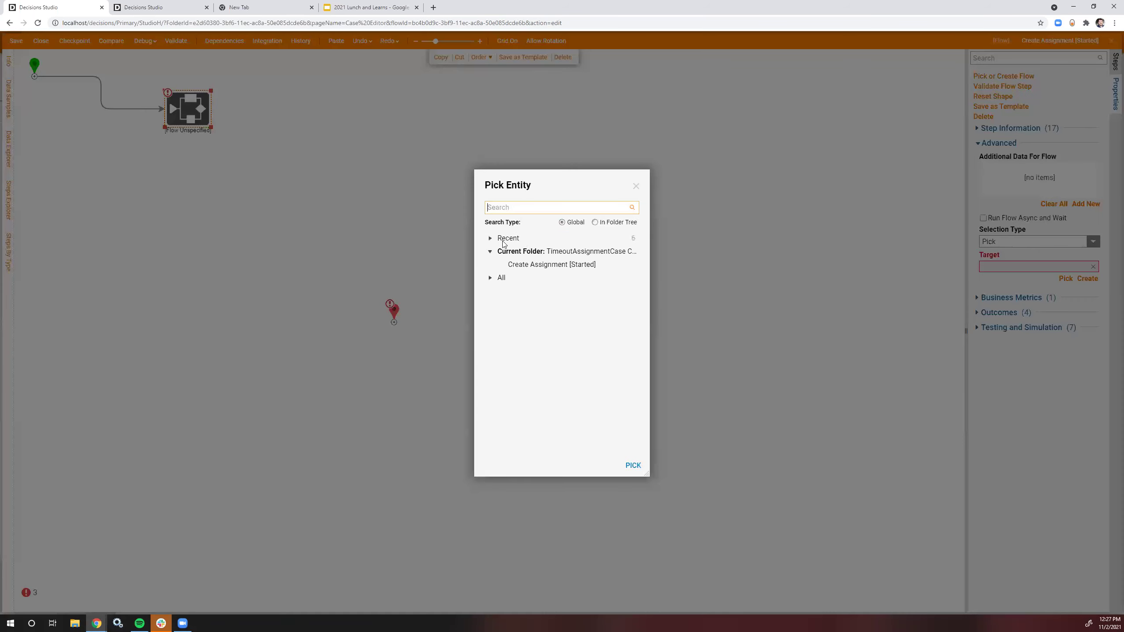
{"action": "left_click", "coordinate": [531, 265]}
{"action": "left_click", "coordinate": [494, 239]}
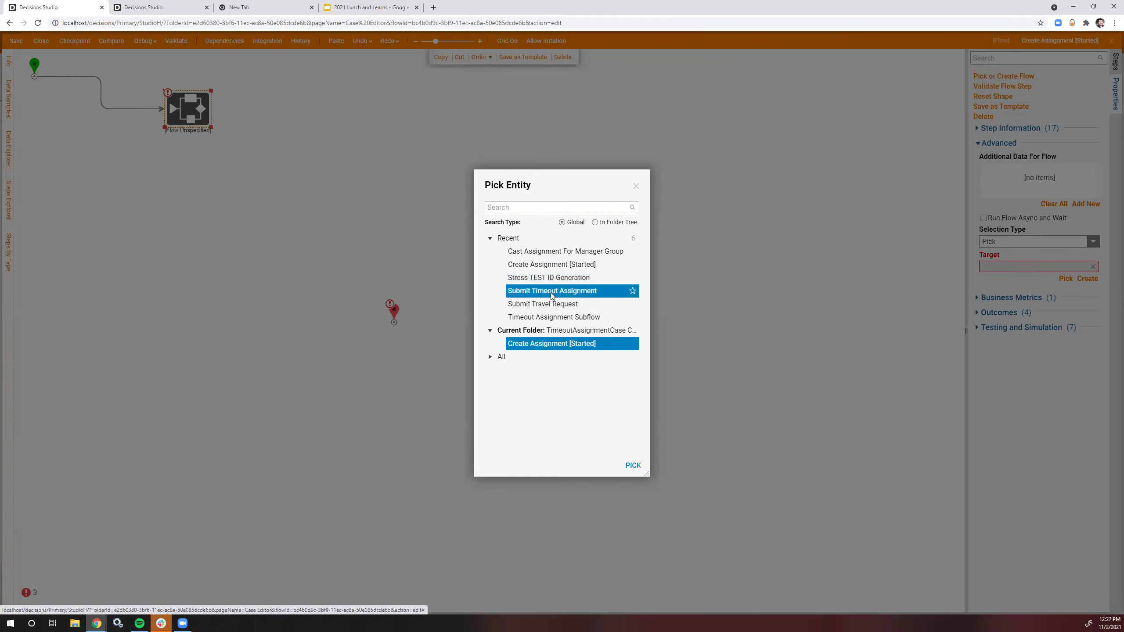
{"action": "left_click", "coordinate": [560, 317]}
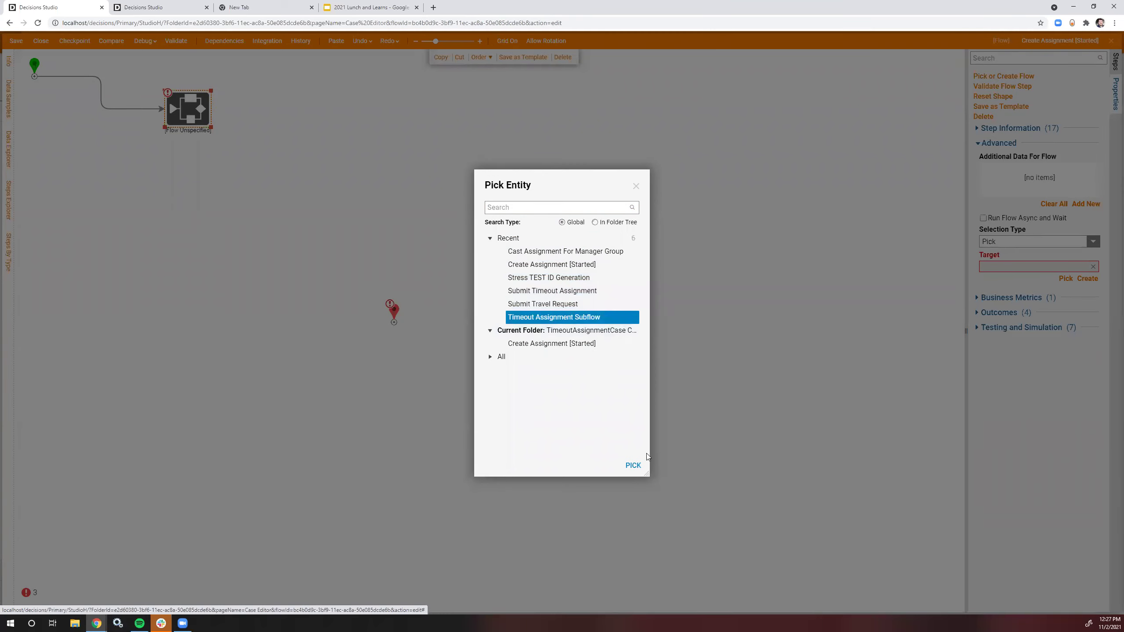
{"action": "left_click", "coordinate": [632, 464]}
{"action": "left_click_drag", "start_coordinate": [202, 121], "coordinate": [130, 90]}
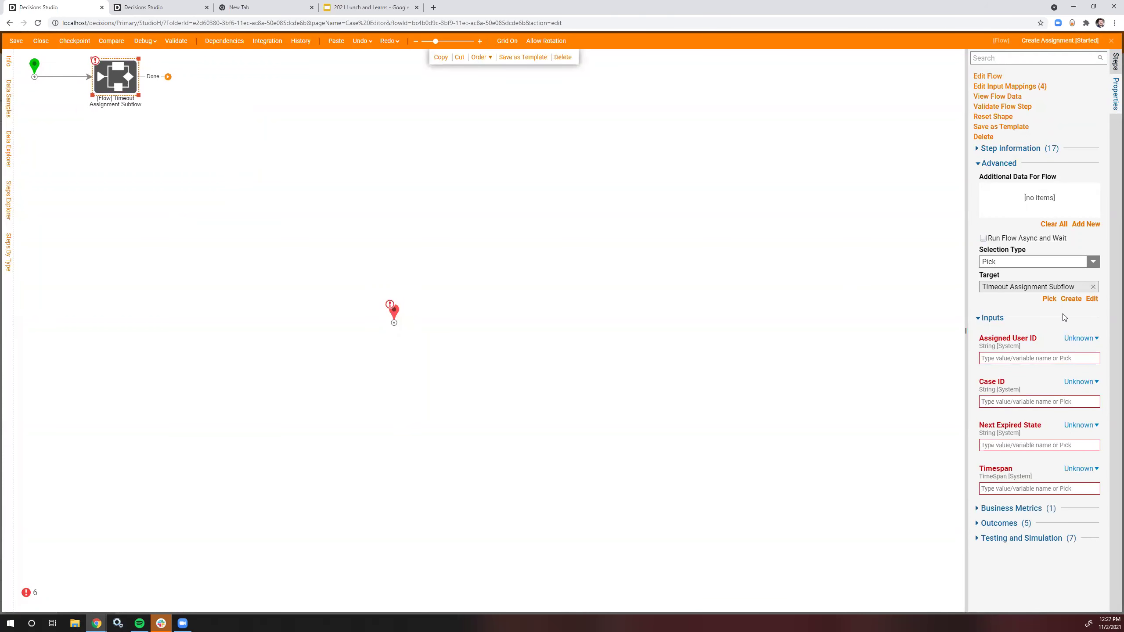
Step: Set the subflow's Assigned User ID to come from flow data and reposition the step
{"action": "left_click", "coordinate": [1079, 338]}
{"action": "left_click", "coordinate": [1017, 311]}
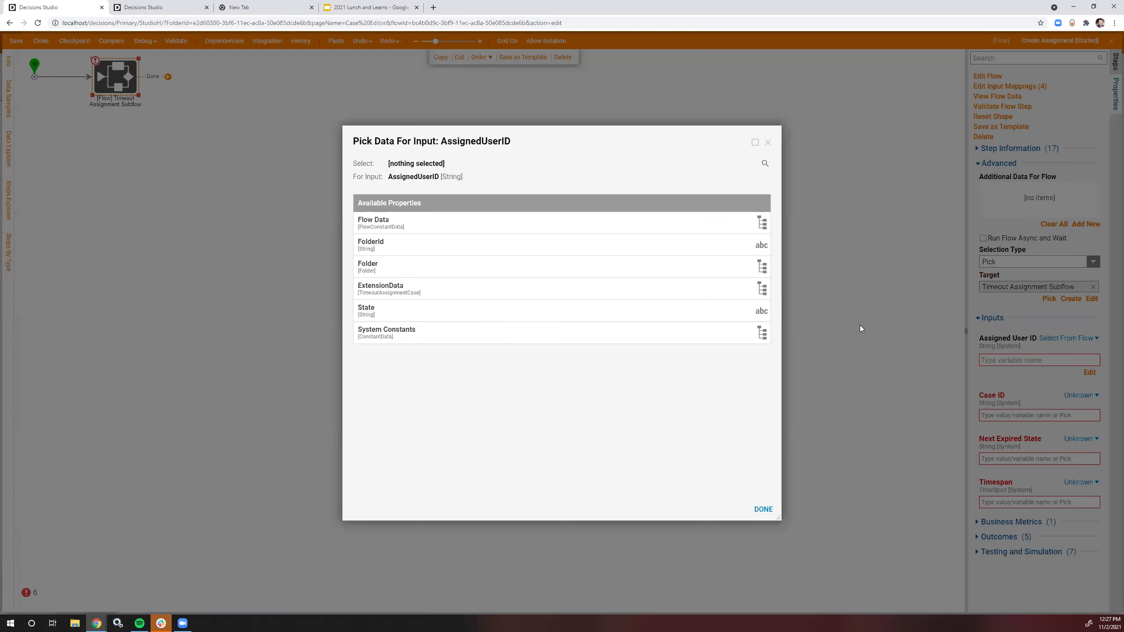
{"action": "left_click", "coordinate": [387, 223]}
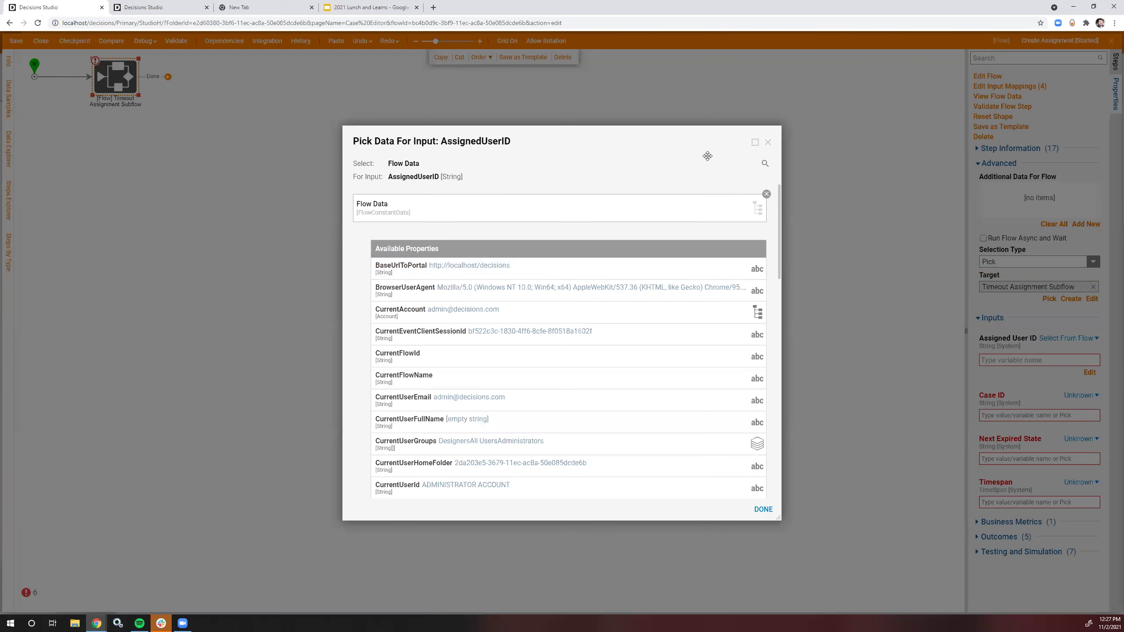
{"action": "left_click", "coordinate": [768, 143]}
{"action": "left_click_drag", "start_coordinate": [120, 92], "coordinate": [200, 92]}
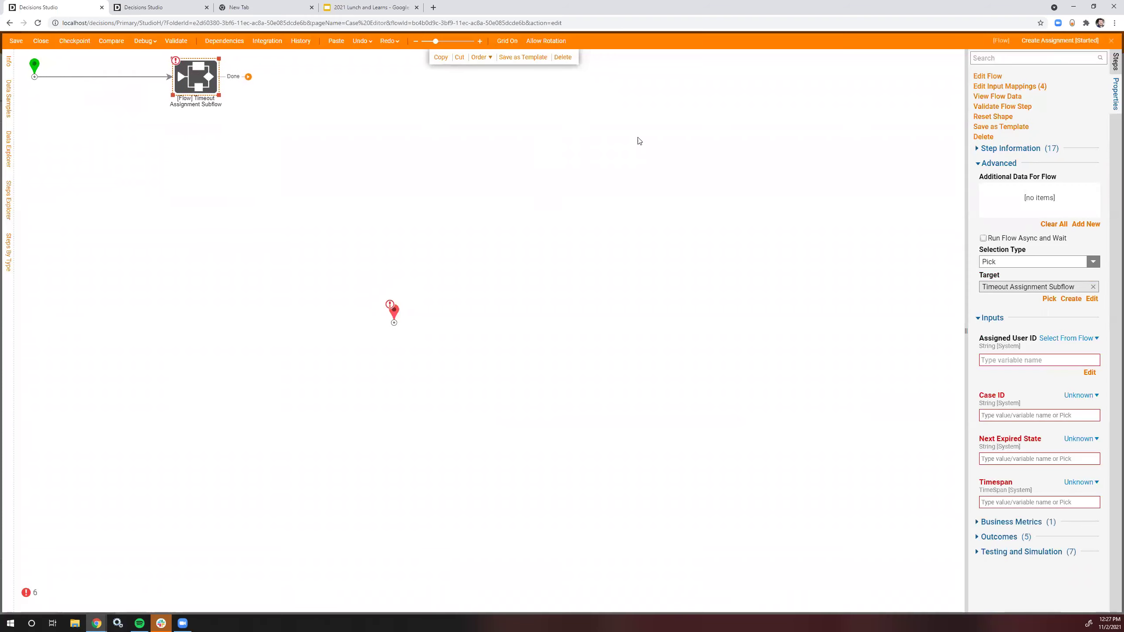
{"action": "left_click", "coordinate": [1114, 66]}
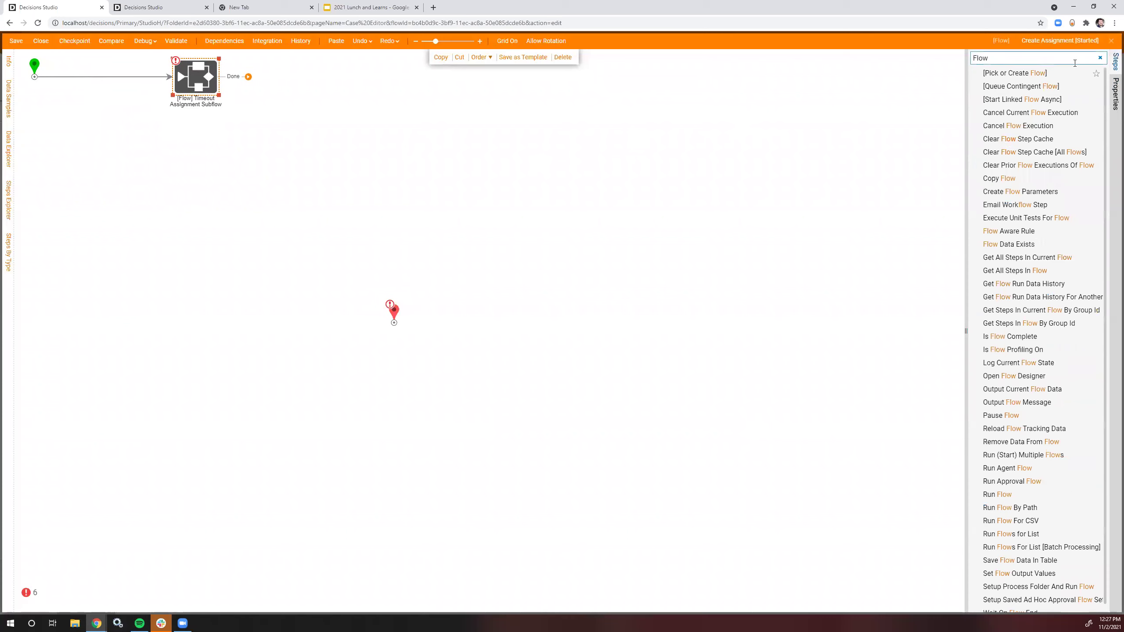
Step: Open the Submit Timeout Assignment flow, break its lock, and open the submission form
{"action": "left_click", "coordinate": [146, 7]}
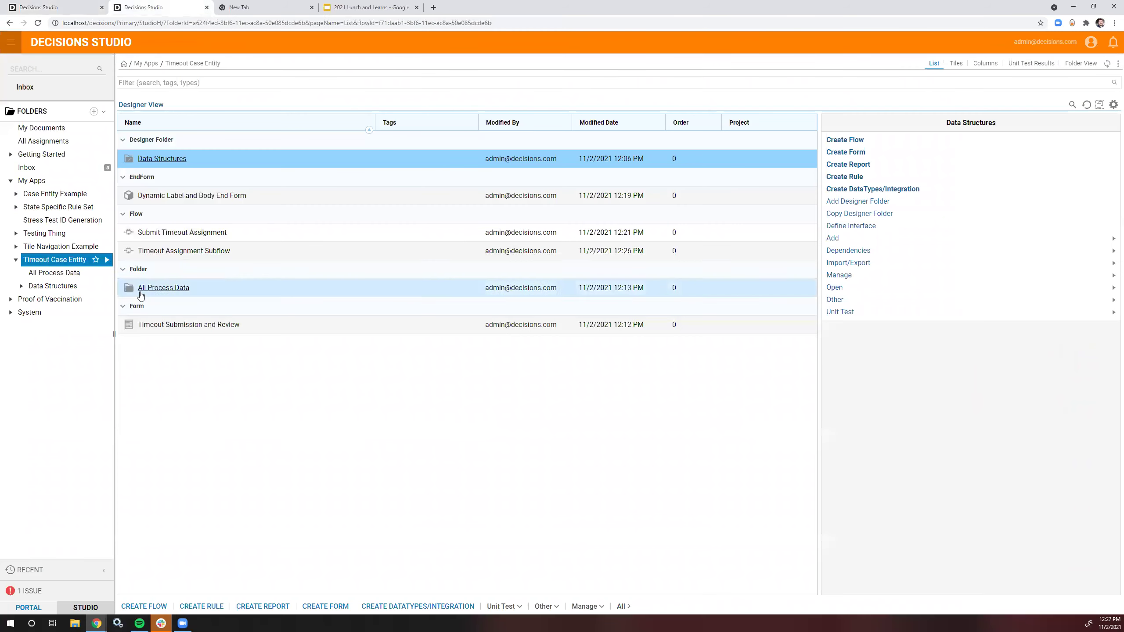
{"action": "double_click", "coordinate": [163, 232]}
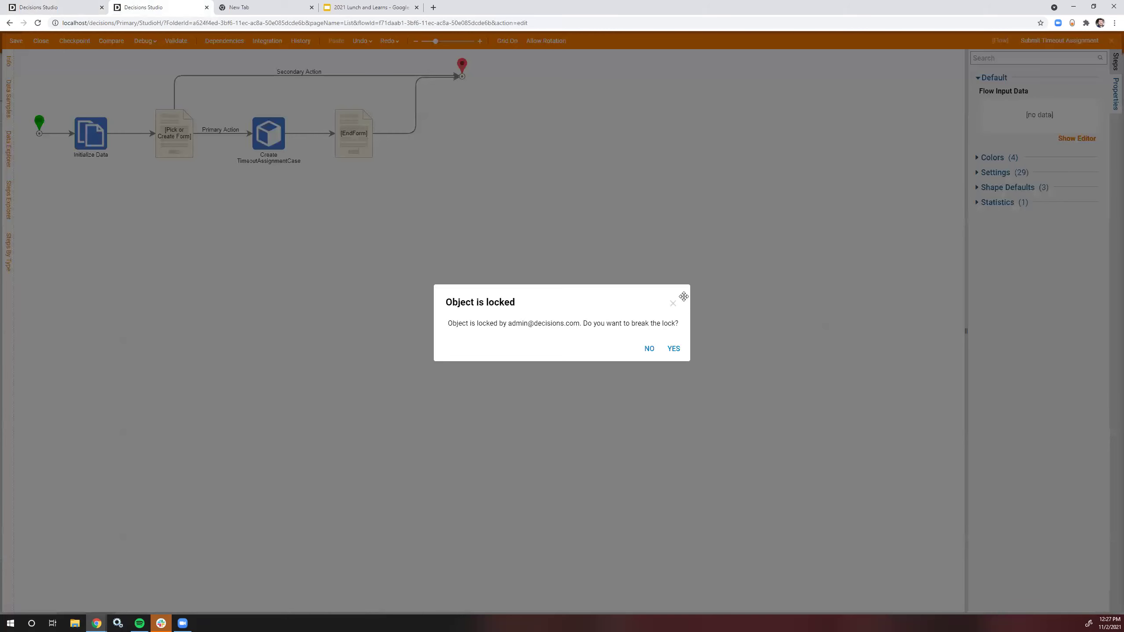
{"action": "left_click", "coordinate": [672, 303]}
{"action": "left_click", "coordinate": [191, 142]}
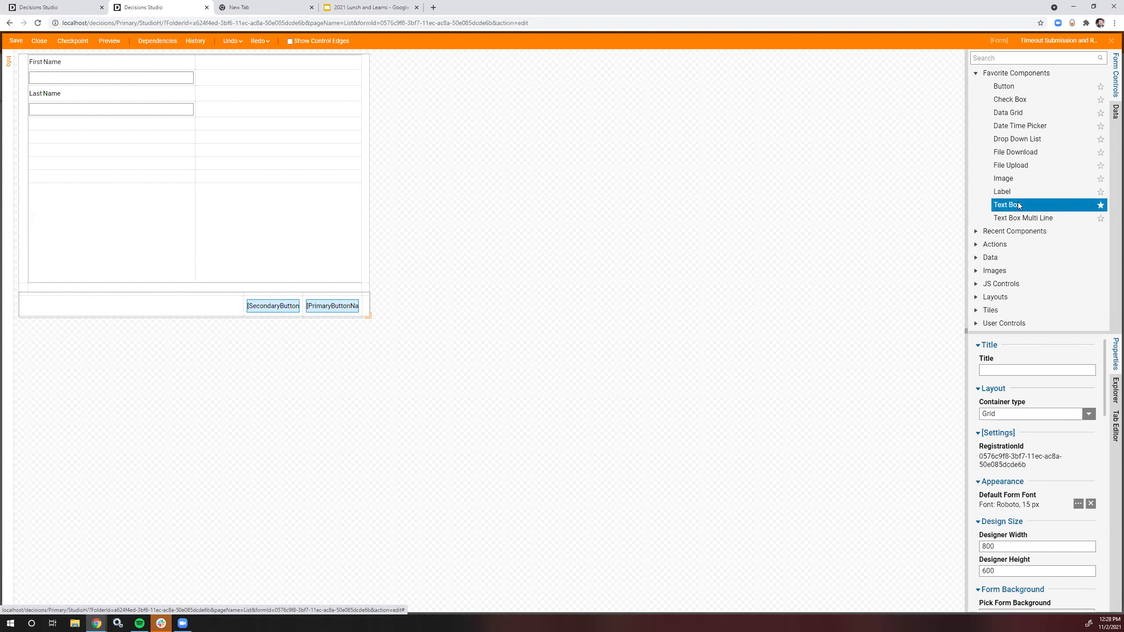
Step: Add an Account drop-down below Last Name that displays accounts by EmailAddress
{"action": "left_click_drag", "start_coordinate": [1016, 139], "coordinate": [74, 141]}
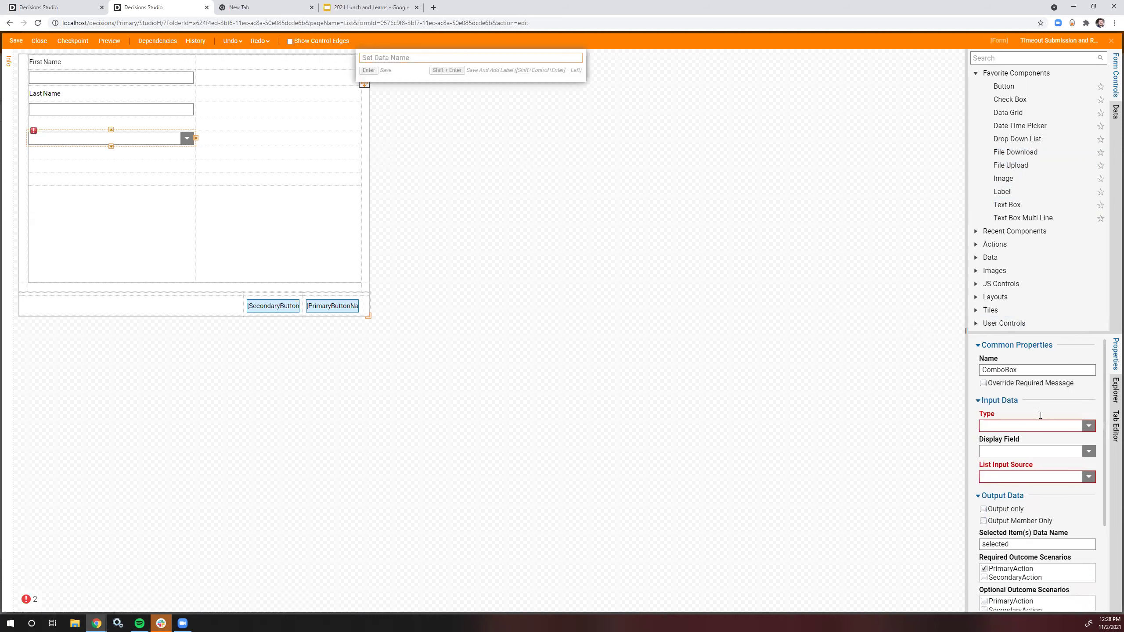
{"action": "left_click", "coordinate": [1078, 425]}
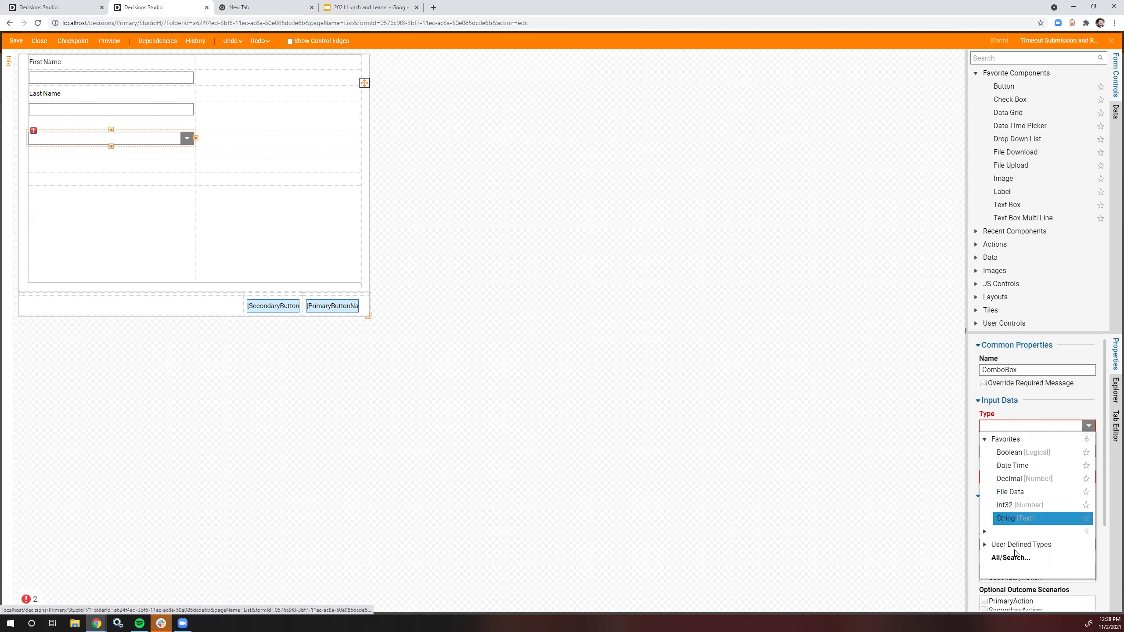
{"action": "left_click", "coordinate": [1013, 557]}
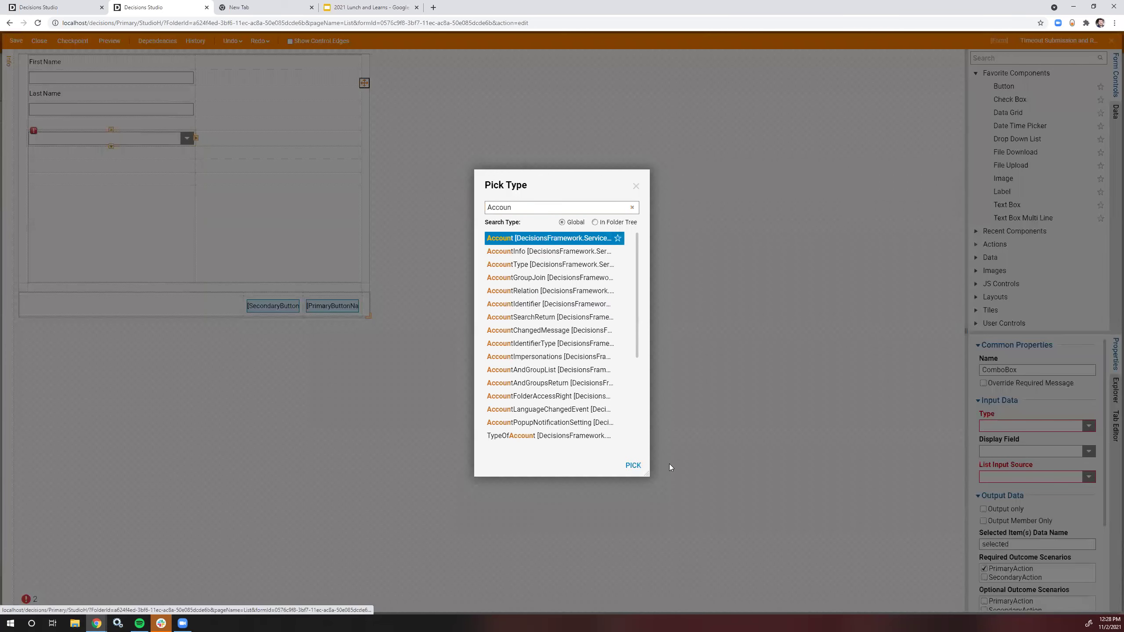
{"action": "key", "text": "Return"}
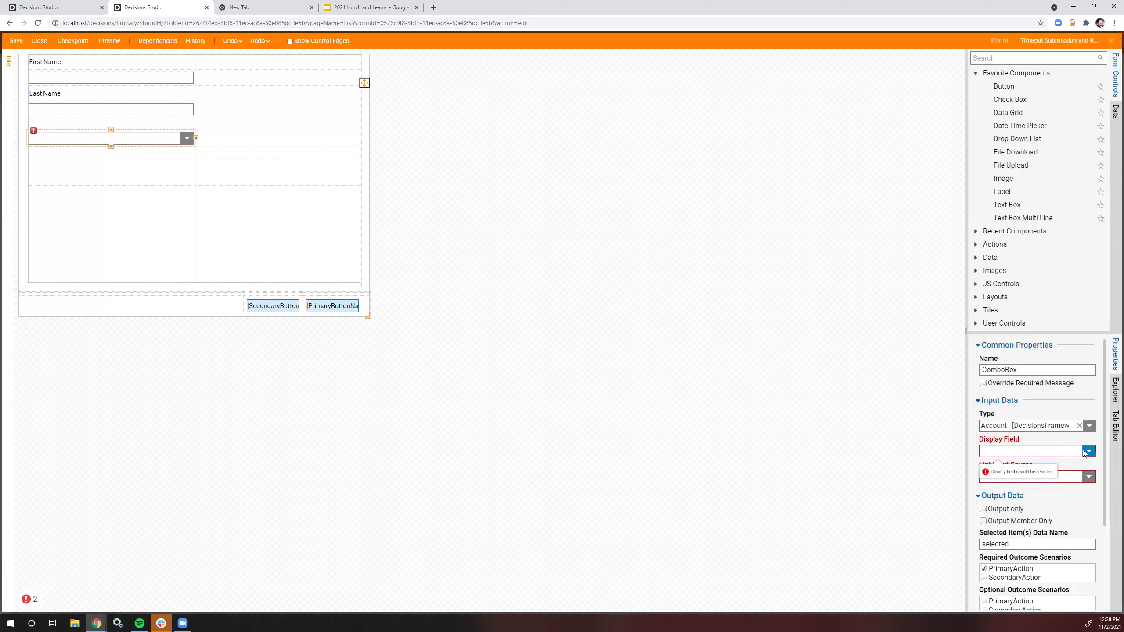
{"action": "left_click", "coordinate": [1088, 452]}
{"action": "key", "text": "Down"}
{"action": "key", "text": "Down"}
{"action": "key", "text": "Down"}
{"action": "key", "text": "Down"}
{"action": "key", "text": "Down"}
{"action": "key", "text": "Down"}
{"action": "key", "text": "Down"}
{"action": "key", "text": "Down"}
{"action": "key", "text": "Down"}
{"action": "key", "text": "Down"}
{"action": "key", "text": "Down"}
{"action": "key", "text": "Down"}
{"action": "key", "text": "Down"}
{"action": "key", "text": "Down"}
{"action": "key", "text": "Down"}
{"action": "key", "text": "Down"}
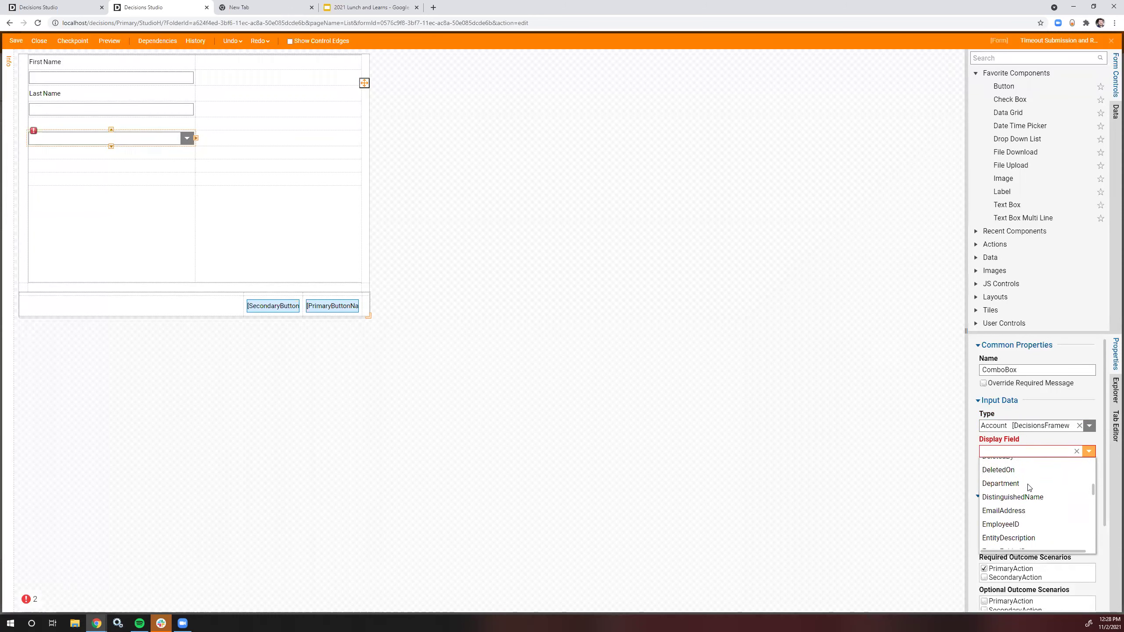
{"action": "left_click", "coordinate": [1026, 487]}
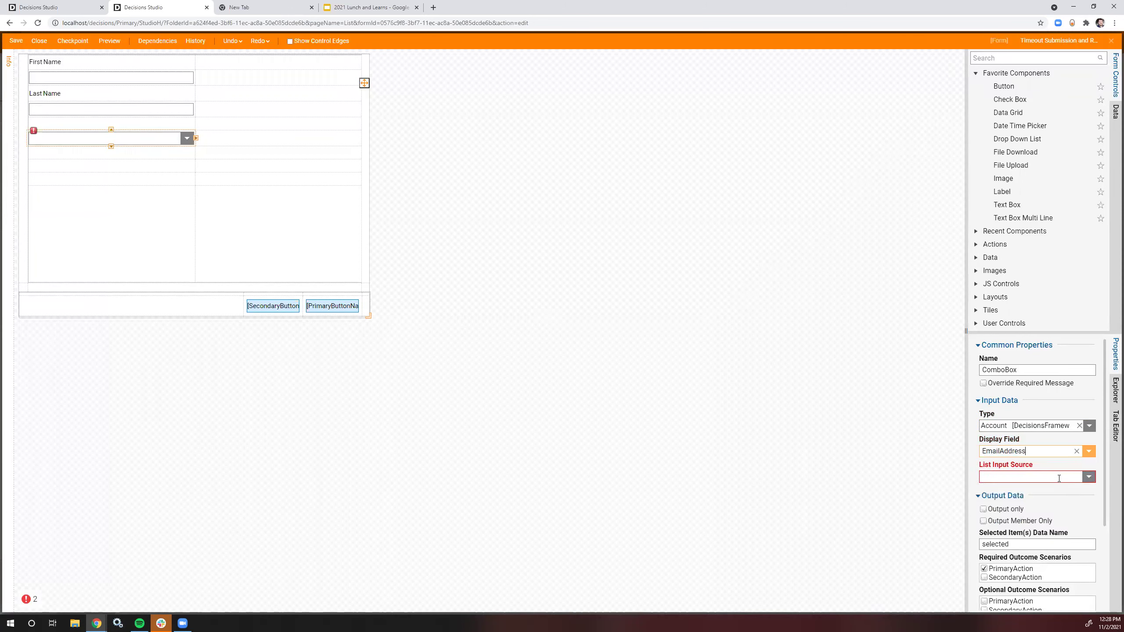
Step: Feed the drop-down from the 'AllAcc…' data item and name its selection 'SelectedAccou…'
{"action": "left_click", "coordinate": [1020, 479]}
{"action": "left_click", "coordinate": [1018, 490]}
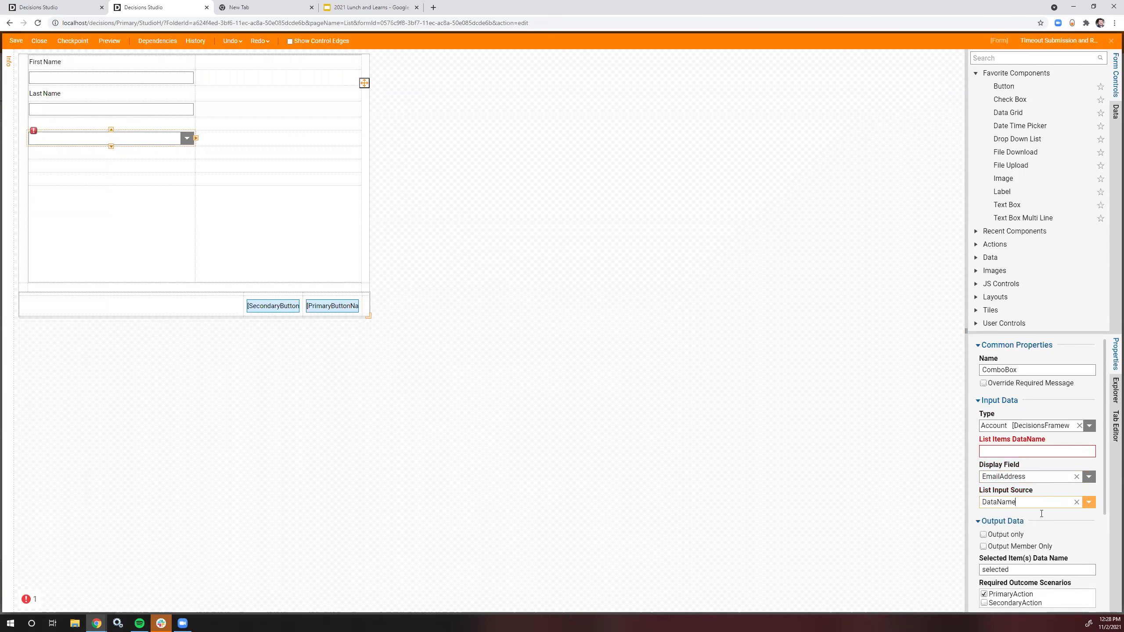
{"action": "left_click", "coordinate": [1028, 455]}
{"action": "type", "text": "AllAccounts"}
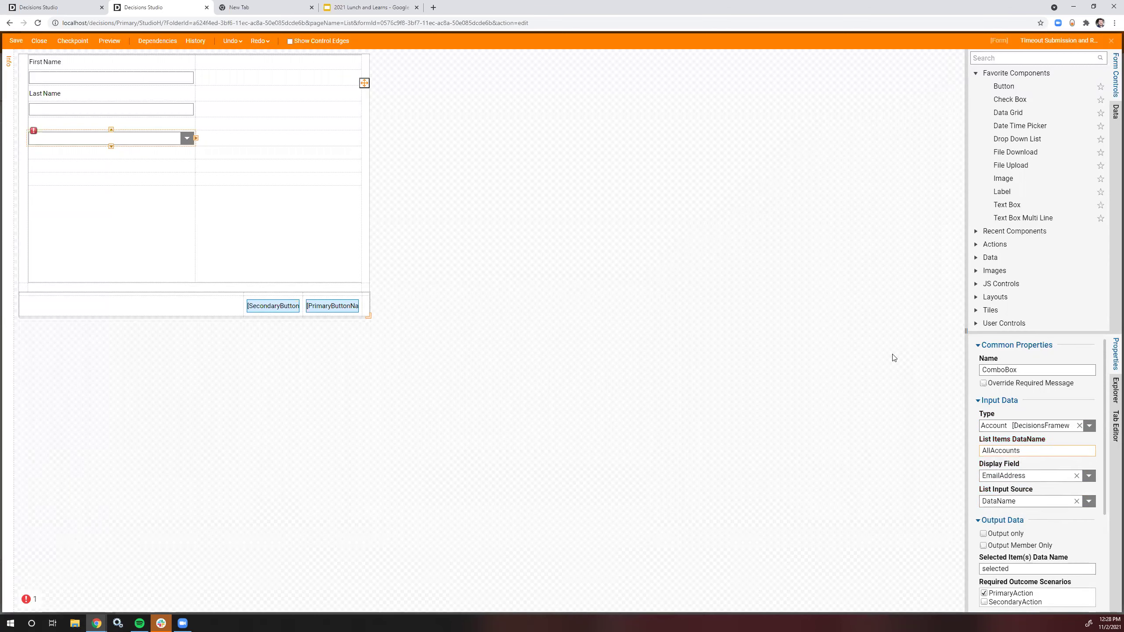
{"action": "double_click", "coordinate": [1028, 567]}
{"action": "type", "text": "Se"}
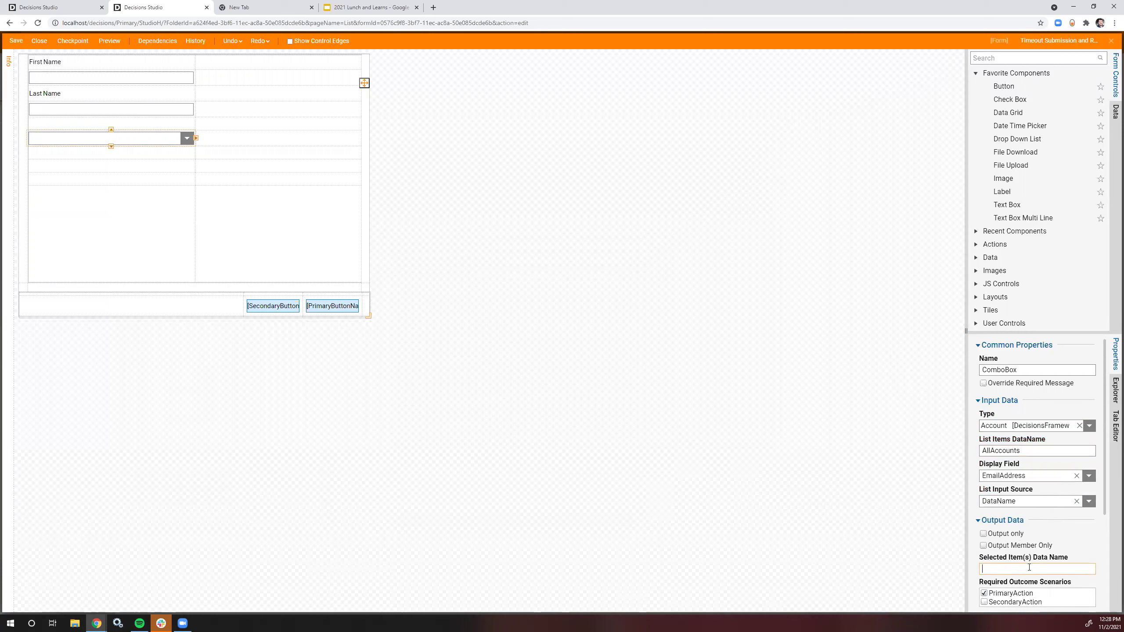
{"action": "type", "text": "lectedAccounts"}
{"action": "left_click", "coordinate": [862, 326]}
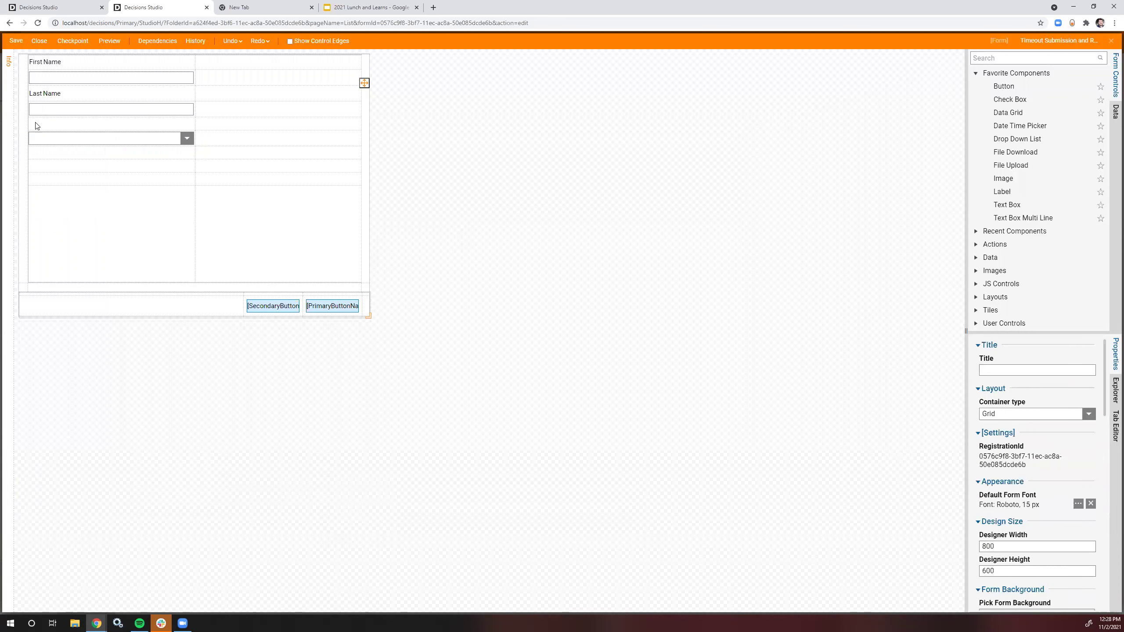
Step: Add a 'Select a reviewer:' label above the drop-down and save the form
{"action": "left_click_drag", "start_coordinate": [1018, 195], "coordinate": [111, 126]}
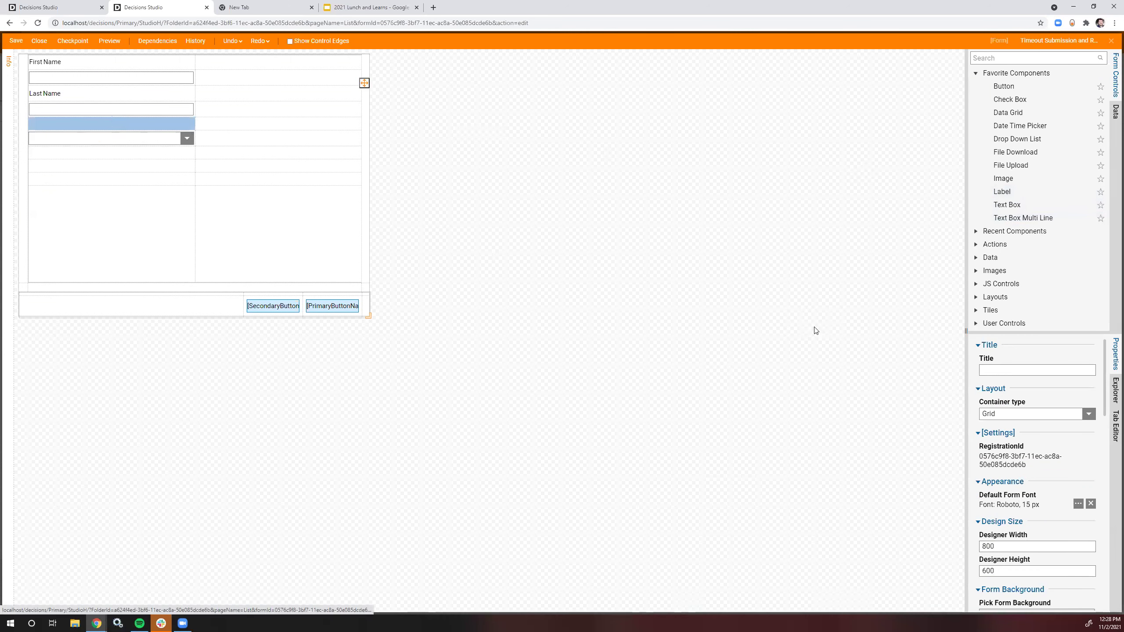
{"action": "left_click", "coordinate": [1022, 402]}
{"action": "type", "text": "SelectedA"}
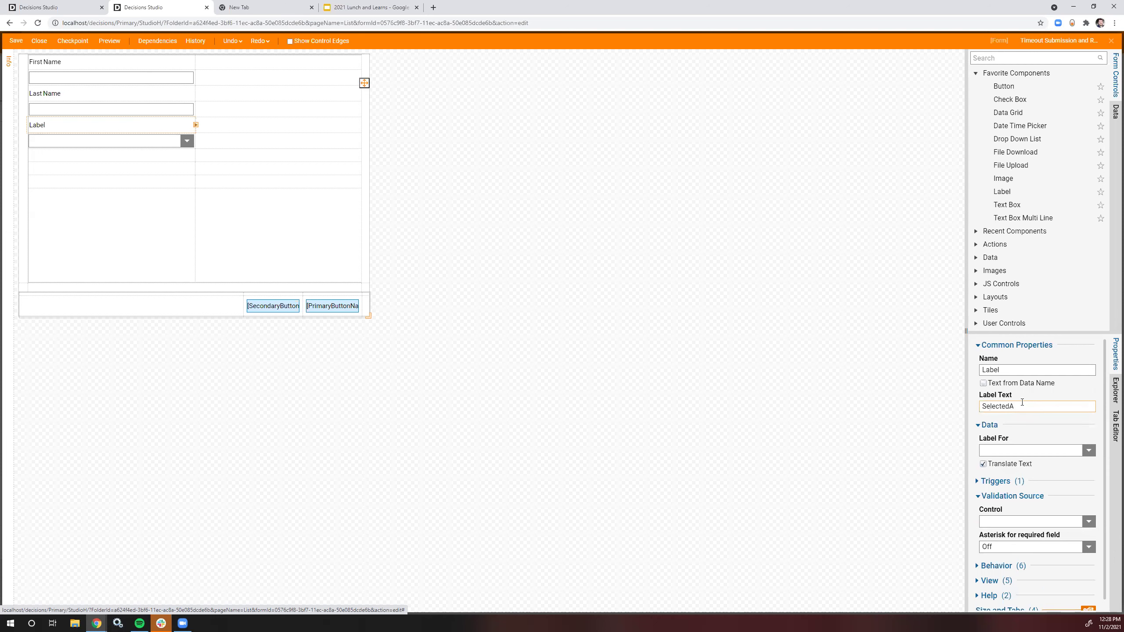
{"action": "key", "text": "BackSpace"}
{"action": "key", "text": "BackSpace"}
{"action": "type", "text": "a"}
{"action": "left_click", "coordinate": [605, 244]}
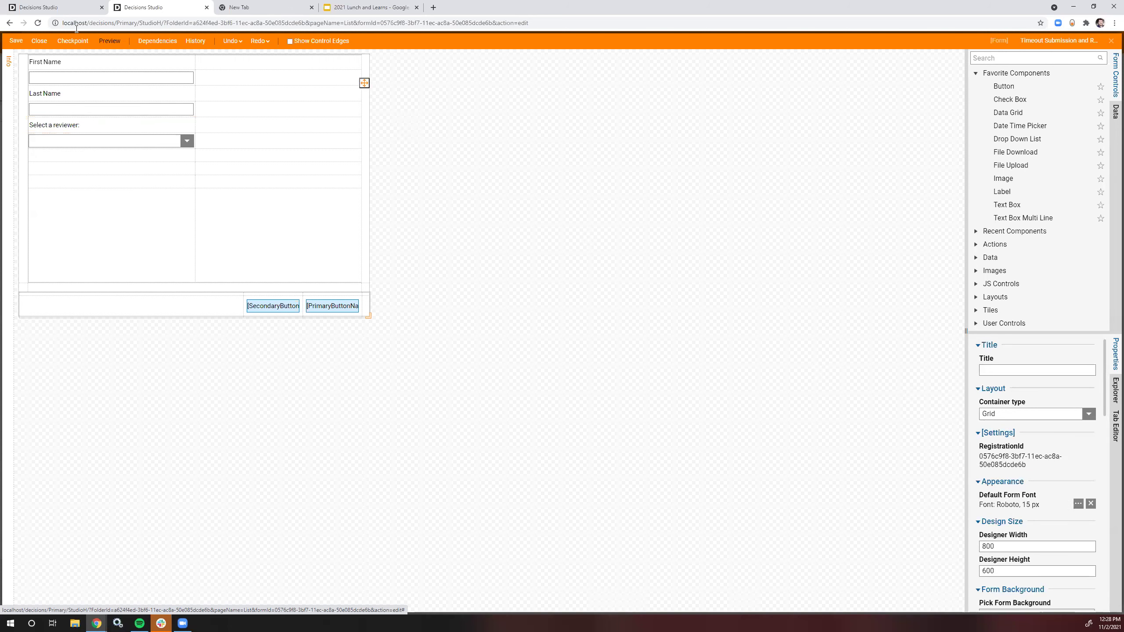
{"action": "key", "text": "ctrl+s"}
{"action": "left_click", "coordinate": [645, 377]}
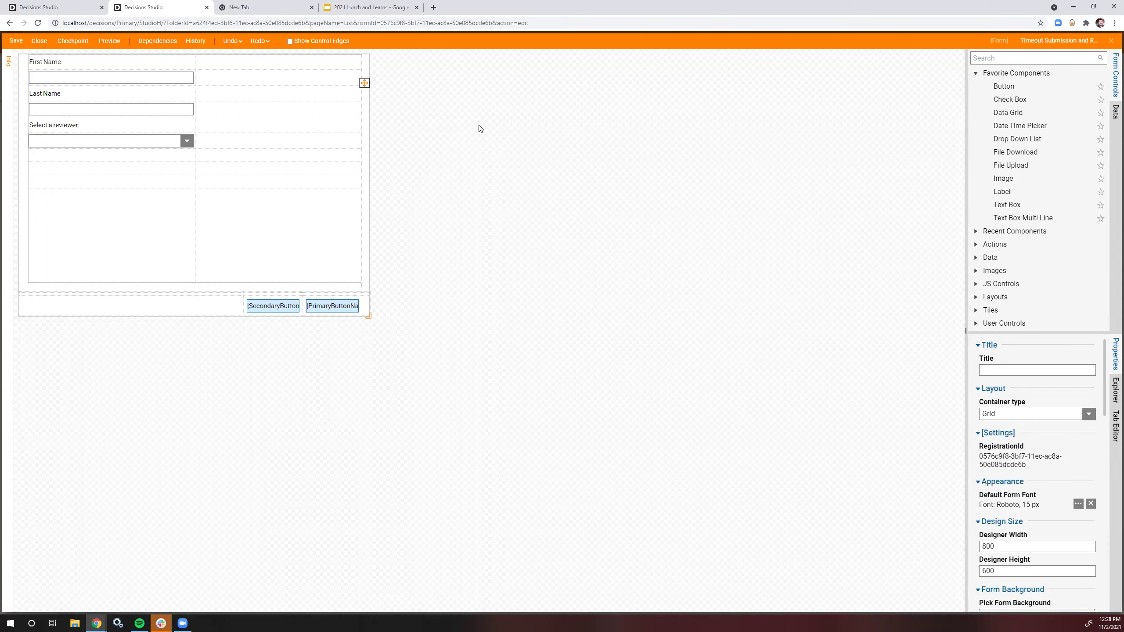
Step: Duplicate the form editor's browser tab
{"action": "left_click", "coordinate": [53, 7]}
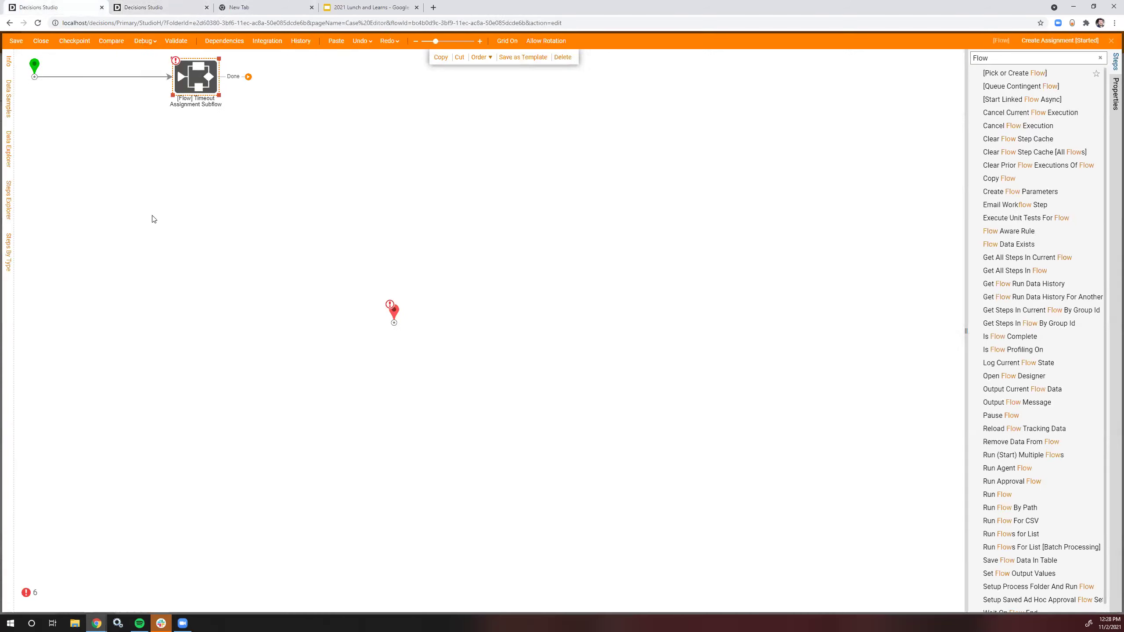
{"action": "left_click", "coordinate": [137, 7]}
{"action": "right_click", "coordinate": [137, 7]}
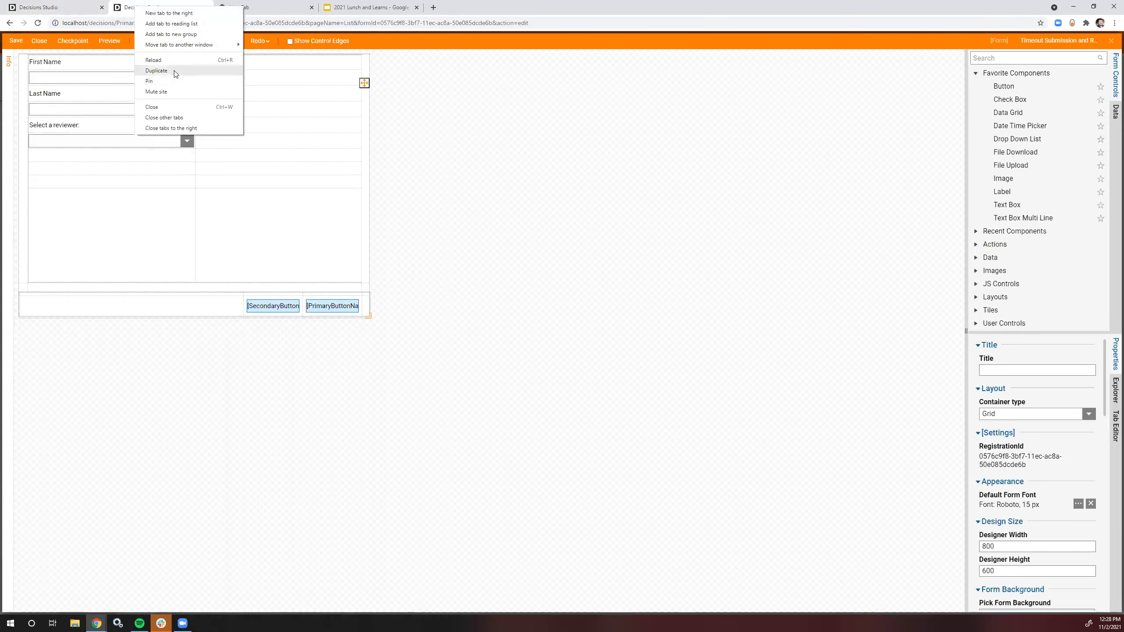
{"action": "left_click", "coordinate": [174, 70]}
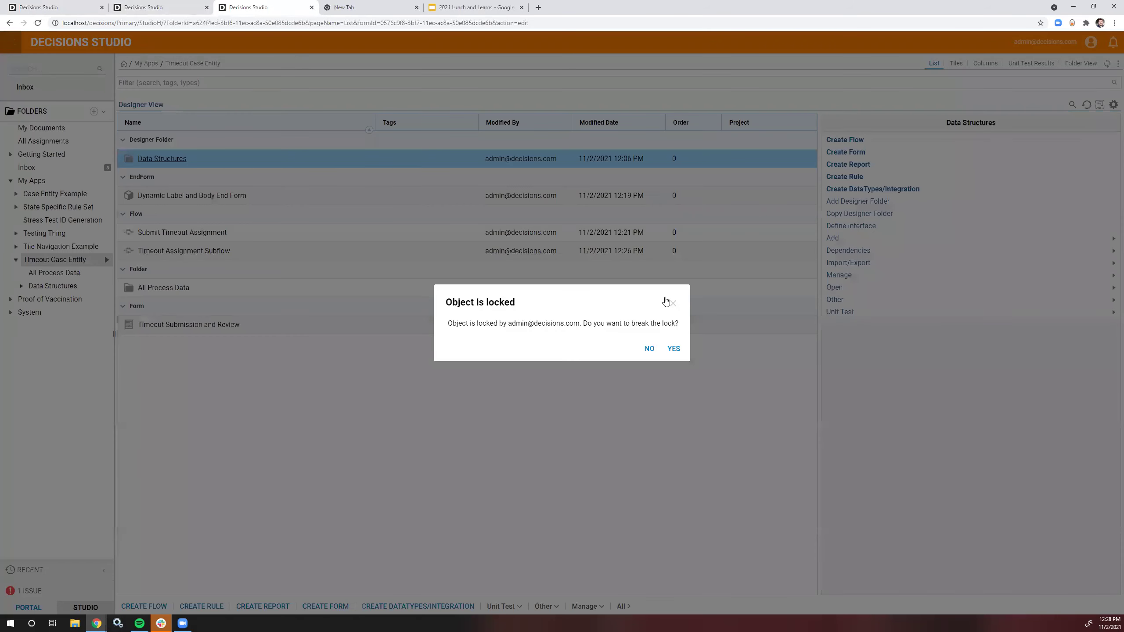
Step: Dismiss the lock prompt and browse System › Security › Accounts in the folder tree
{"action": "left_click", "coordinate": [673, 304]}
{"action": "left_click", "coordinate": [10, 312]}
{"action": "left_click", "coordinate": [17, 405]}
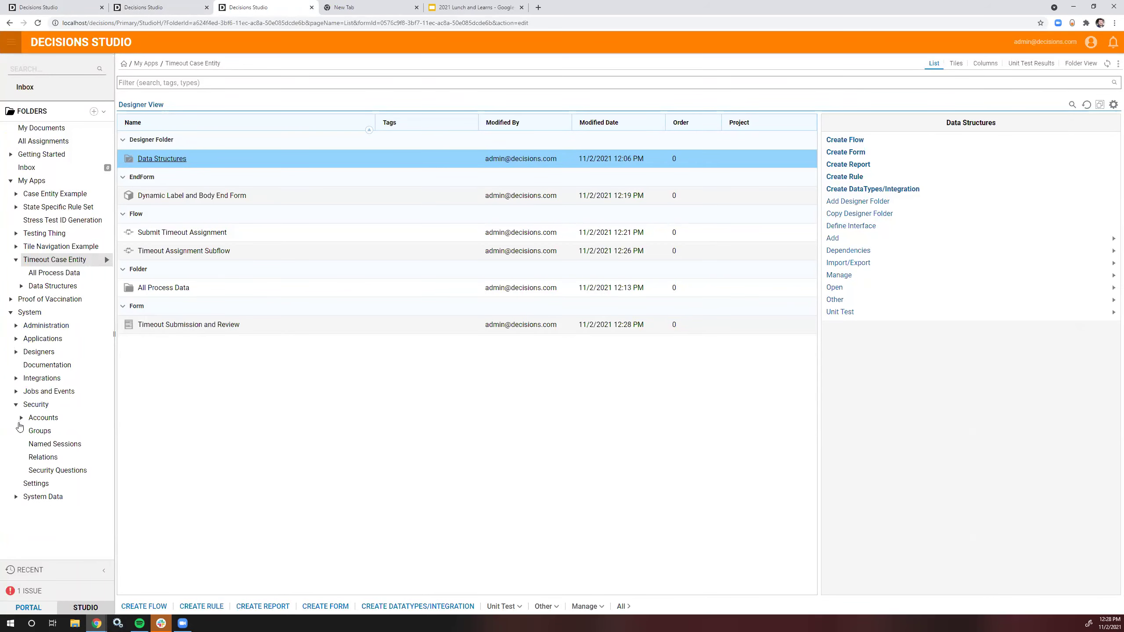
{"action": "left_click", "coordinate": [21, 419]}
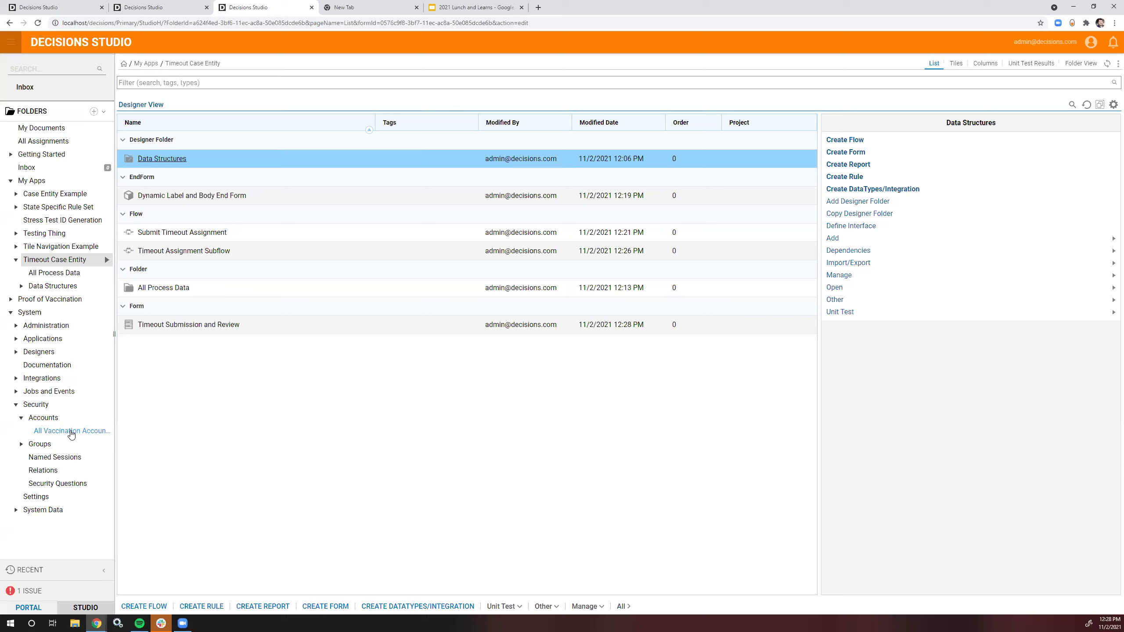
{"action": "left_click", "coordinate": [71, 432]}
{"action": "scroll", "coordinate": [521, 315], "scroll_direction": "down", "scroll_amount": 4}
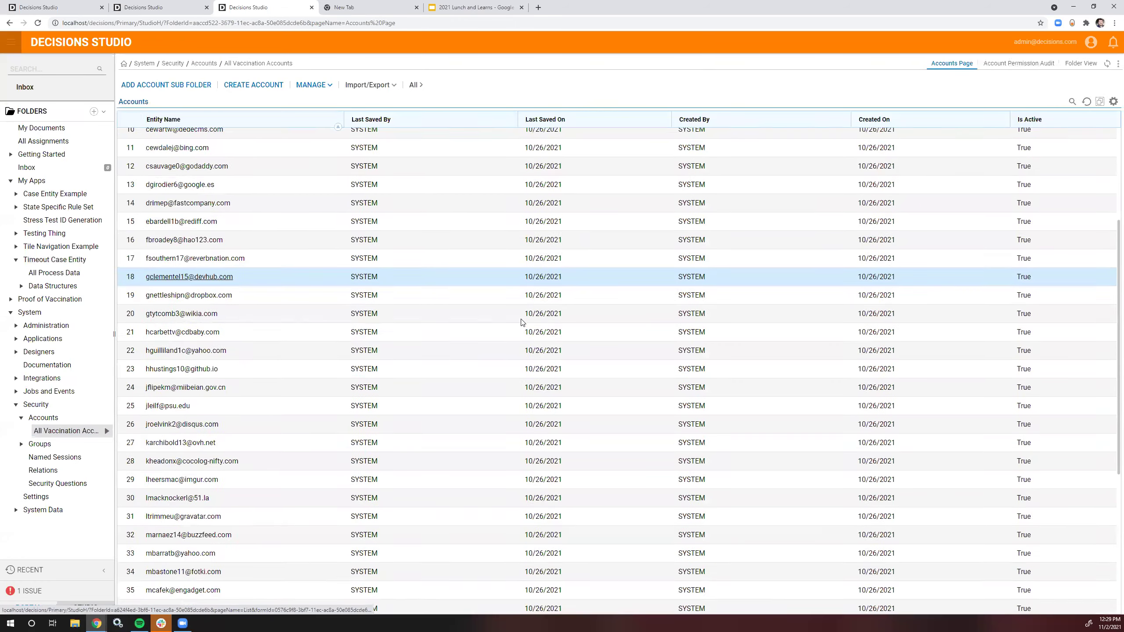
{"action": "left_click", "coordinate": [56, 418]}
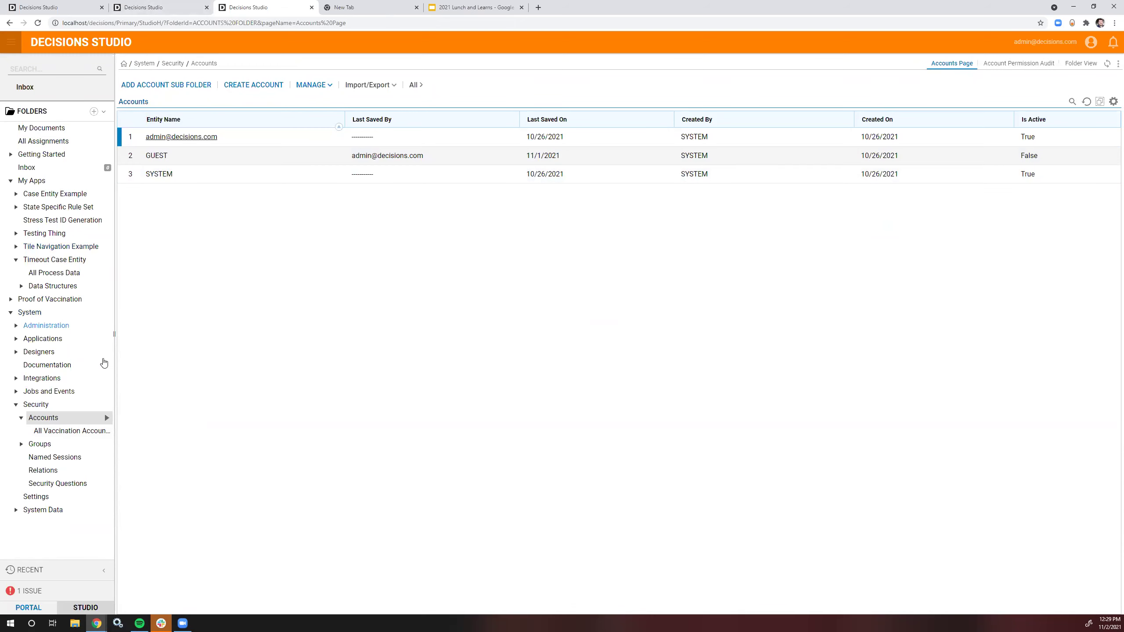
Step: Select the Accounts folder id in the page address, then return to the form editor
{"action": "left_click", "coordinate": [107, 418]}
{"action": "mouse_move", "coordinate": [164, 436]}
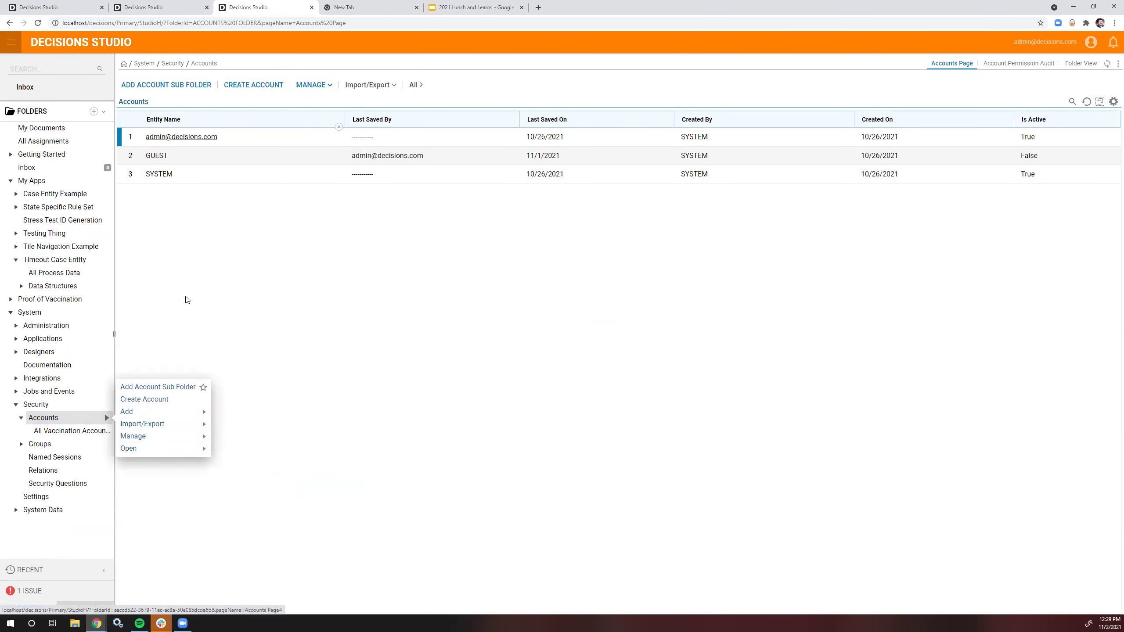
{"action": "double_click", "coordinate": [76, 421]}
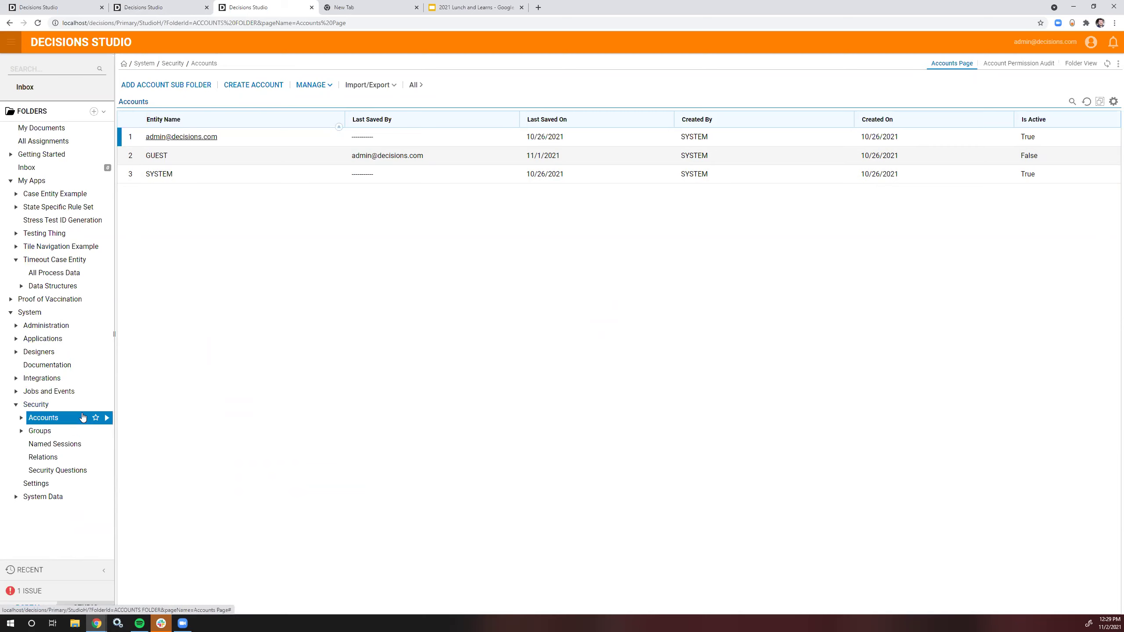
{"action": "left_click", "coordinate": [192, 23]}
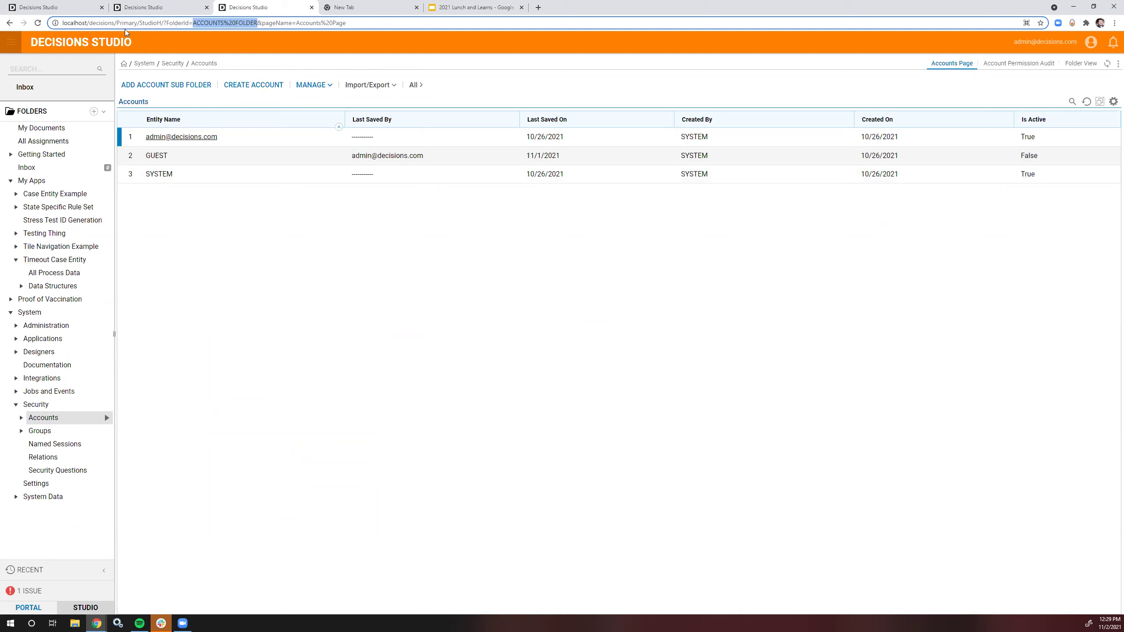
{"action": "left_click", "coordinate": [146, 7]}
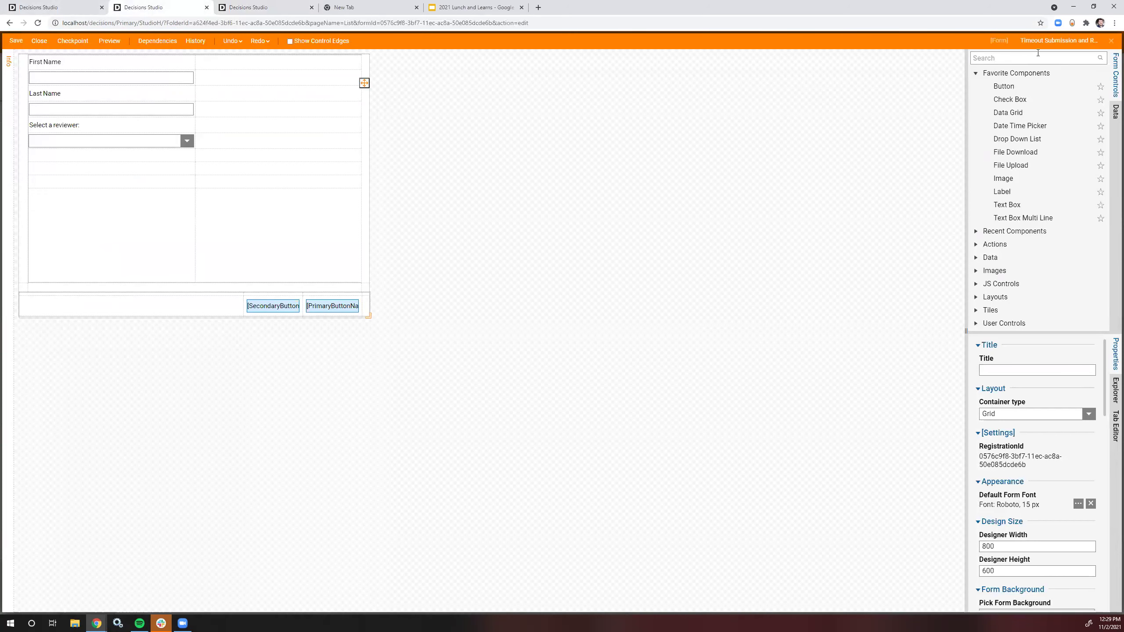
{"action": "left_click", "coordinate": [1110, 41]}
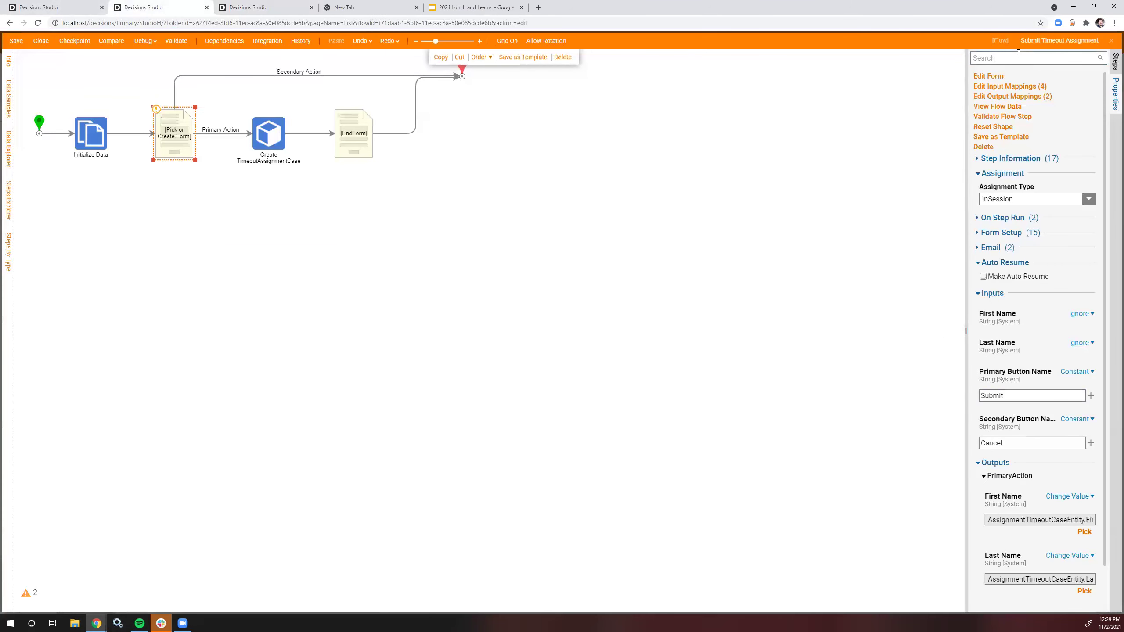
Step: Add a Fetch Entities step after Initialize Data, shifting the form and later steps right
{"action": "left_click", "coordinate": [1107, 64]}
{"action": "type", "text": "fetch"}
{"action": "left_click_drag", "start_coordinate": [1003, 86], "coordinate": [155, 207]}
{"action": "left_click_drag", "start_coordinate": [509, 155], "coordinate": [138, 105]}
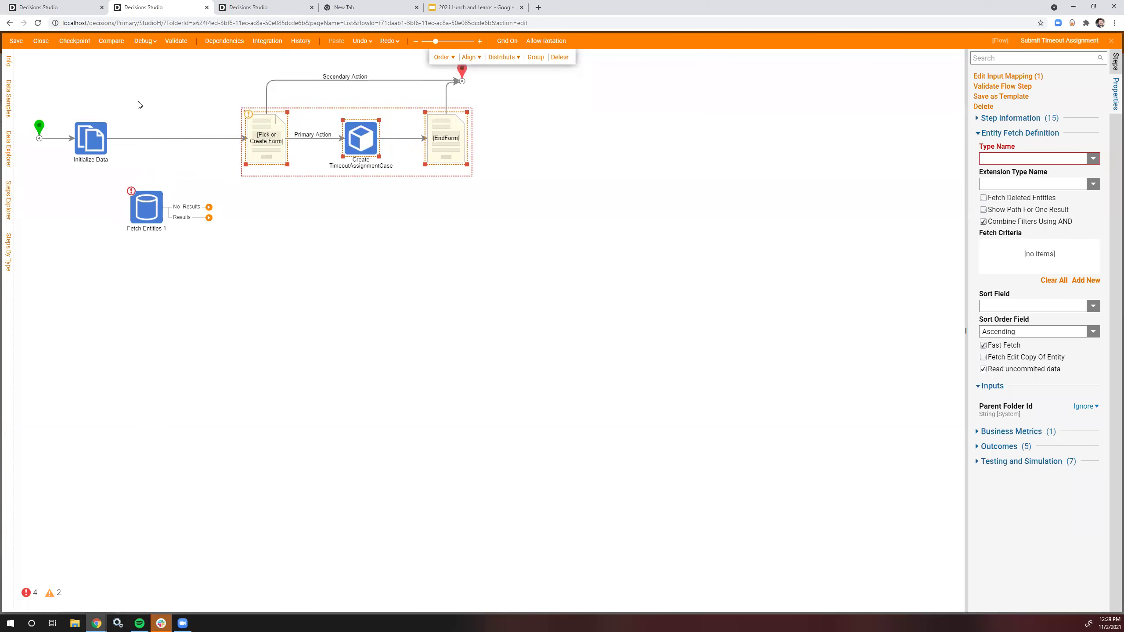
{"action": "left_click_drag", "start_coordinate": [149, 134], "coordinate": [454, 77]}
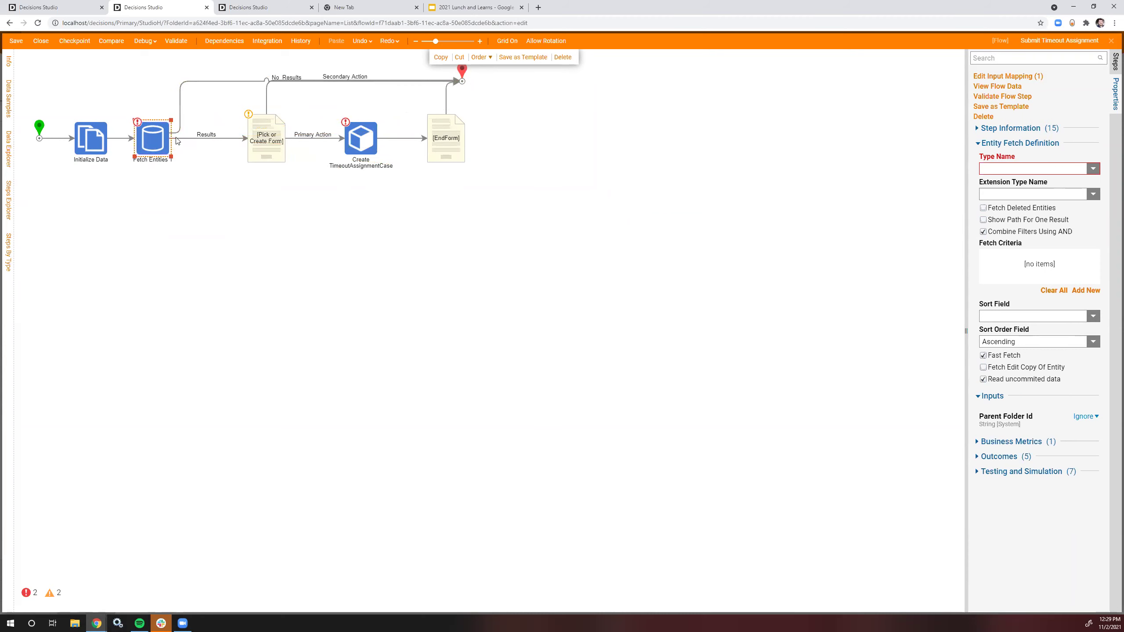
Step: Set the Fetch Entities step to fetch the Account type
{"action": "left_click", "coordinate": [160, 133]}
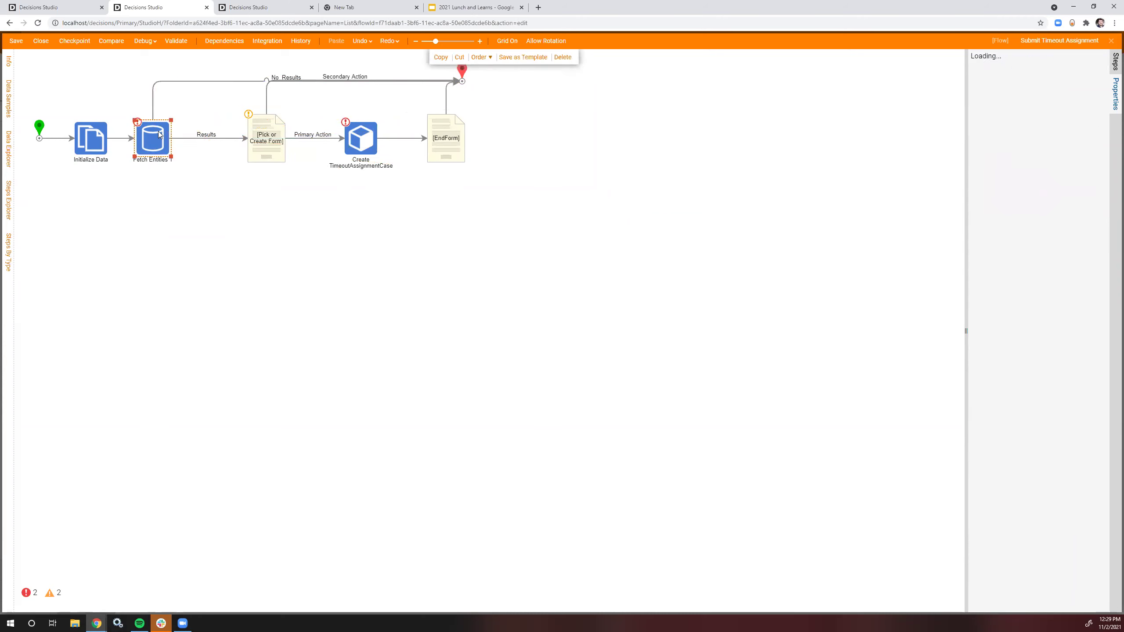
{"action": "left_click", "coordinate": [1092, 168]}
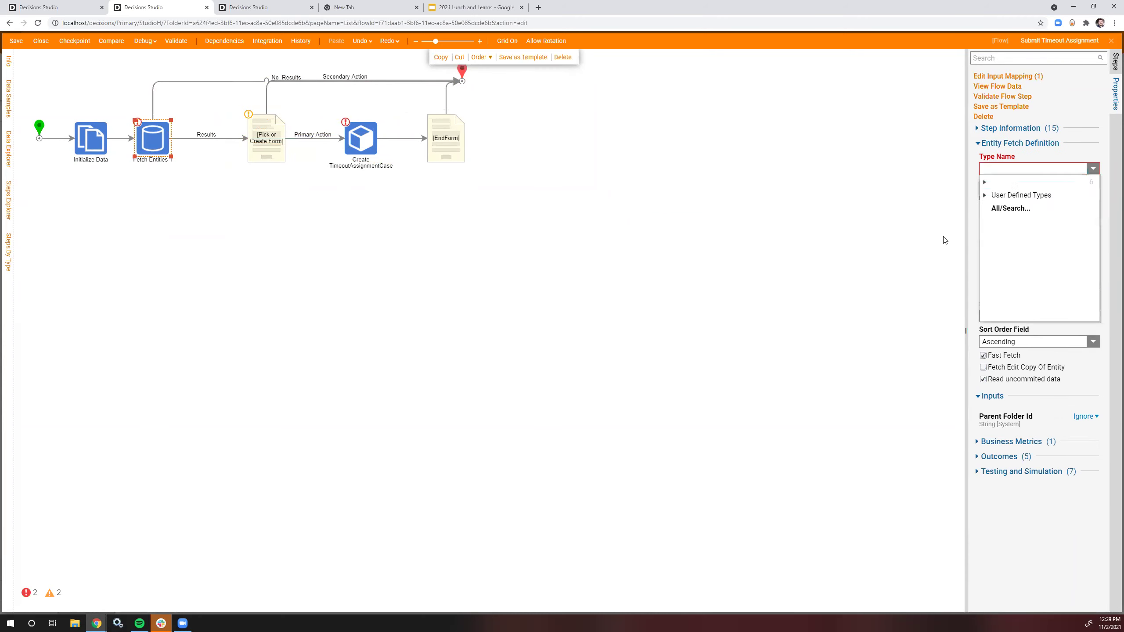
{"action": "left_click", "coordinate": [1025, 208]}
{"action": "type", "text": "Account"}
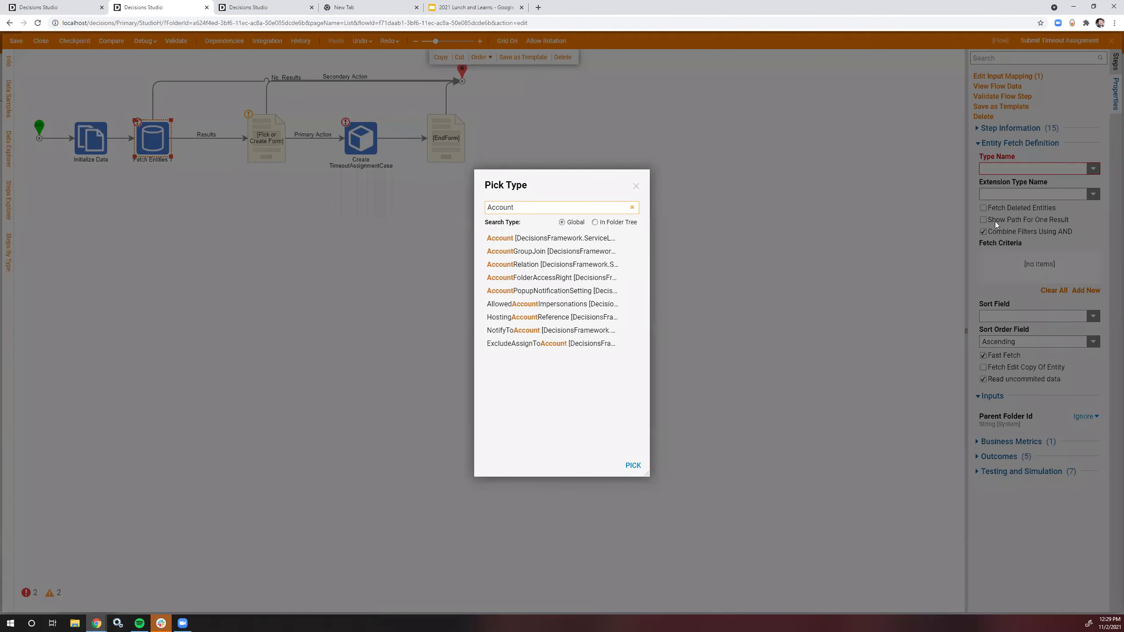
{"action": "left_click", "coordinate": [581, 237]}
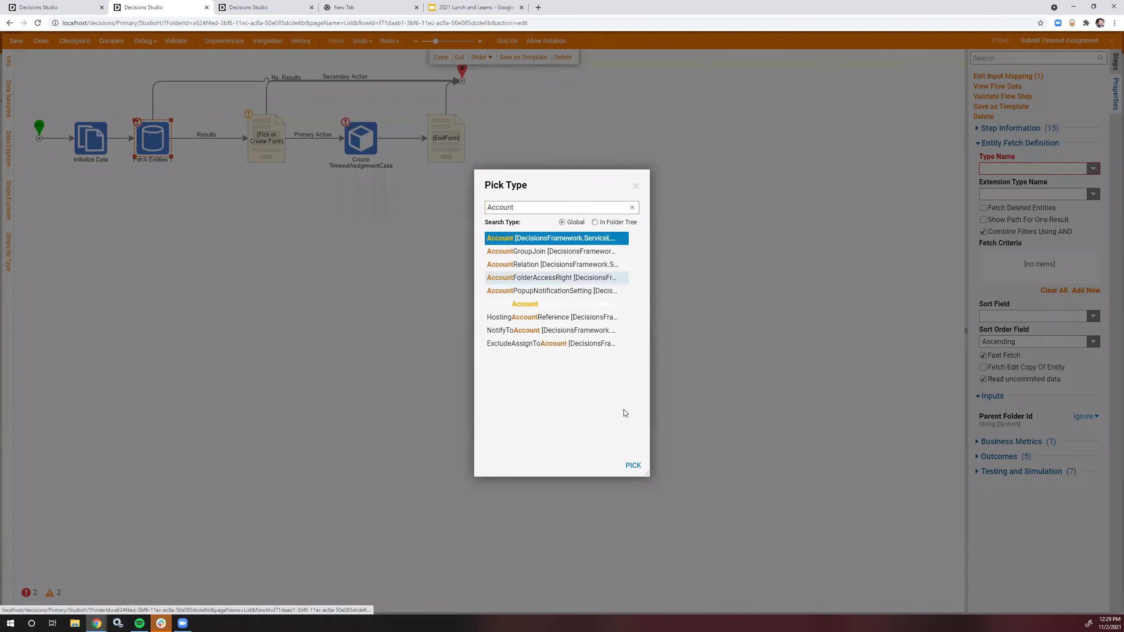
{"action": "left_click", "coordinate": [633, 465]}
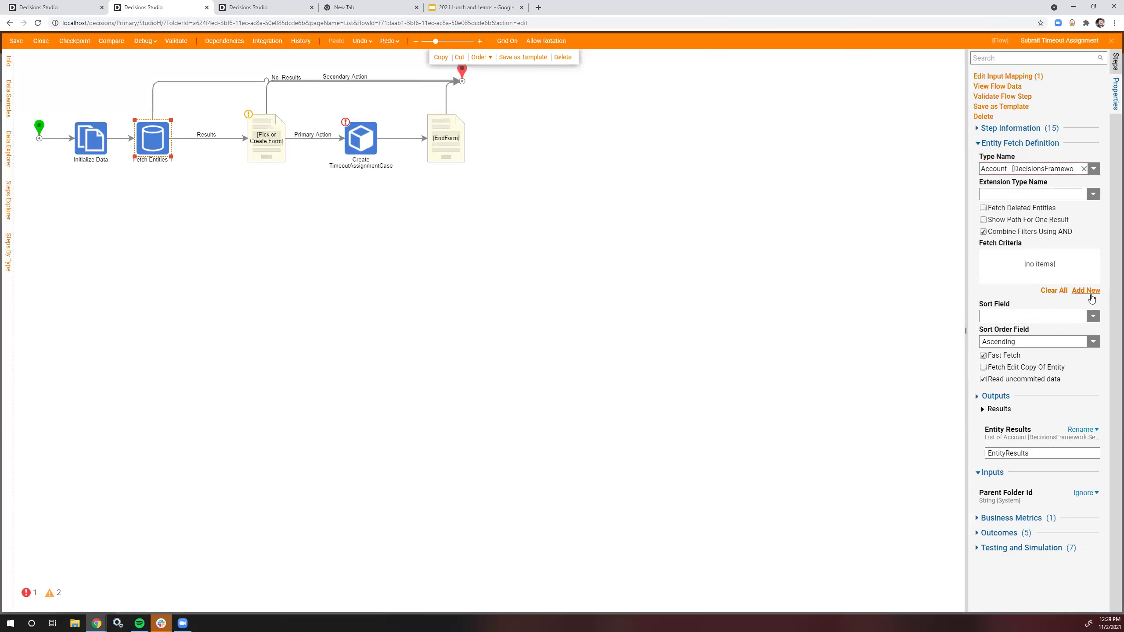
Step: Set Parent Folder Id to the constant folder System › Security › Accounts
{"action": "left_click", "coordinate": [1088, 492]}
{"action": "left_click", "coordinate": [1037, 458]}
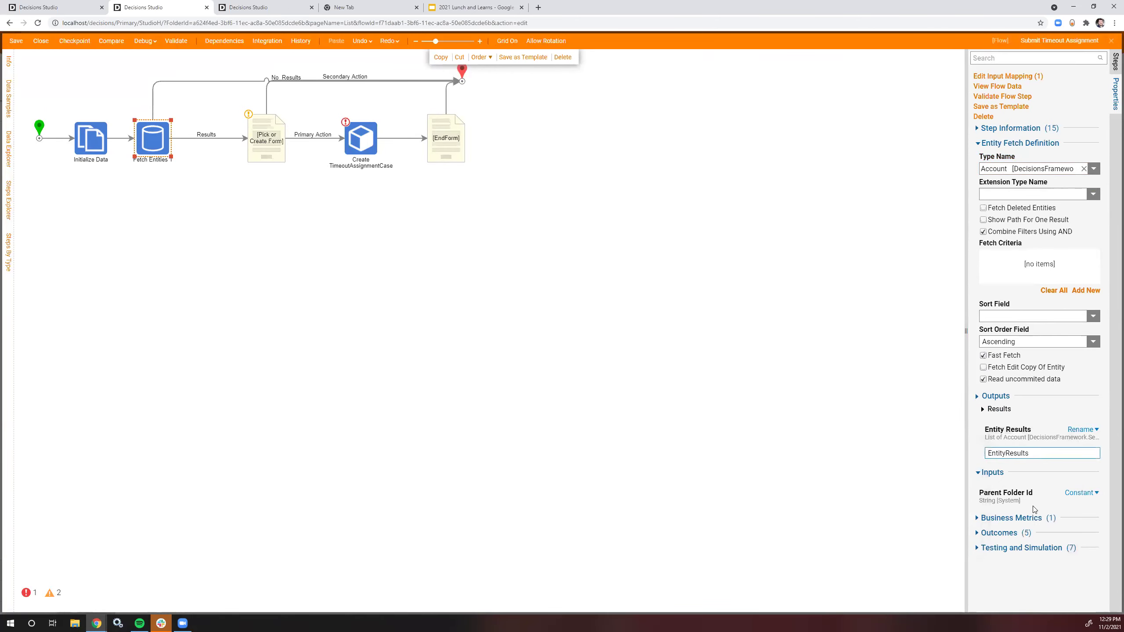
{"action": "left_click", "coordinate": [1092, 526]}
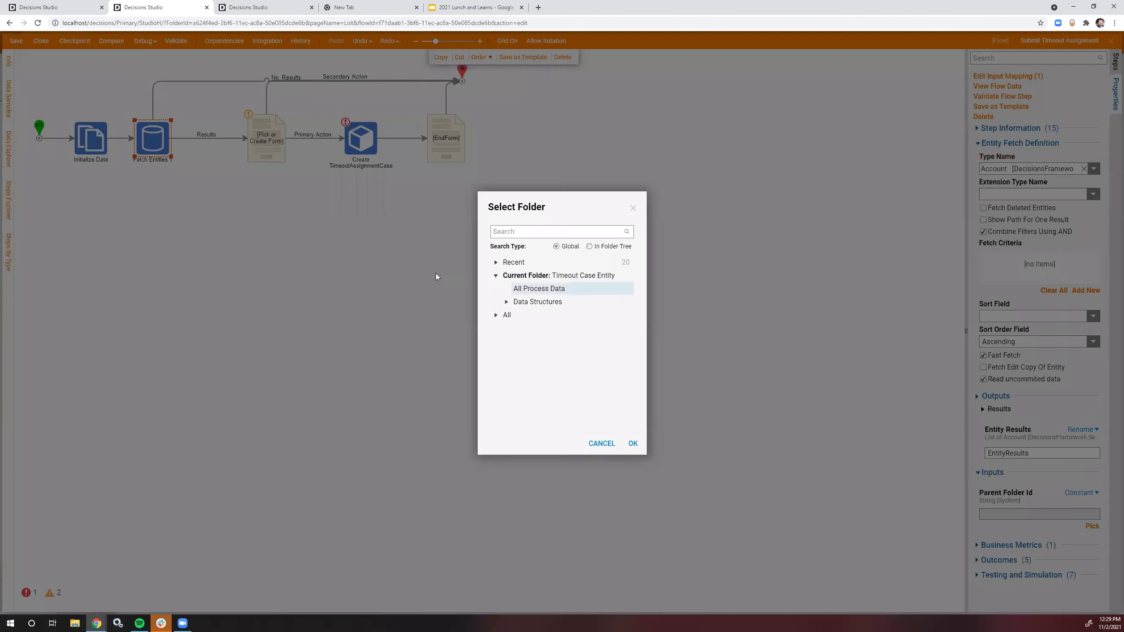
{"action": "left_click", "coordinate": [496, 315]}
{"action": "left_click", "coordinate": [507, 394]}
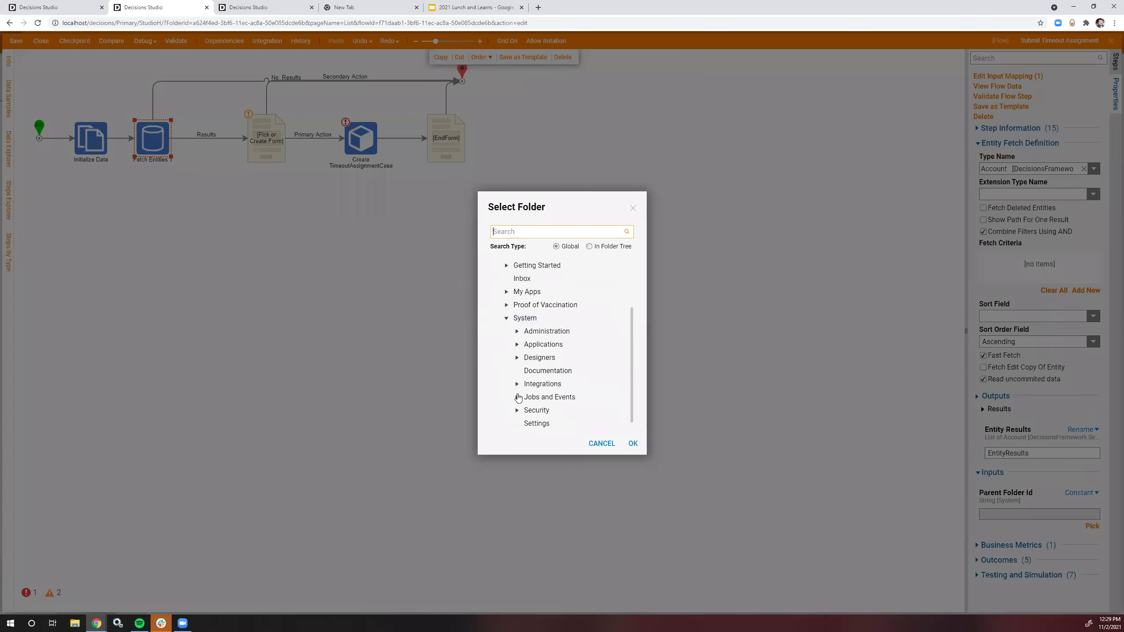
{"action": "left_click", "coordinate": [516, 399]}
{"action": "left_click", "coordinate": [527, 370]}
{"action": "left_click", "coordinate": [549, 332]}
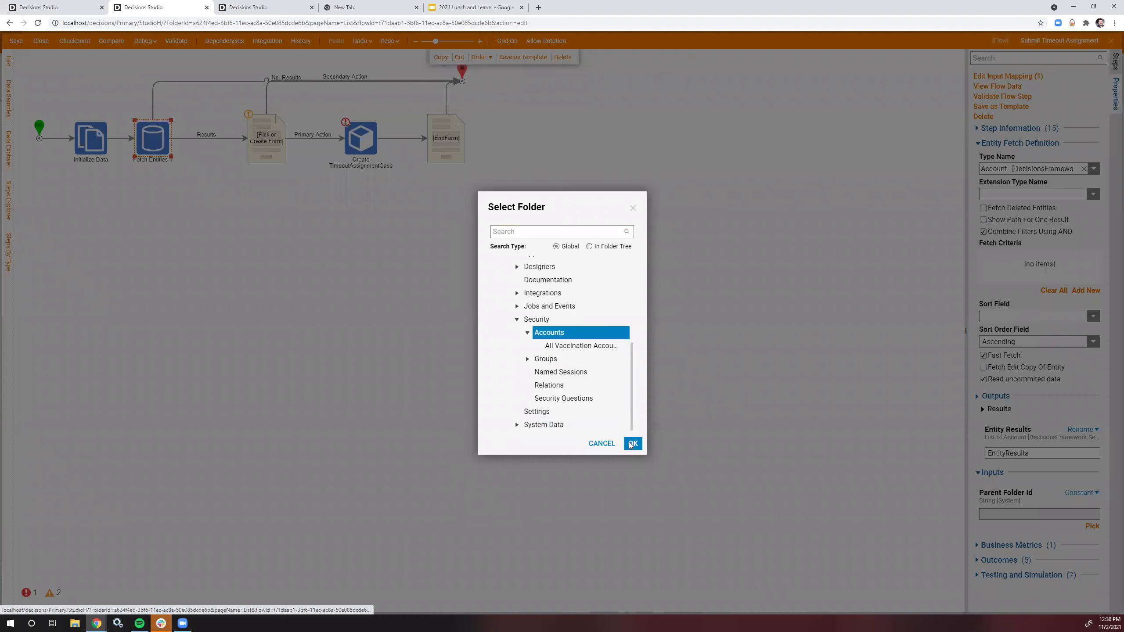
{"action": "left_click", "coordinate": [632, 443]}
Step: Run a full debug of the flow and inspect the form step's output data
{"action": "left_click", "coordinate": [706, 291]}
{"action": "left_click", "coordinate": [144, 40]}
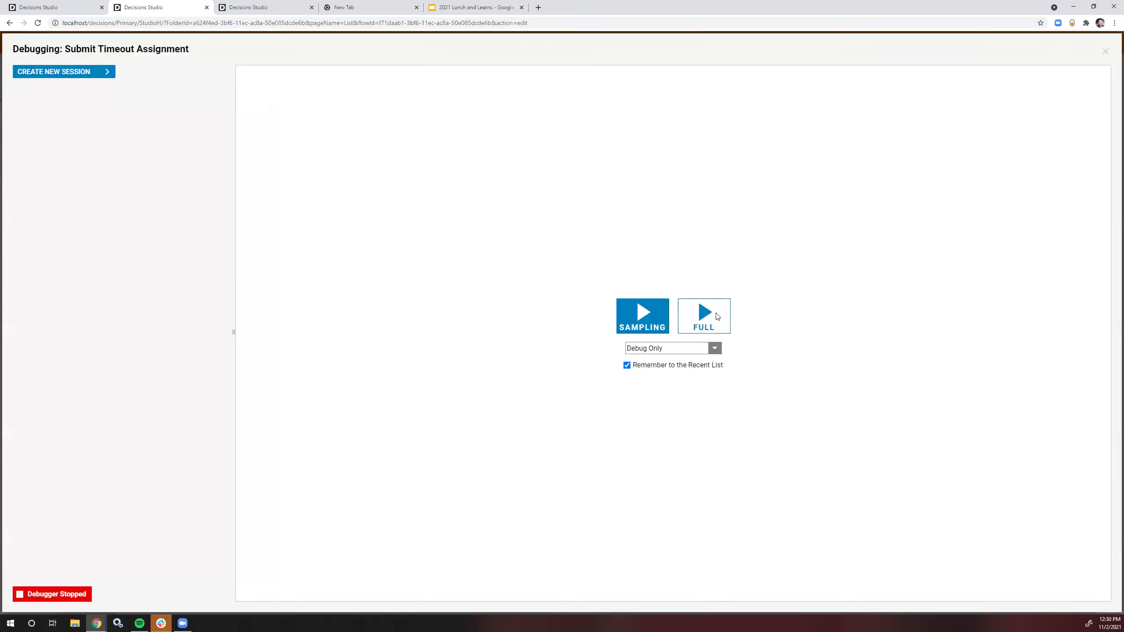
{"action": "left_click", "coordinate": [717, 317]}
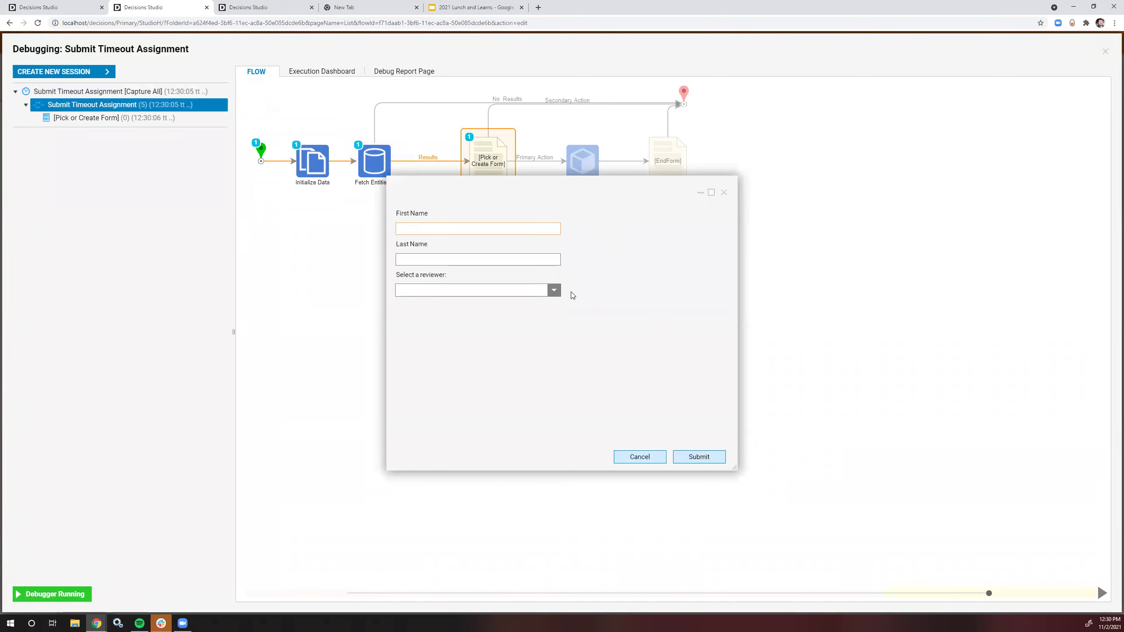
{"action": "left_click", "coordinate": [724, 192]}
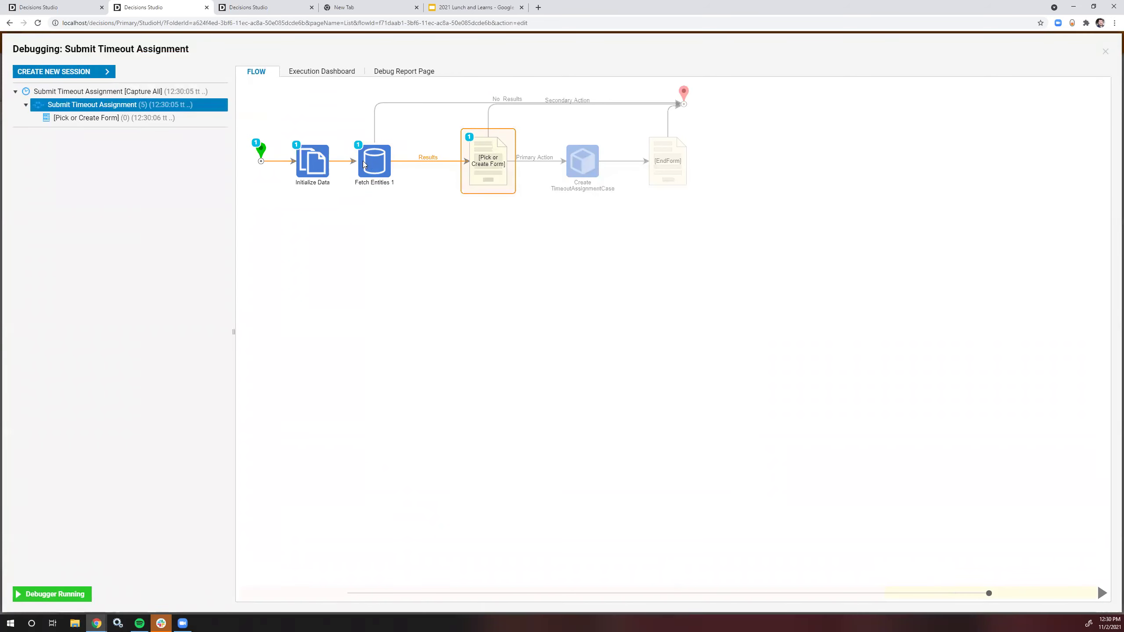
{"action": "left_click", "coordinate": [461, 182]}
{"action": "left_click", "coordinate": [522, 196]}
{"action": "scroll", "coordinate": [595, 303], "scroll_direction": "down", "scroll_amount": 3}
{"action": "scroll", "coordinate": [594, 304], "scroll_direction": "up", "scroll_amount": 10}
{"action": "left_click", "coordinate": [688, 234]}
{"action": "left_click", "coordinate": [1104, 52]}
Step: Filter Fetch Entities on entityFolderID with the pasted Accounts folder id, dropping Parent Folder Id
{"action": "left_click", "coordinate": [151, 141]}
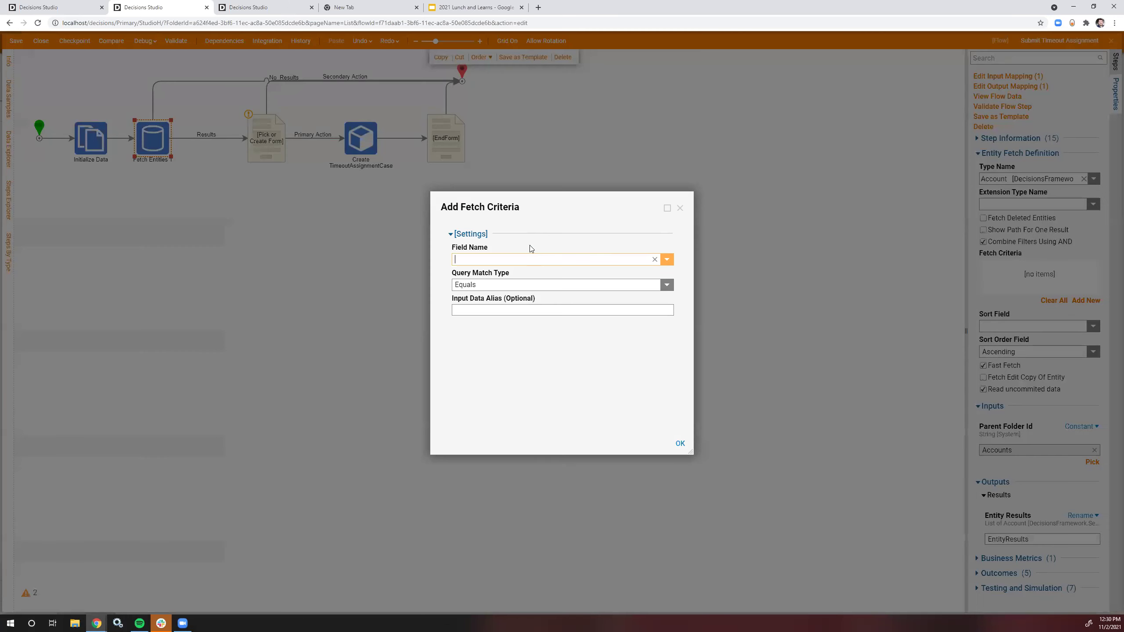
{"action": "left_click", "coordinate": [660, 261]}
{"action": "scroll", "coordinate": [562, 308], "scroll_direction": "down", "scroll_amount": 5}
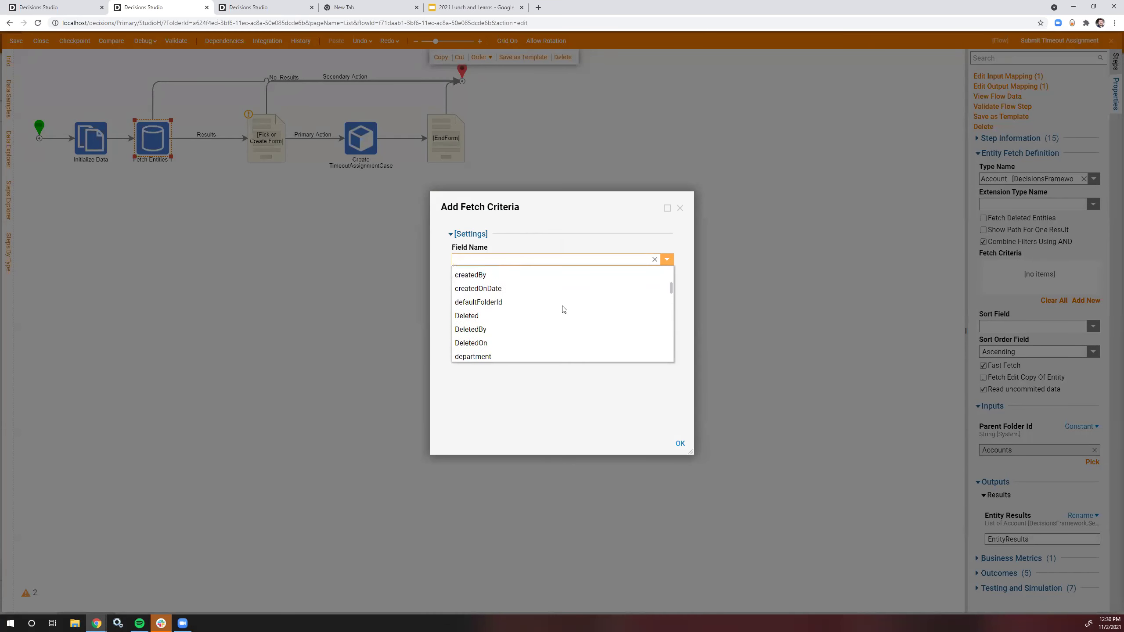
{"action": "scroll", "coordinate": [562, 306], "scroll_direction": "down", "scroll_amount": 3}
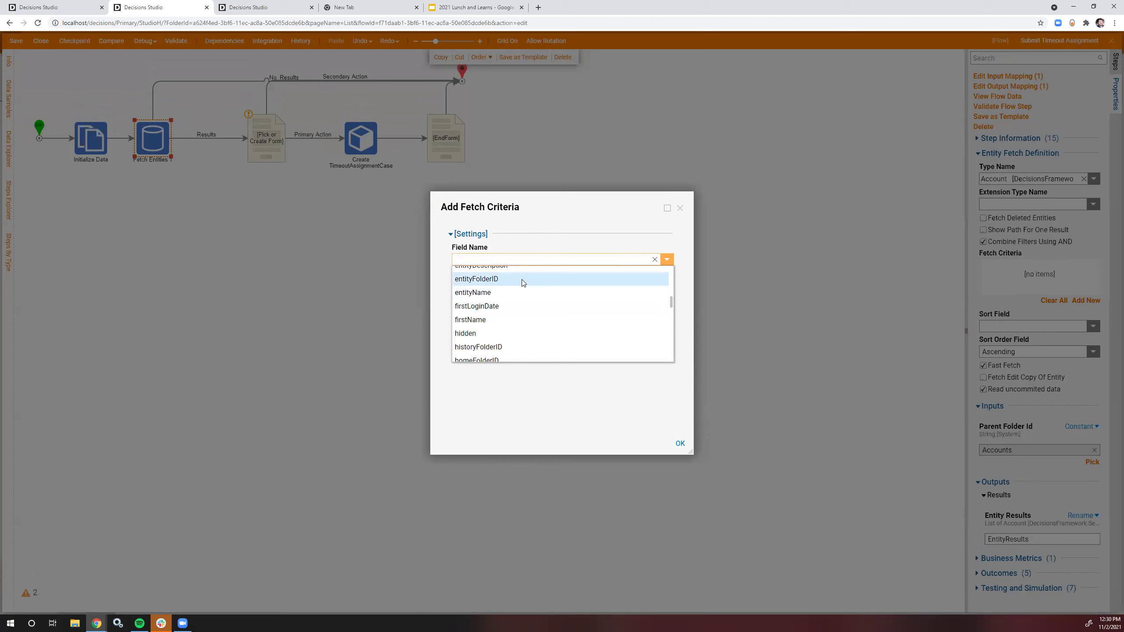
{"action": "left_click", "coordinate": [522, 278]}
{"action": "left_click", "coordinate": [678, 447]}
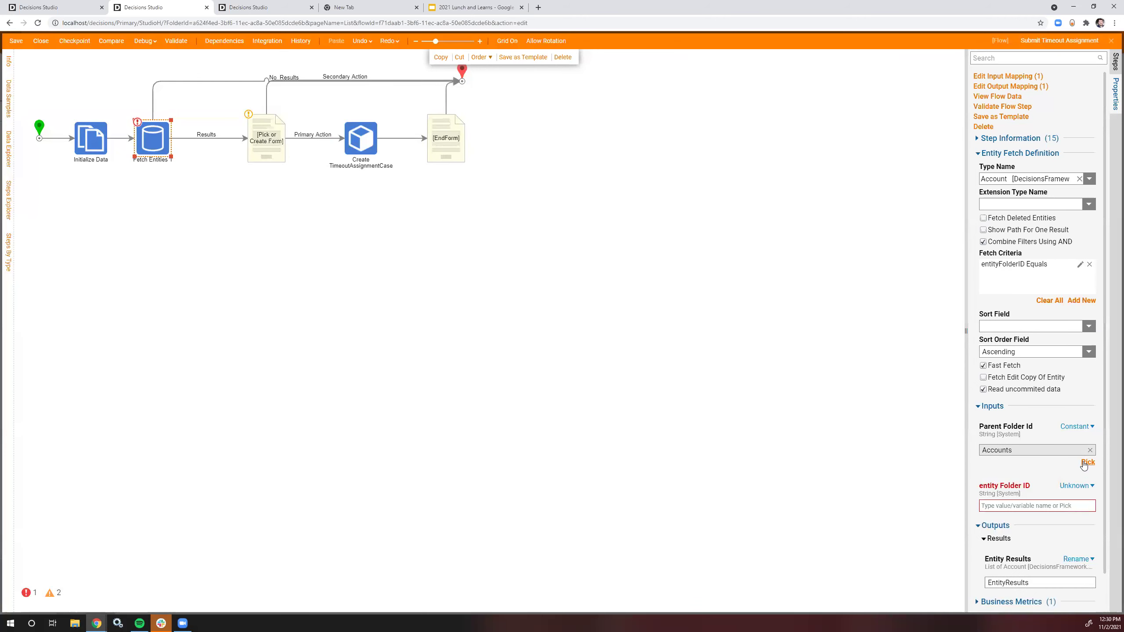
{"action": "left_click", "coordinate": [1077, 426]}
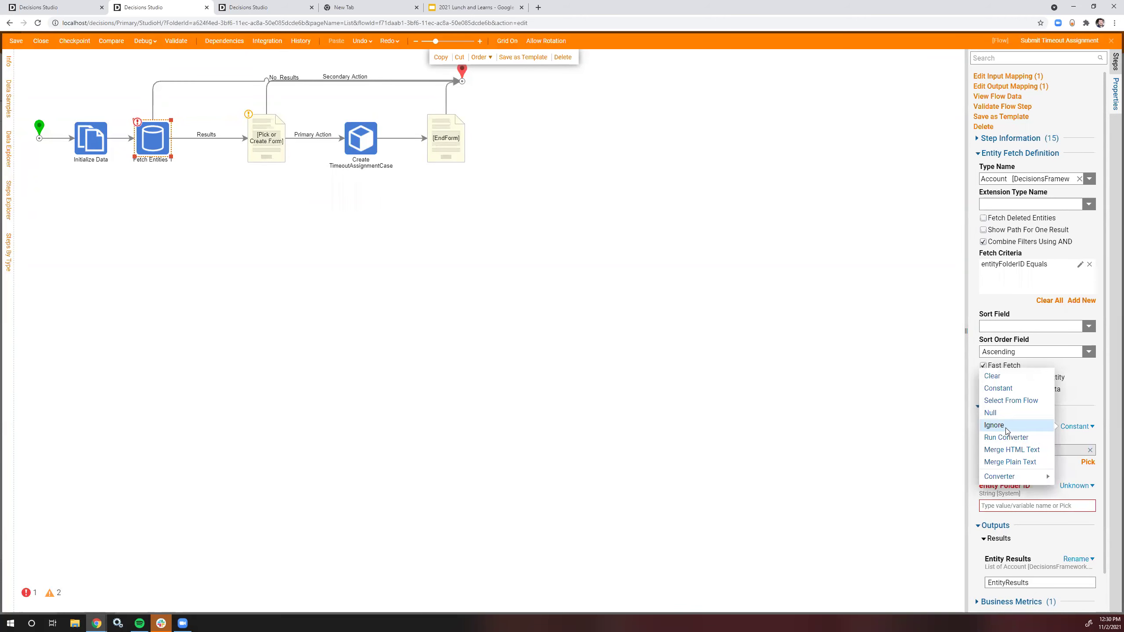
{"action": "left_click", "coordinate": [1007, 429]}
{"action": "left_click", "coordinate": [1078, 456]}
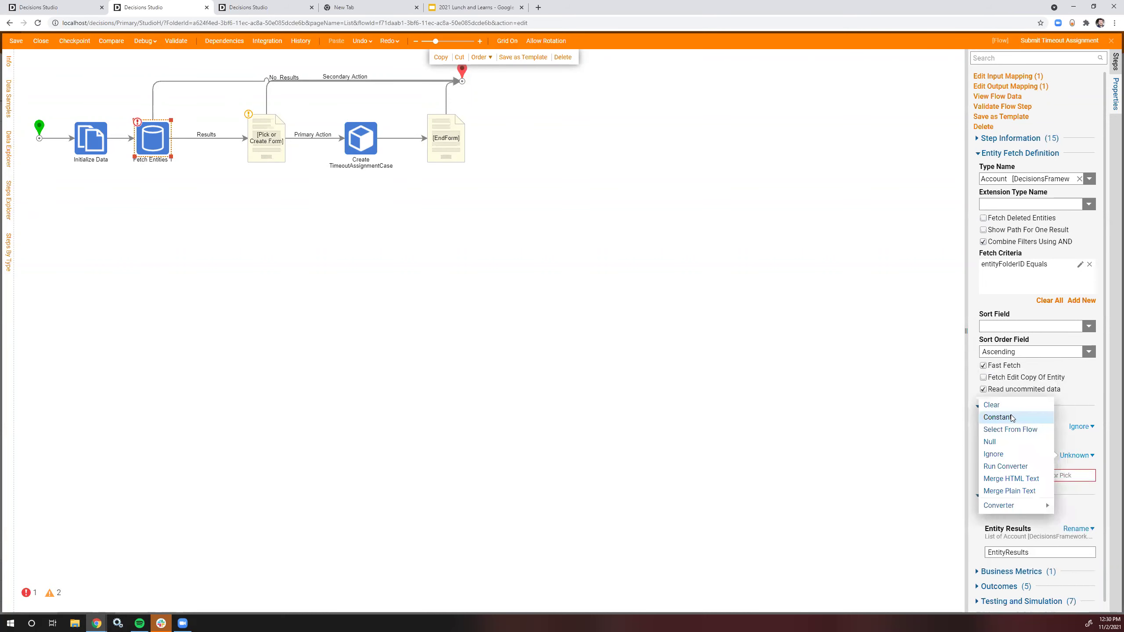
{"action": "left_click", "coordinate": [1011, 417]}
{"action": "type", "text": "ACCOUNTS%20FOLDER"}
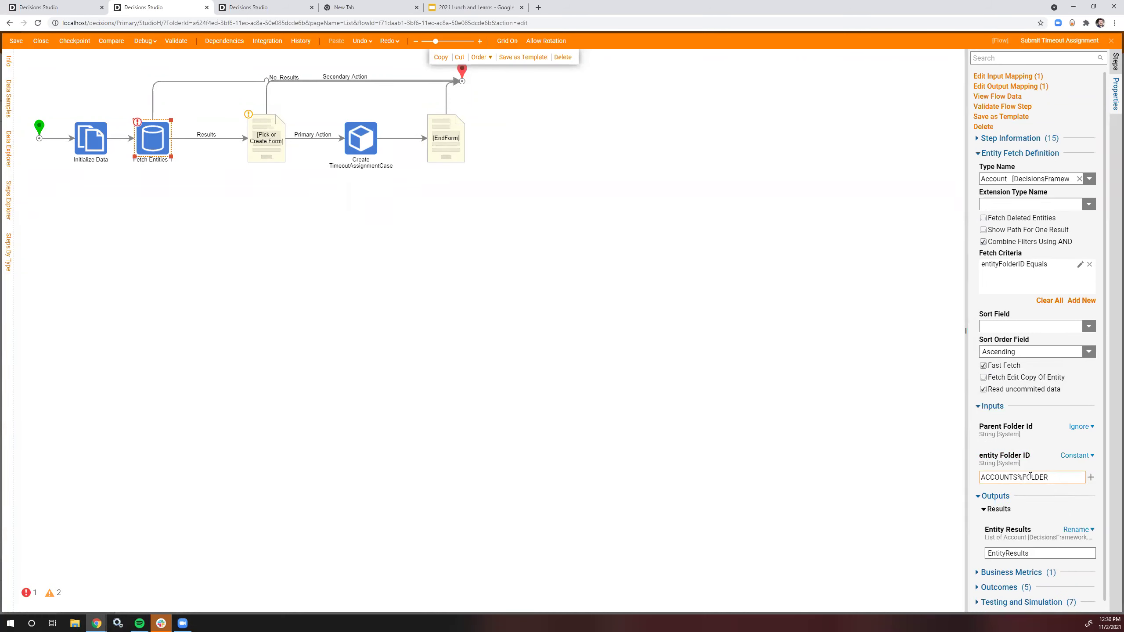
{"action": "left_click", "coordinate": [777, 391]}
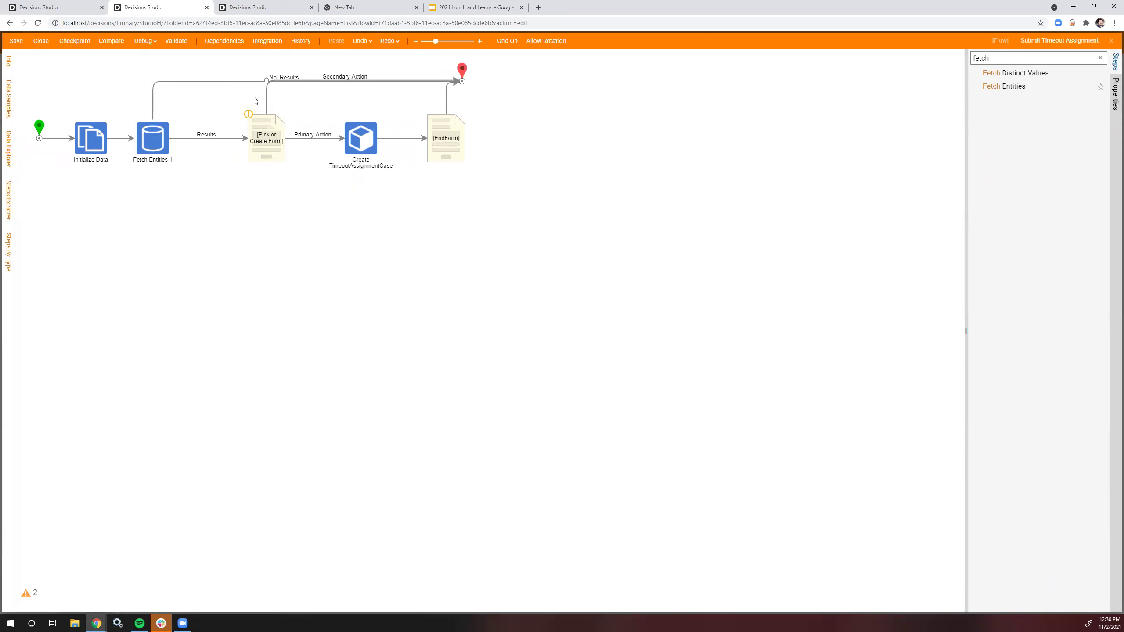
Step: Run a full debug of the flow and inspect the Pick or Create Form step's EntityResults output
{"action": "left_click", "coordinate": [143, 40]}
{"action": "left_click", "coordinate": [704, 316]}
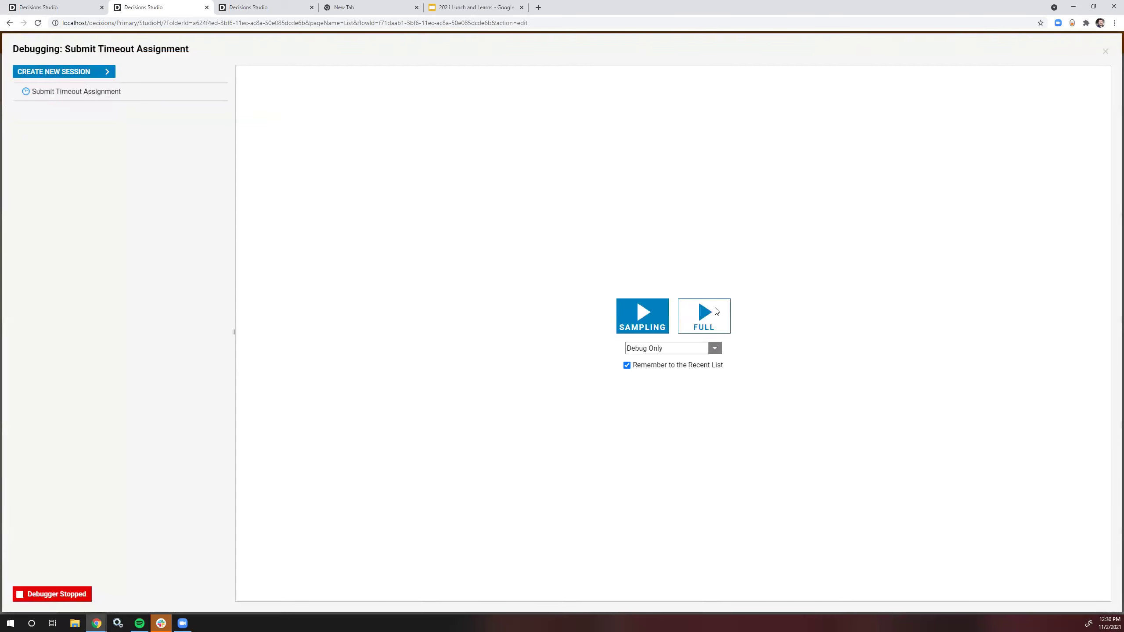
{"action": "left_click", "coordinate": [724, 193]}
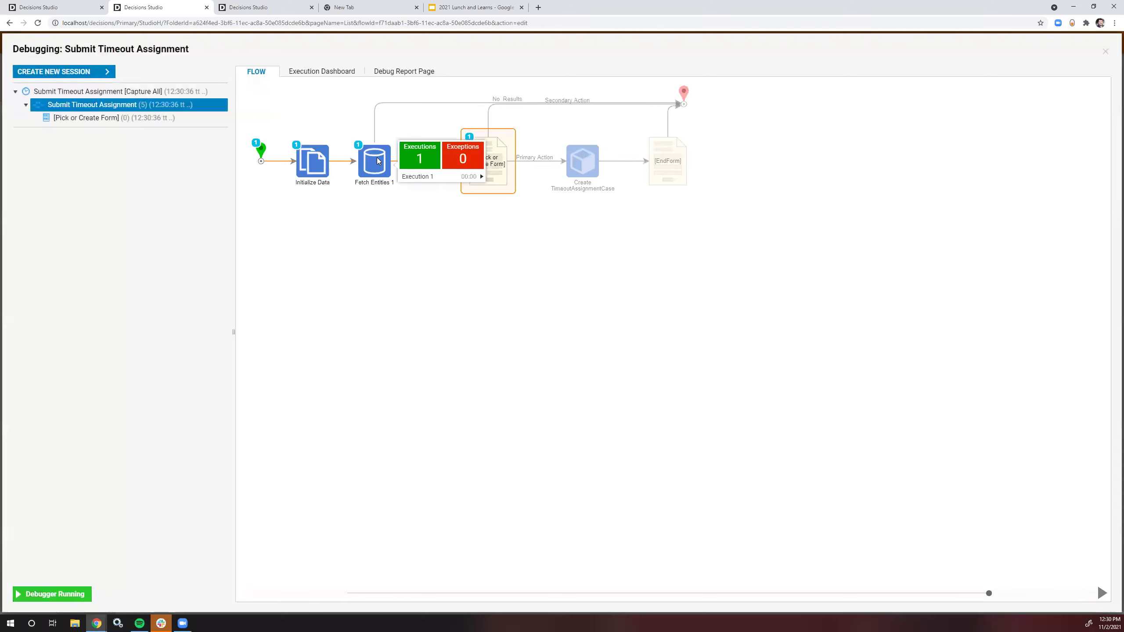
{"action": "right_click", "coordinate": [489, 153]}
{"action": "left_click", "coordinate": [529, 193]}
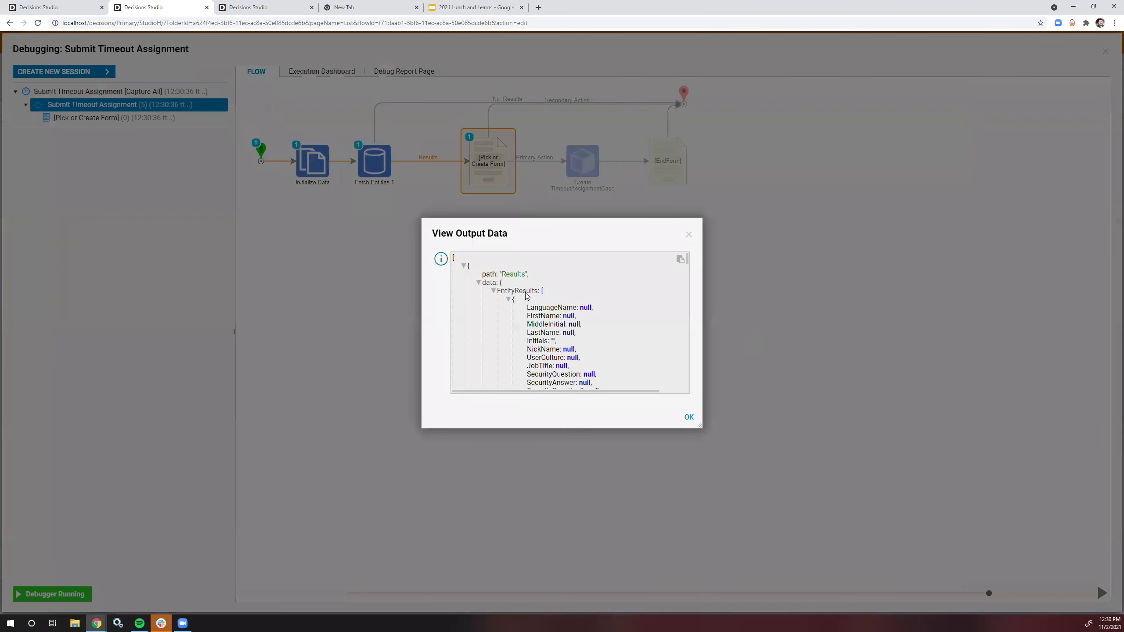
{"action": "left_click", "coordinate": [493, 291]}
{"action": "left_click", "coordinate": [688, 234]}
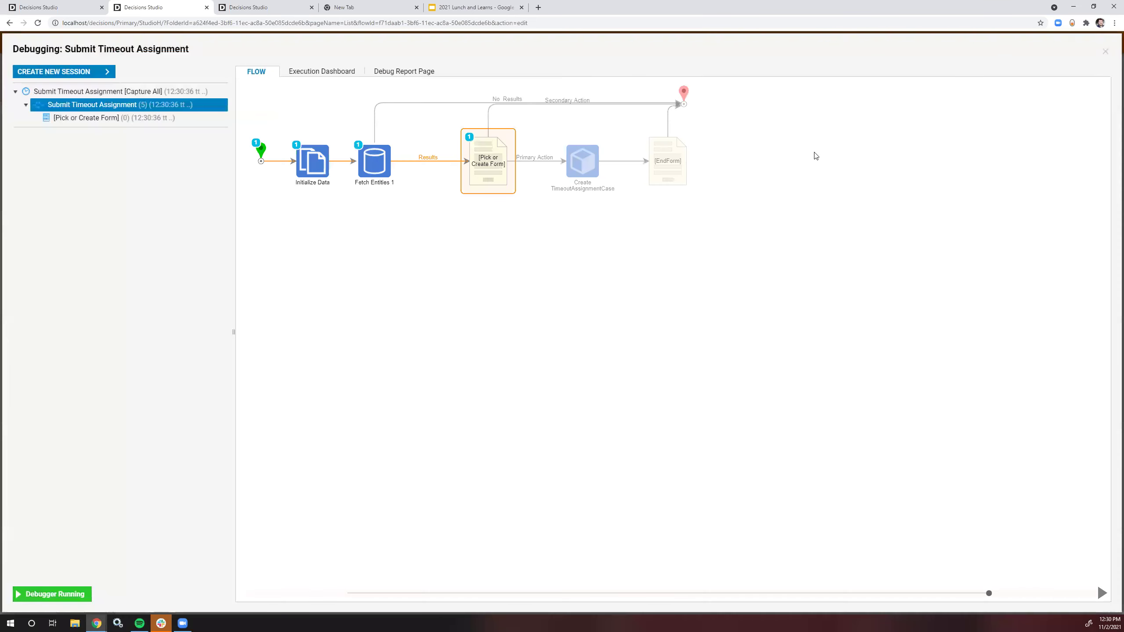
{"action": "left_click", "coordinate": [1103, 52]}
Step: Map the form step's All Accounts input to the Fetch Entities EntityResults
{"action": "left_click", "coordinate": [267, 141]}
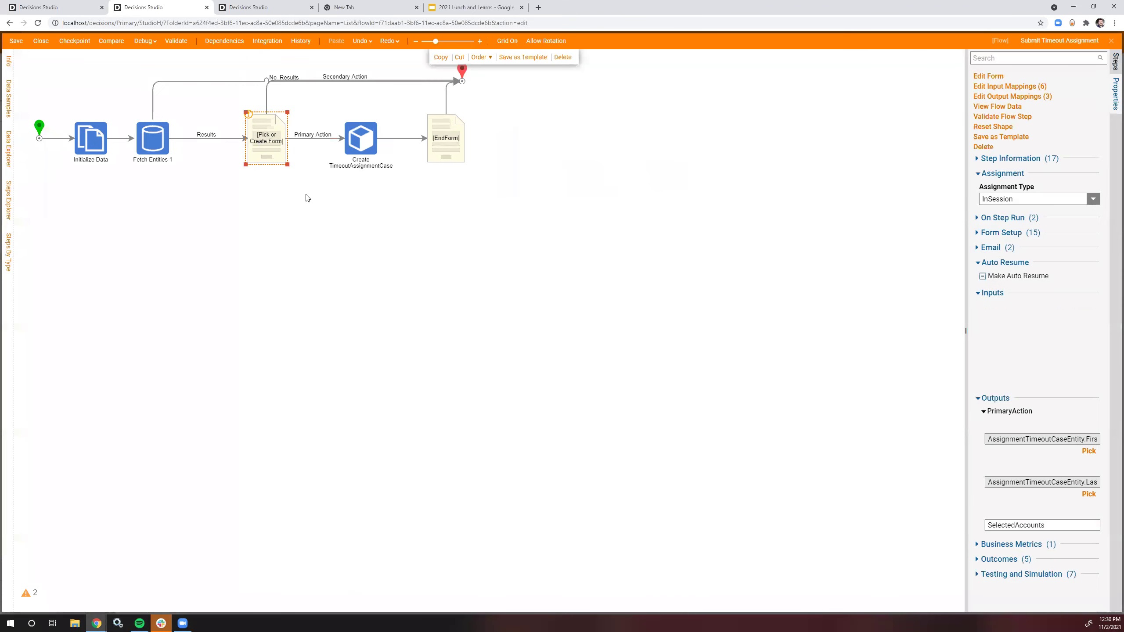
{"action": "left_click", "coordinate": [1061, 313]}
{"action": "left_click", "coordinate": [1012, 293]}
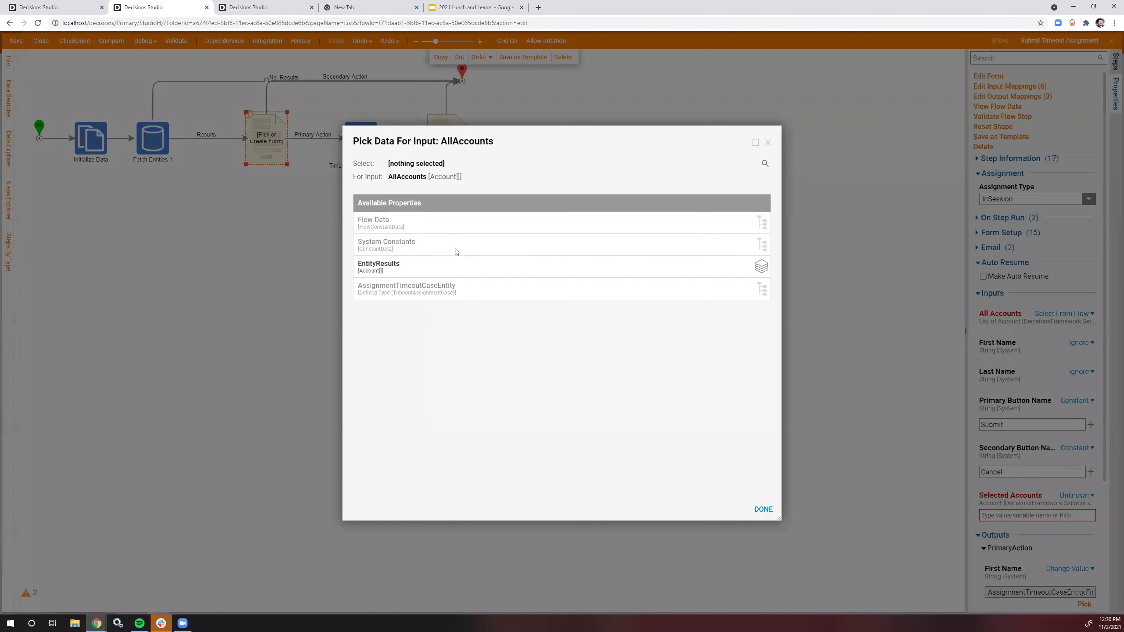
{"action": "left_click", "coordinate": [406, 264]}
{"action": "left_click", "coordinate": [763, 509]}
{"action": "left_click", "coordinate": [1076, 523]}
Step: Set the form step's Selected Accounts input to Ignore
{"action": "left_click", "coordinate": [995, 548]}
{"action": "left_click", "coordinate": [281, 110]}
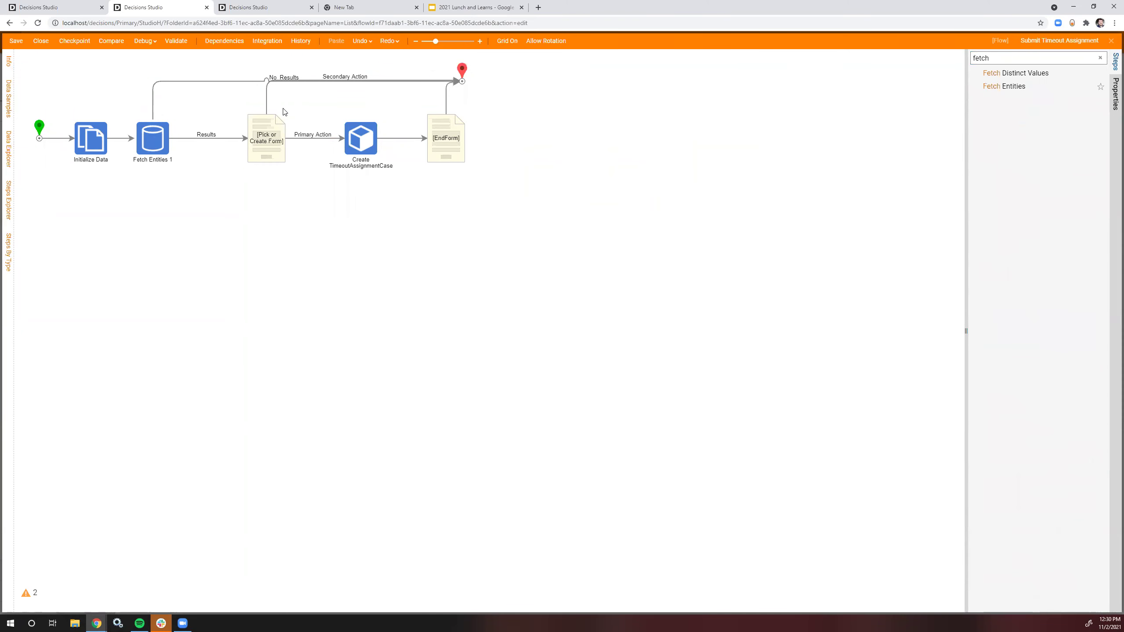
{"action": "left_click", "coordinate": [84, 7]}
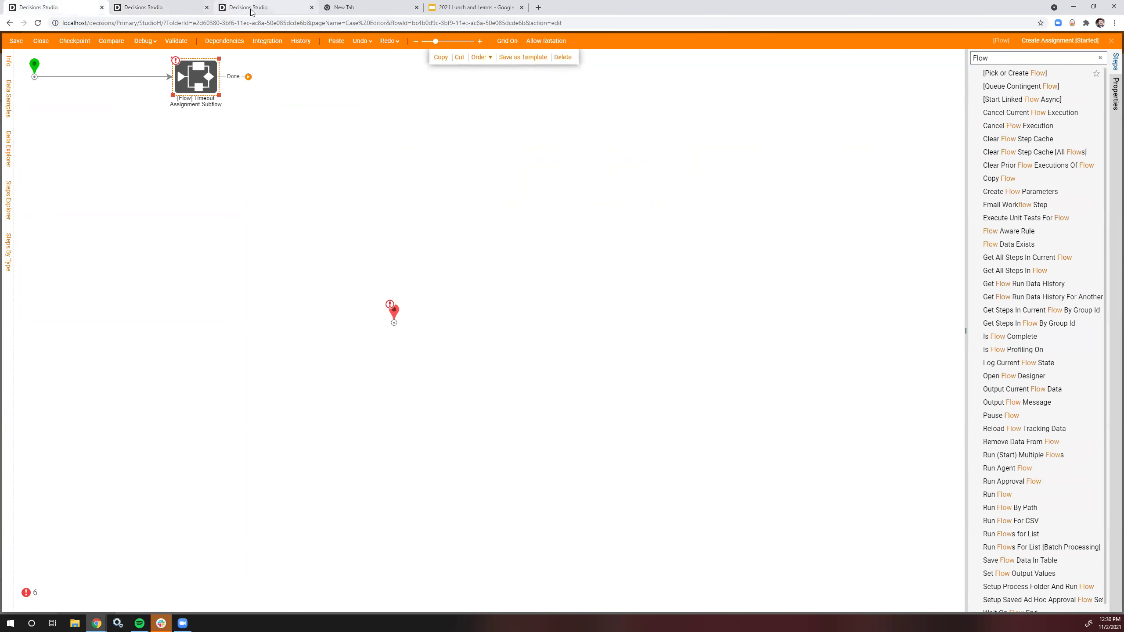
{"action": "left_click", "coordinate": [248, 8]}
Step: Add an AssignedReviewerAccountID field to the TimeoutAssignmentCase data structure and save it
{"action": "left_click", "coordinate": [51, 259]}
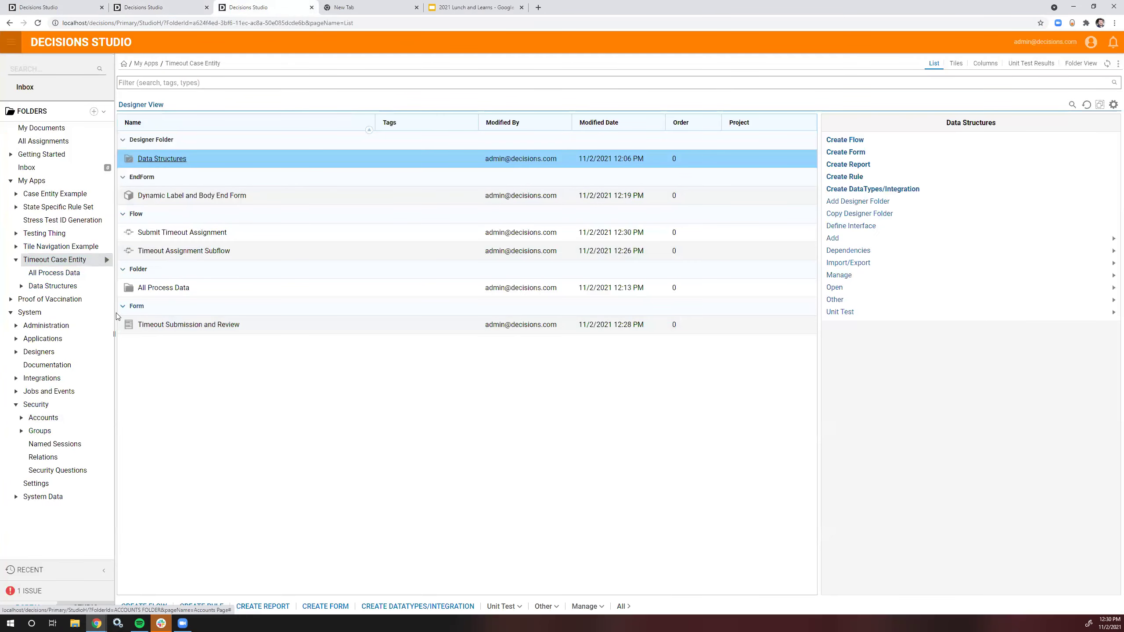
{"action": "left_click_drag", "start_coordinate": [49, 286], "coordinate": [191, 216]}
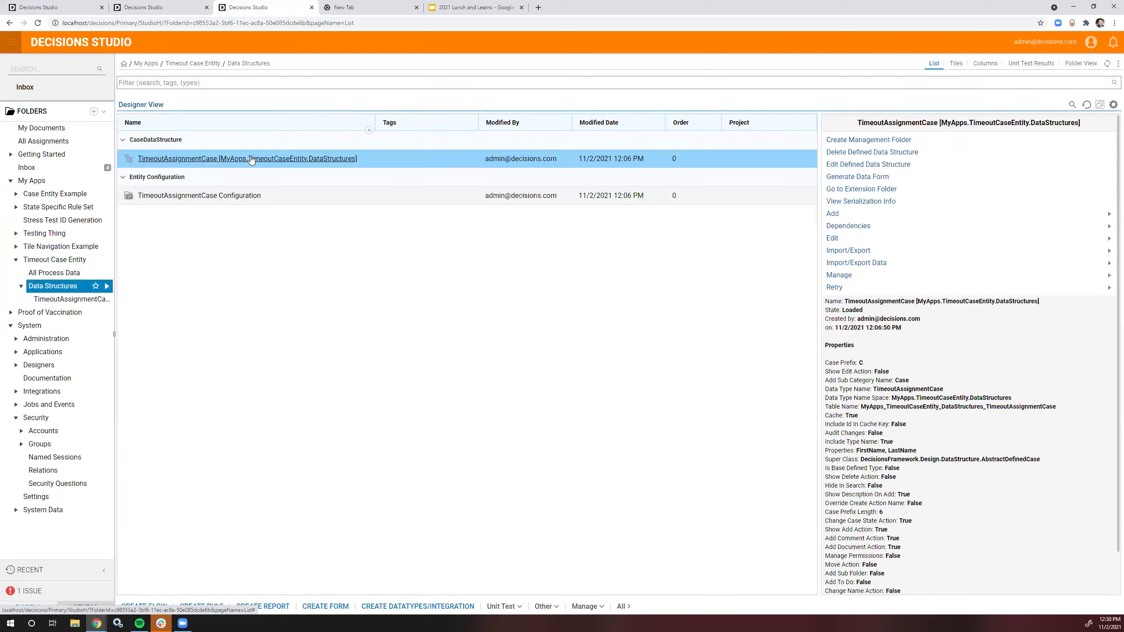
{"action": "right_click", "coordinate": [254, 159]}
{"action": "left_click", "coordinate": [289, 109]}
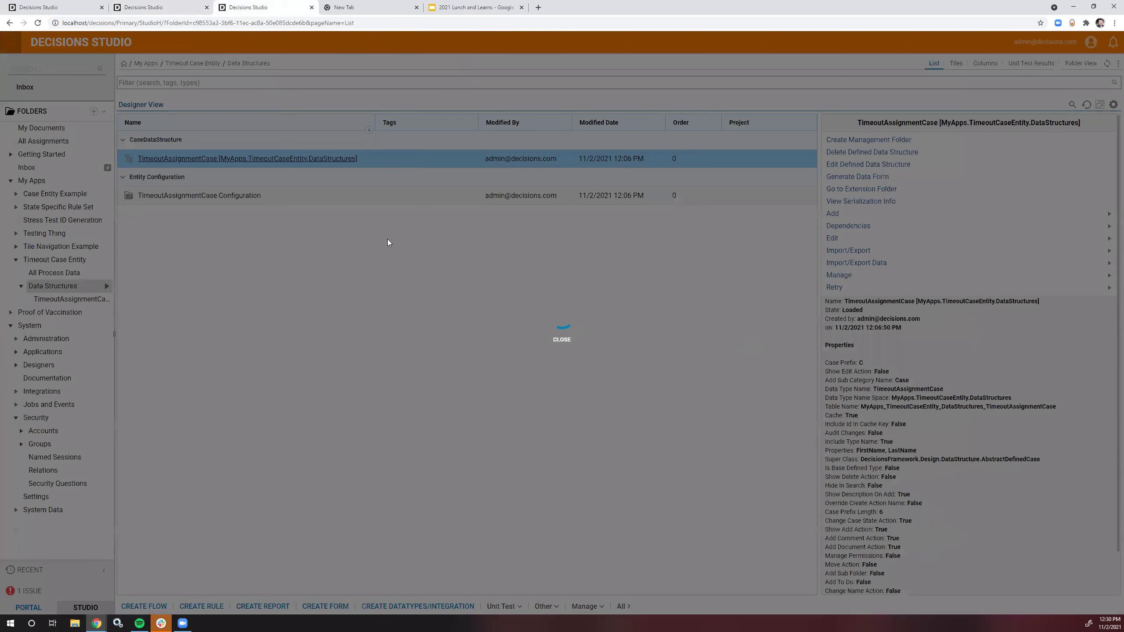
{"action": "type", "text": "Ass"}
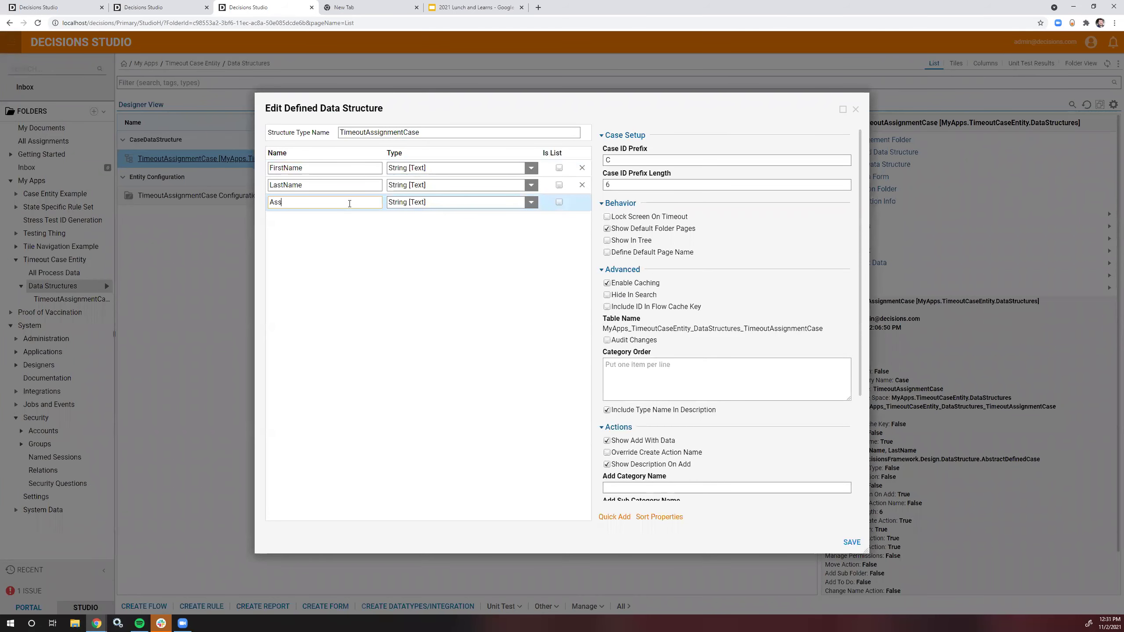
{"action": "type", "text": "ignedReviewerAccountID"}
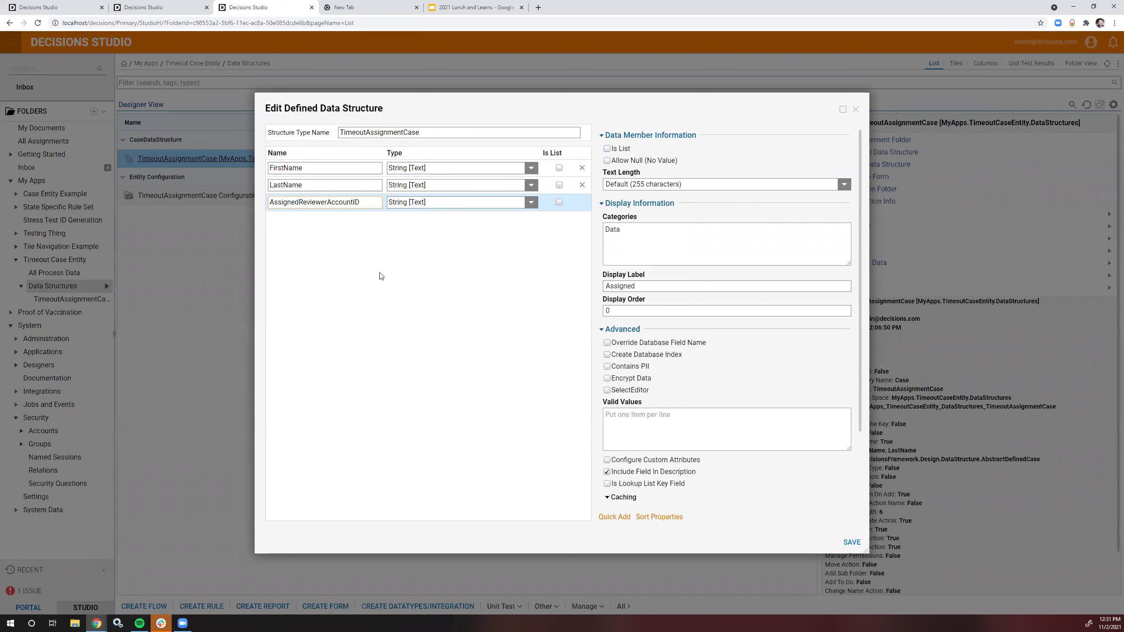
{"action": "left_click", "coordinate": [851, 542]}
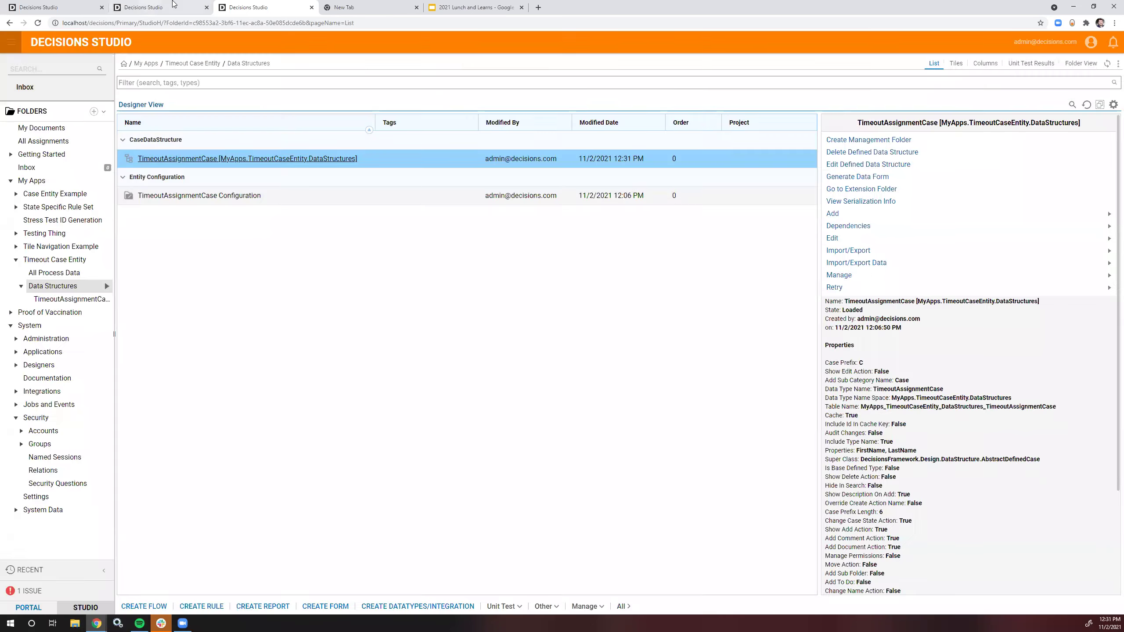
{"action": "left_click", "coordinate": [148, 7]}
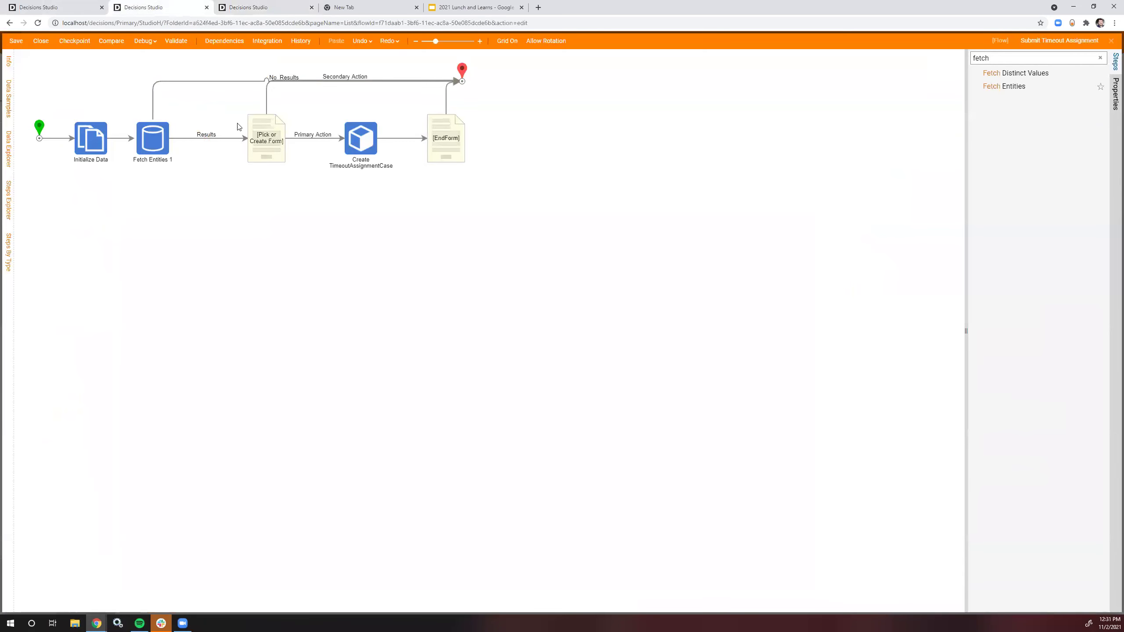
Step: Save the Submit Timeout Assignment flow, close it and reopen it
{"action": "left_click", "coordinate": [41, 41]}
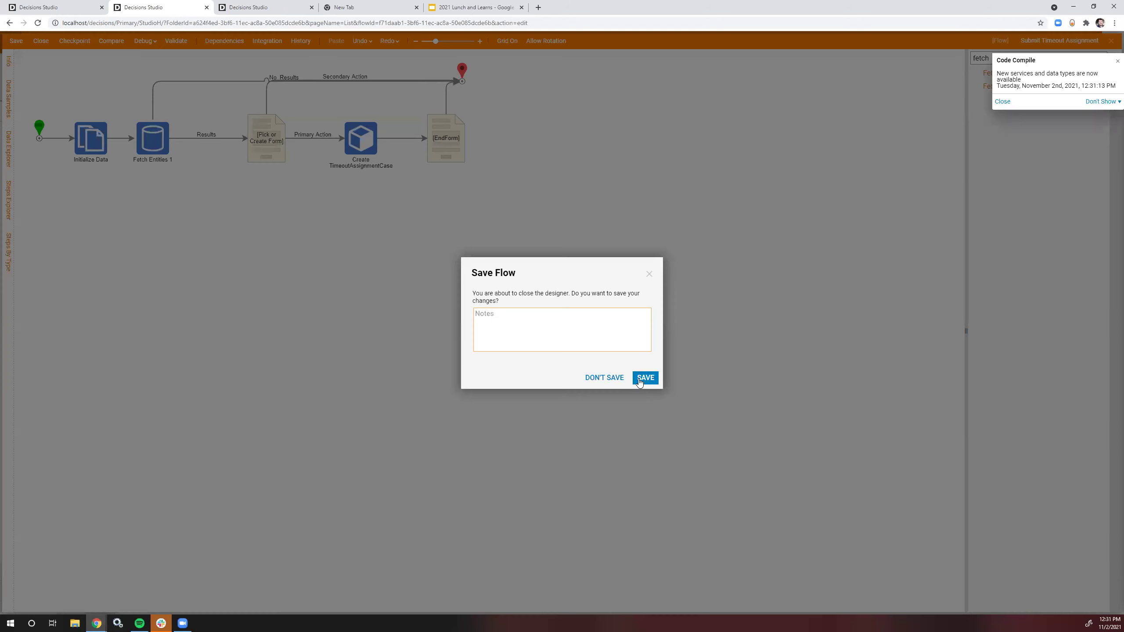
{"action": "left_click", "coordinate": [642, 377]}
{"action": "double_click", "coordinate": [182, 231]}
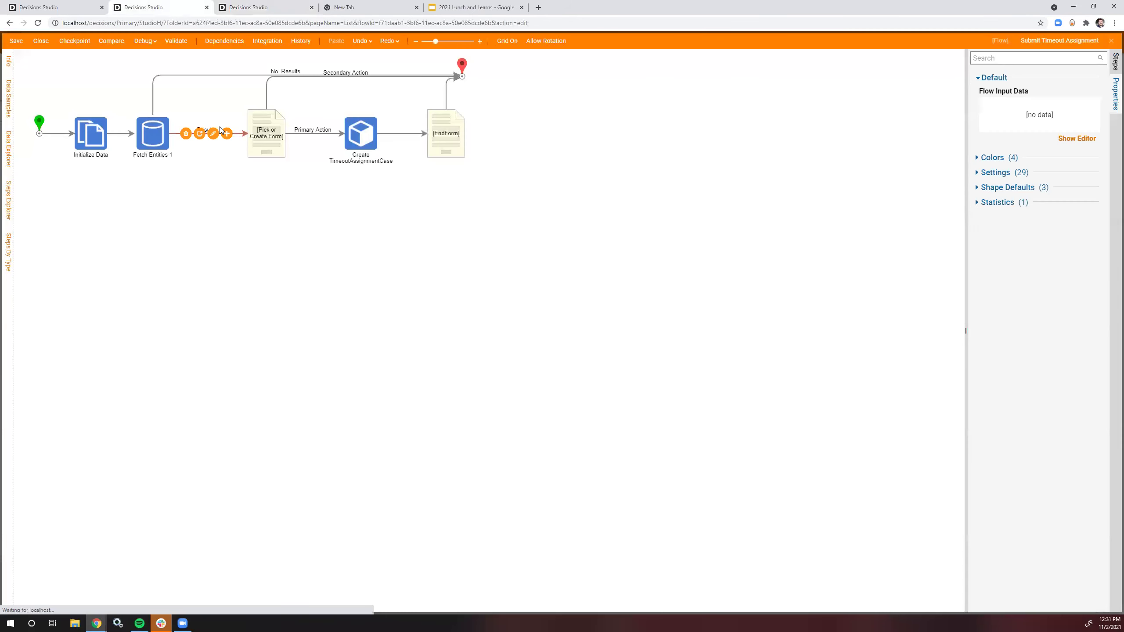
Step: Review the form's output mapping unchanged, then shift Create TimeoutAssignmentCase and EndForm rightward
{"action": "left_click", "coordinate": [213, 134]}
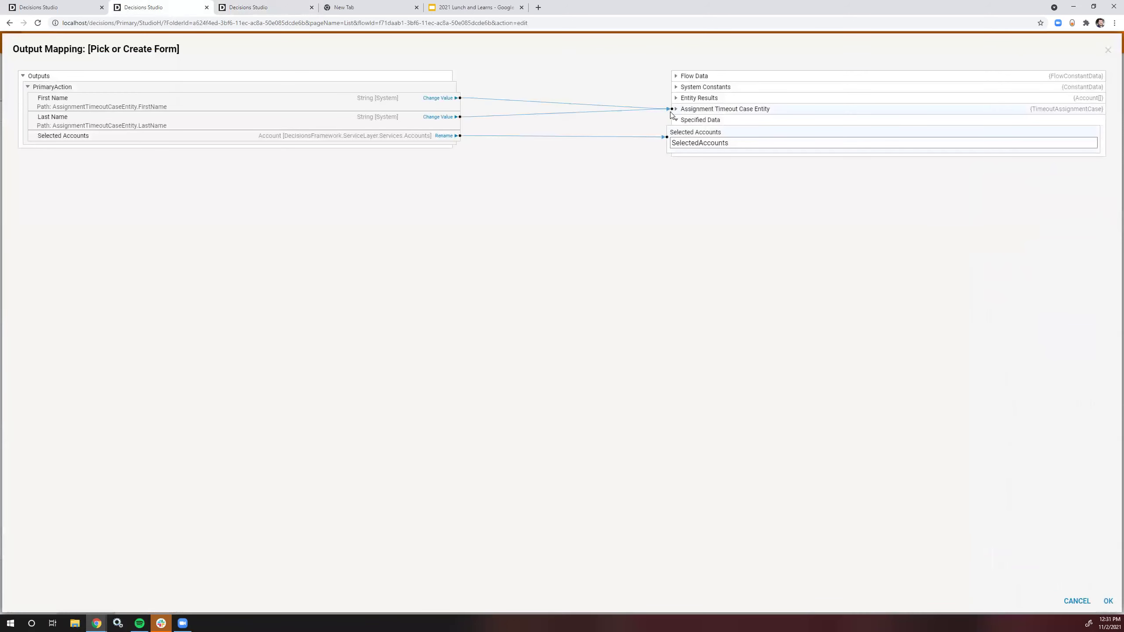
{"action": "left_click", "coordinate": [676, 109]}
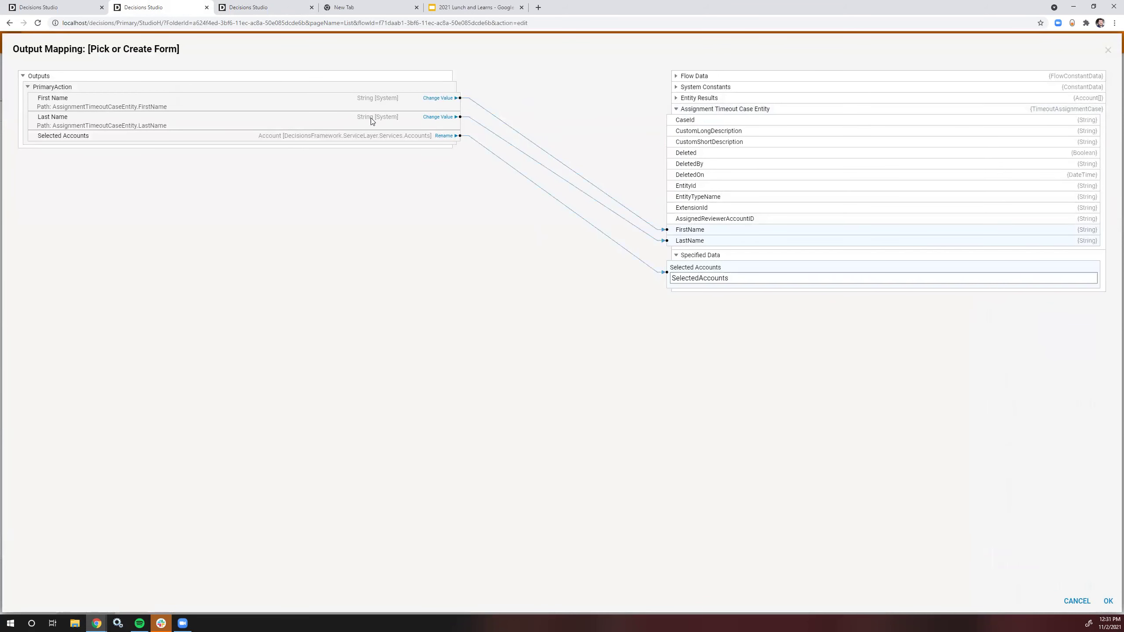
{"action": "left_click", "coordinate": [1108, 51]}
{"action": "left_click_drag", "start_coordinate": [515, 180], "coordinate": [332, 40]}
{"action": "key", "text": "Right"}
{"action": "key", "text": "Right"}
{"action": "key", "text": "Right"}
{"action": "key", "text": "Right"}
{"action": "key", "text": "Right"}
{"action": "key", "text": "Right"}
{"action": "key", "text": "Right"}
{"action": "key", "text": "Right"}
{"action": "key", "text": "Right"}
{"action": "key", "text": "Right"}
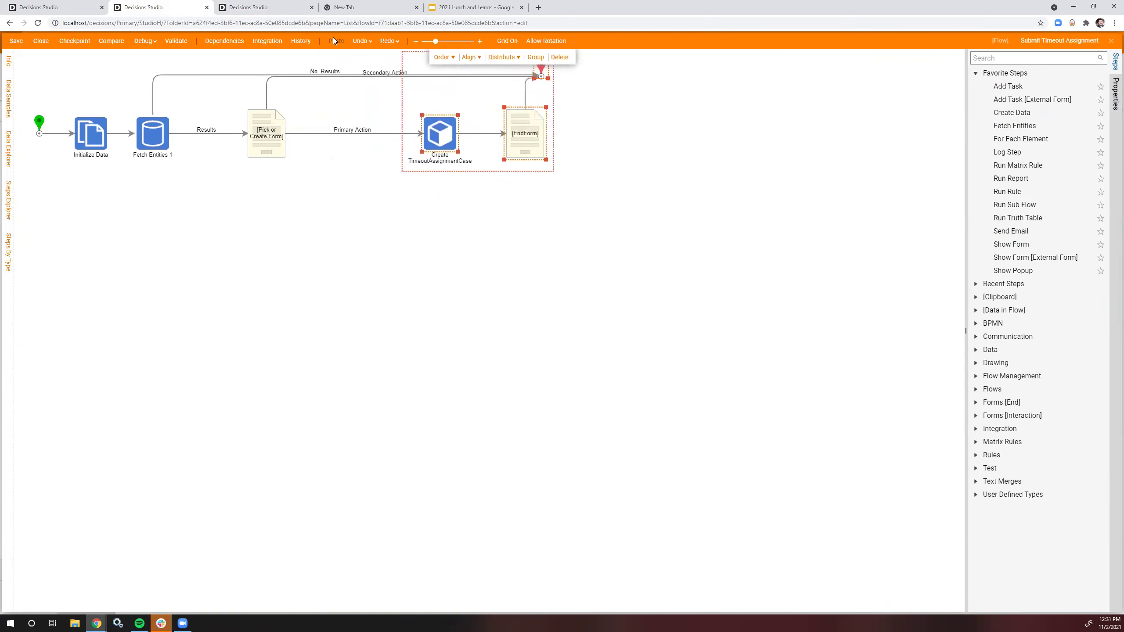
Step: Insert a Create Data step after the form that defines a ReviewerAccountID field
{"action": "left_click_drag", "start_coordinate": [1012, 113], "coordinate": [354, 142]}
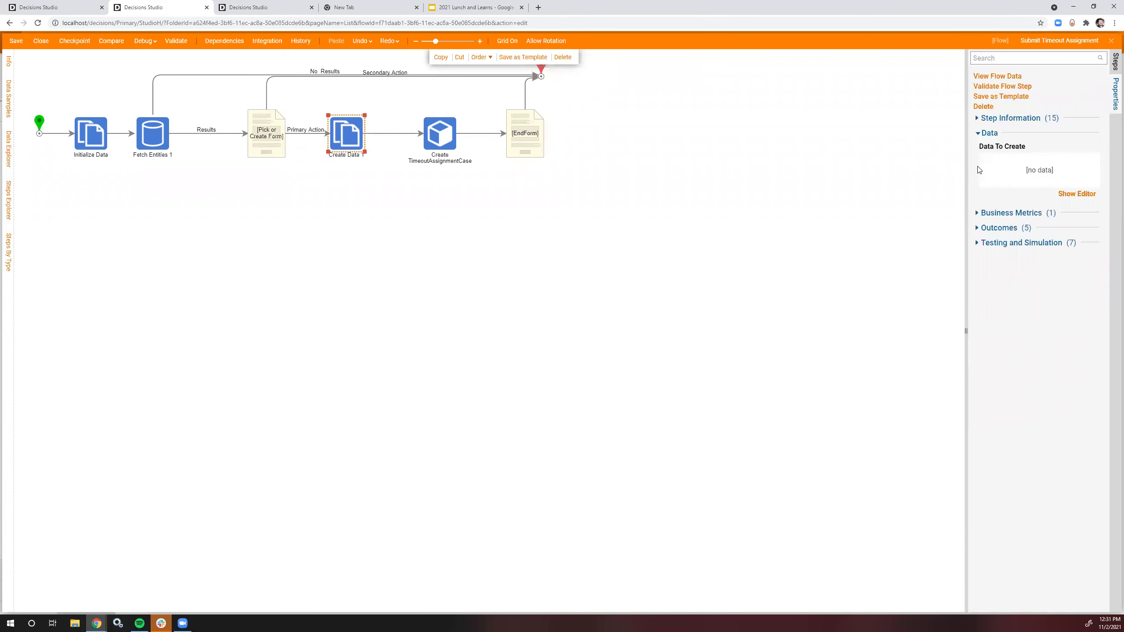
{"action": "left_click", "coordinate": [1081, 194]}
{"action": "type", "text": "A"}
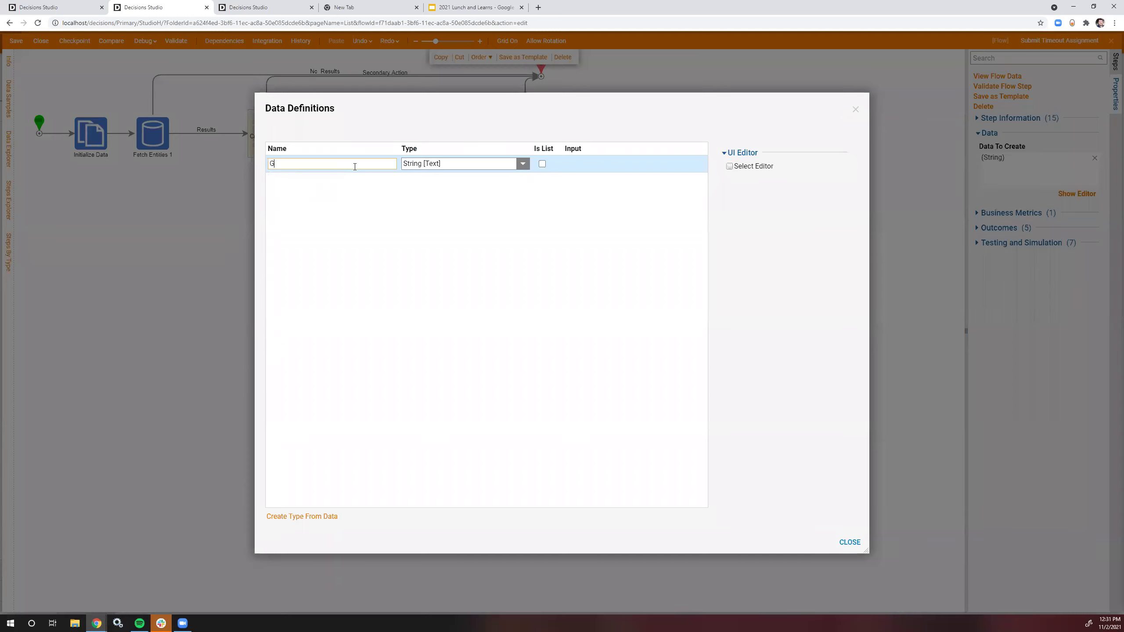
{"action": "type", "text": "ccount"}
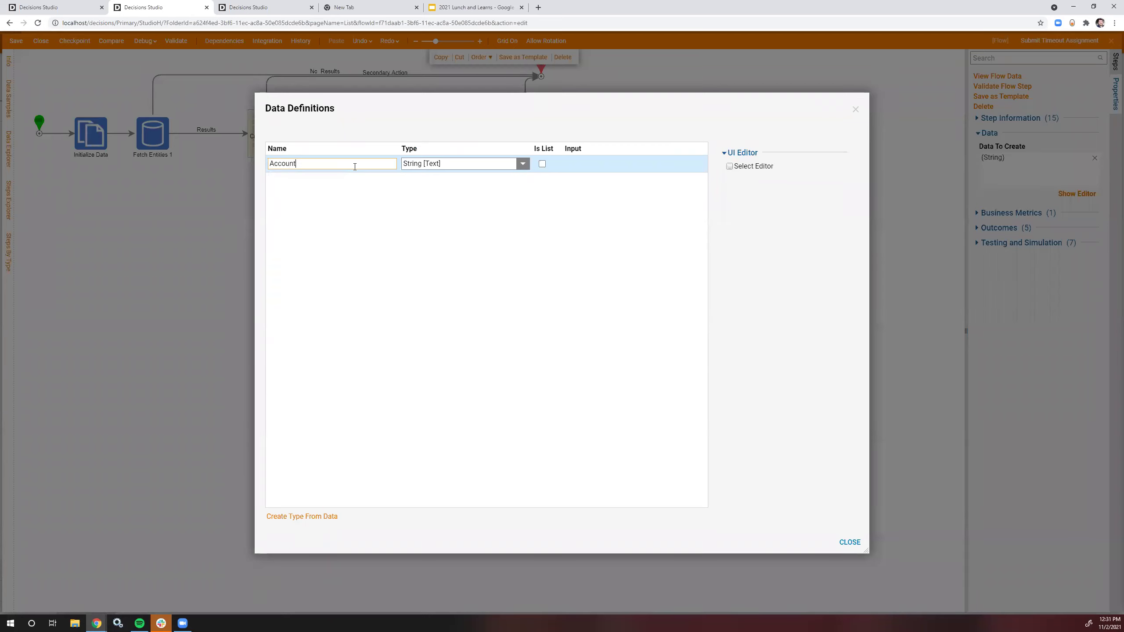
{"action": "type", "text": "Reviewer"}
{"action": "left_click", "coordinate": [694, 340]}
{"action": "left_click", "coordinate": [849, 542]}
Step: Map the Reviewer Account ID input to SelectedAccounts.AccountID
{"action": "left_click", "coordinate": [1079, 254]}
{"action": "left_click", "coordinate": [1013, 228]}
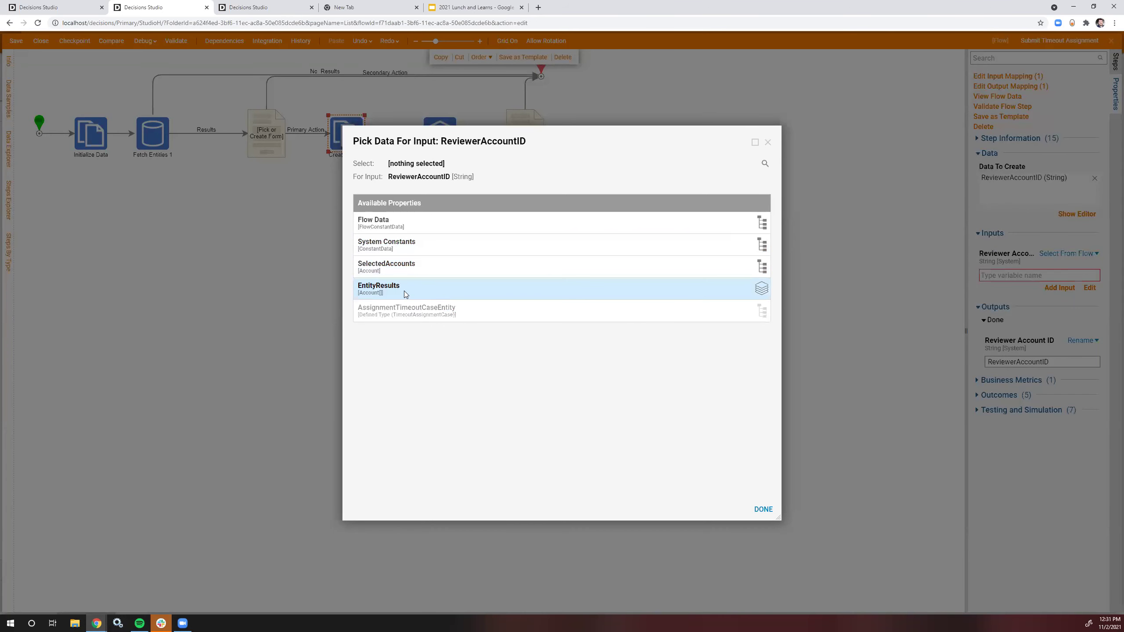
{"action": "left_click", "coordinate": [402, 273]}
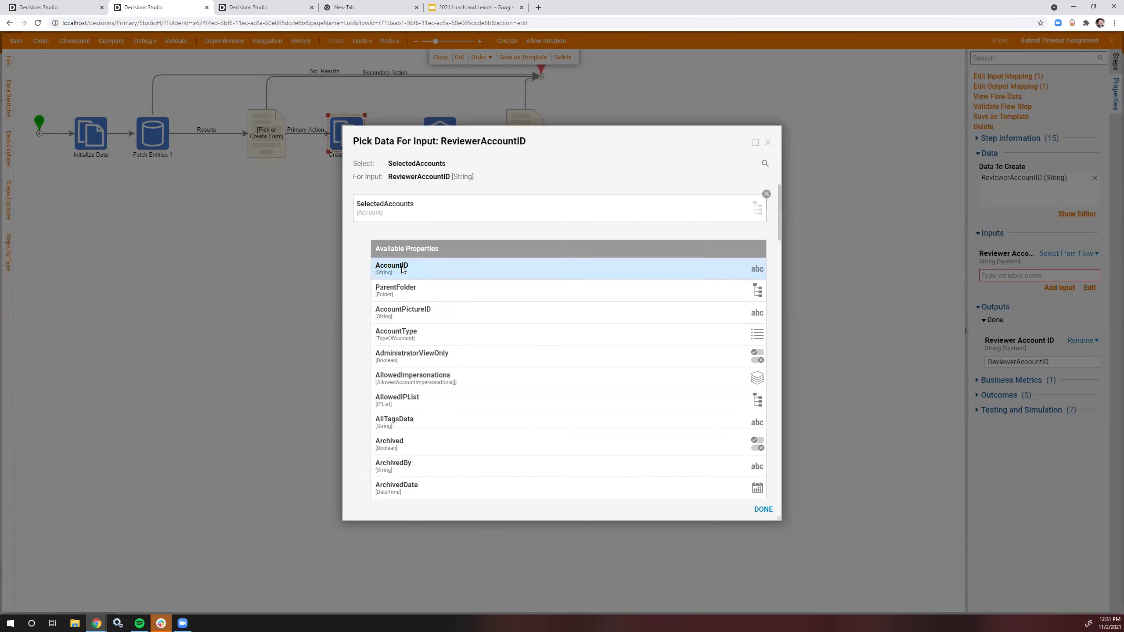
{"action": "left_click", "coordinate": [423, 271]}
{"action": "left_click", "coordinate": [764, 509]}
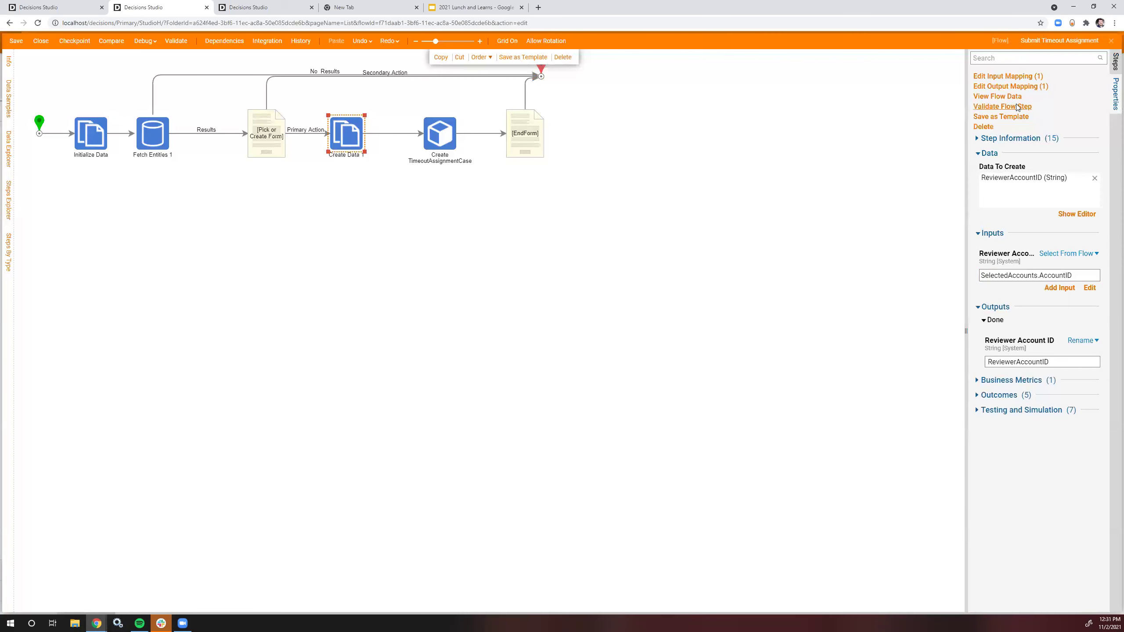
Step: Send Reviewer Account ID to the case's AssignedReviewerAccountID in output mapping, then save the flow
{"action": "left_click", "coordinate": [1010, 86]}
{"action": "left_click", "coordinate": [675, 120]}
{"action": "left_click_drag", "start_coordinate": [460, 98], "coordinate": [713, 229]}
{"action": "left_click", "coordinate": [1108, 602]}
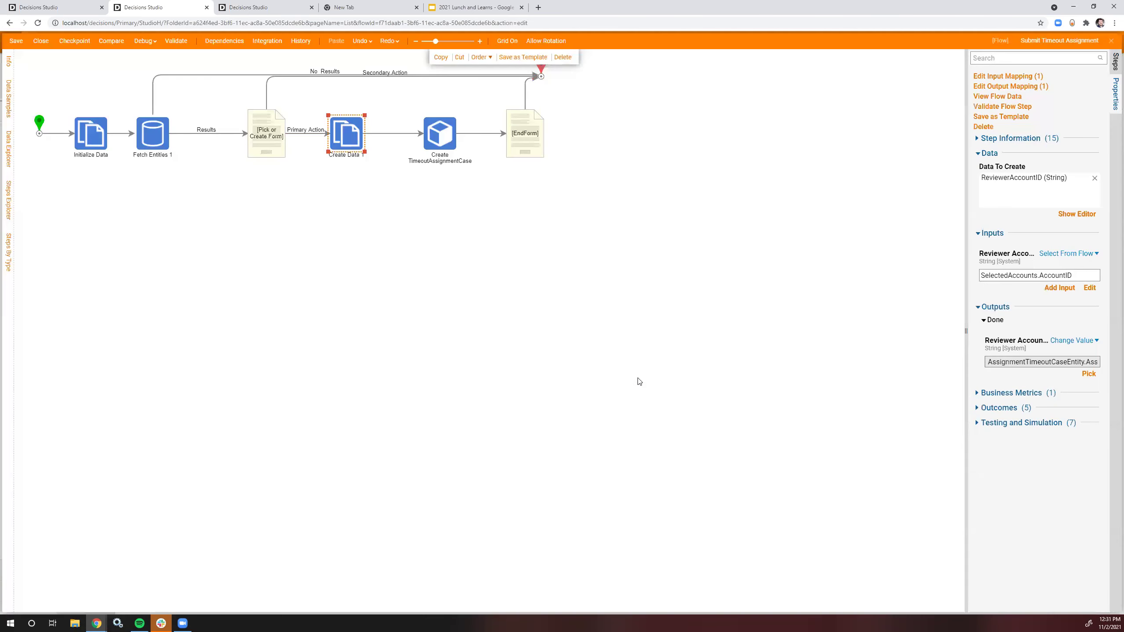
{"action": "left_click", "coordinate": [640, 382]}
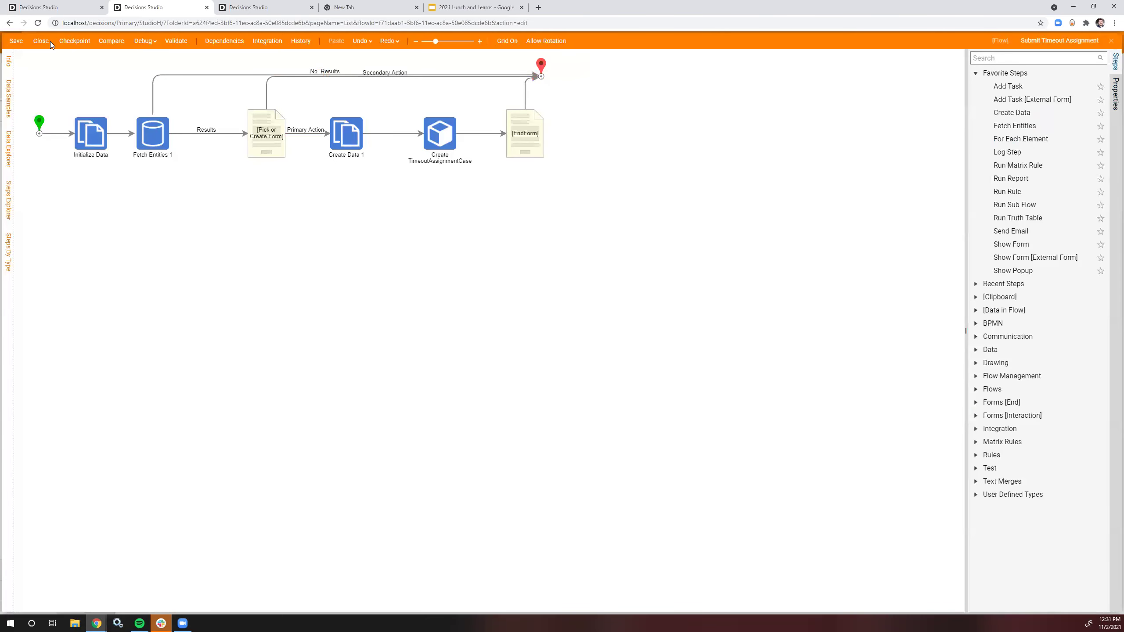
{"action": "left_click", "coordinate": [15, 41]}
{"action": "left_click", "coordinate": [644, 377]}
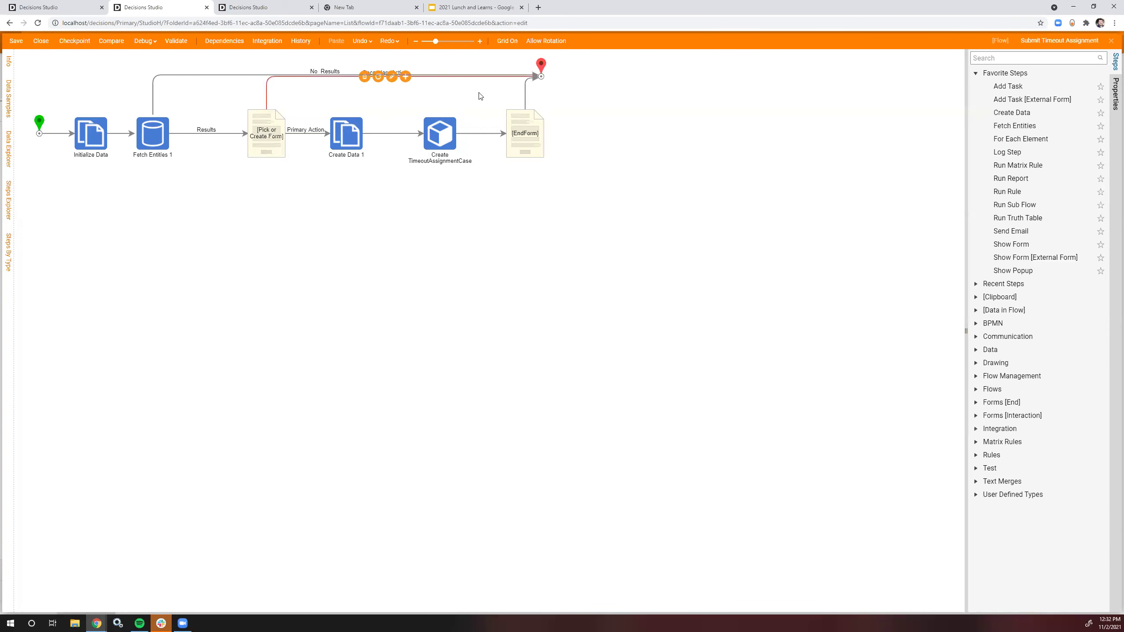
Step: Open the Timeout Assignment Subflow and delete its AssignedUserID flow input
{"action": "left_click", "coordinate": [1111, 41]}
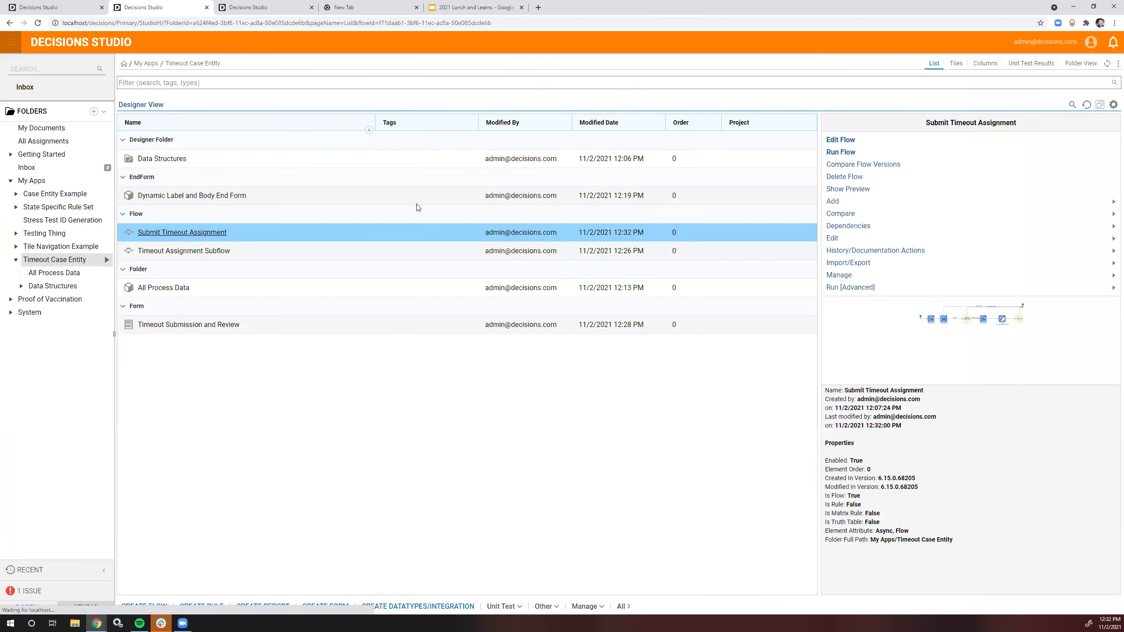
{"action": "left_click", "coordinate": [169, 252]}
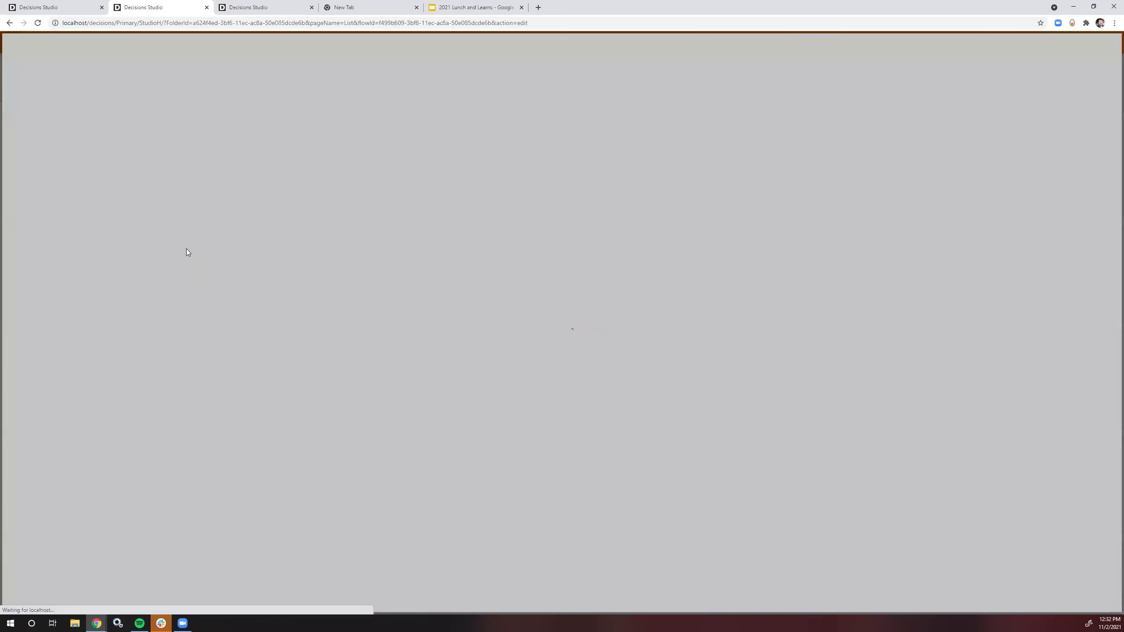
{"action": "left_click", "coordinate": [42, 71]}
{"action": "left_click", "coordinate": [1090, 189]}
Step: Map the case's AssignedReviewerAccountID into the form's Accounts and Groups assignee, then save
{"action": "left_click", "coordinate": [164, 72]}
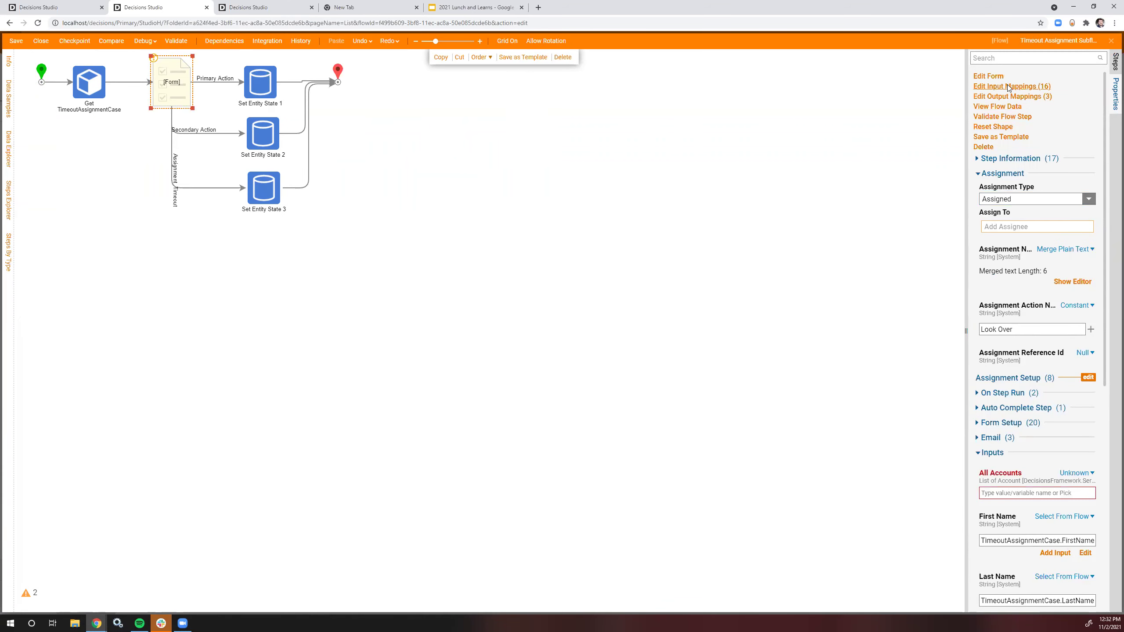
{"action": "left_click", "coordinate": [1028, 87]}
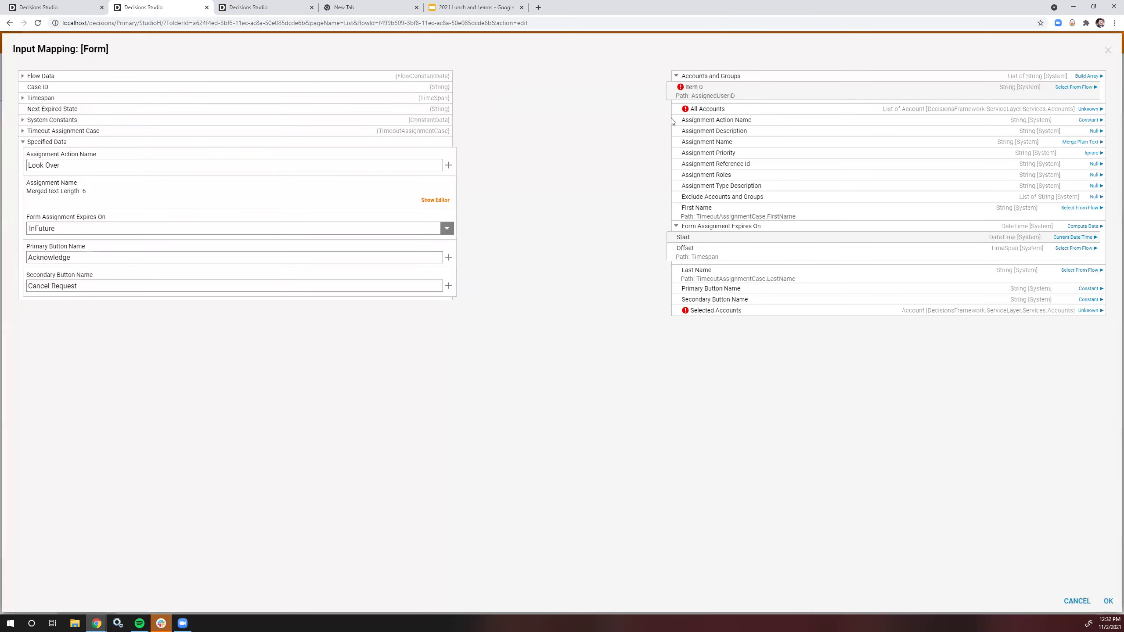
{"action": "left_click", "coordinate": [22, 131]}
{"action": "left_click_drag", "start_coordinate": [88, 299], "coordinate": [684, 88]}
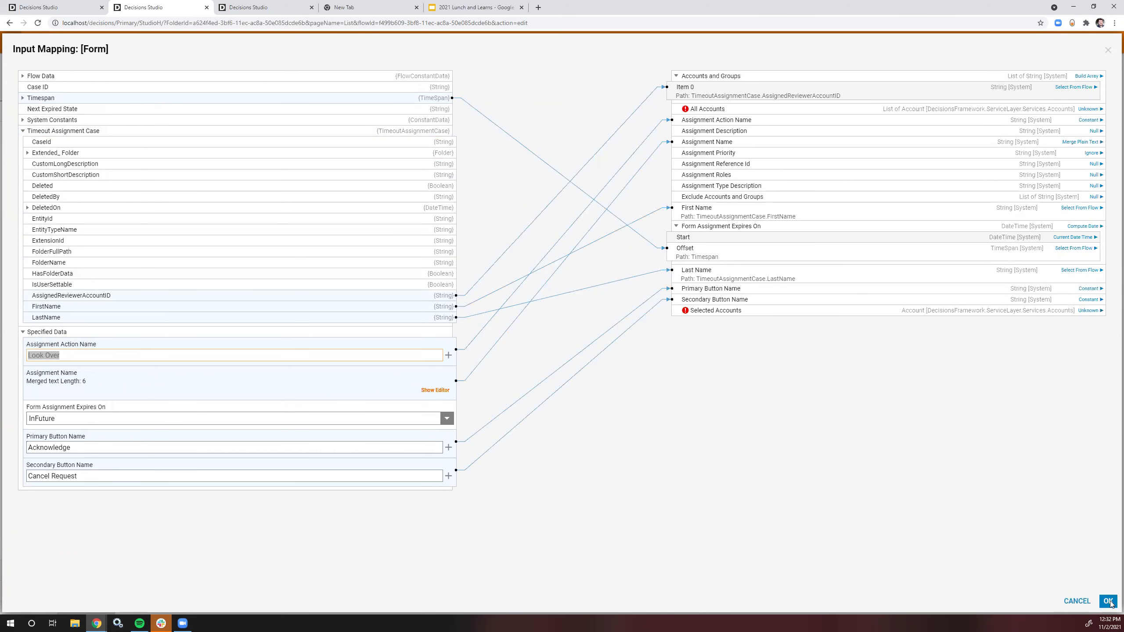
{"action": "left_click", "coordinate": [1108, 601]}
{"action": "left_click", "coordinate": [509, 241]}
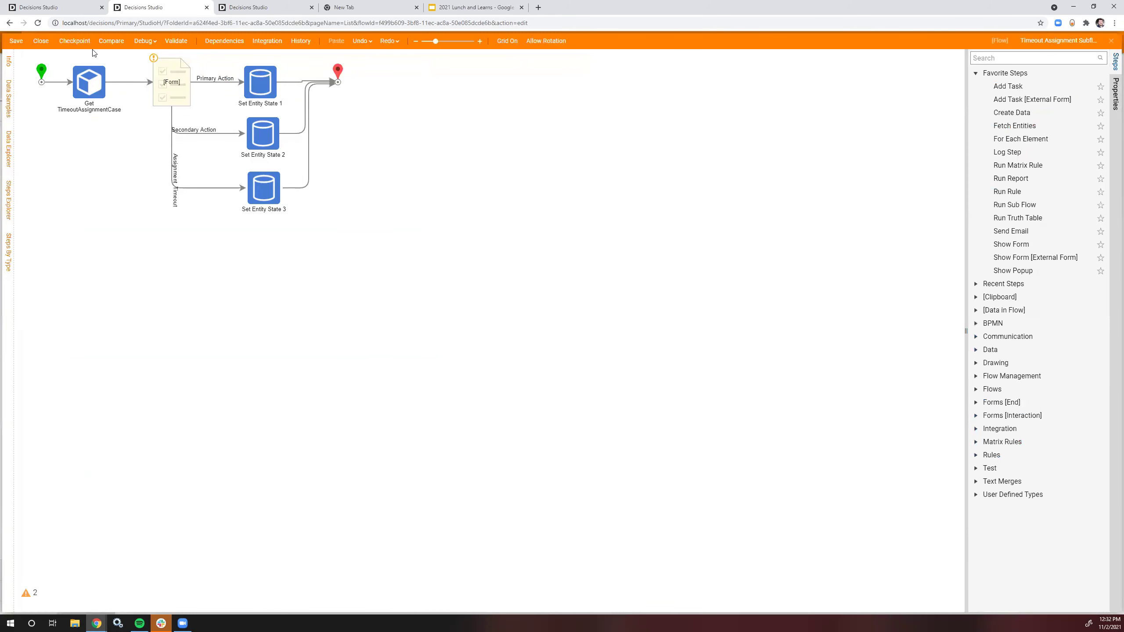
{"action": "left_click", "coordinate": [16, 41]}
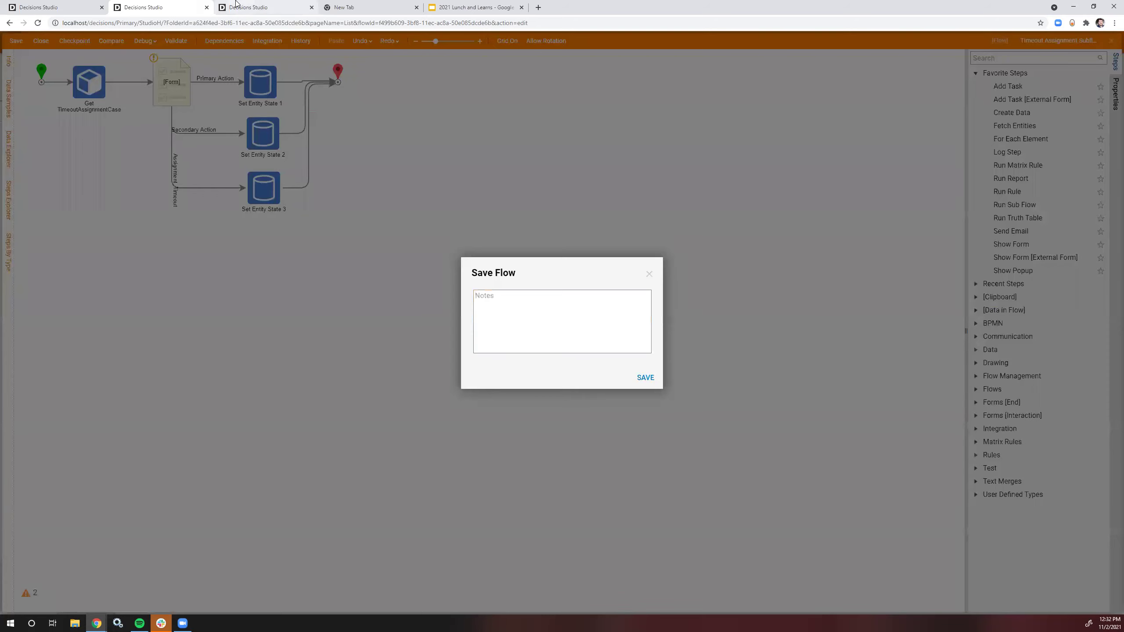
Step: Open TimeoutAssignmentCase in the case editor and confirm Set Entity State 1 sets Complete
{"action": "key", "text": "ctrl+Tab"}
{"action": "double_click", "coordinate": [230, 196]}
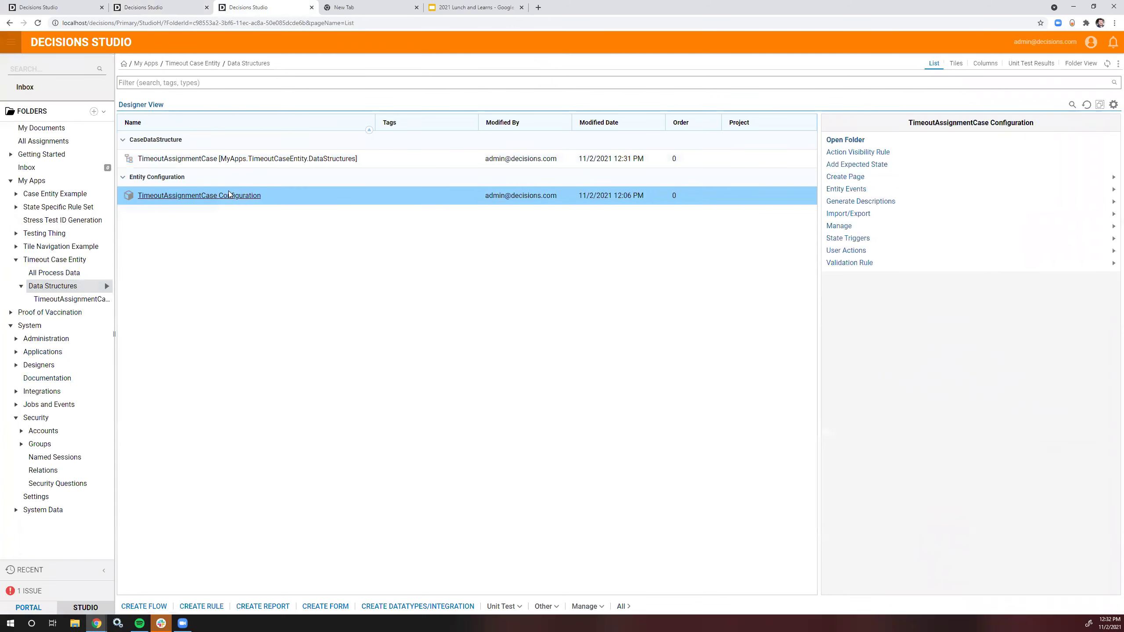
{"action": "left_click", "coordinate": [146, 8]}
{"action": "left_click", "coordinate": [649, 274]}
{"action": "left_click", "coordinate": [277, 85]}
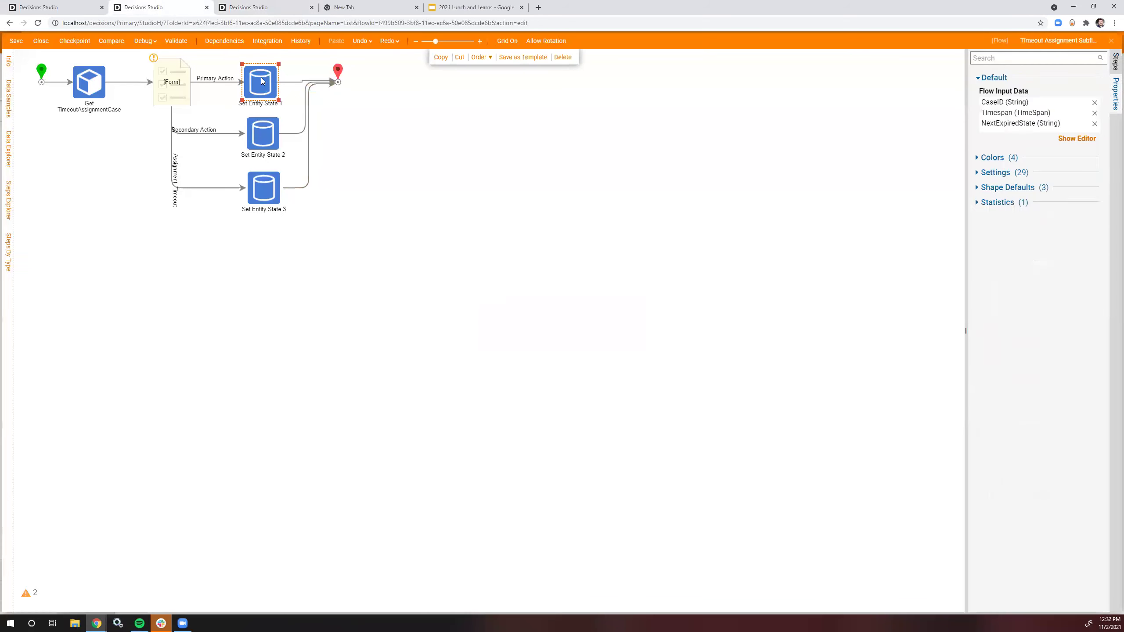
{"action": "left_click", "coordinate": [1033, 252]}
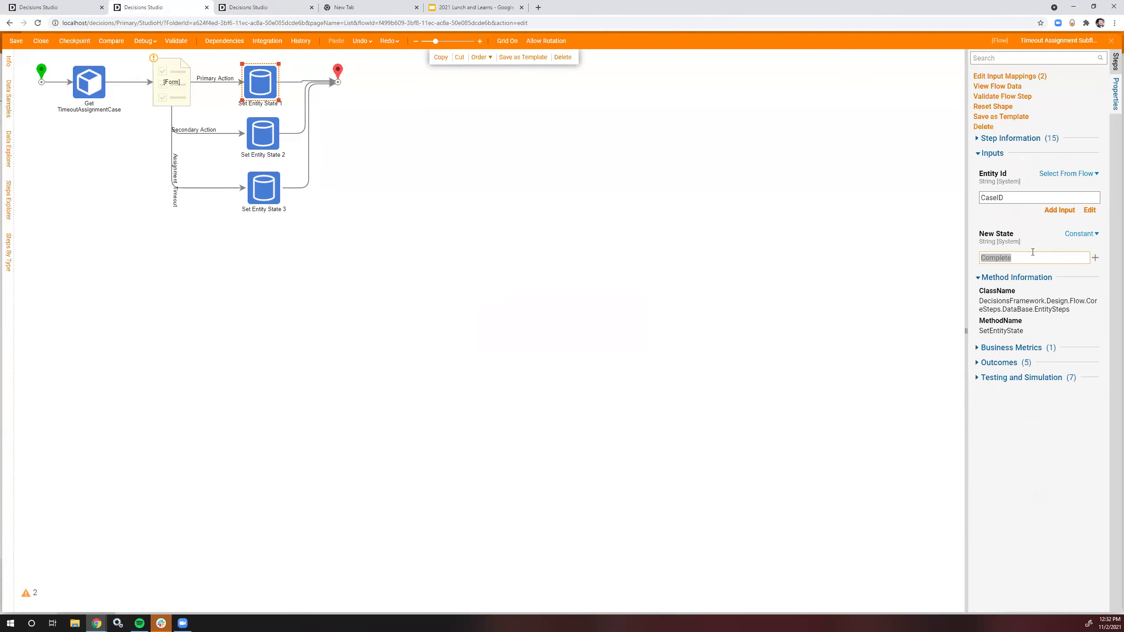
Step: Rename the case's second state from Completed to Complete and add another state
{"action": "left_click", "coordinate": [265, 7]}
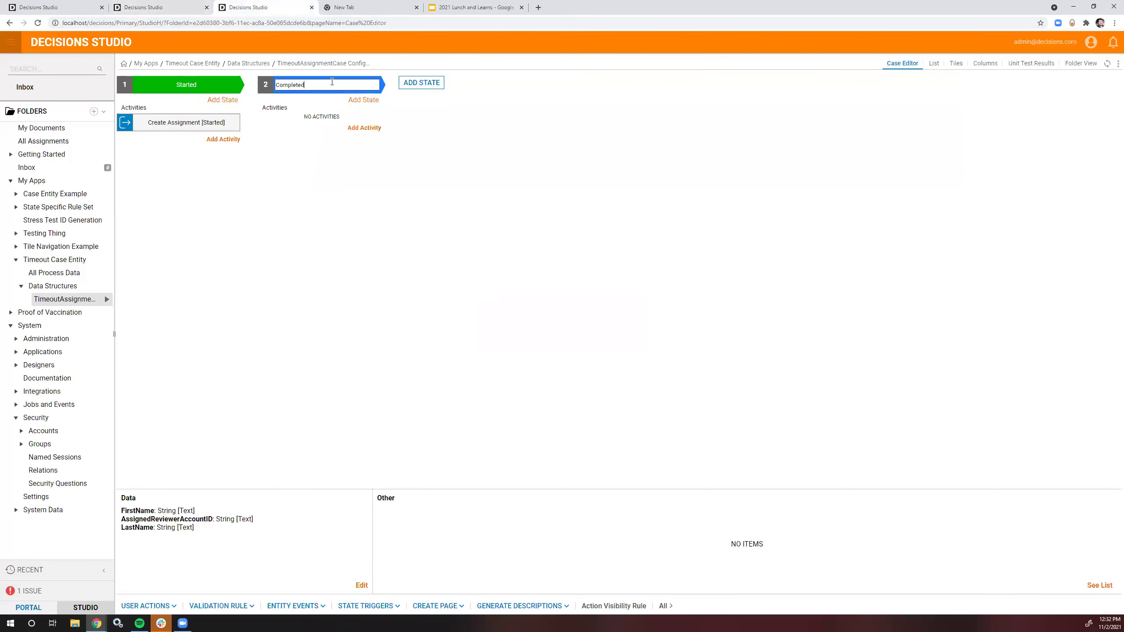
{"action": "double_click", "coordinate": [347, 86]}
{"action": "type", "text": "Complete"}
{"action": "key", "text": "Return"}
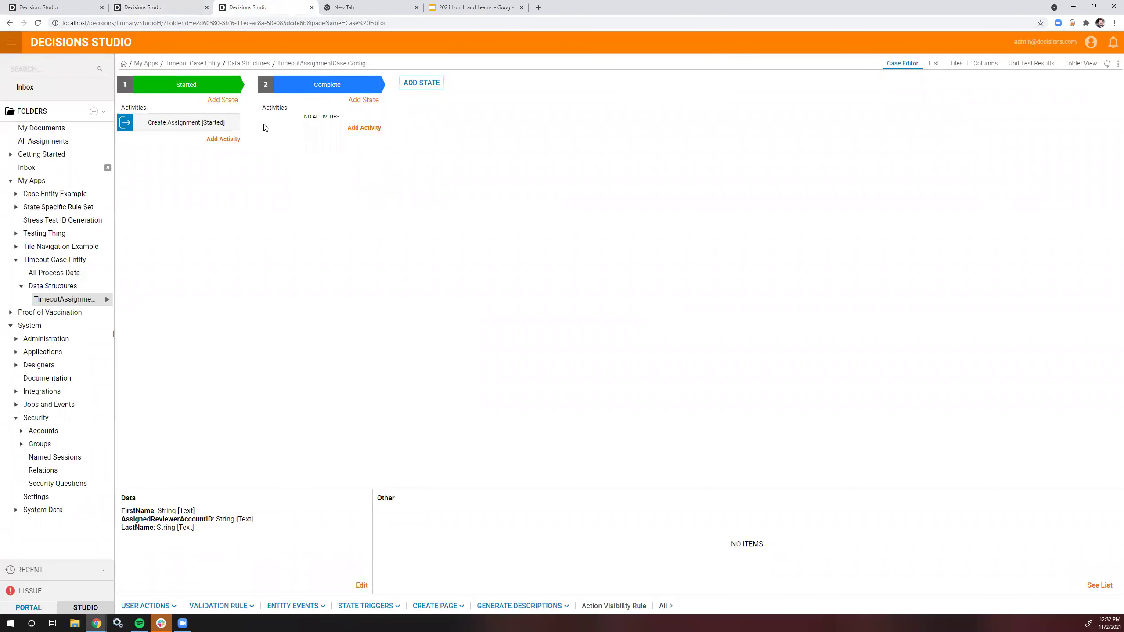
{"action": "left_click", "coordinate": [421, 82]}
Step: Check that Set Entity State 2 sets Cancelled and select that value for reuse
{"action": "left_click", "coordinate": [188, 7]}
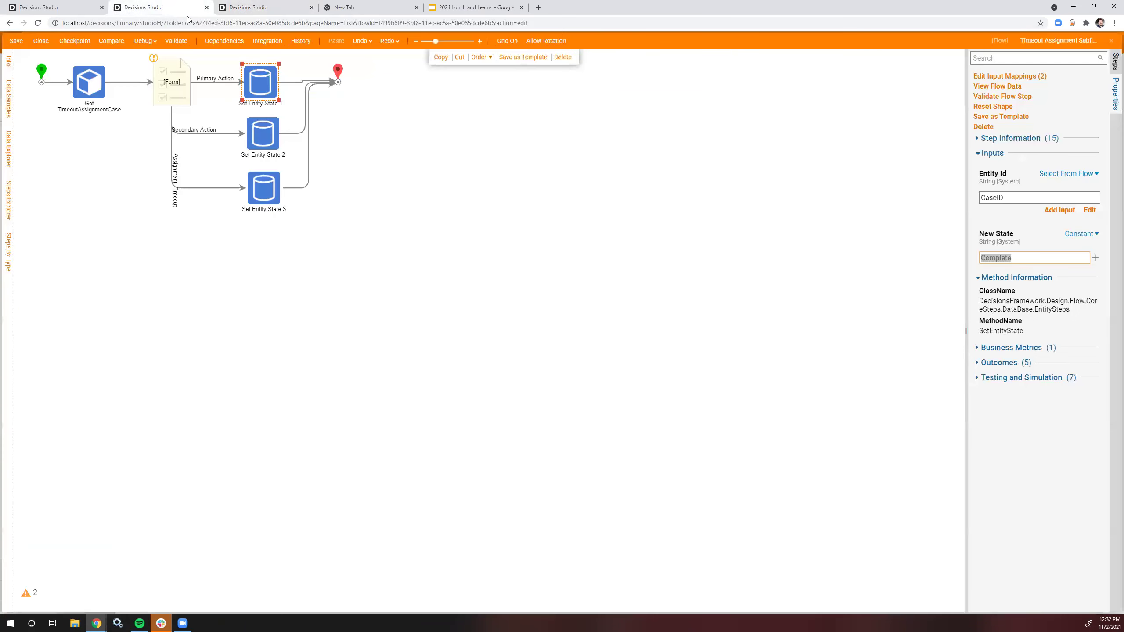
{"action": "left_click", "coordinate": [260, 127]}
{"action": "left_click", "coordinate": [1020, 260]}
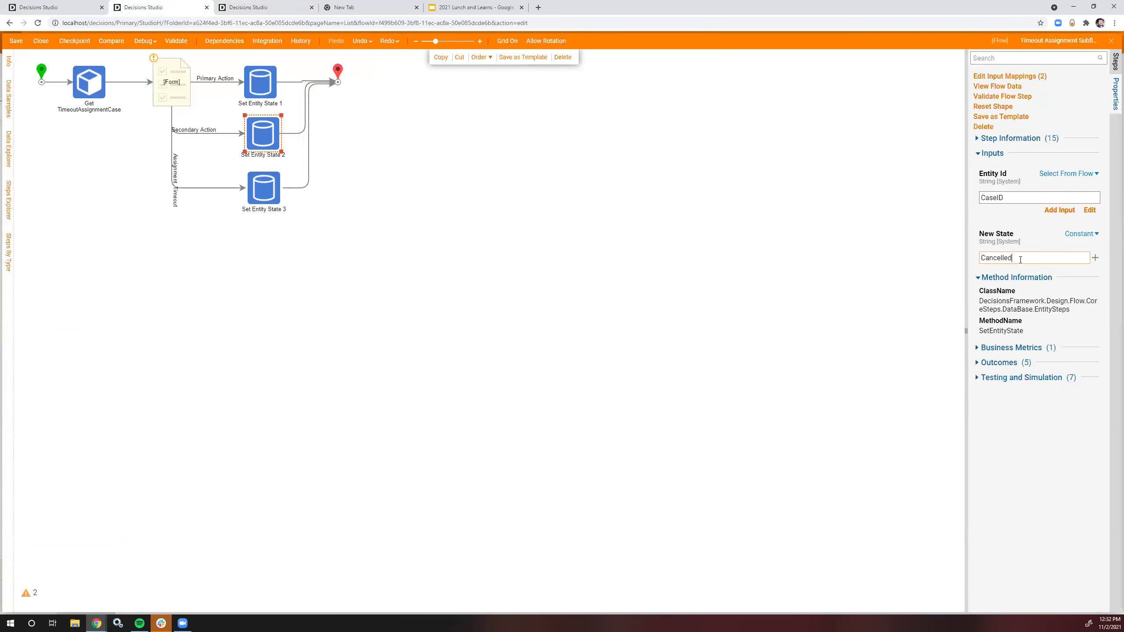
{"action": "double_click", "coordinate": [1027, 258]}
Step: Add a Cancelled state to the case using the copied name
{"action": "left_click", "coordinate": [283, 8]}
{"action": "left_click", "coordinate": [423, 85]}
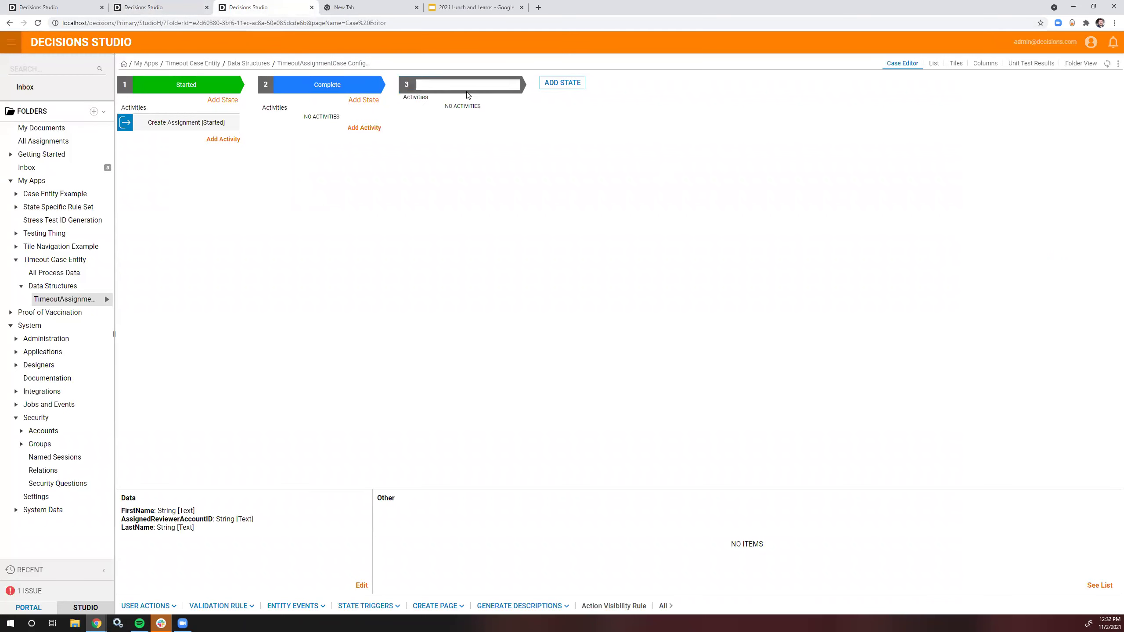
{"action": "key", "text": "ctrl+v"}
{"action": "left_click", "coordinate": [563, 160]}
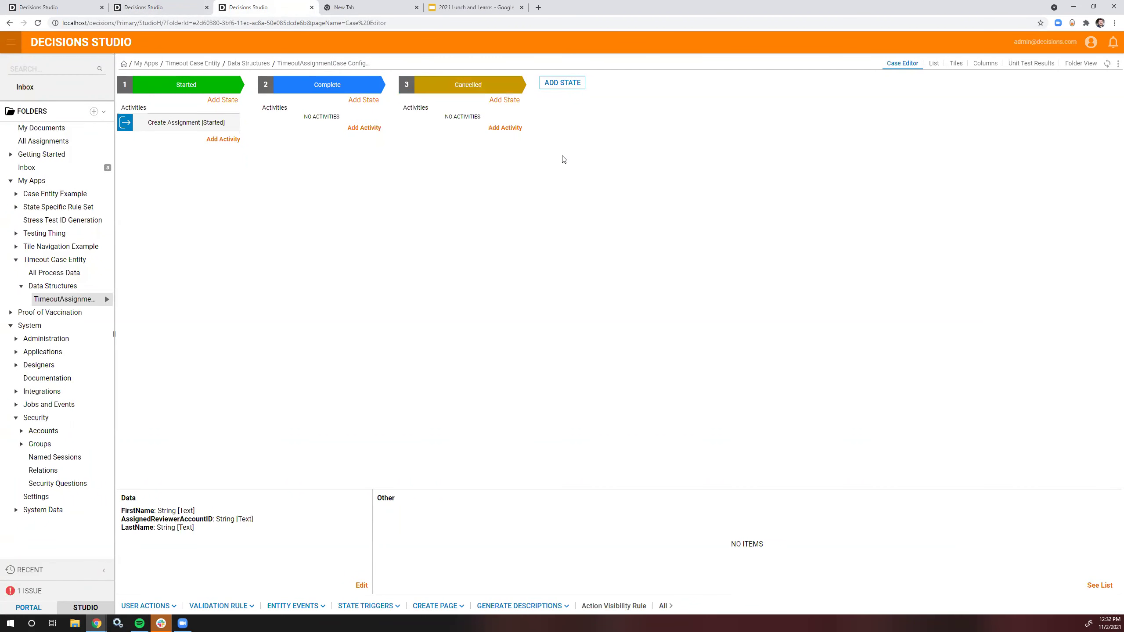
Step: Add a Warn state and move it to sit right after Started
{"action": "left_click", "coordinate": [564, 81]}
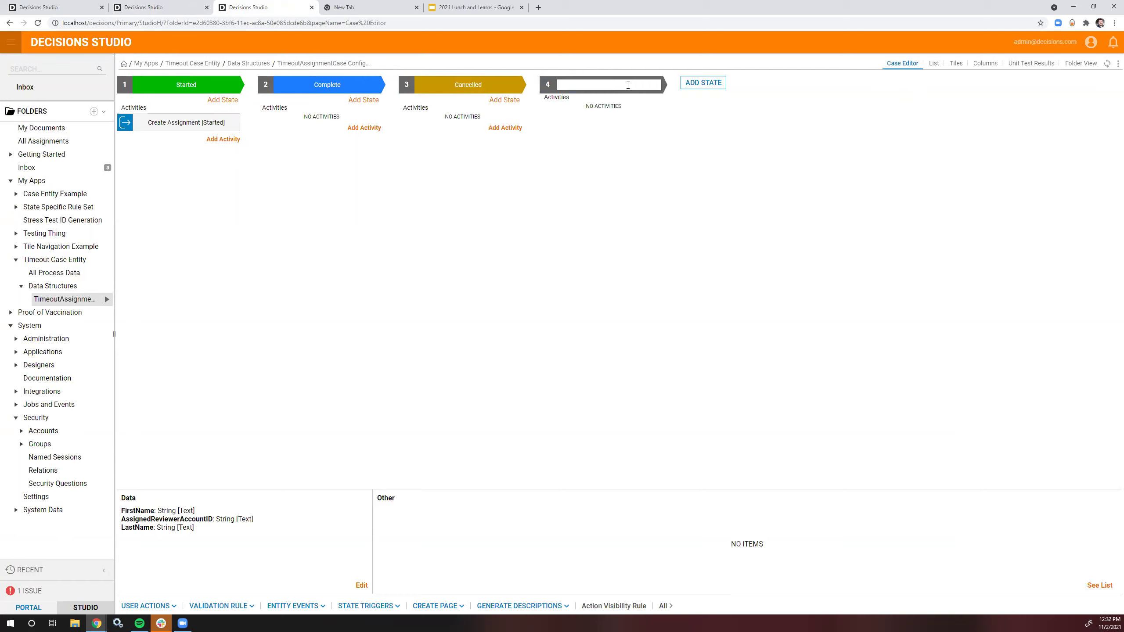
{"action": "type", "text": "St"}
{"action": "key", "text": "ctrl+shift+Left"}
{"action": "key", "text": "ctrl+shift+Left"}
{"action": "key", "text": "BackSpace"}
{"action": "type", "text": "Warn"}
{"action": "key", "text": "Return"}
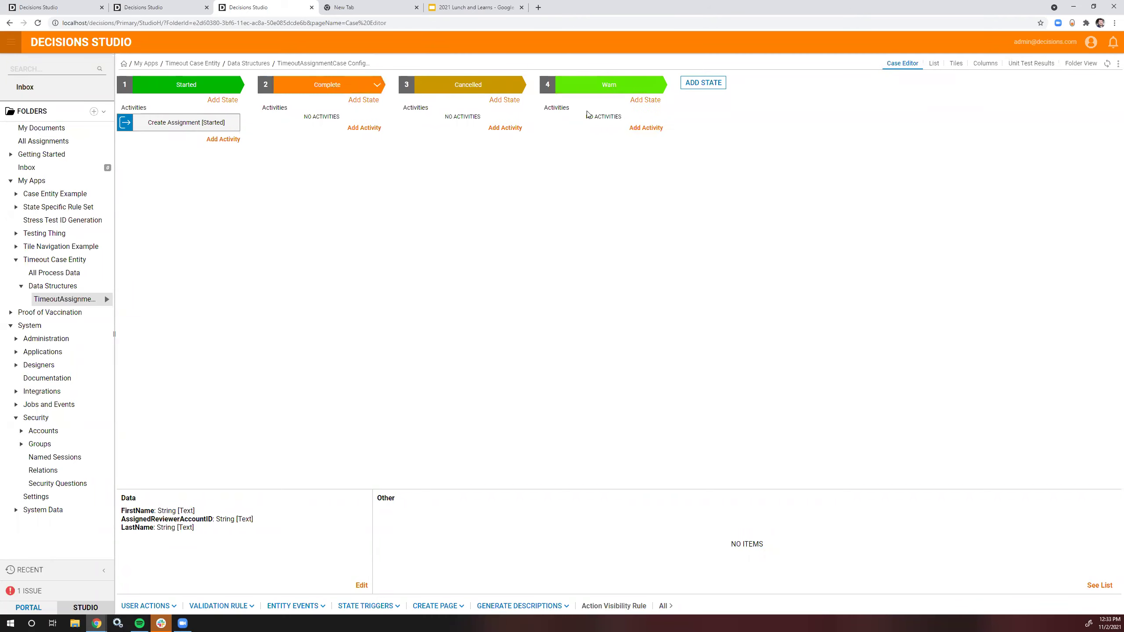
{"action": "left_click", "coordinate": [658, 85]}
{"action": "left_click", "coordinate": [653, 117]}
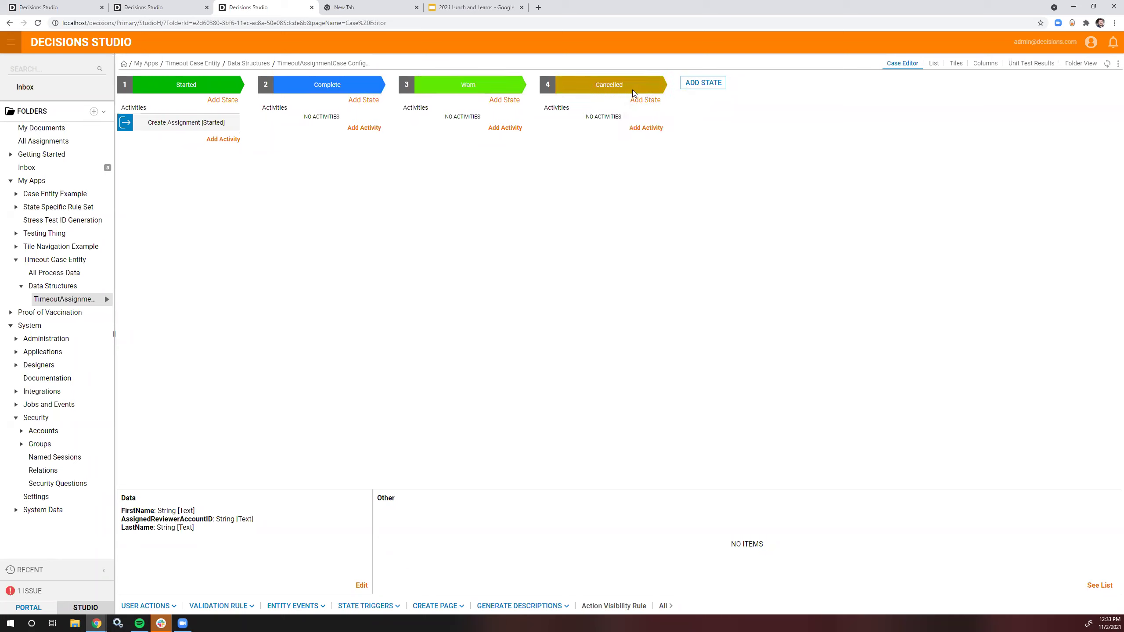
{"action": "left_click", "coordinate": [518, 86]}
{"action": "left_click", "coordinate": [524, 119]}
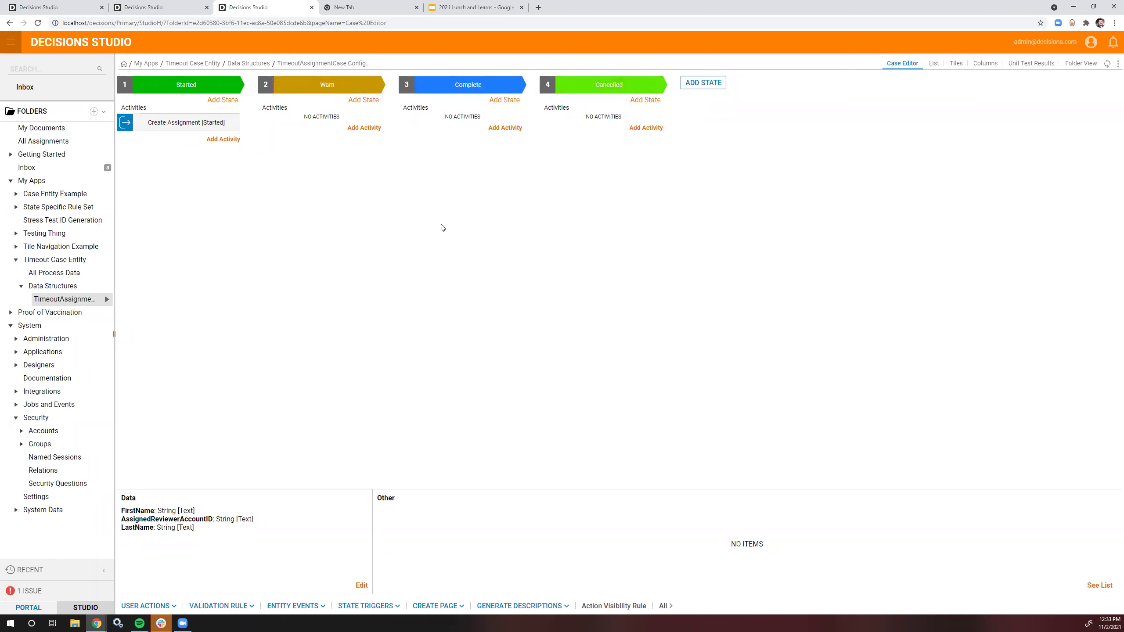
Step: Add a Late state and move it to sit right after Warn
{"action": "left_click", "coordinate": [703, 82]}
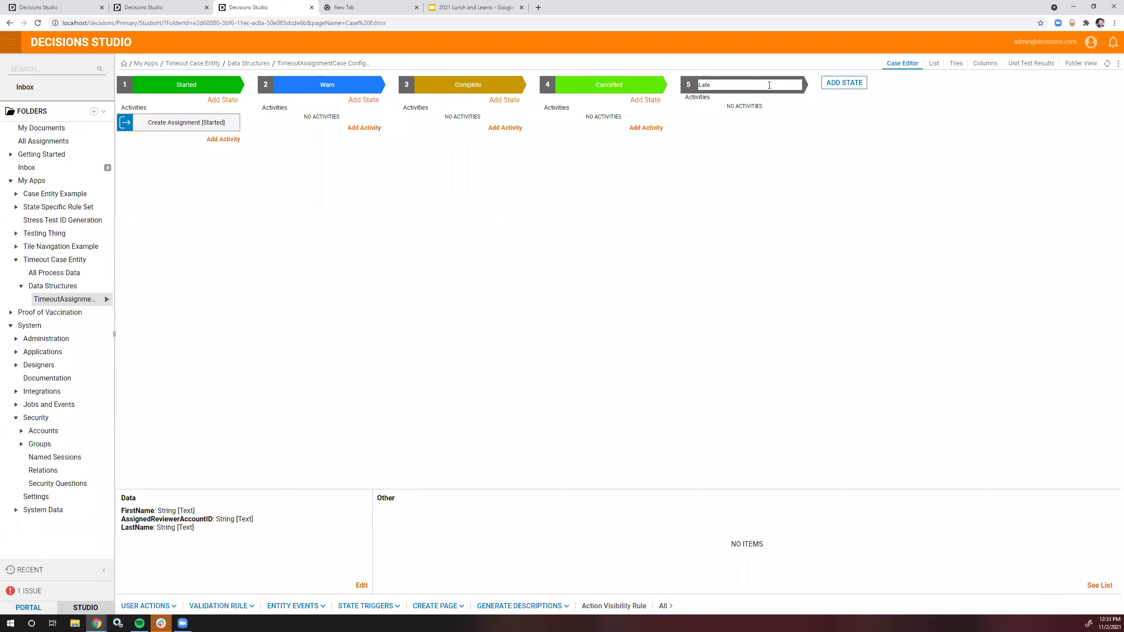
{"action": "type", "text": "Late"}
{"action": "key", "text": "Return"}
{"action": "left_click", "coordinate": [797, 85]}
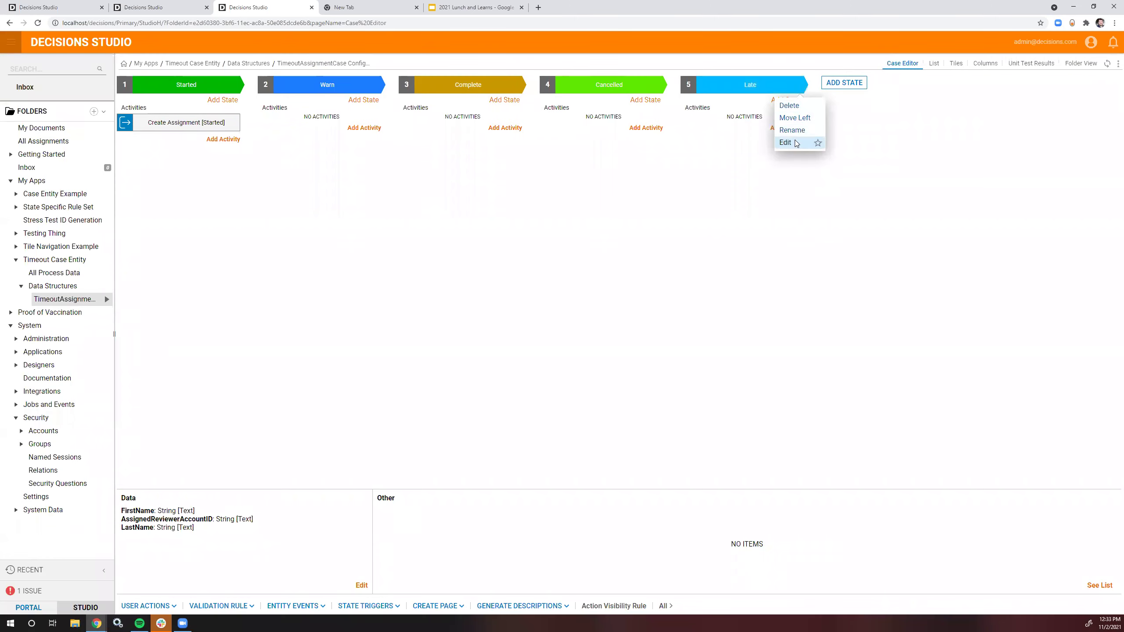
{"action": "left_click", "coordinate": [794, 118]}
{"action": "left_click", "coordinate": [659, 85]}
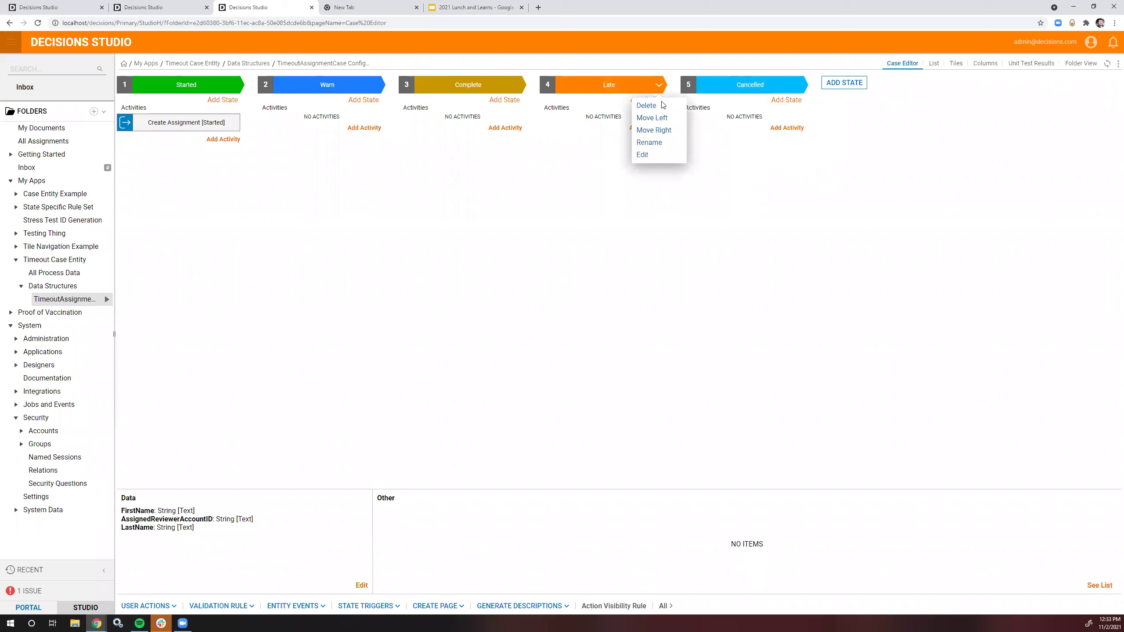
{"action": "left_click", "coordinate": [651, 118]}
Step: Add a Fully Expired state and move it to sit right after Late
{"action": "left_click", "coordinate": [844, 83]}
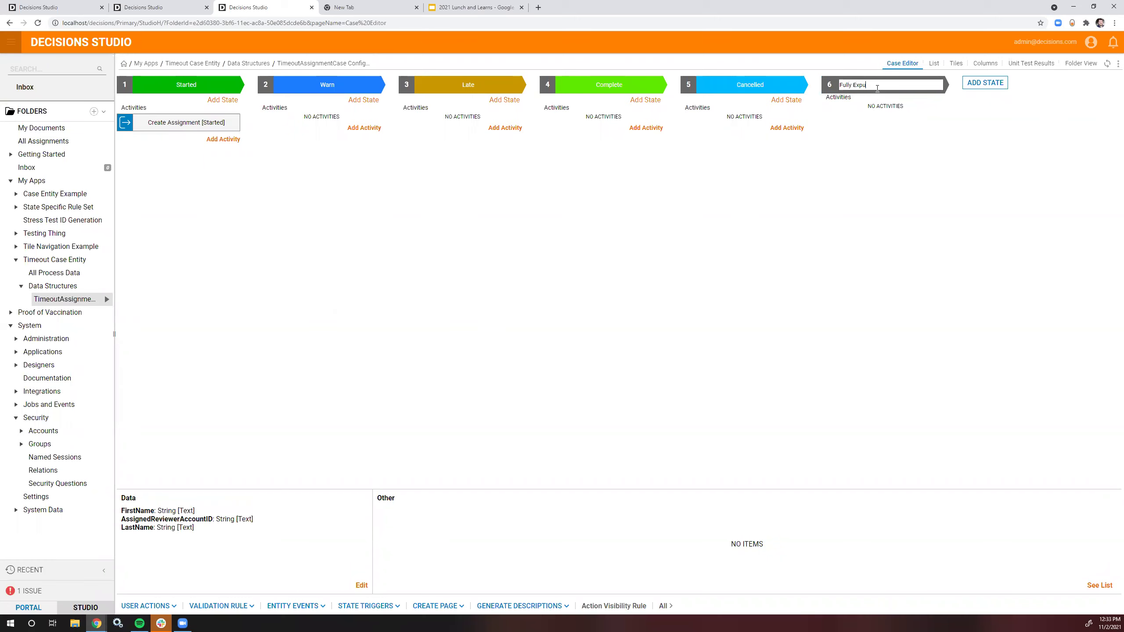
{"action": "key", "text": "Return"}
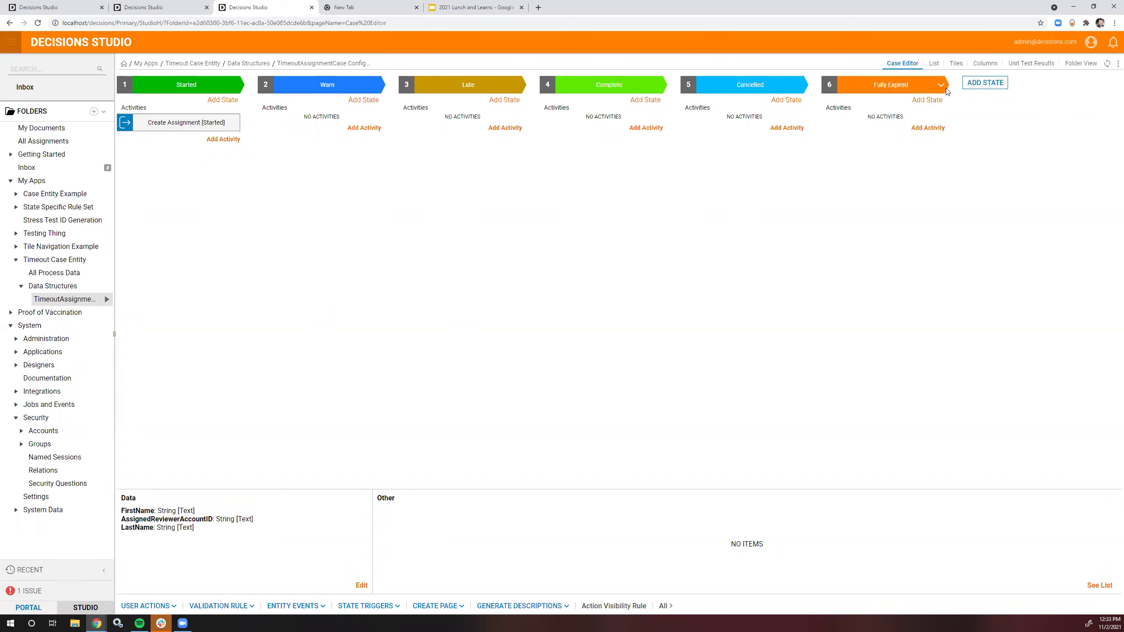
{"action": "left_click", "coordinate": [941, 85]}
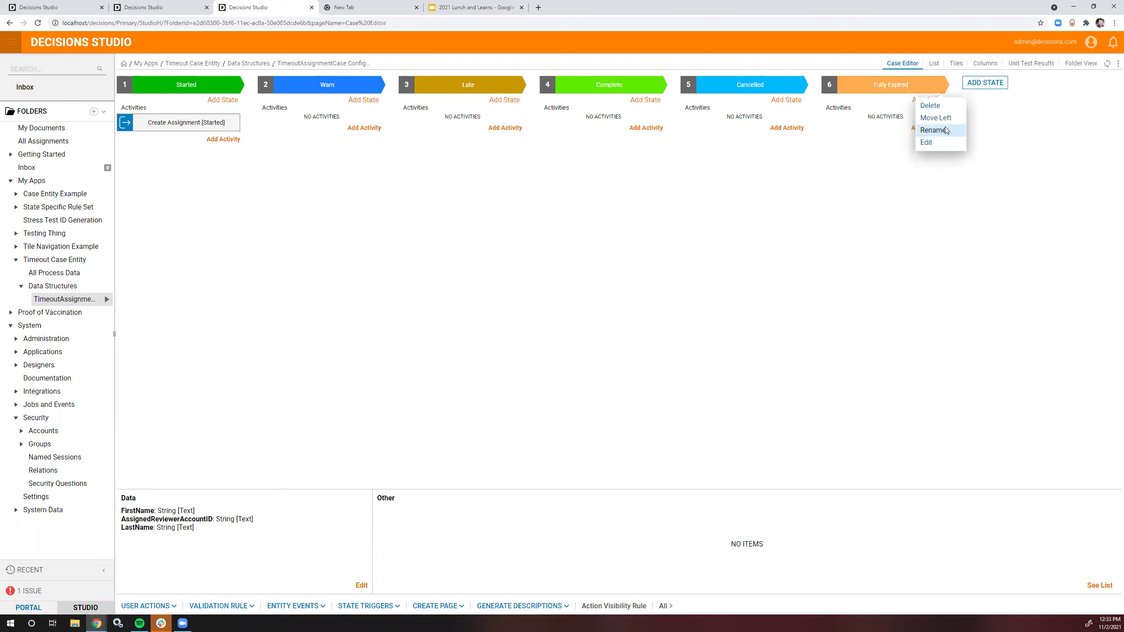
{"action": "left_click", "coordinate": [935, 118]}
{"action": "left_click", "coordinate": [799, 84]}
{"action": "left_click", "coordinate": [792, 116]}
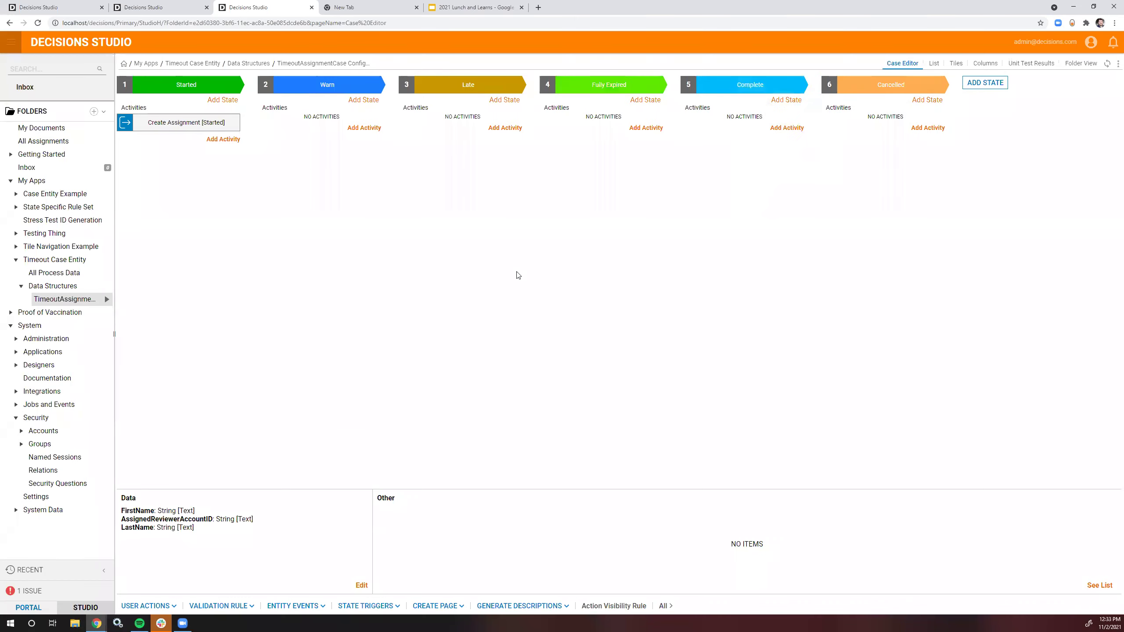
{"action": "left_click", "coordinate": [204, 123]}
Step: In the subflow, set the form step's All Accounts and Selected Accounts inputs to Ignore
{"action": "left_click", "coordinate": [672, 349]}
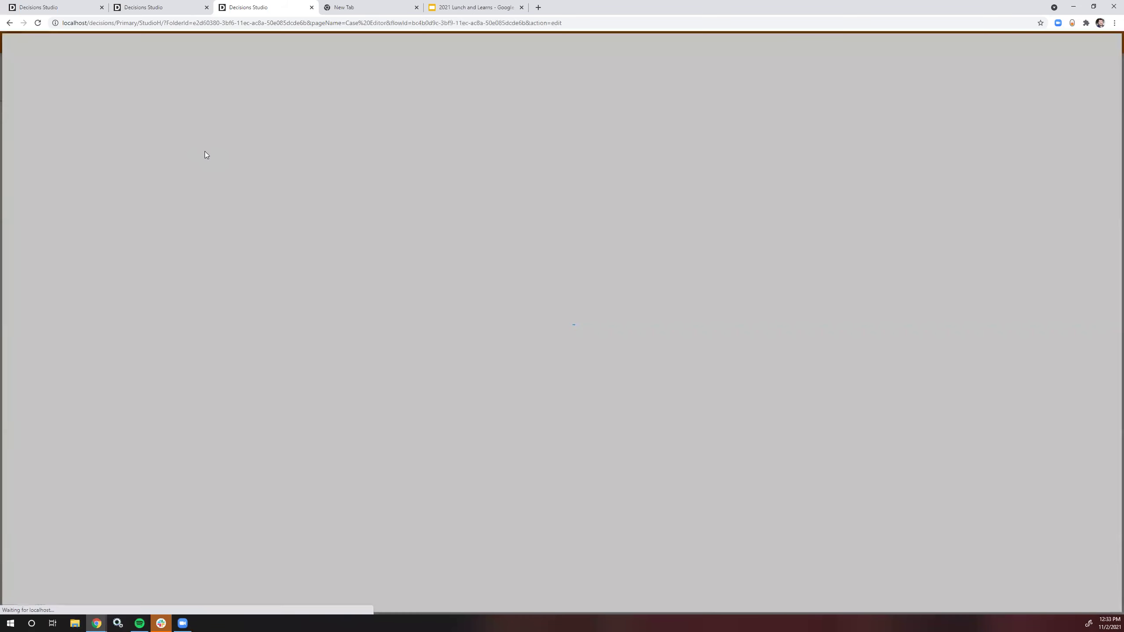
{"action": "left_click", "coordinate": [149, 7]}
{"action": "left_click", "coordinate": [167, 77]}
{"action": "scroll", "coordinate": [1070, 350], "scroll_direction": "down", "scroll_amount": 5}
{"action": "scroll", "coordinate": [1070, 350], "scroll_direction": "down", "scroll_amount": 1}
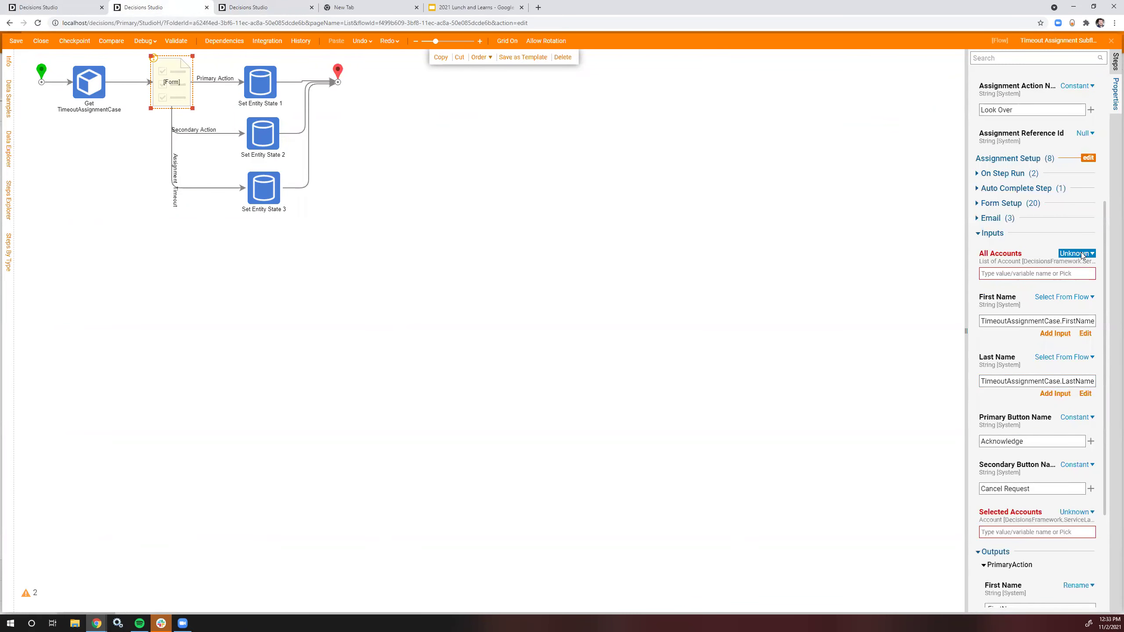
{"action": "left_click", "coordinate": [1080, 253]}
{"action": "left_click", "coordinate": [1009, 261]}
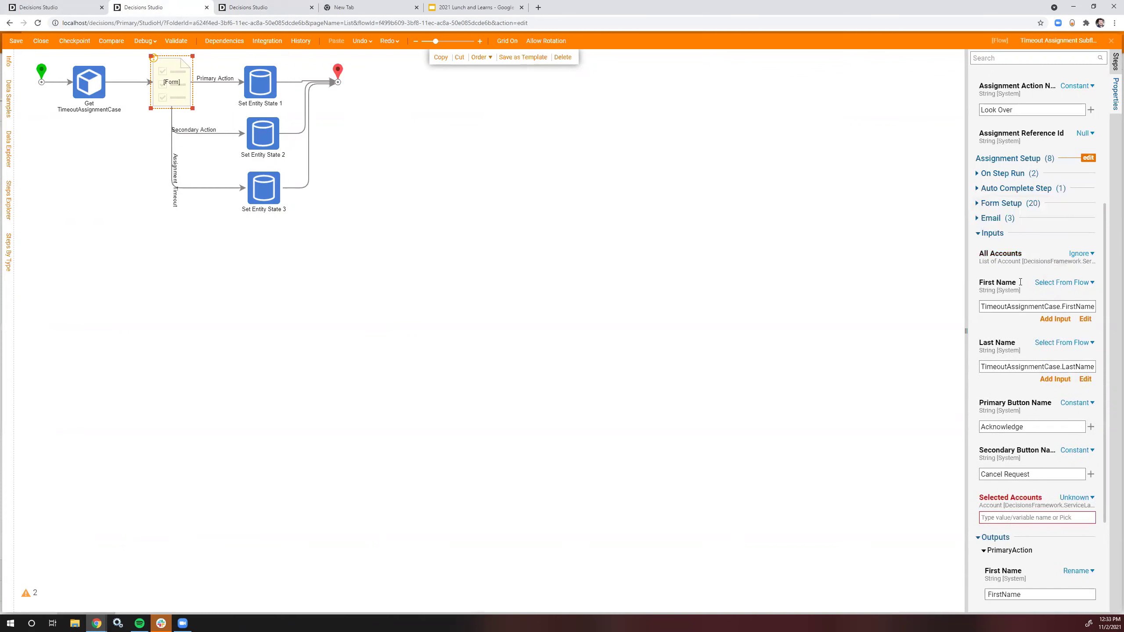
{"action": "left_click", "coordinate": [1075, 497]}
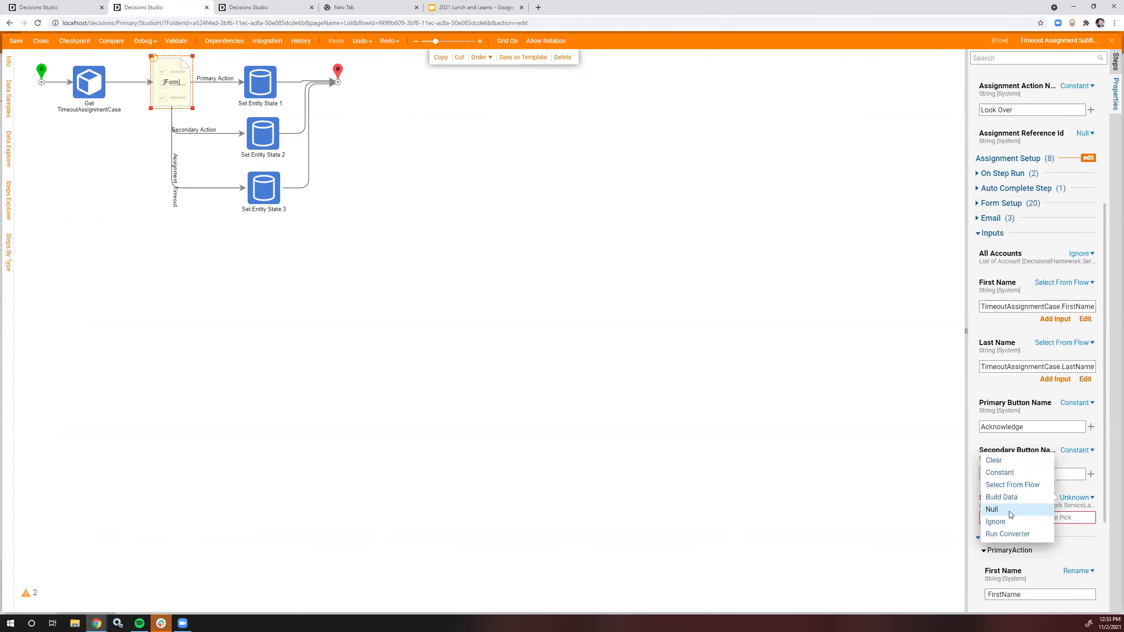
{"action": "left_click", "coordinate": [1007, 520]}
{"action": "scroll", "coordinate": [1016, 394], "scroll_direction": "down", "scroll_amount": 3}
{"action": "scroll", "coordinate": [777, 326], "scroll_direction": "up", "scroll_amount": 5}
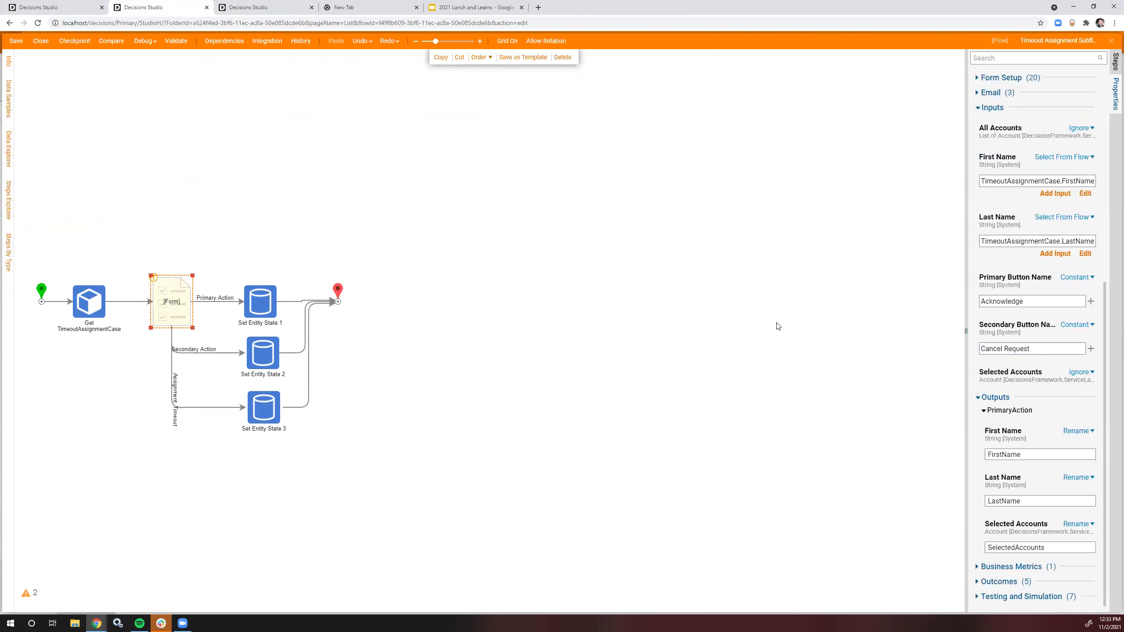
{"action": "scroll", "coordinate": [778, 319], "scroll_direction": "down", "scroll_amount": 5}
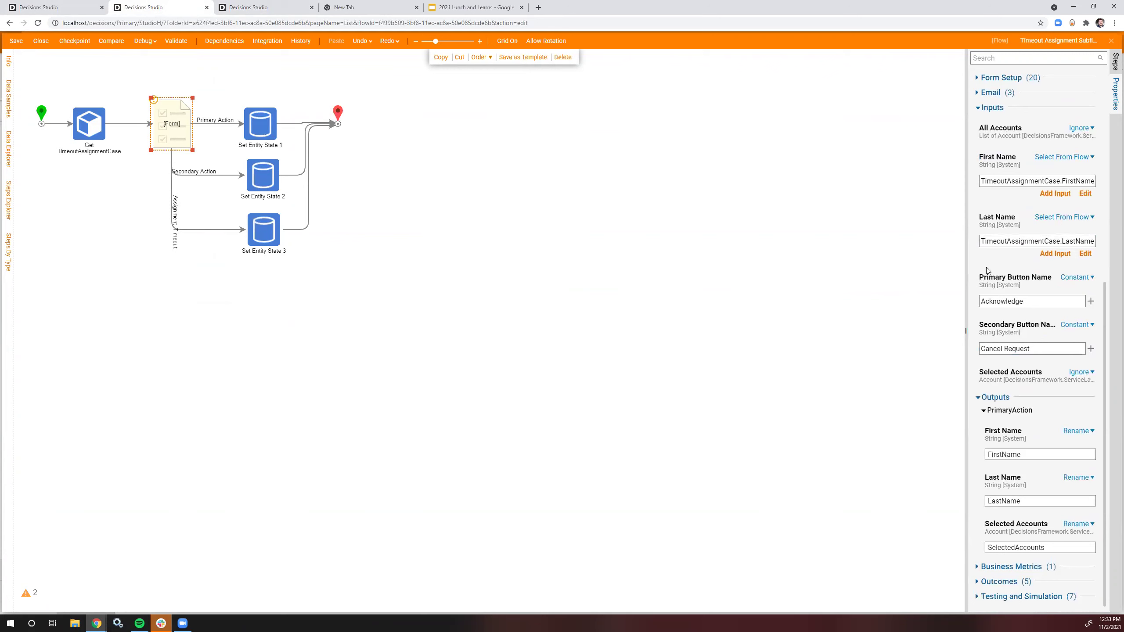
{"action": "left_click", "coordinate": [321, 164]}
Step: Close the Create Assignment [Started] flow without saving
{"action": "left_click_drag", "start_coordinate": [461, 320], "coordinate": [312, 129]}
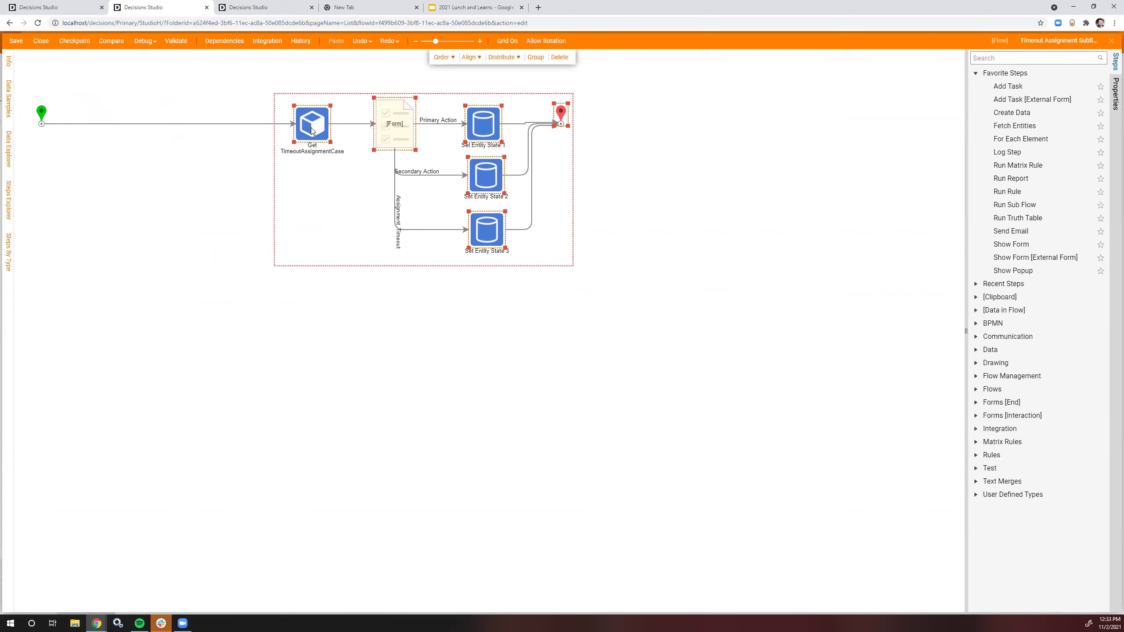
{"action": "left_click", "coordinate": [237, 6]}
{"action": "left_click", "coordinate": [42, 7]}
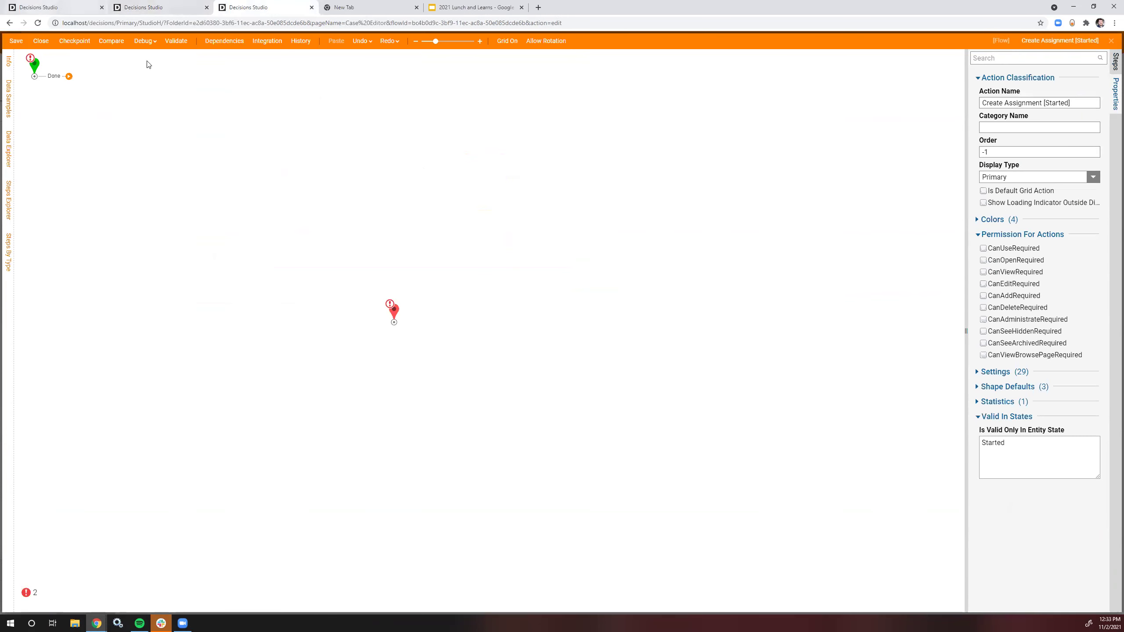
{"action": "left_click", "coordinate": [41, 41]}
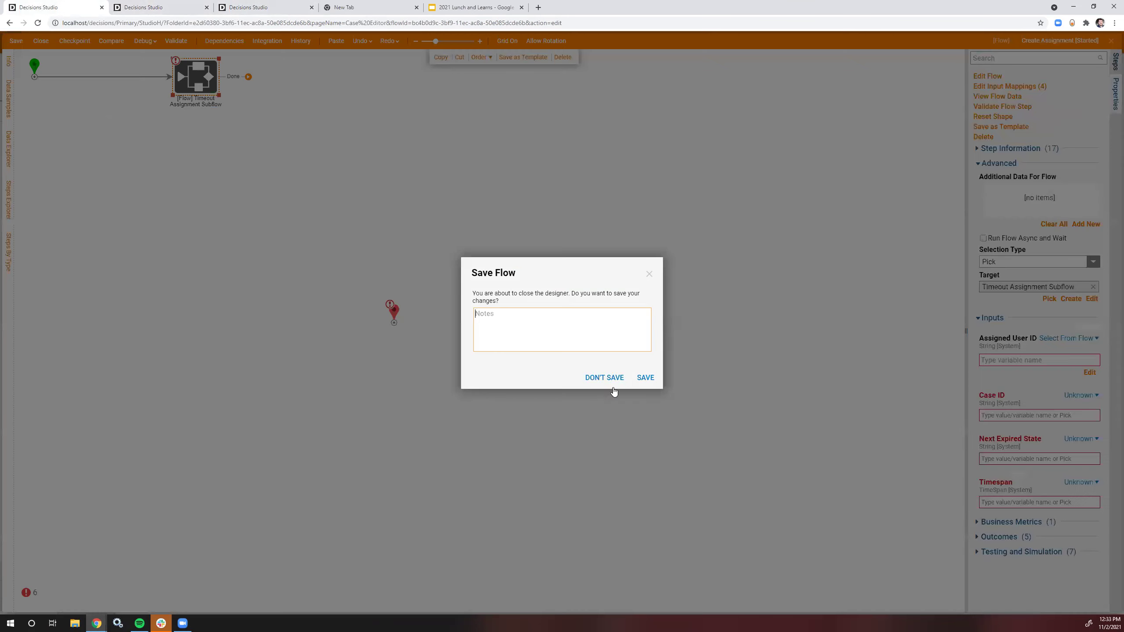
{"action": "left_click", "coordinate": [603, 378]}
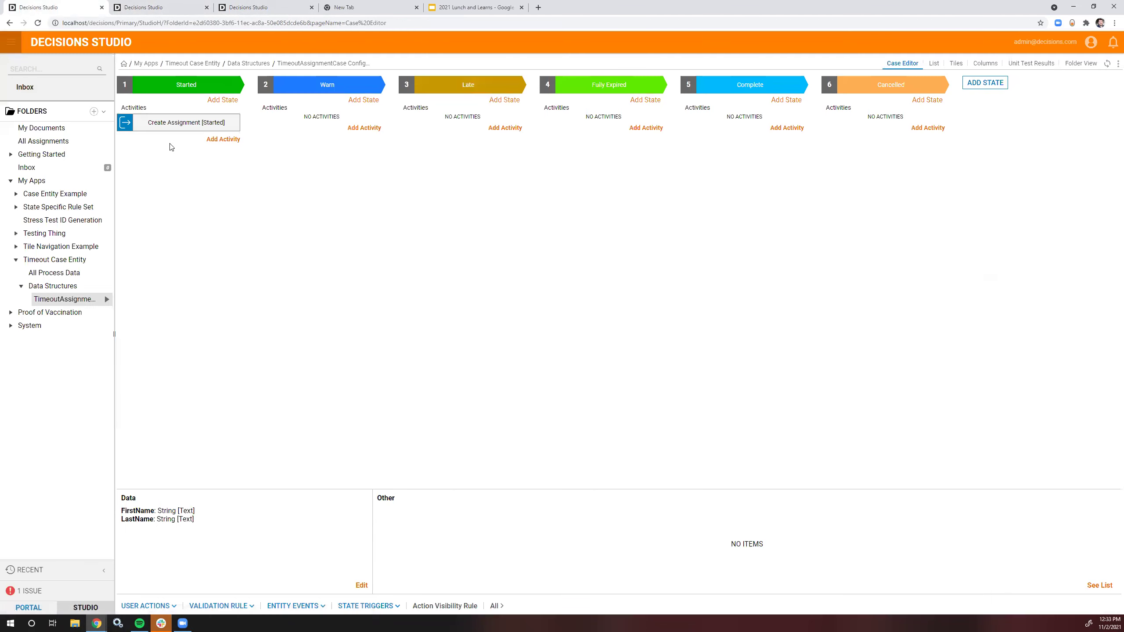
Step: Open Submit Timeout Assignment, copy its accounts Fetch Entities step, then open the Timeout Assignment Subflow
{"action": "left_click", "coordinate": [55, 259]}
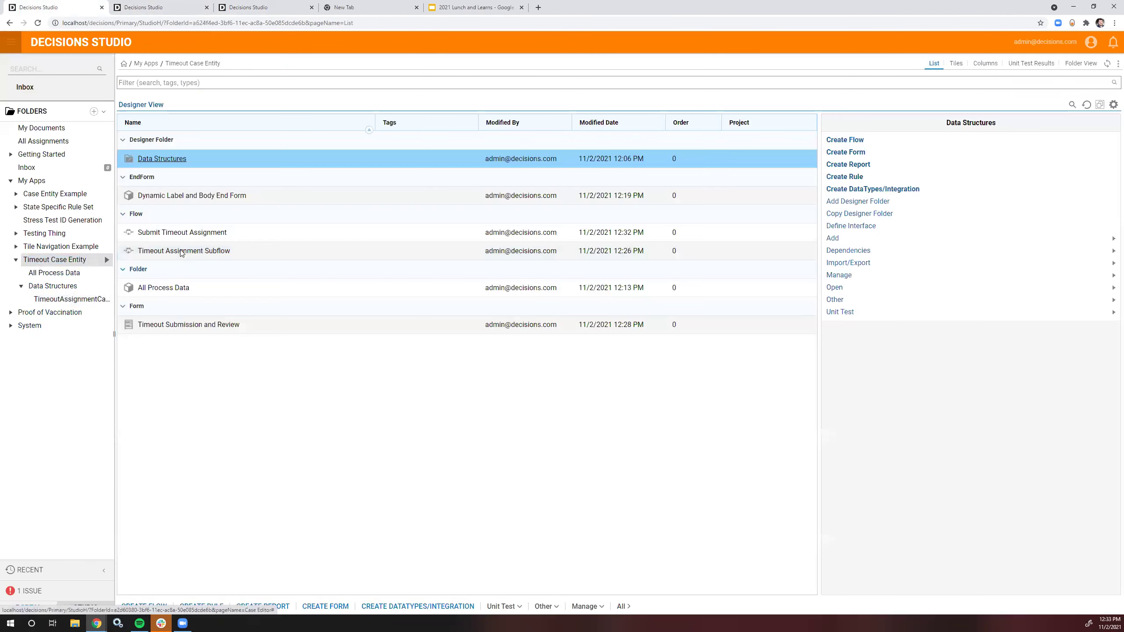
{"action": "left_click", "coordinate": [194, 232]}
{"action": "left_click", "coordinate": [194, 232]}
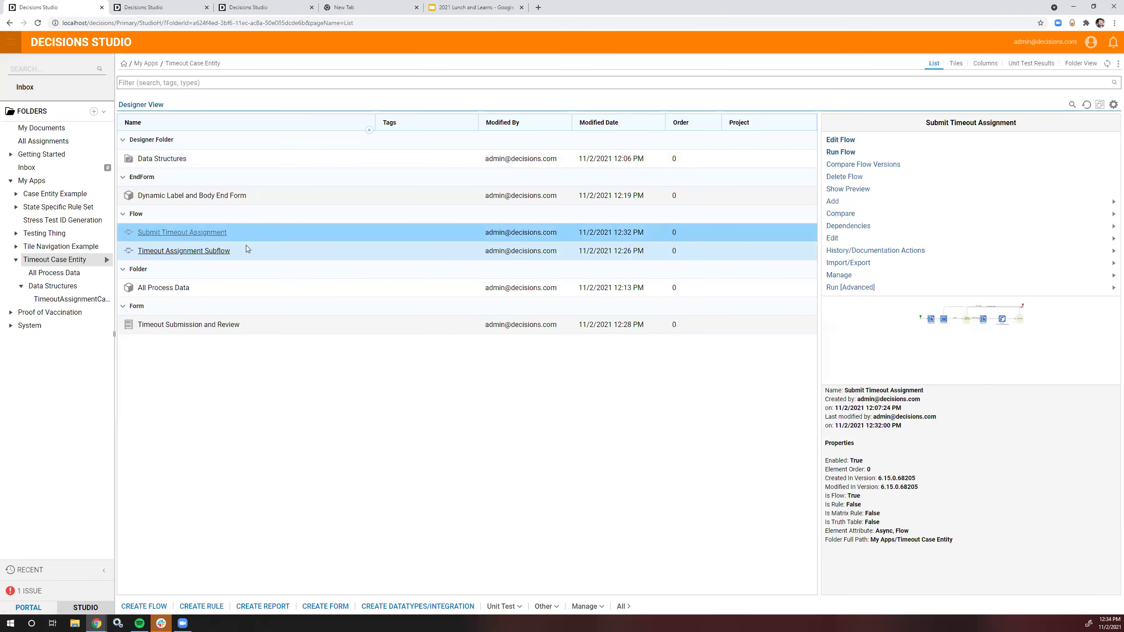
{"action": "left_click", "coordinate": [156, 128]}
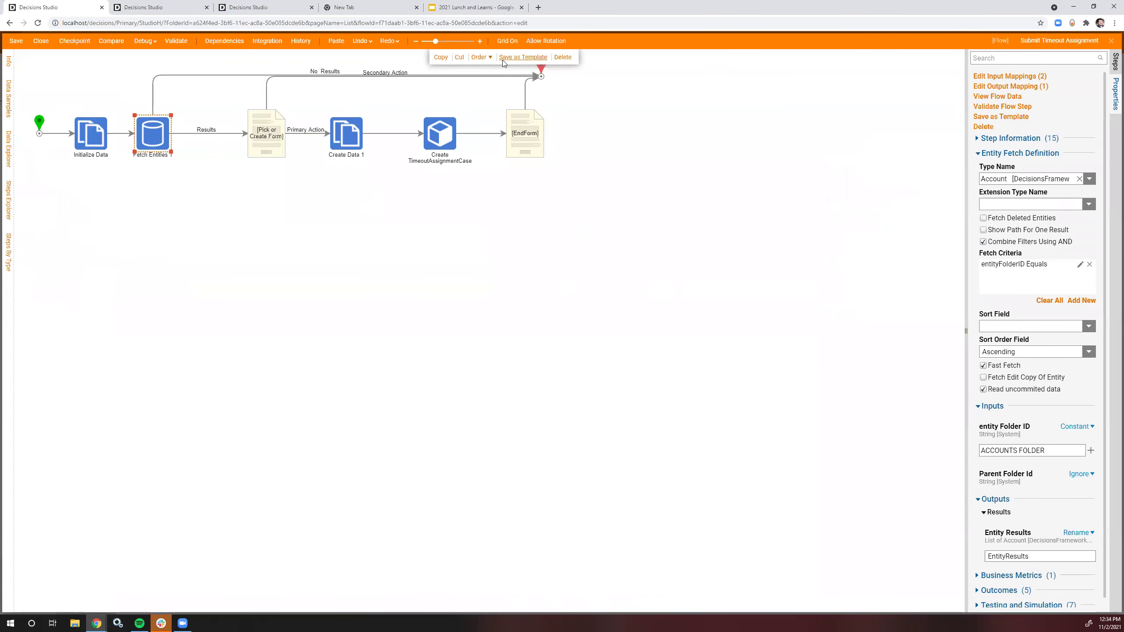
{"action": "mouse_move", "coordinate": [496, 73]}
{"action": "double_click", "coordinate": [174, 251]}
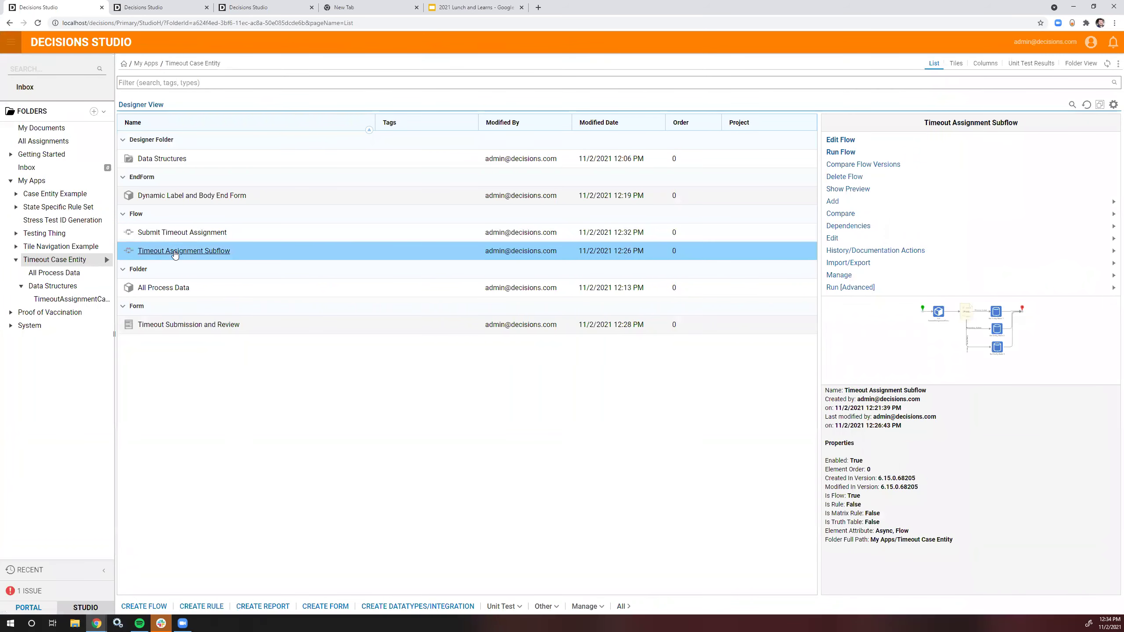
Step: Unlock the subflow, shift the Form right, and paste Fetch Entities wired into the Form
{"action": "left_click", "coordinate": [668, 349]}
{"action": "left_click_drag", "start_coordinate": [139, 57], "coordinate": [451, 233]}
{"action": "key", "text": "Right"}
{"action": "key", "text": "Right"}
{"action": "key", "text": "Right"}
{"action": "key", "text": "Right"}
{"action": "key", "text": "Right"}
{"action": "key", "text": "Right"}
{"action": "key", "text": "Right"}
{"action": "key", "text": "Right"}
{"action": "key", "text": "Right"}
{"action": "key", "text": "Right"}
{"action": "key", "text": "Right"}
{"action": "key", "text": "Right"}
{"action": "key", "text": "Right"}
{"action": "key", "text": "Right"}
{"action": "key", "text": "Right"}
{"action": "key", "text": "Right"}
{"action": "key", "text": "Right"}
{"action": "key", "text": "Right"}
{"action": "key", "text": "Right"}
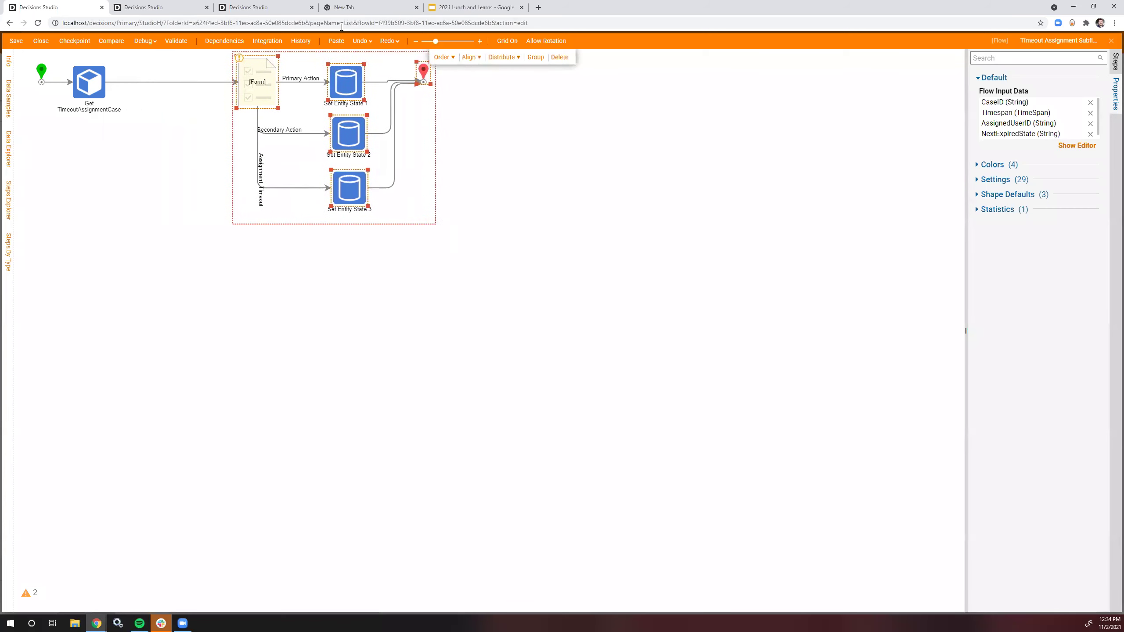
{"action": "left_click", "coordinate": [334, 42]}
{"action": "left_click", "coordinate": [116, 84]}
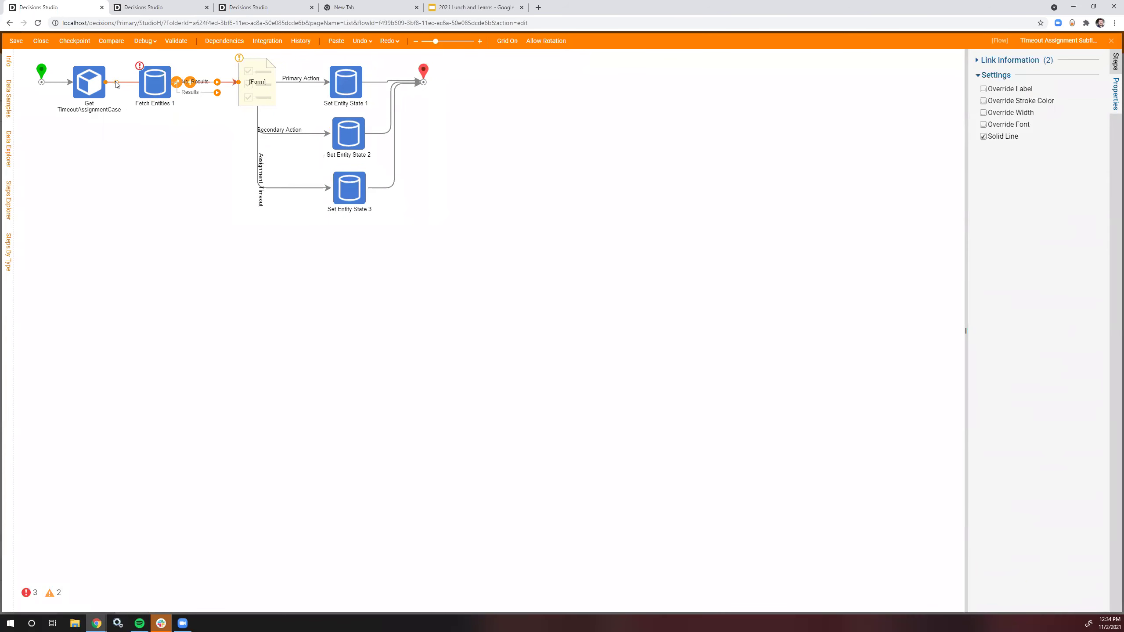
{"action": "left_click_drag", "start_coordinate": [217, 93], "coordinate": [241, 84]}
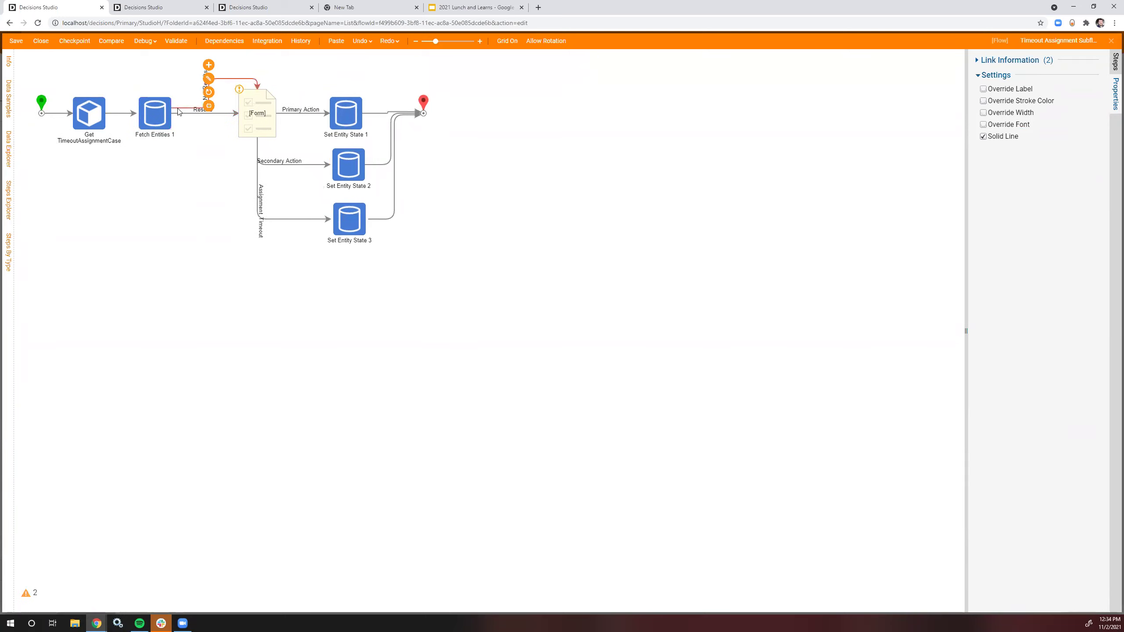
Step: Map the Form's All Accounts input to EntityResults from the flow
{"action": "left_click", "coordinate": [257, 112]}
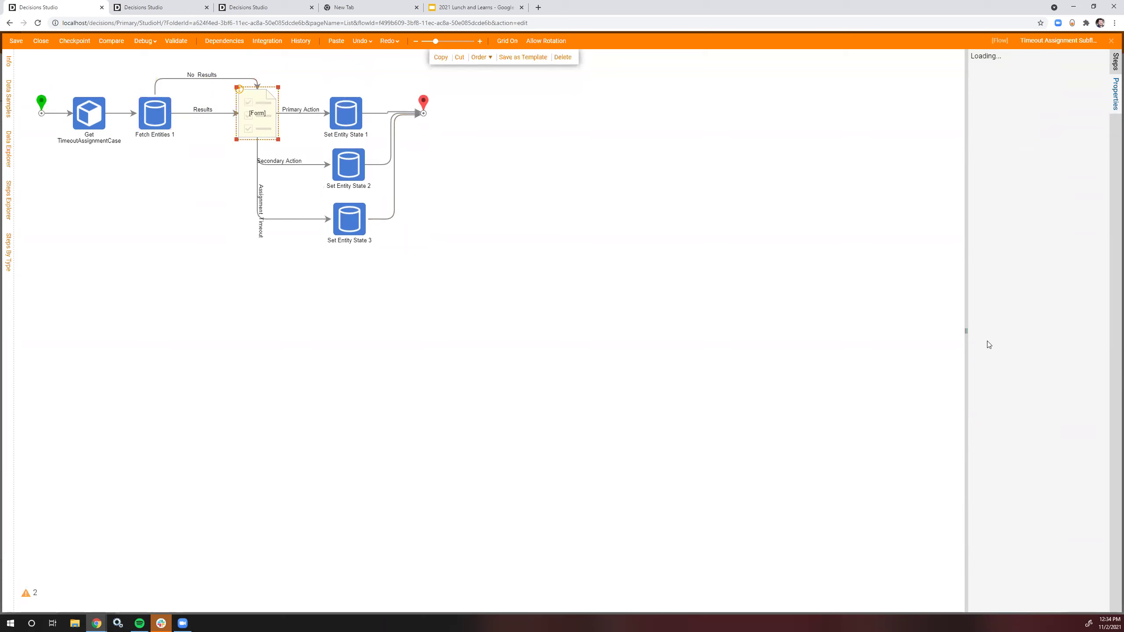
{"action": "left_click", "coordinate": [1076, 473]}
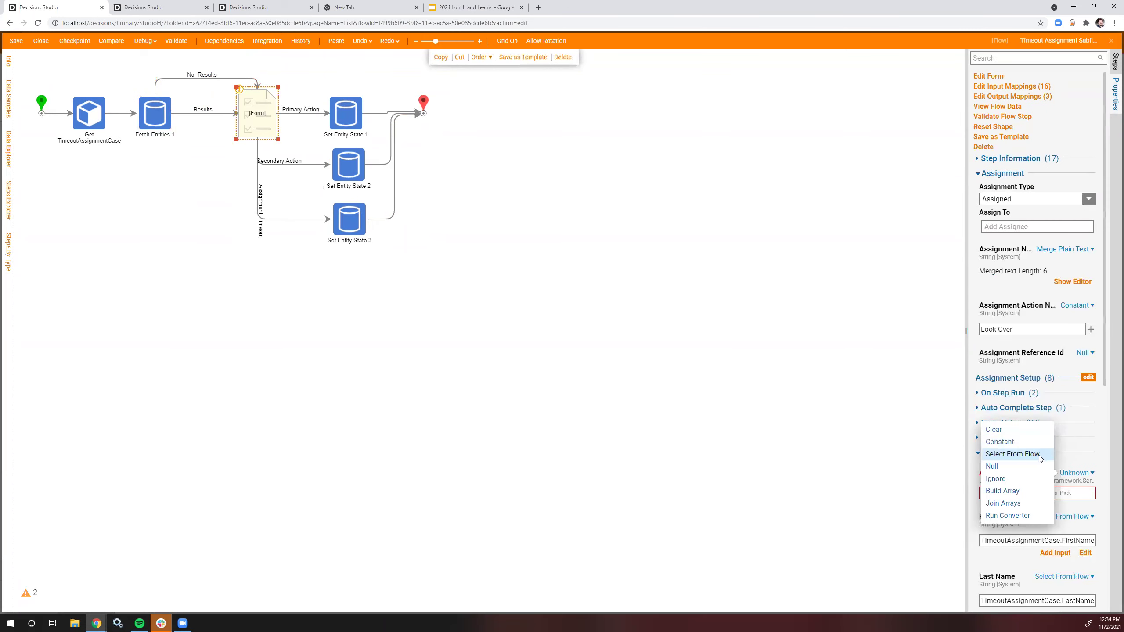
{"action": "left_click", "coordinate": [1039, 458]}
{"action": "left_click", "coordinate": [426, 355]}
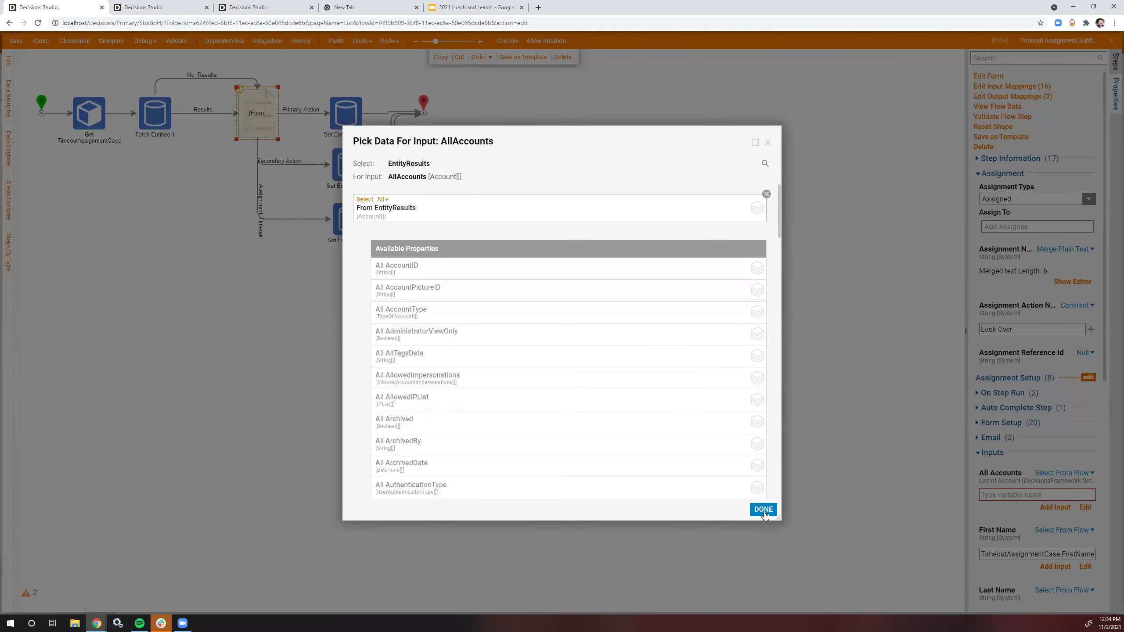
{"action": "left_click", "coordinate": [764, 509]}
{"action": "scroll", "coordinate": [1083, 397], "scroll_direction": "down", "scroll_amount": 8}
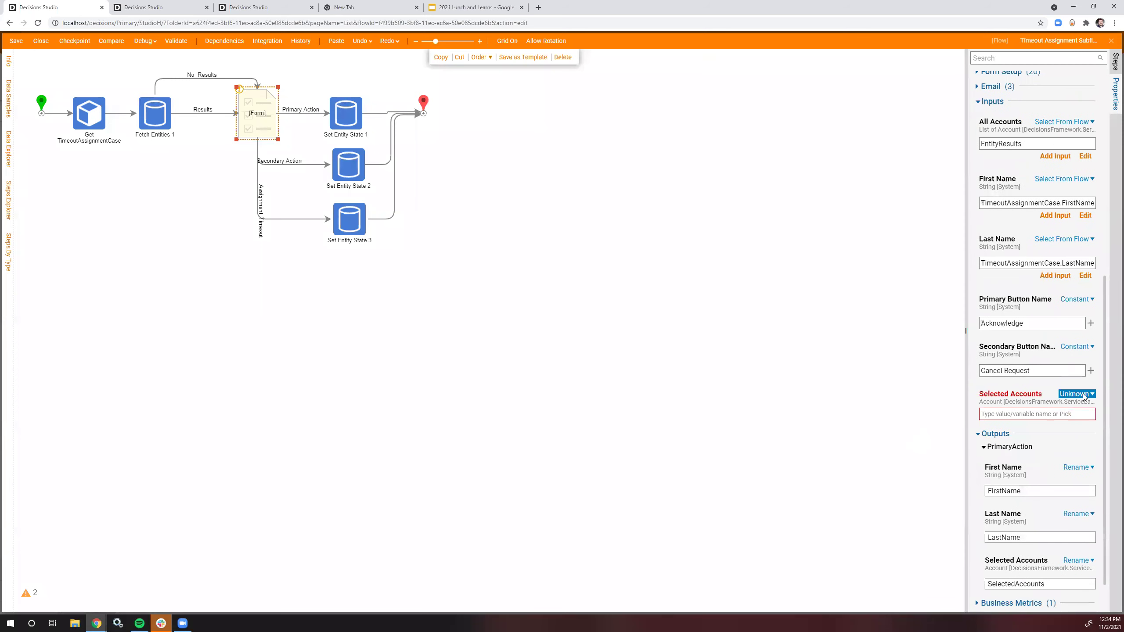
{"action": "left_click", "coordinate": [1083, 397]}
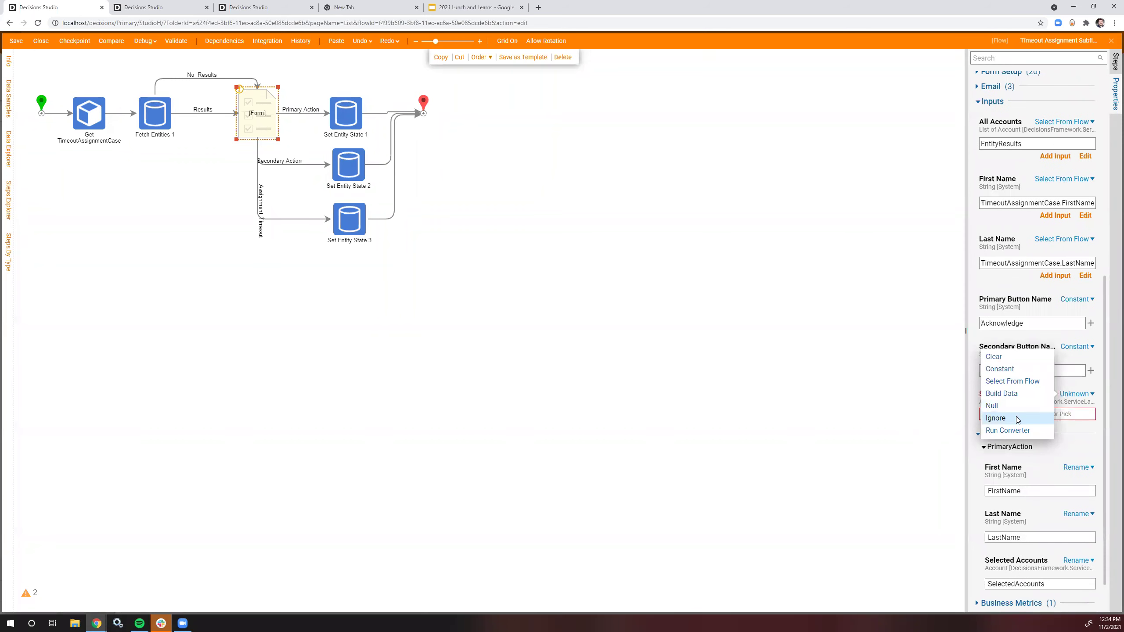
Step: Add an Integration > Internal Services > AccountService > GetByID step to the canvas
{"action": "left_click", "coordinate": [631, 255]}
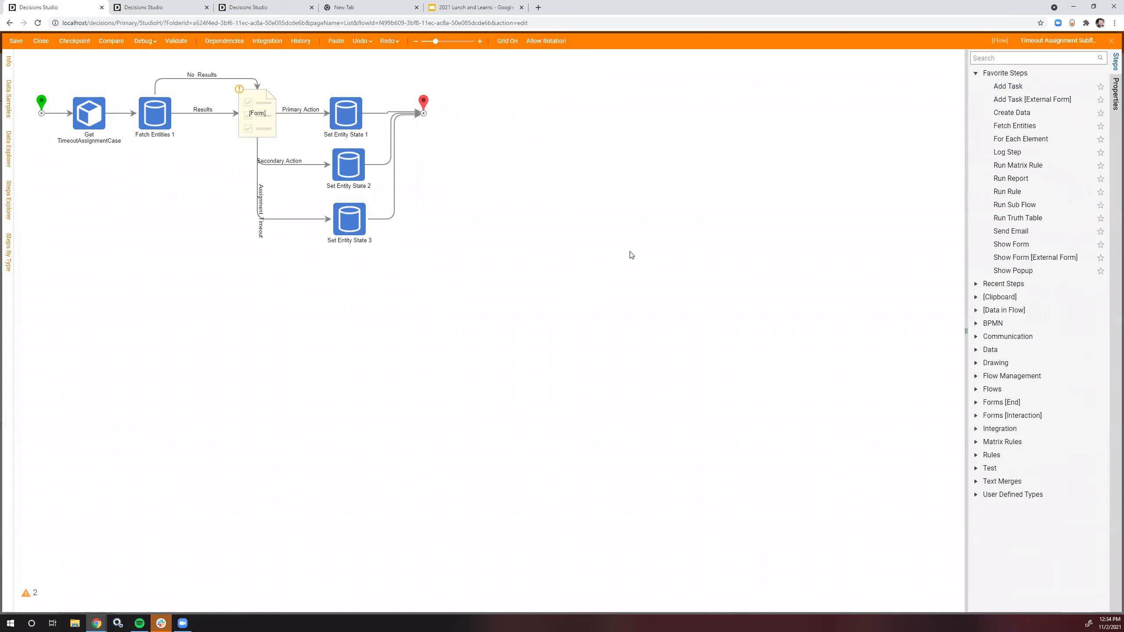
{"action": "left_click", "coordinate": [1033, 57]}
{"action": "left_click", "coordinate": [1005, 495]}
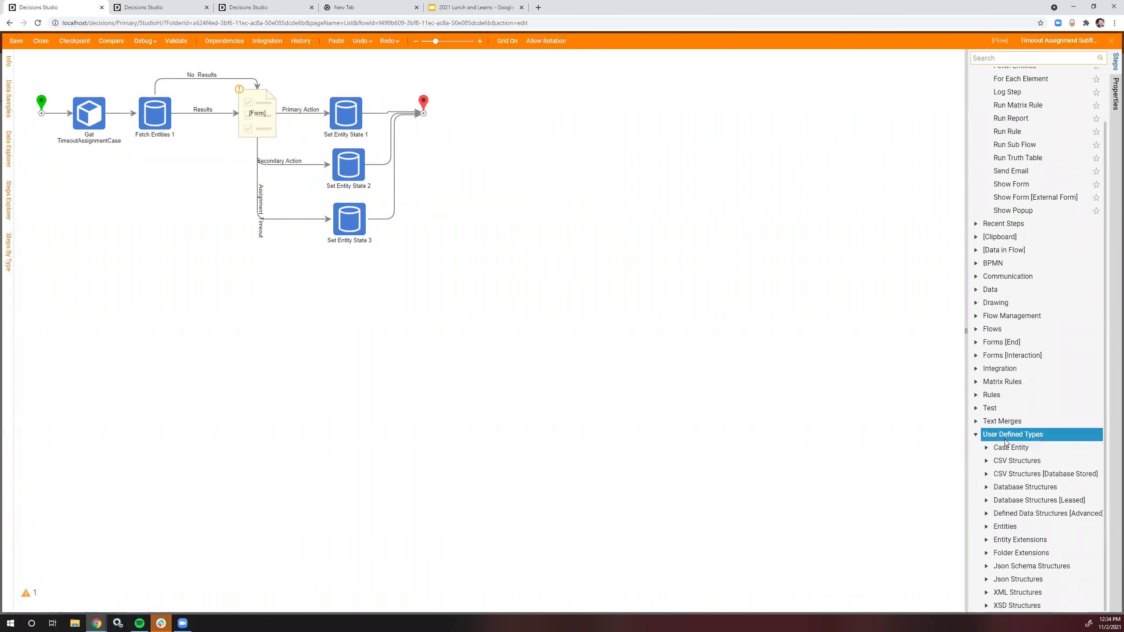
{"action": "left_click", "coordinate": [976, 368]}
{"action": "scroll", "coordinate": [996, 265], "scroll_direction": "down", "scroll_amount": 5}
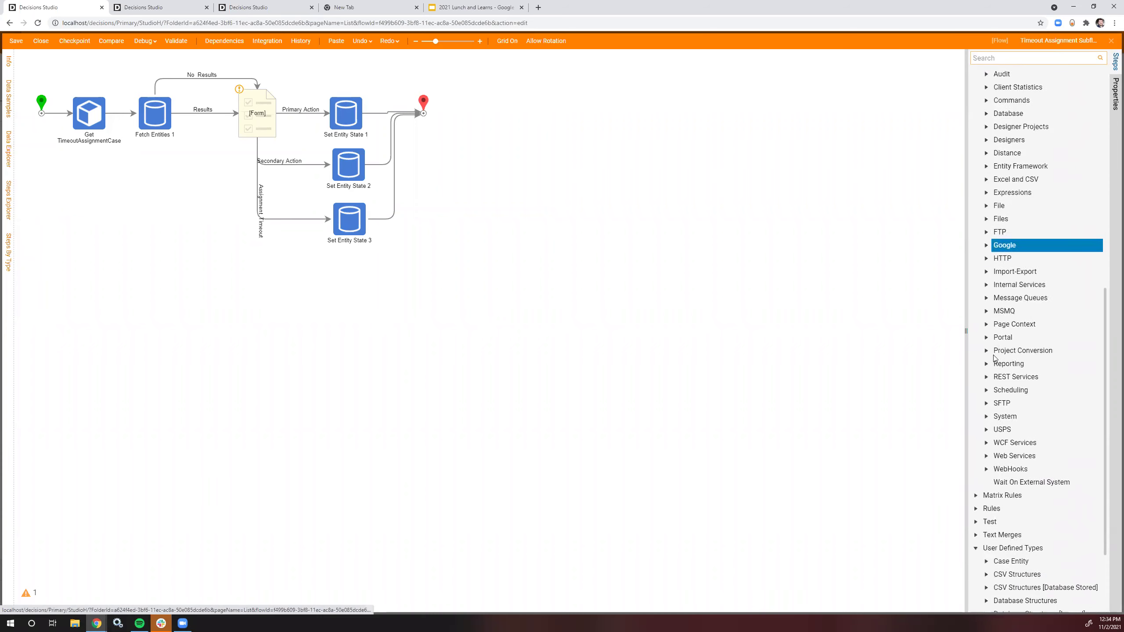
{"action": "left_click", "coordinate": [986, 276]}
{"action": "scroll", "coordinate": [997, 275], "scroll_direction": "up", "scroll_amount": 3}
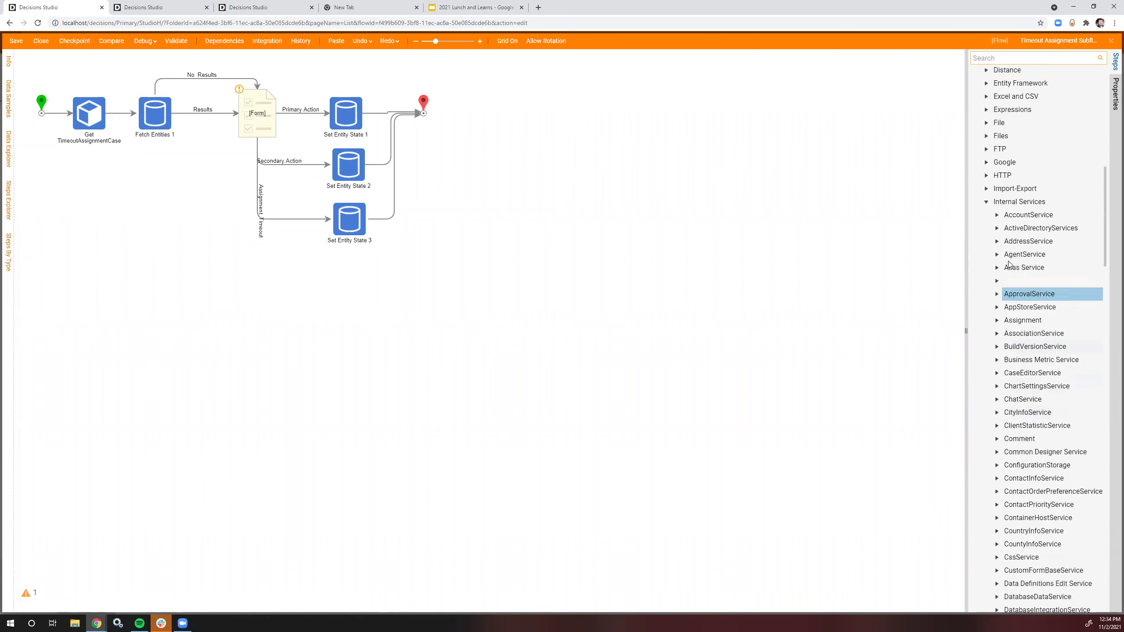
{"action": "left_click", "coordinate": [997, 218]}
{"action": "scroll", "coordinate": [987, 261], "scroll_direction": "down", "scroll_amount": 3}
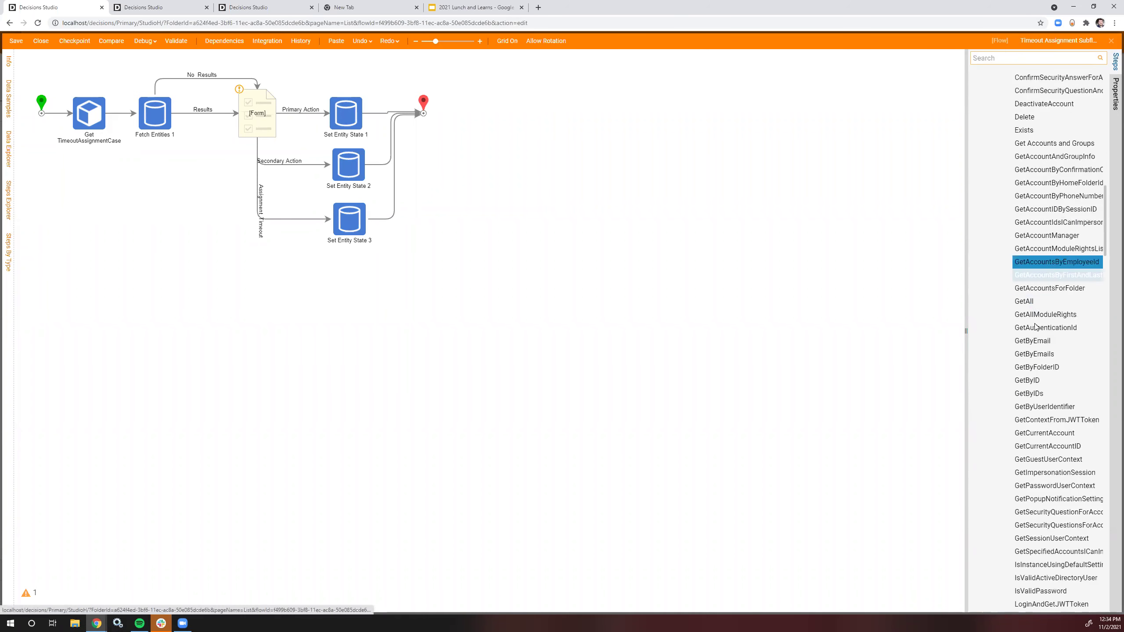
{"action": "left_click_drag", "start_coordinate": [979, 383], "coordinate": [174, 190]}
Step: Wire Get By ID 1 between Get TimeoutAssignmentCase and Fetch Entities 1
{"action": "left_click_drag", "start_coordinate": [489, 239], "coordinate": [130, 76]}
{"action": "key", "text": "Right"}
{"action": "key", "text": "Right"}
{"action": "key", "text": "Right"}
{"action": "key", "text": "Right"}
{"action": "key", "text": "Right"}
{"action": "key", "text": "Right"}
{"action": "key", "text": "Right"}
{"action": "key", "text": "Right"}
{"action": "key", "text": "Right"}
{"action": "key", "text": "Right"}
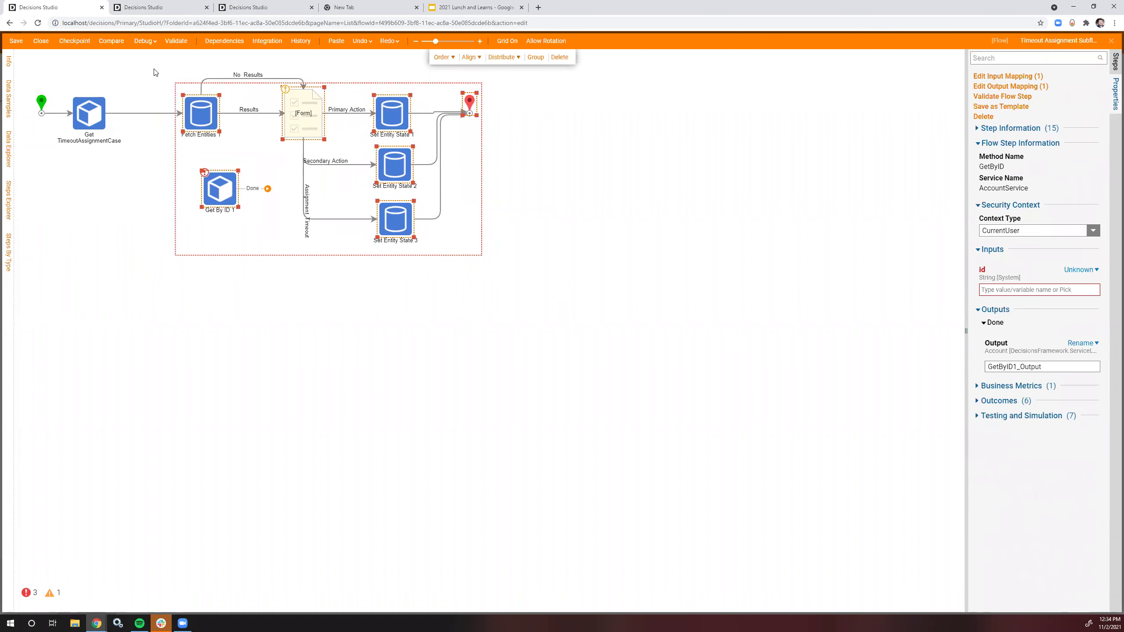
{"action": "left_click", "coordinate": [138, 157]}
{"action": "mouse_move", "coordinate": [185, 113]}
{"action": "left_mouse_down"}
{"action": "mouse_move", "coordinate": [191, 168]}
{"action": "mouse_move", "coordinate": [225, 186]}
{"action": "mouse_move", "coordinate": [151, 128]}
{"action": "mouse_move", "coordinate": [148, 113]}
{"action": "mouse_move", "coordinate": [205, 113]}
{"action": "left_mouse_up"}
{"action": "left_click", "coordinate": [150, 113]}
Step: Map Get By ID 1's id to TimeoutAssignmentCase.AssignedReviewerAccountID and run it under System context
{"action": "left_click", "coordinate": [1080, 279]}
{"action": "left_click", "coordinate": [1001, 257]}
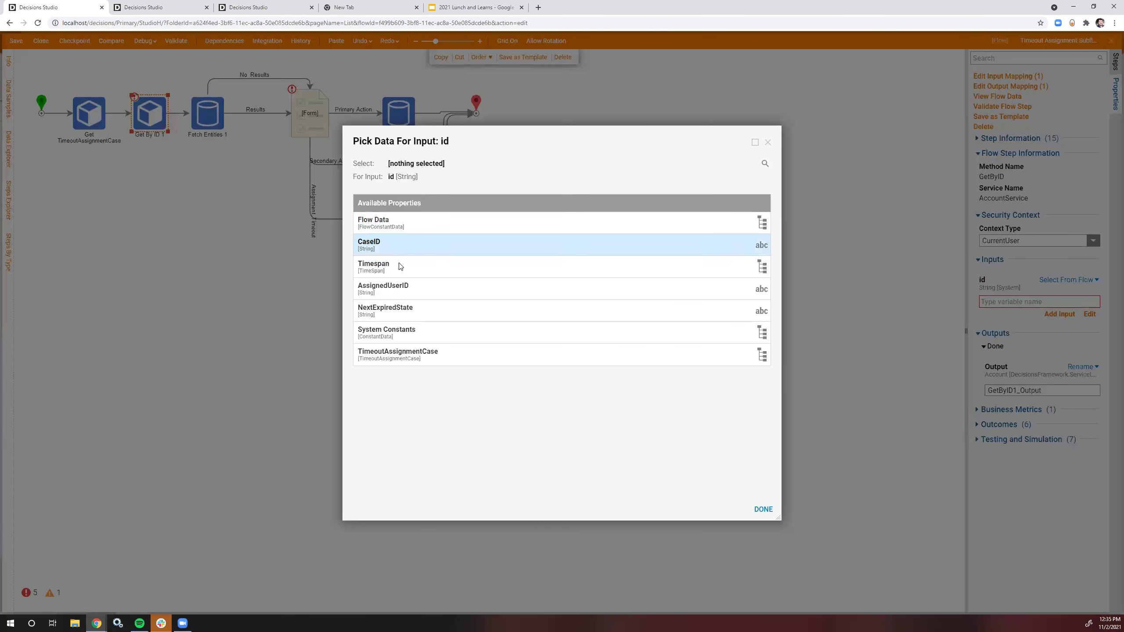
{"action": "left_click", "coordinate": [428, 354]}
{"action": "scroll", "coordinate": [457, 437], "scroll_direction": "down", "scroll_amount": 1}
{"action": "scroll", "coordinate": [458, 437], "scroll_direction": "down", "scroll_amount": 3}
{"action": "left_click", "coordinate": [457, 425]}
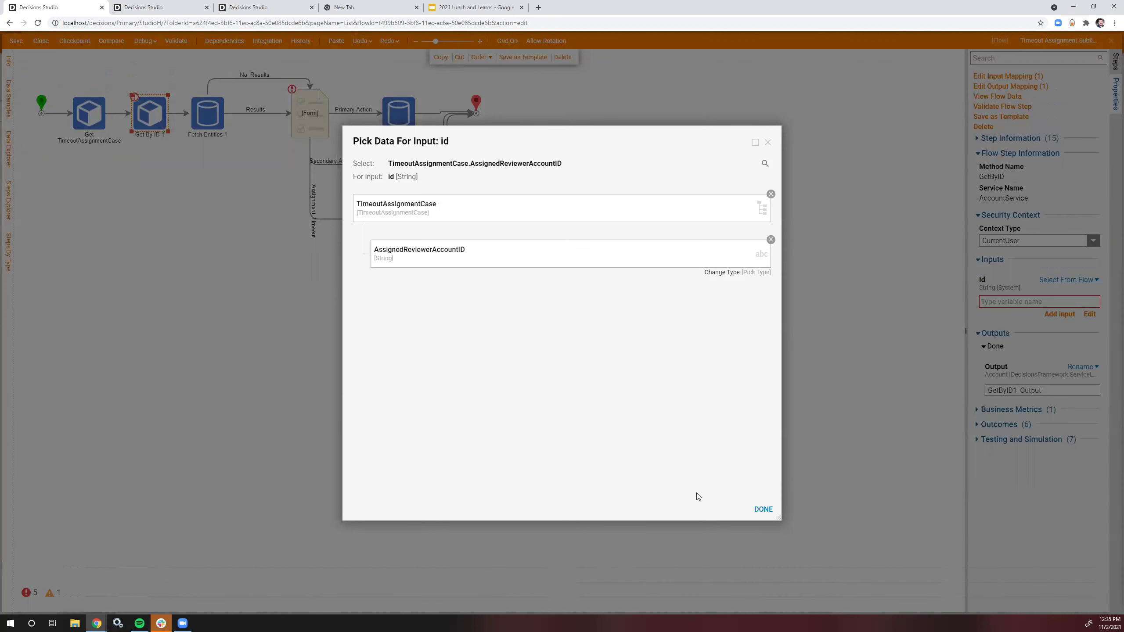
{"action": "left_click", "coordinate": [764, 509]}
{"action": "left_click", "coordinate": [1014, 244]}
{"action": "left_click", "coordinate": [1001, 267]}
Step: Delete the AssignedUserID input from the Start step's flow input data
{"action": "left_click", "coordinate": [476, 178]}
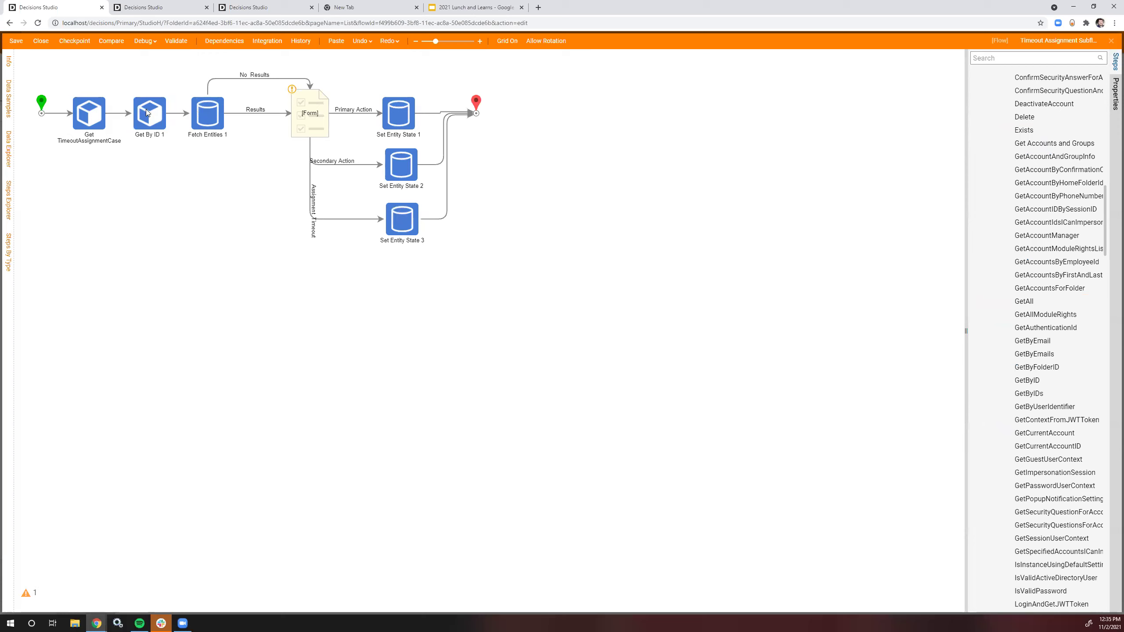
{"action": "left_click", "coordinate": [41, 104]}
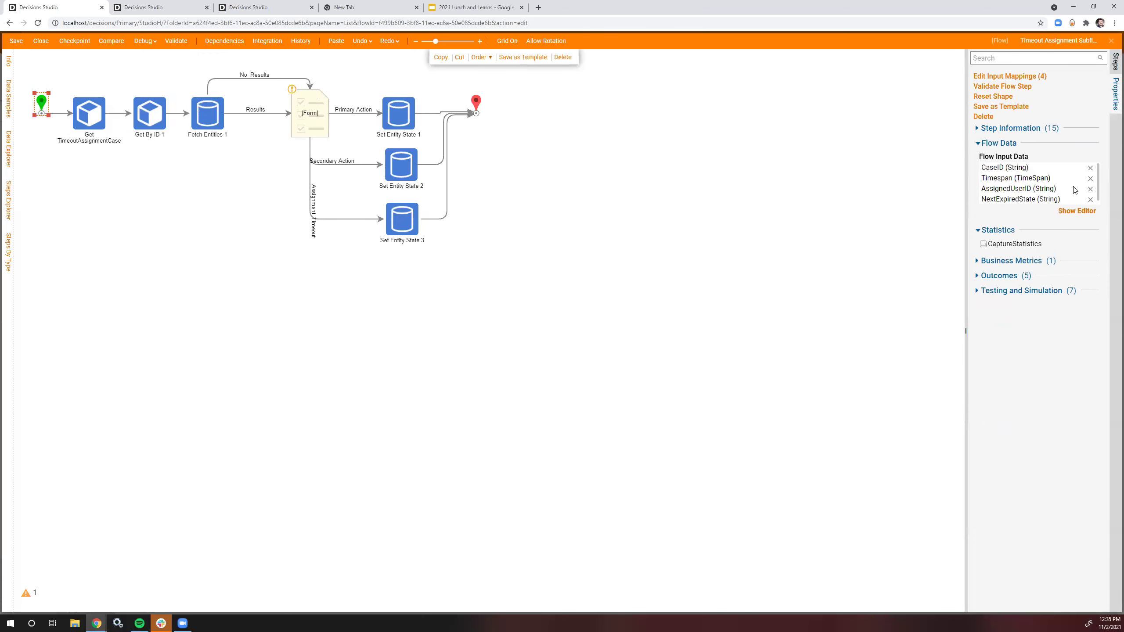
{"action": "left_click", "coordinate": [1089, 190]}
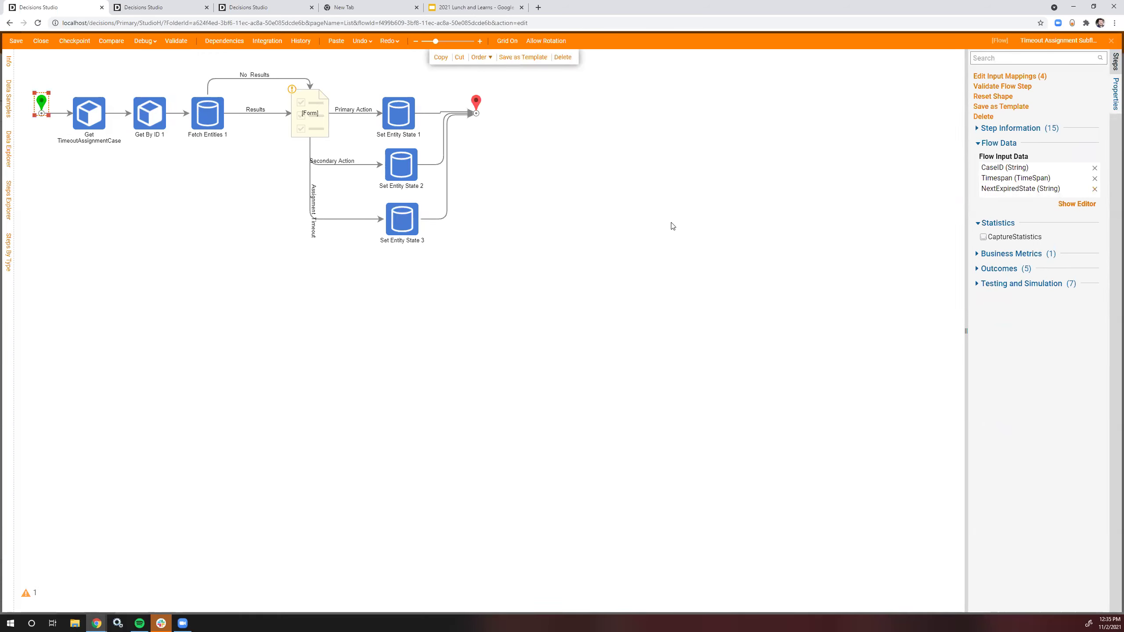
{"action": "left_click", "coordinate": [155, 114]}
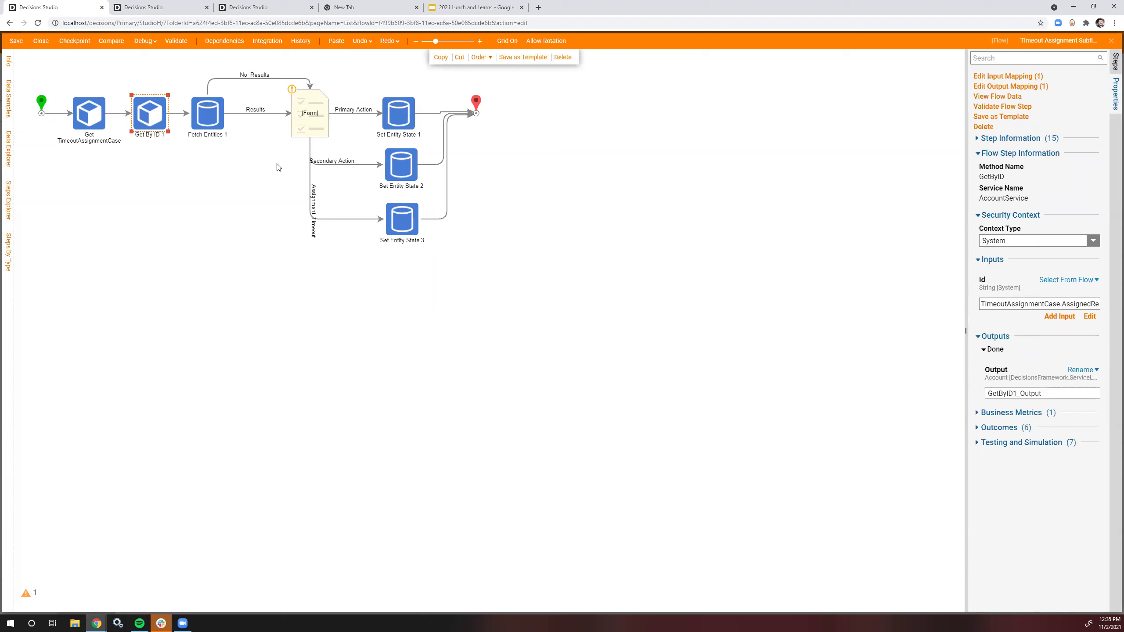
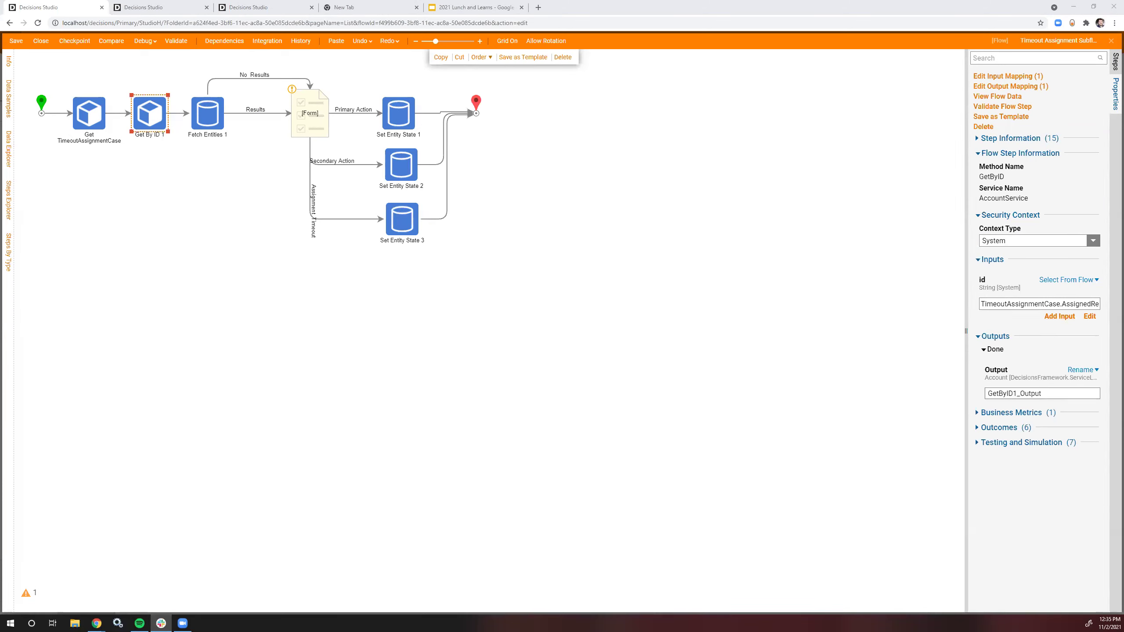
Step: Map the form step's Selected Accounts from flow data to GetByID1_Output
{"action": "left_click", "coordinate": [184, 137]}
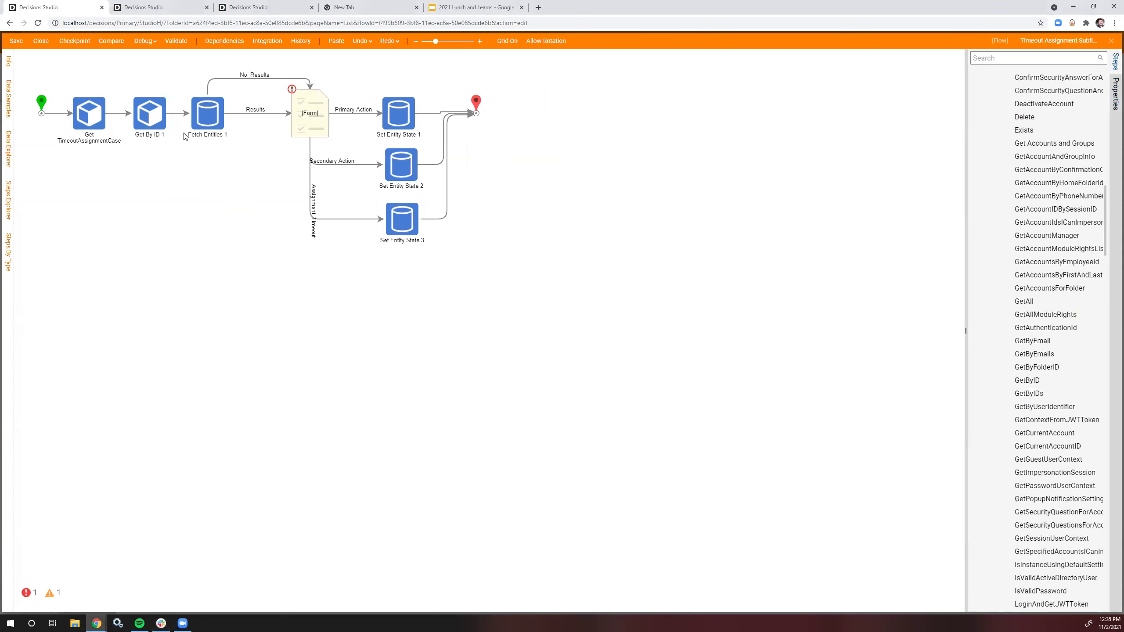
{"action": "left_click", "coordinate": [324, 116]}
{"action": "scroll", "coordinate": [1069, 401], "scroll_direction": "down", "scroll_amount": 8}
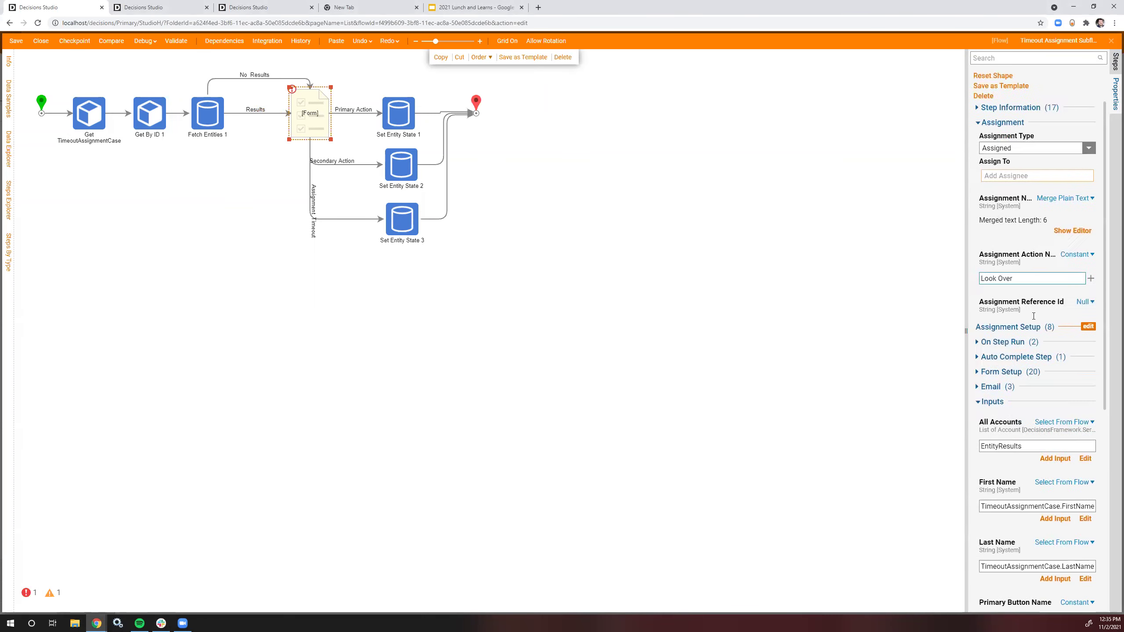
{"action": "left_click", "coordinate": [1070, 399]}
{"action": "left_click", "coordinate": [995, 384]}
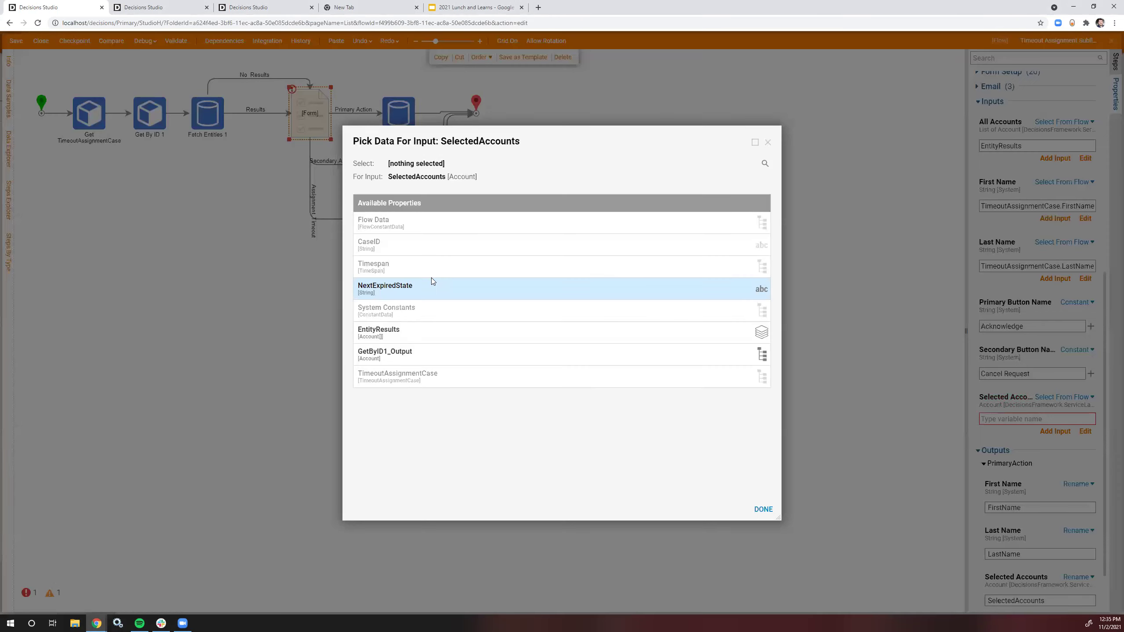
{"action": "left_click", "coordinate": [409, 356]}
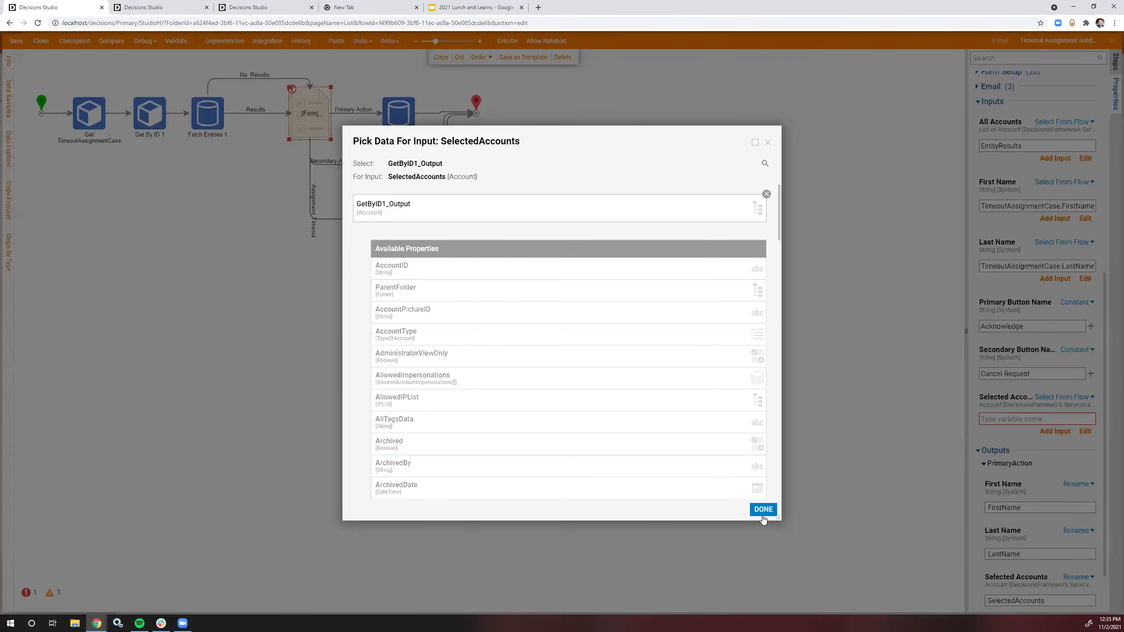
{"action": "left_click", "coordinate": [763, 509]}
Step: Check the form step's missing-value error, dismiss it, and reselect the step
{"action": "left_click", "coordinate": [453, 128]}
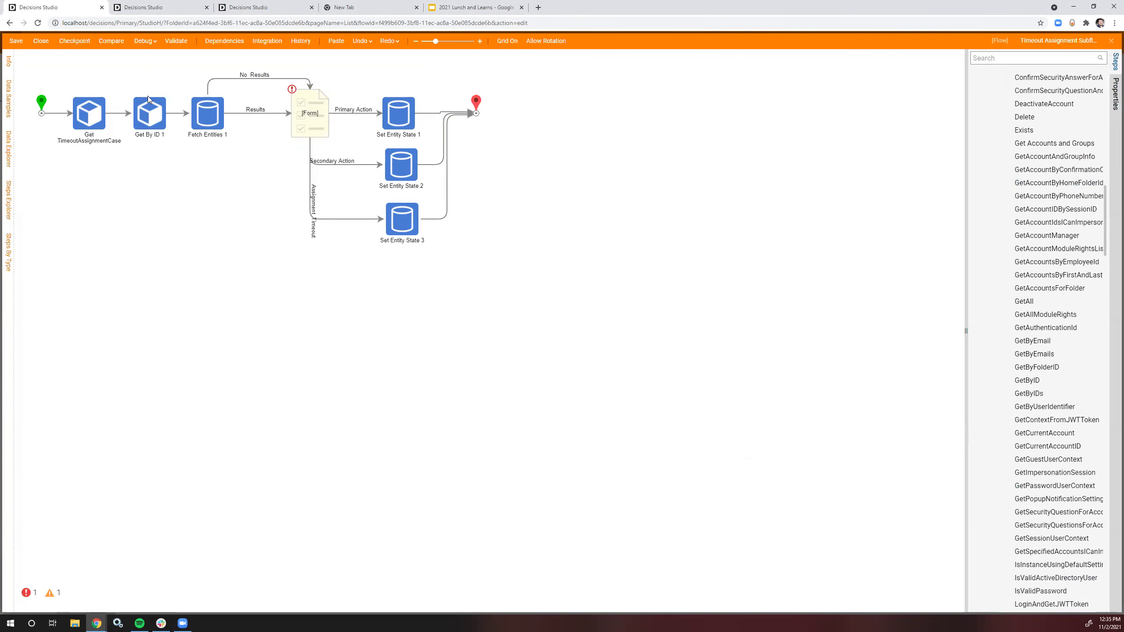
{"action": "left_click", "coordinate": [308, 108]}
{"action": "left_click", "coordinate": [26, 593]}
{"action": "left_click", "coordinate": [102, 493]}
{"action": "scroll", "coordinate": [1013, 394], "scroll_direction": "down", "scroll_amount": 5}
{"action": "left_click", "coordinate": [305, 108]}
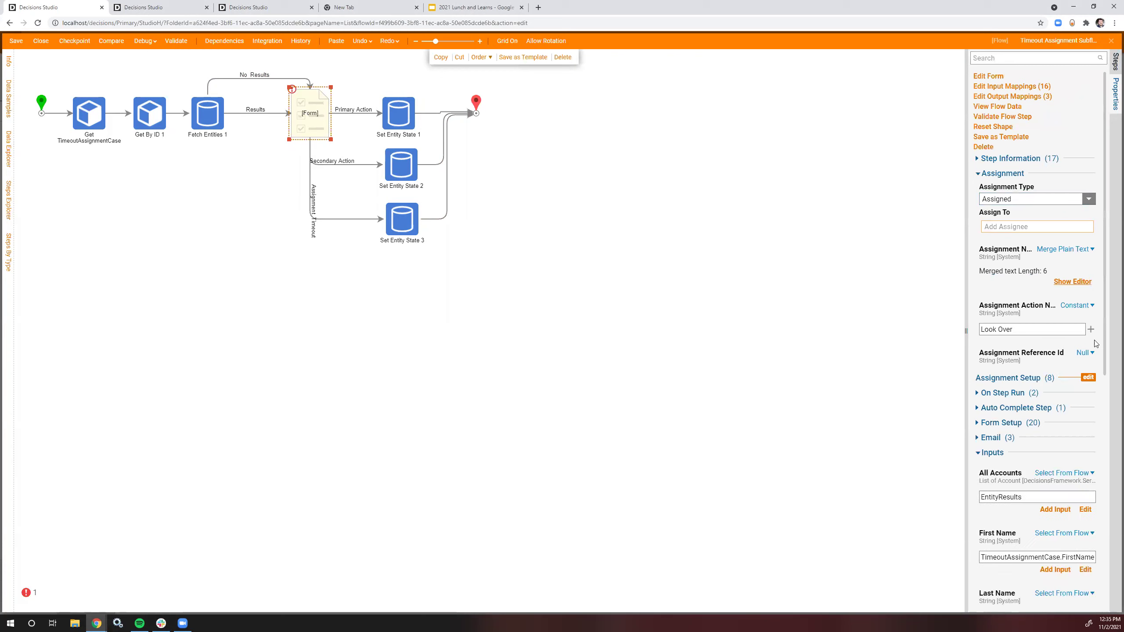
Step: In Assignment Setup, set Item 0 to TimeoutAssignmentCase.AssignedReviewerAccountID
{"action": "left_click", "coordinate": [1088, 378]}
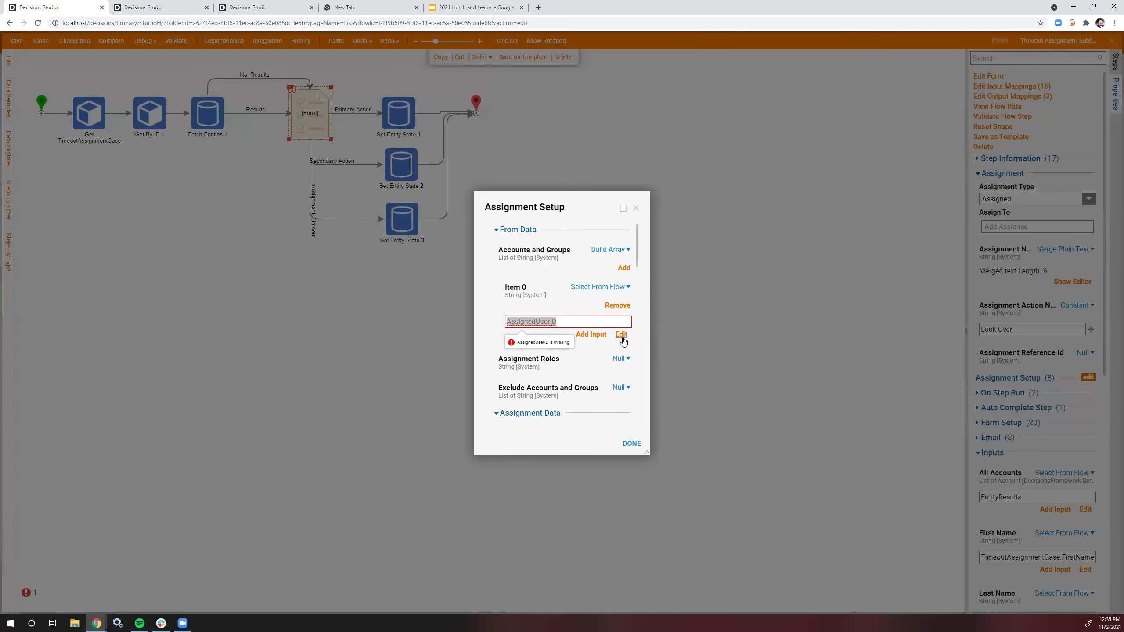
{"action": "left_click", "coordinate": [623, 343]}
{"action": "left_click", "coordinate": [771, 193]}
{"action": "left_click", "coordinate": [445, 377]}
{"action": "scroll", "coordinate": [445, 407], "scroll_direction": "down", "scroll_amount": 3}
{"action": "left_click", "coordinate": [442, 432]}
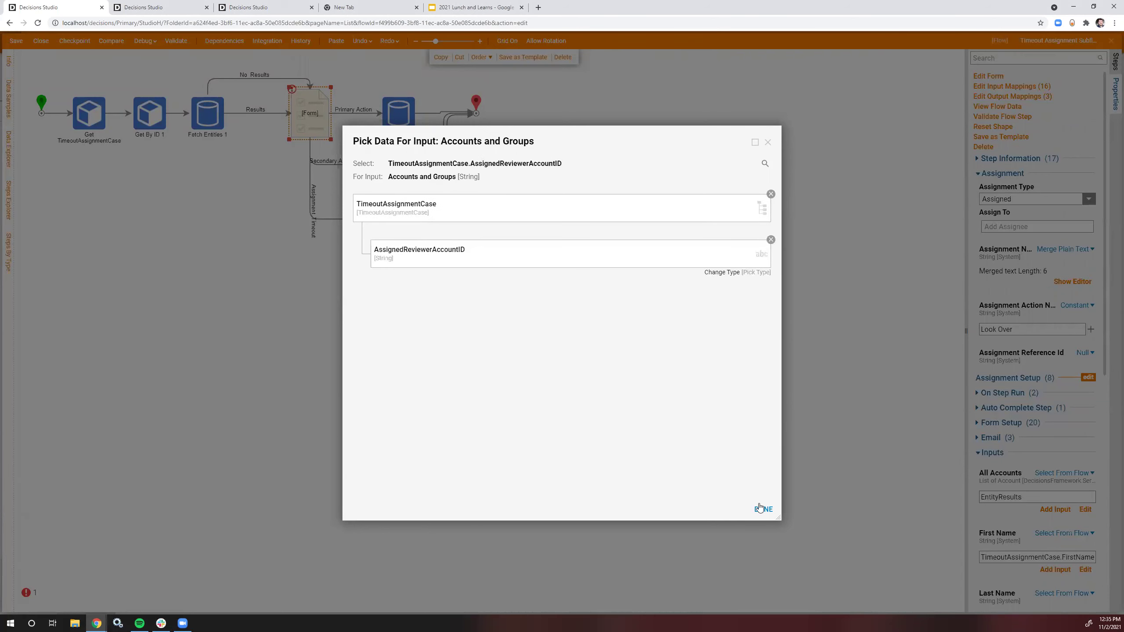
{"action": "left_click", "coordinate": [763, 509]}
{"action": "left_click", "coordinate": [631, 443]}
Step: Save and close the timeout subflow
{"action": "left_click", "coordinate": [120, 90]}
{"action": "key", "text": "ctrl+s"}
{"action": "left_click", "coordinate": [644, 376]}
{"action": "left_click", "coordinate": [1111, 40]}
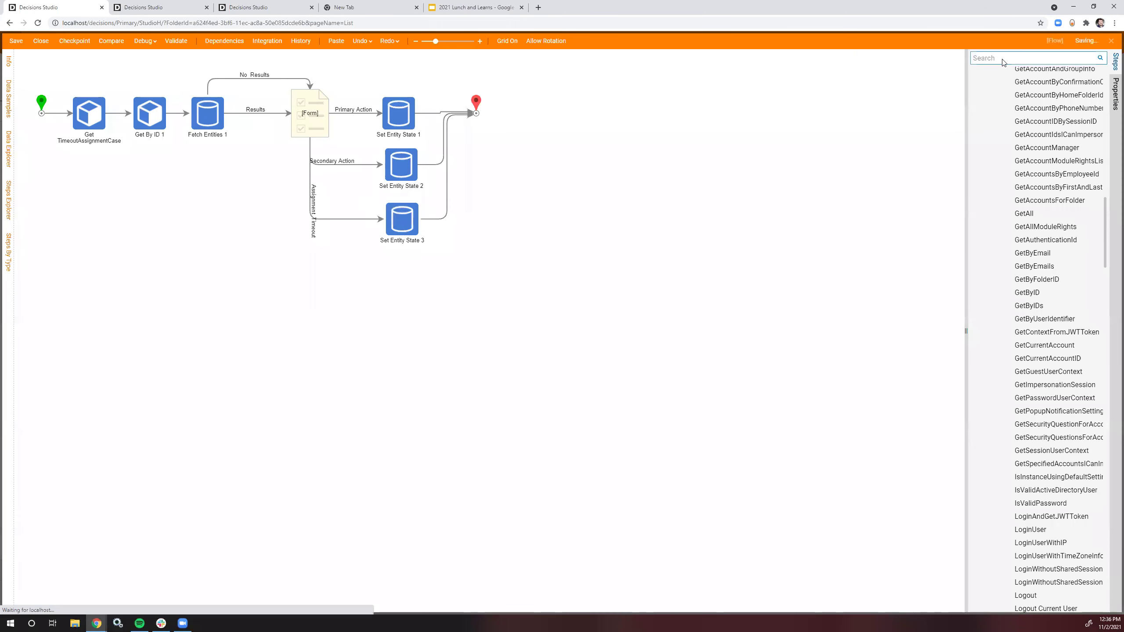
Step: Add a run-flow step, found by searching 'Flow', to Create Assignment
{"action": "left_click", "coordinate": [214, 5]}
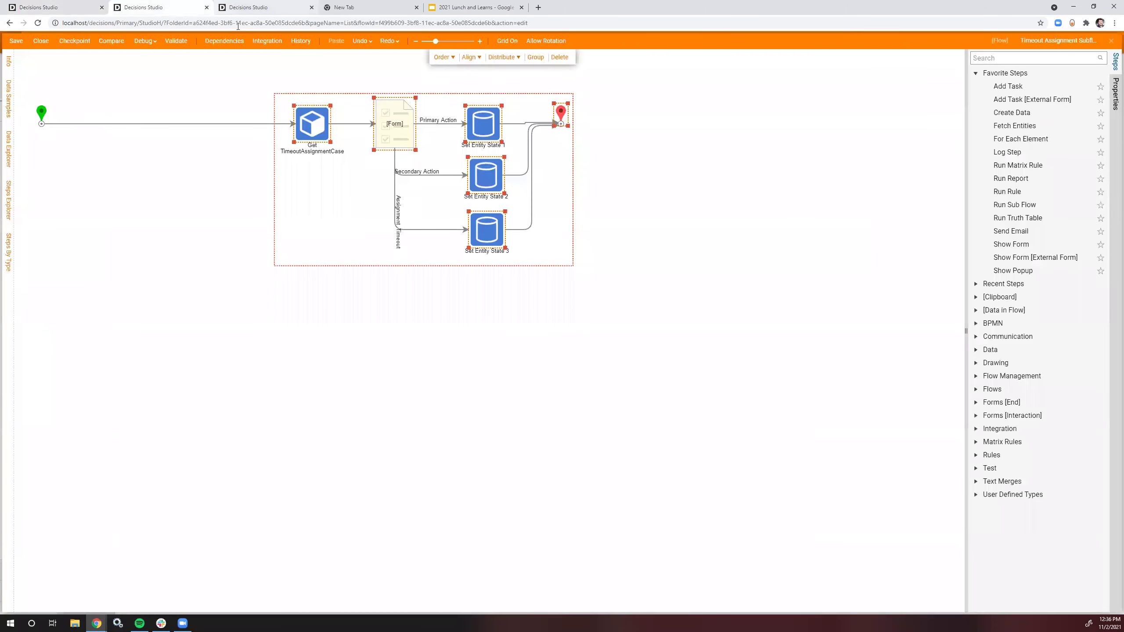
{"action": "left_click", "coordinate": [207, 7]}
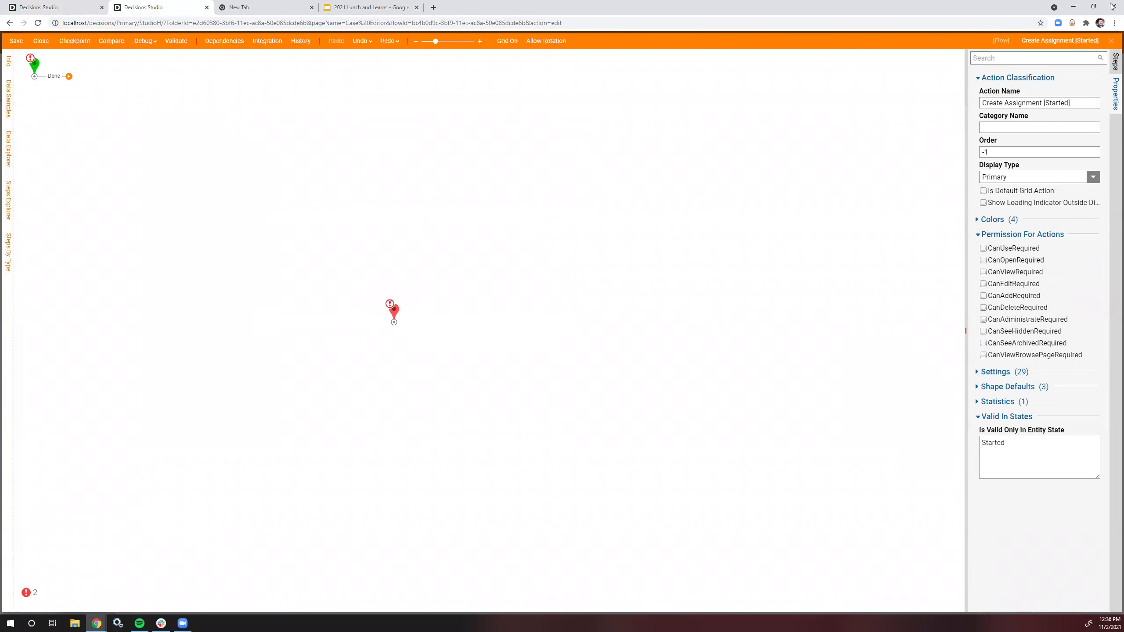
{"action": "left_click", "coordinate": [1114, 62]}
{"action": "left_click", "coordinate": [1086, 59]}
{"action": "type", "text": "F"}
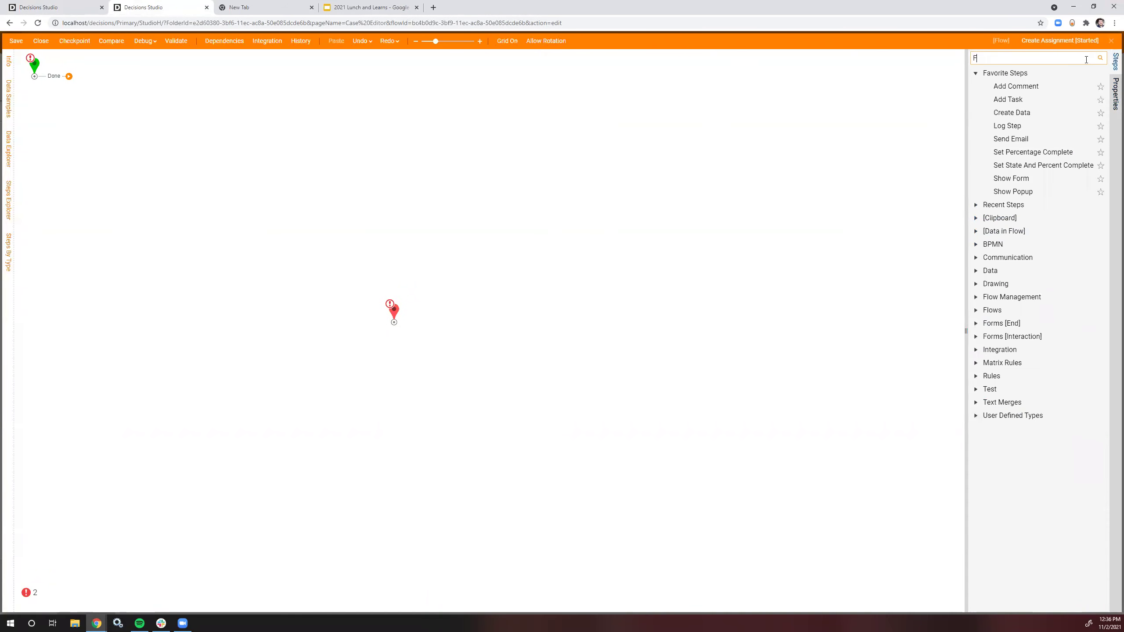
{"action": "type", "text": "low"}
{"action": "left_click_drag", "start_coordinate": [1000, 74], "coordinate": [191, 85]}
Step: Point the step at Timeout Assignment Subflow and connect the start's Done outcome to it
{"action": "left_click", "coordinate": [1061, 280]}
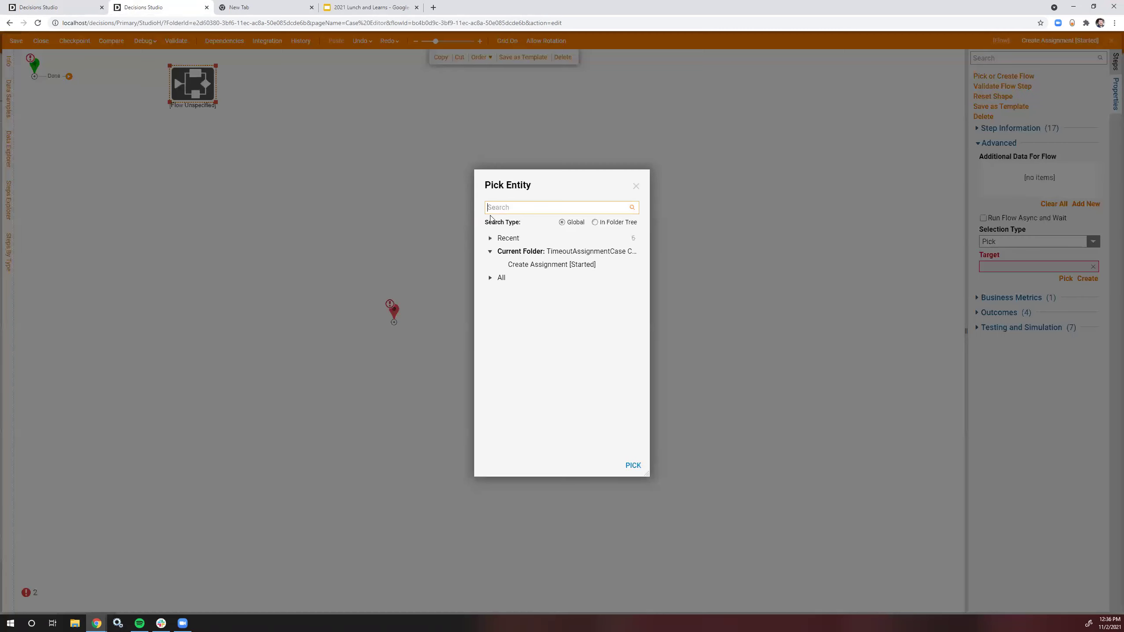
{"action": "left_click", "coordinate": [490, 238]}
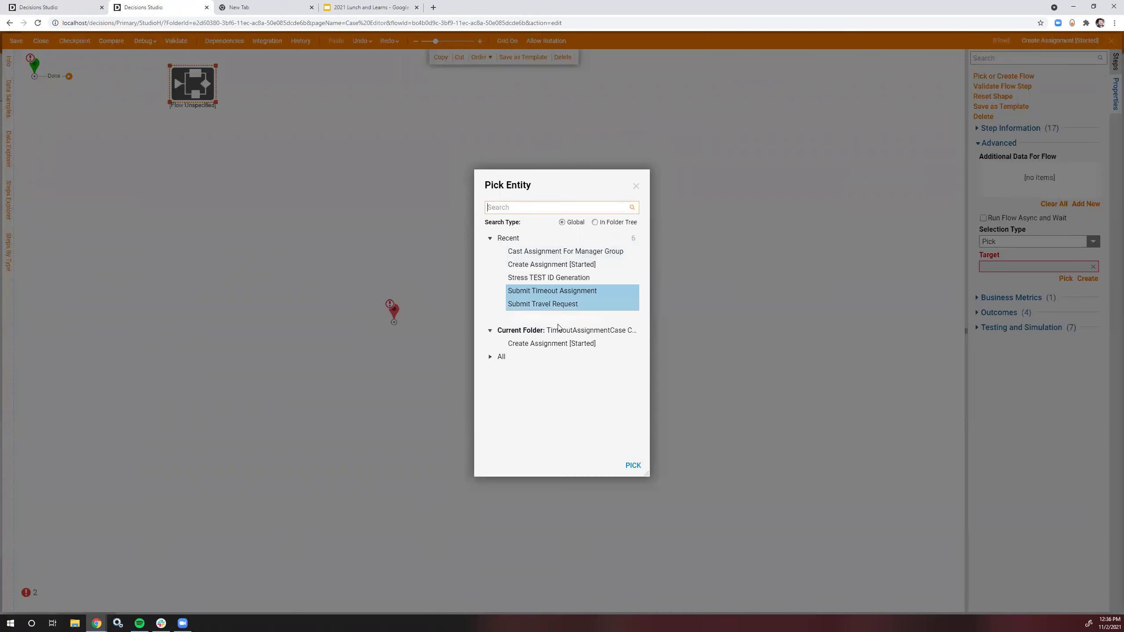
{"action": "left_click", "coordinate": [554, 317]}
{"action": "left_click", "coordinate": [632, 465]}
{"action": "left_click_drag", "start_coordinate": [69, 76], "coordinate": [267, 81]}
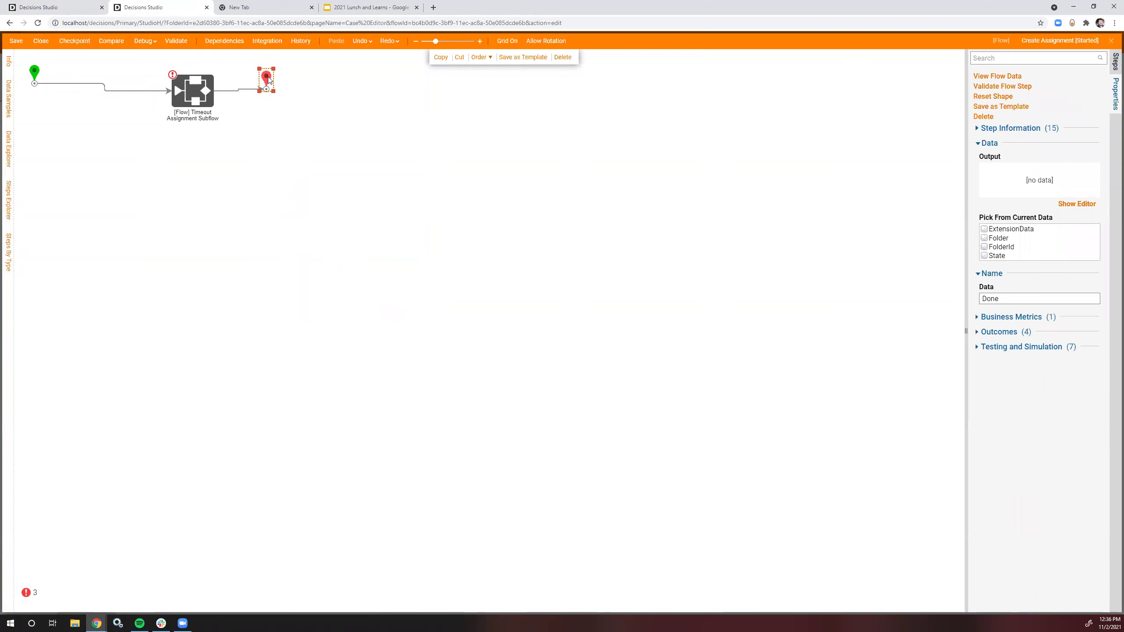
Step: Shift the subflow step and end shape slightly left and up
{"action": "left_click_drag", "start_coordinate": [306, 129], "coordinate": [139, 56]}
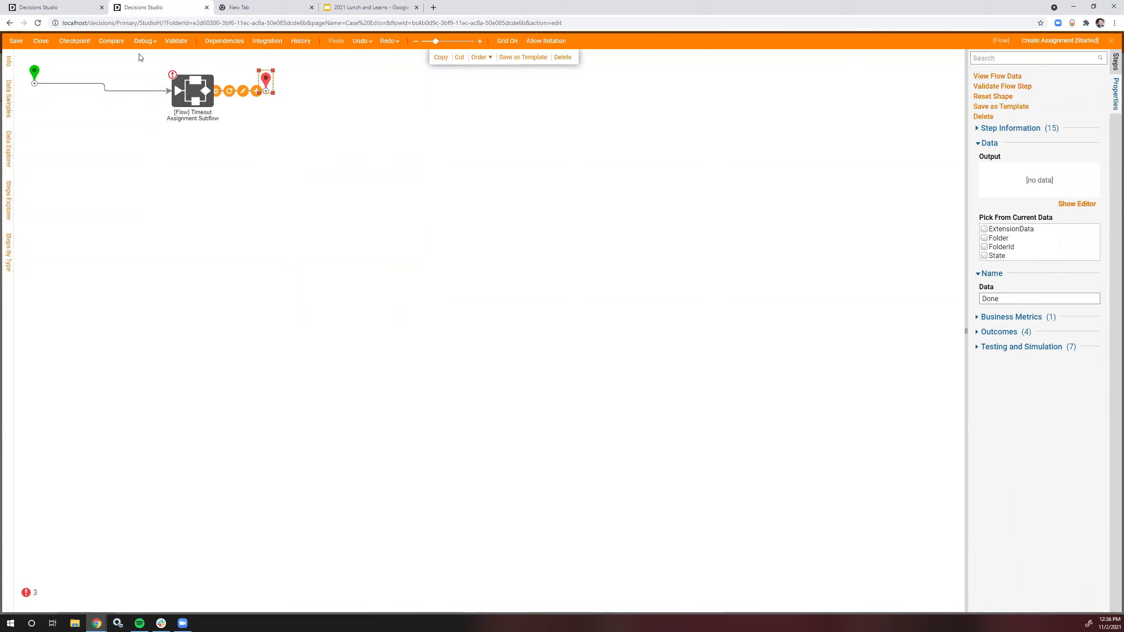
{"action": "key", "text": "Left"}
{"action": "key", "text": "Left"}
{"action": "key", "text": "Left"}
{"action": "key", "text": "Left"}
{"action": "key", "text": "Left"}
{"action": "key", "text": "Left"}
{"action": "key", "text": "Left"}
{"action": "key", "text": "Left"}
{"action": "key", "text": "Left"}
{"action": "key", "text": "Left"}
{"action": "key", "text": "Left"}
{"action": "key", "text": "Left"}
{"action": "key", "text": "Left"}
{"action": "key", "text": "Left"}
{"action": "key", "text": "Left"}
{"action": "key", "text": "Left"}
{"action": "key", "text": "Left"}
{"action": "key", "text": "Left"}
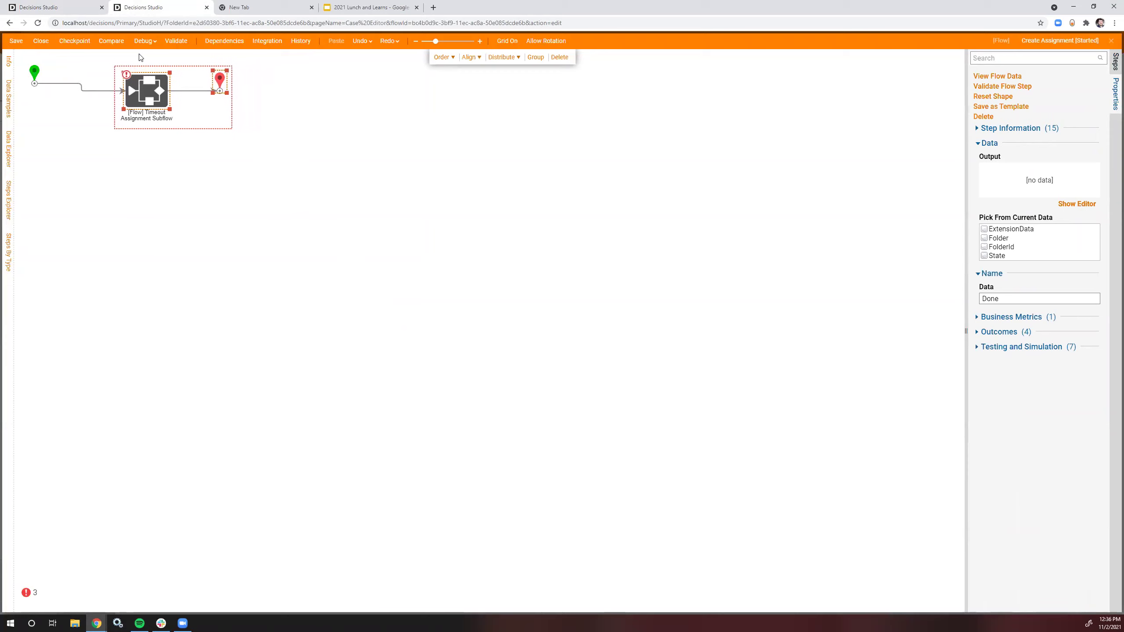
{"action": "key", "text": "Up"}
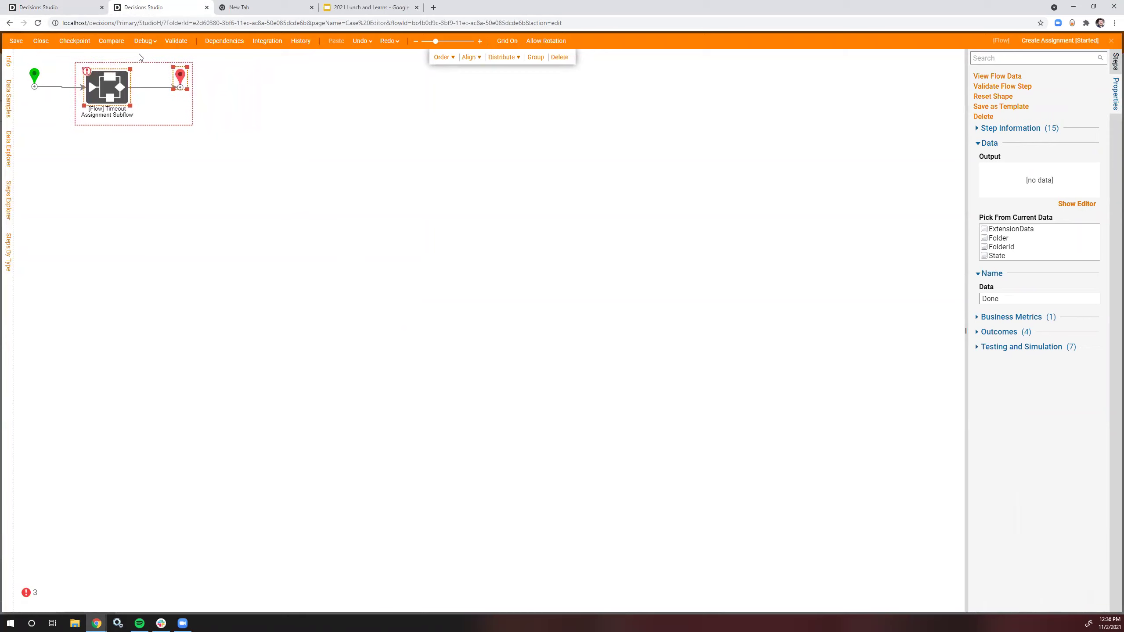
{"action": "key", "text": "Up"}
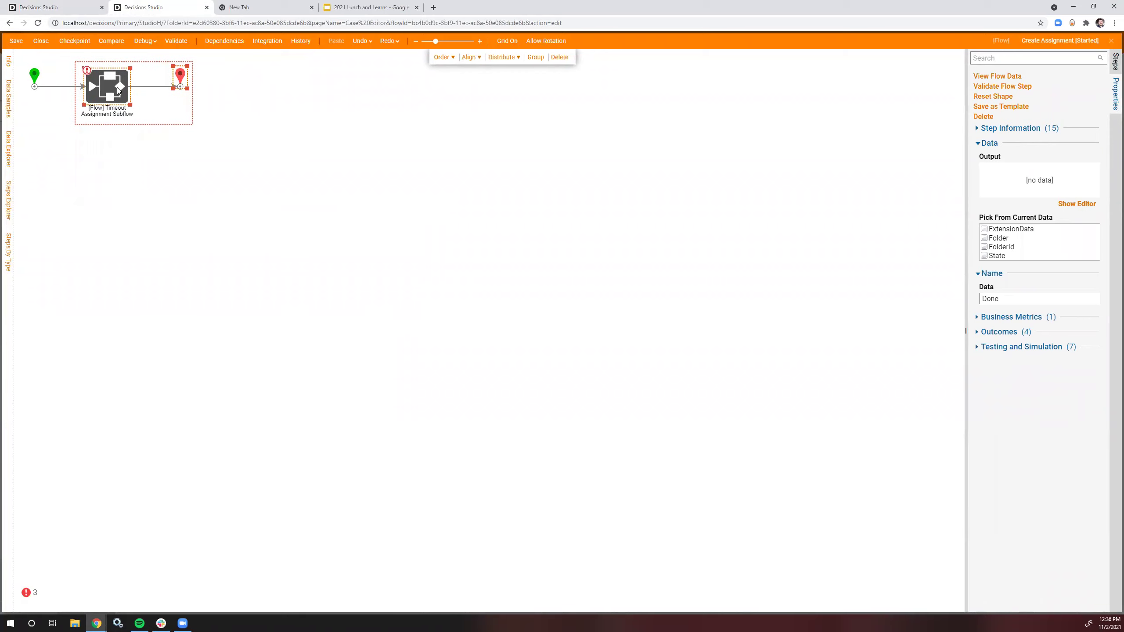
{"action": "left_click", "coordinate": [107, 86]}
Step: Map Case ID to FolderId and set Next Expired State to 'Warn'
{"action": "left_click", "coordinate": [1089, 339]}
{"action": "left_click", "coordinate": [1018, 315]}
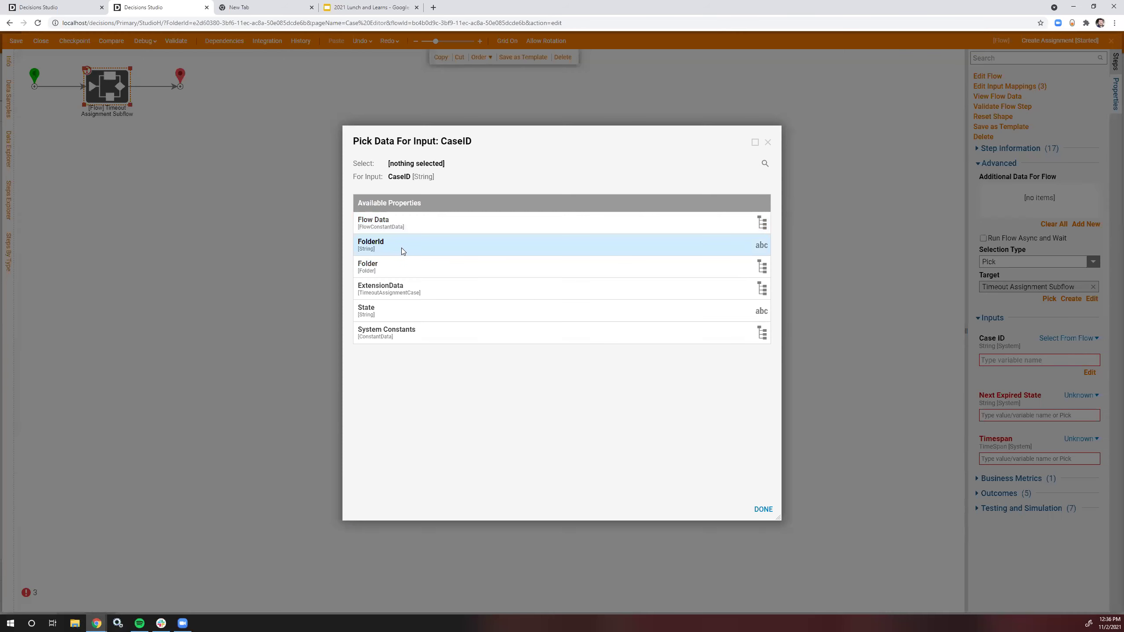
{"action": "left_click", "coordinate": [403, 251]}
{"action": "left_click", "coordinate": [763, 509]}
{"action": "left_click", "coordinate": [1080, 395]}
{"action": "left_click", "coordinate": [1004, 357]}
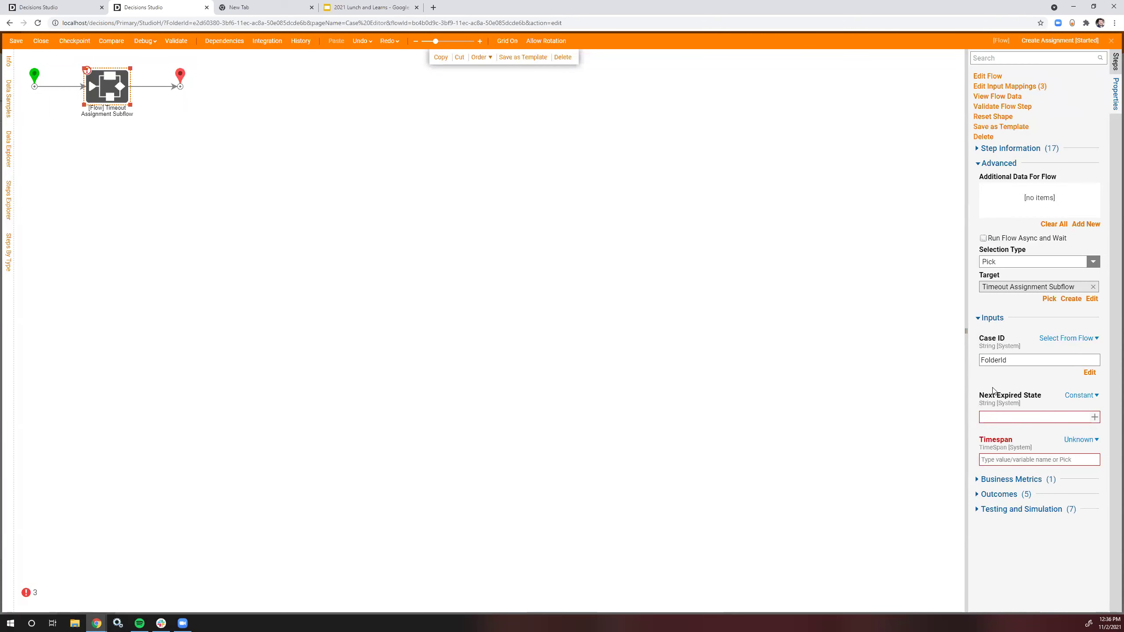
{"action": "type", "text": "Warn"}
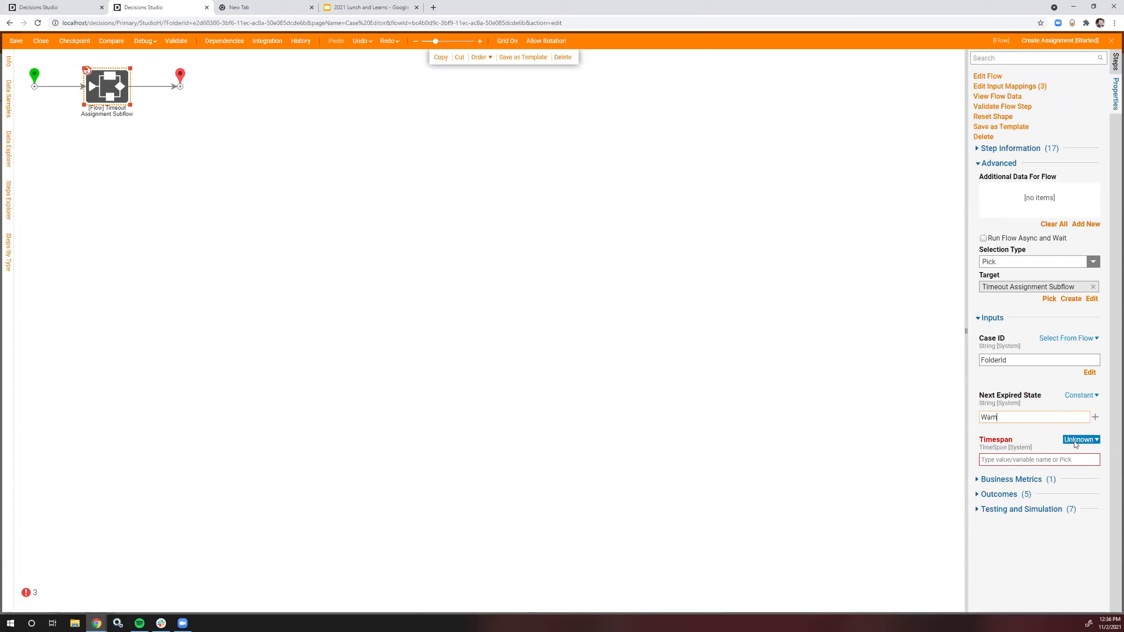
Step: Make Timespan a fixed duration, edit its minutes, and save the Create Assignment flow
{"action": "left_click", "coordinate": [1081, 439]}
{"action": "left_click", "coordinate": [1015, 422]}
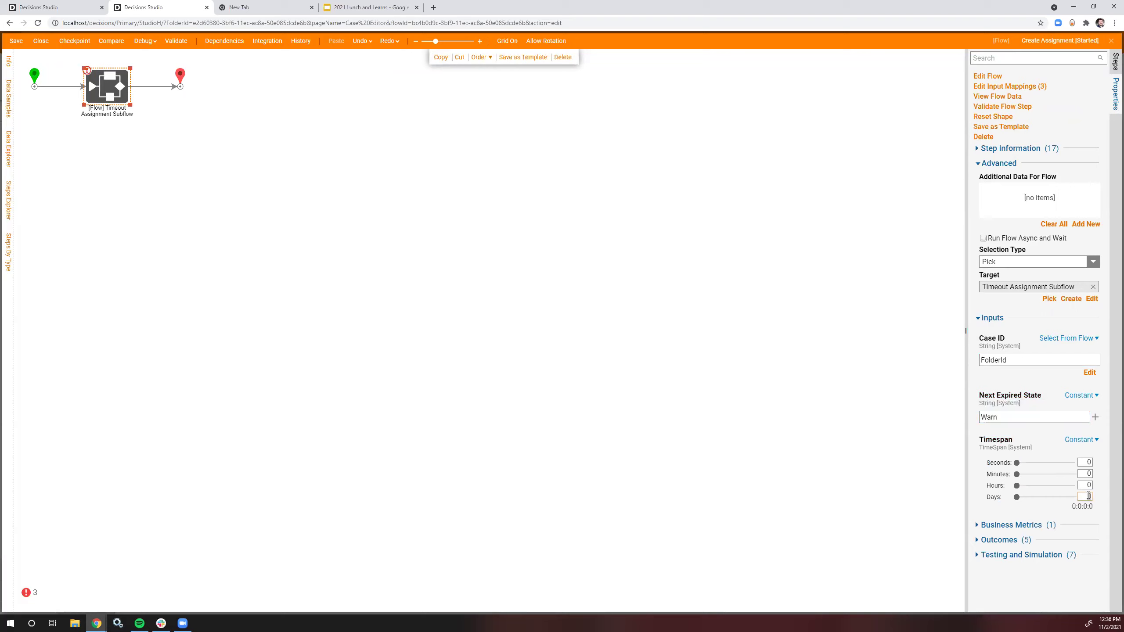
{"action": "left_click", "coordinate": [1087, 473]}
{"action": "left_click", "coordinate": [116, 139]}
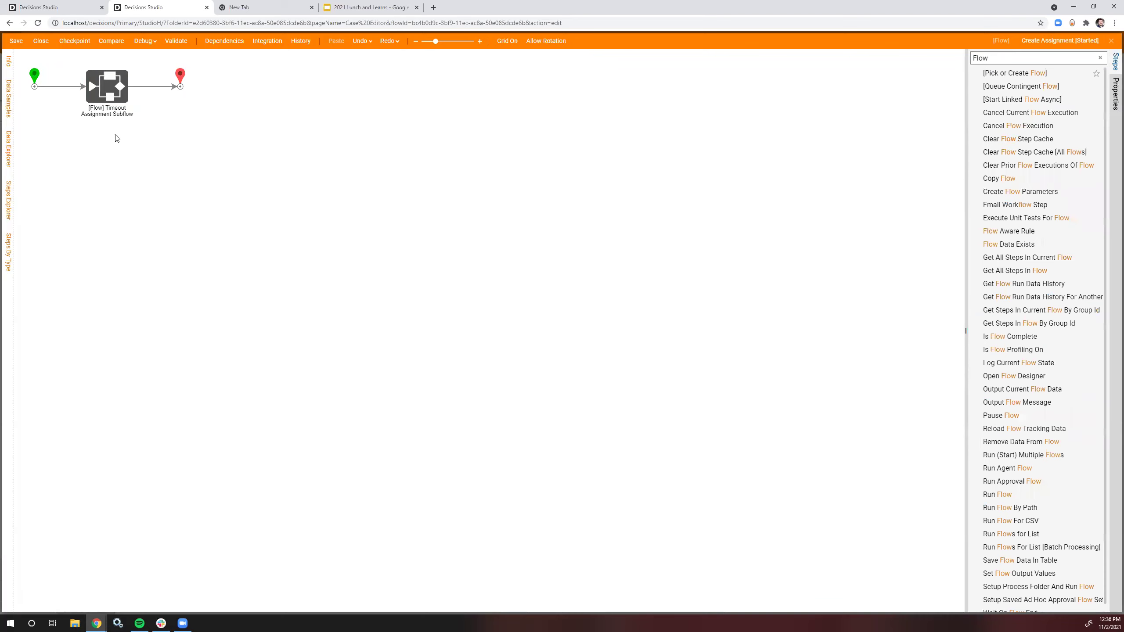
{"action": "left_click", "coordinate": [13, 41]}
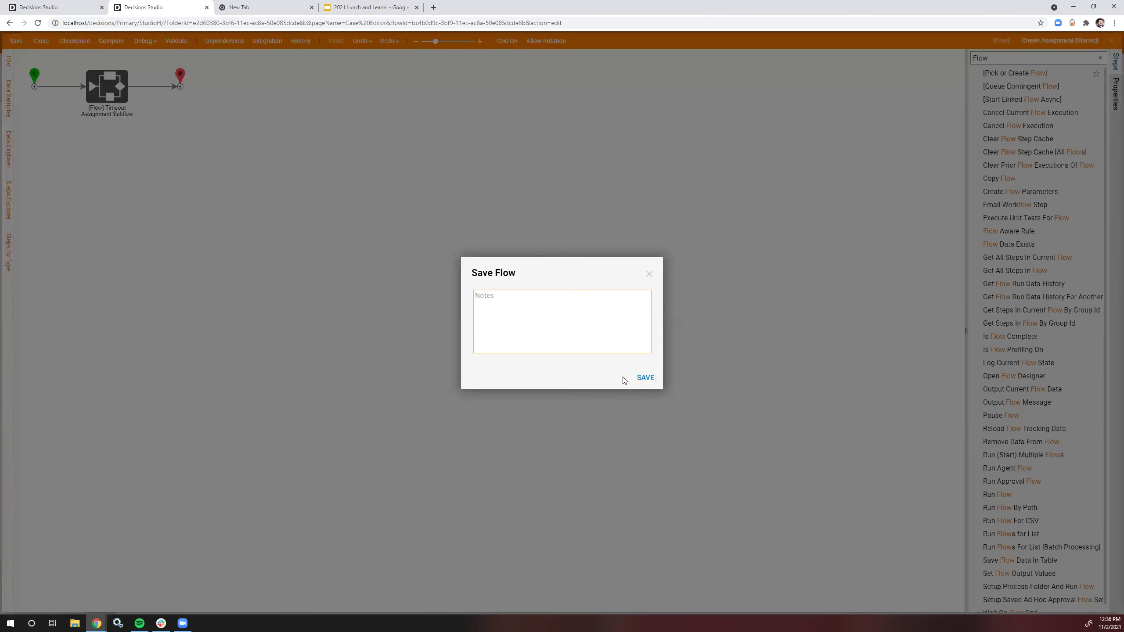
{"action": "left_click", "coordinate": [649, 377]}
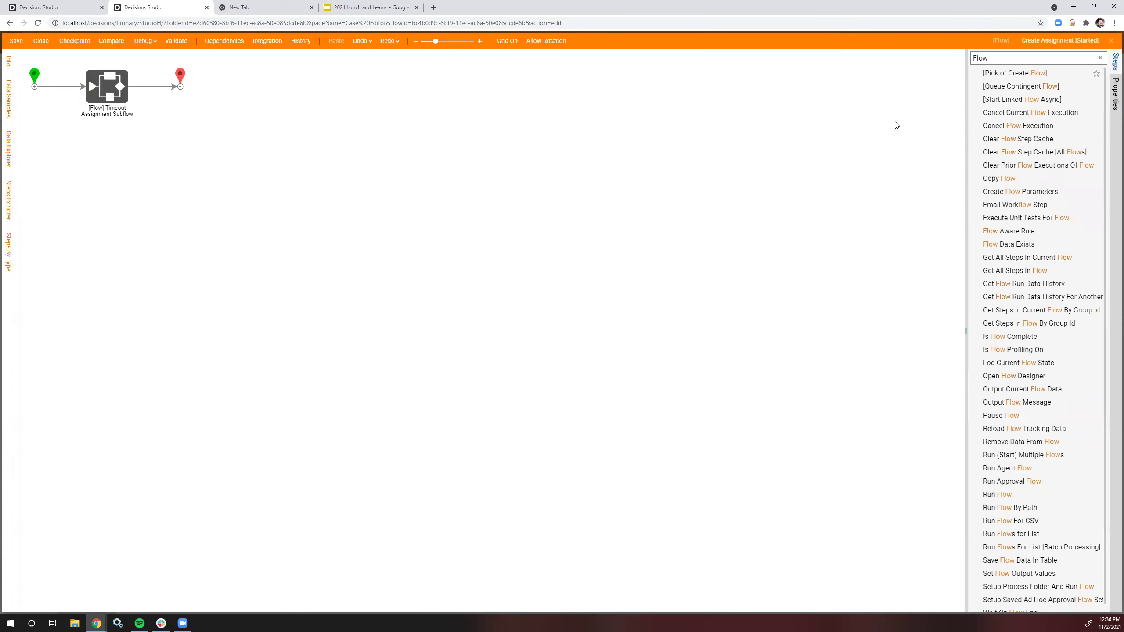
Step: Add a trigger flow named 'Create Assignment' to the Warn state
{"action": "left_click", "coordinate": [1110, 40]}
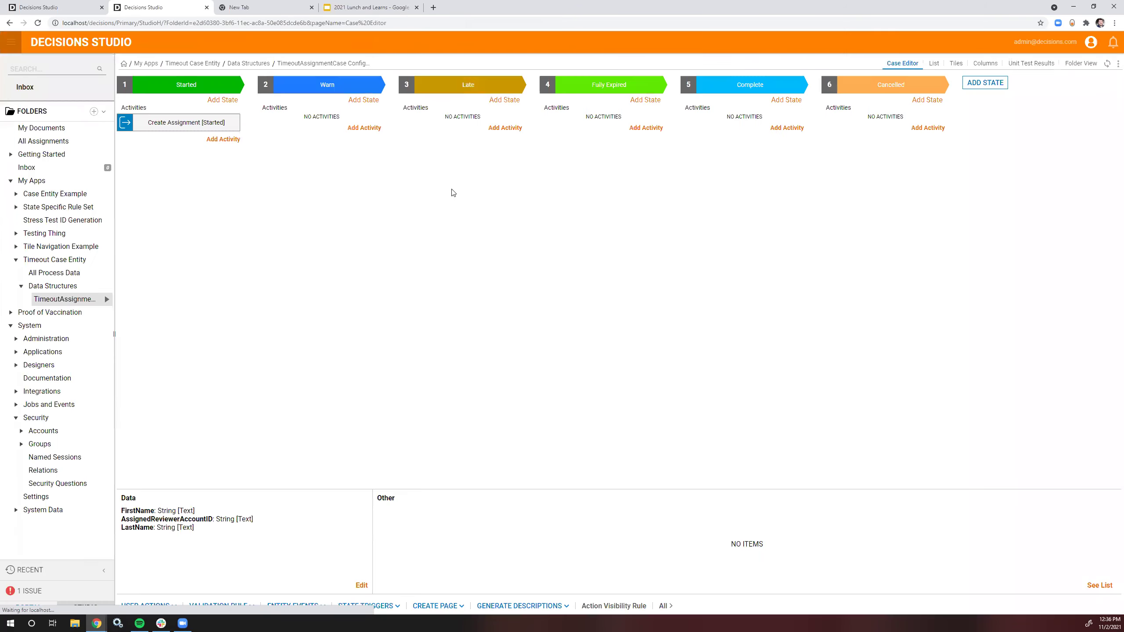
{"action": "left_click", "coordinate": [363, 128]}
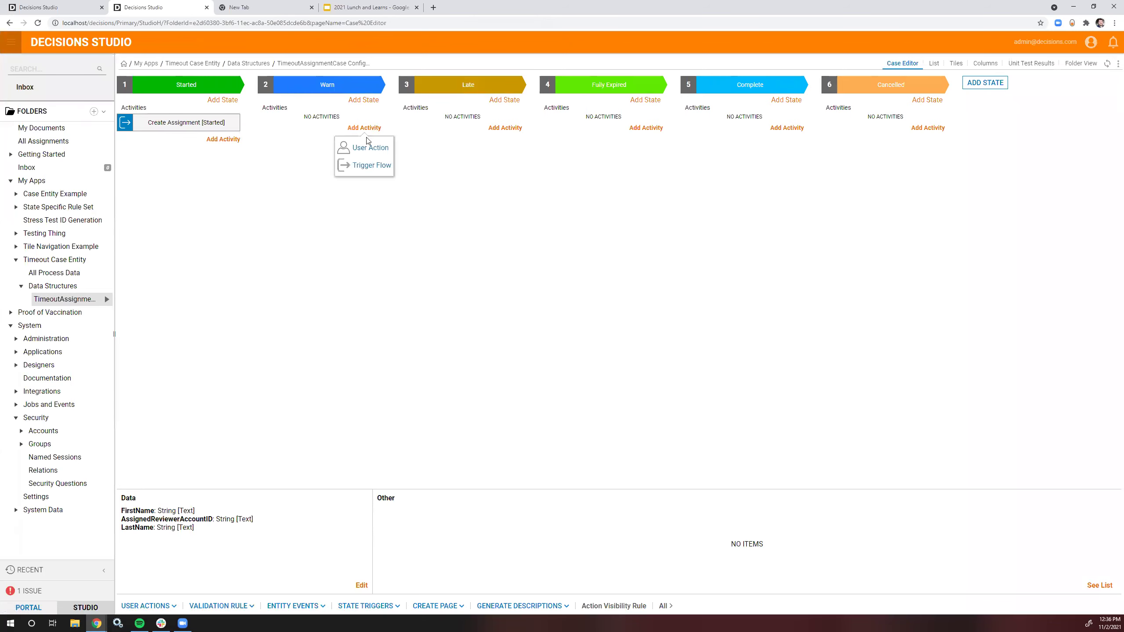
{"action": "left_click", "coordinate": [354, 166]}
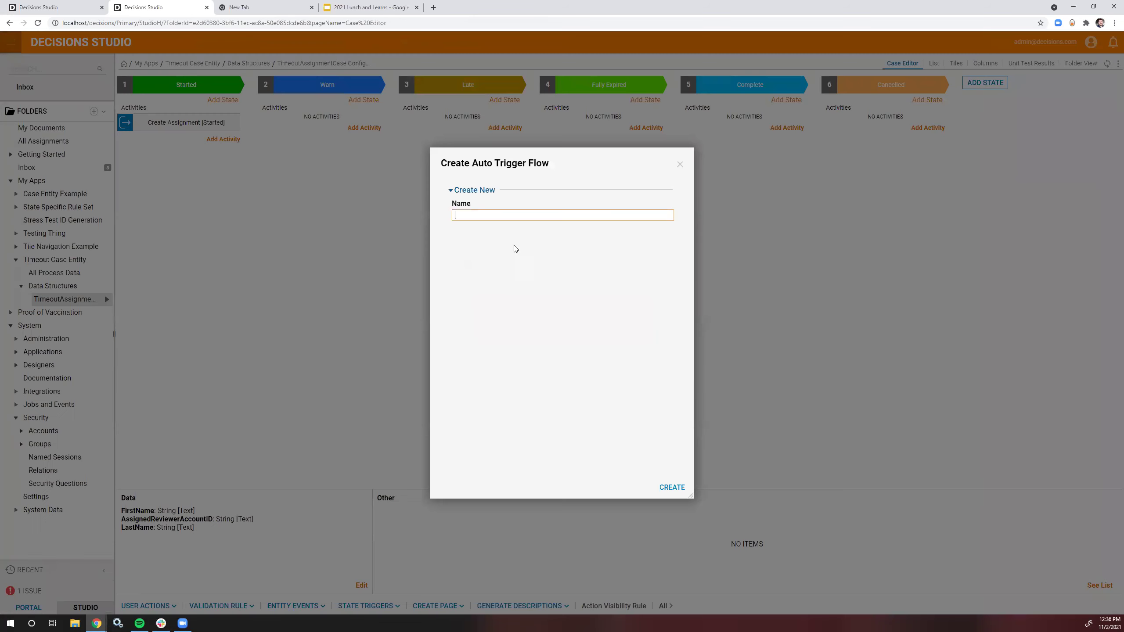
{"action": "left_click", "coordinate": [527, 215]}
{"action": "type", "text": "Create Assignment [Warn"}
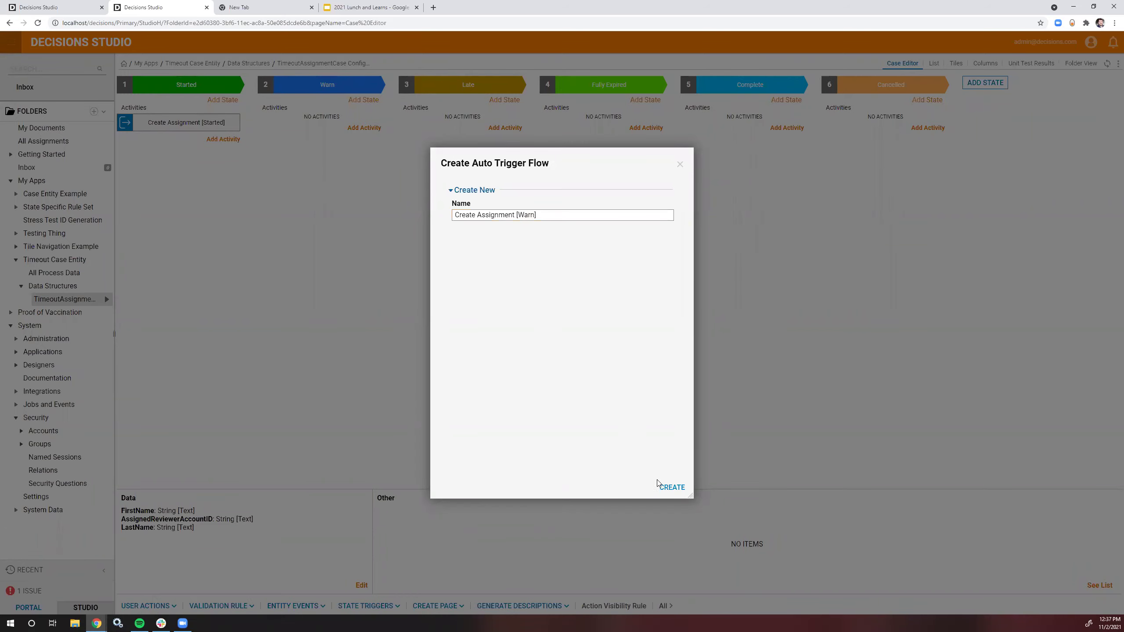
{"action": "left_click", "coordinate": [671, 487]}
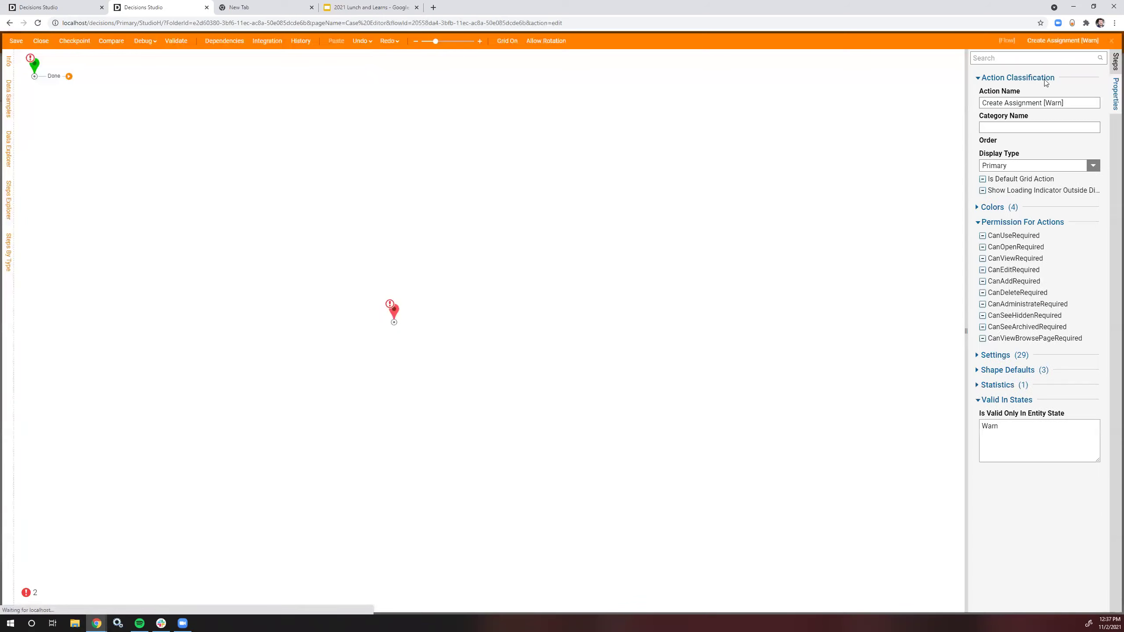
Step: Search for 'flow' and place a run-flow step on the canvas
{"action": "left_click", "coordinate": [1115, 61]}
{"action": "left_click", "coordinate": [1055, 59]}
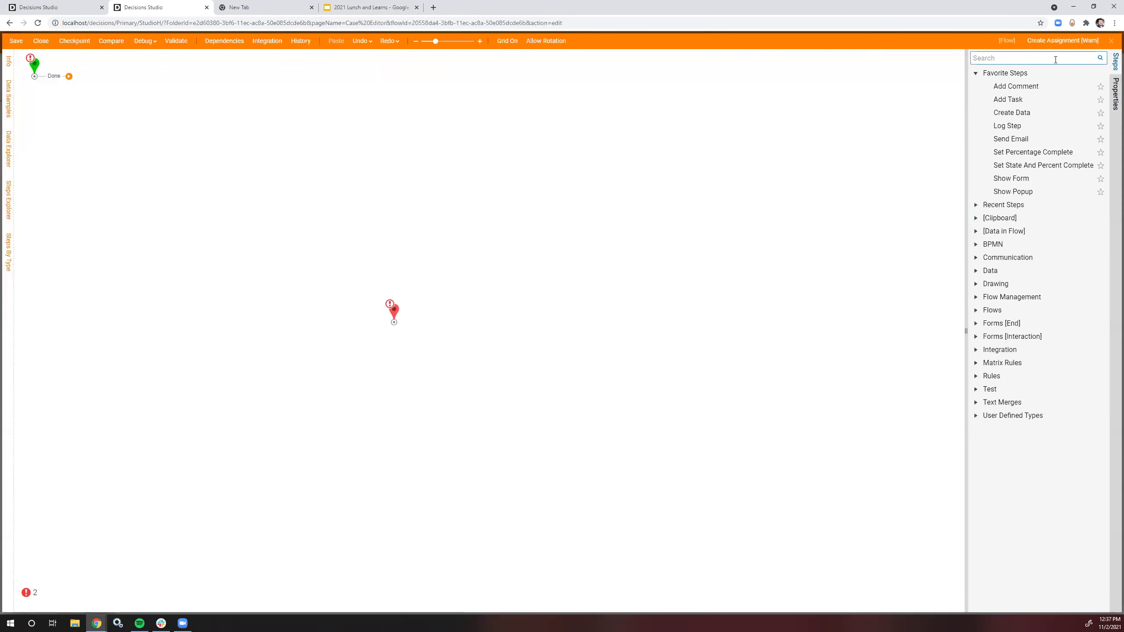
{"action": "type", "text": "flow"}
{"action": "left_click_drag", "start_coordinate": [1045, 78], "coordinate": [159, 84]}
Step: Target Timeout Assignment Subflow and connect its Done outcome to the end
{"action": "left_click", "coordinate": [1067, 278]}
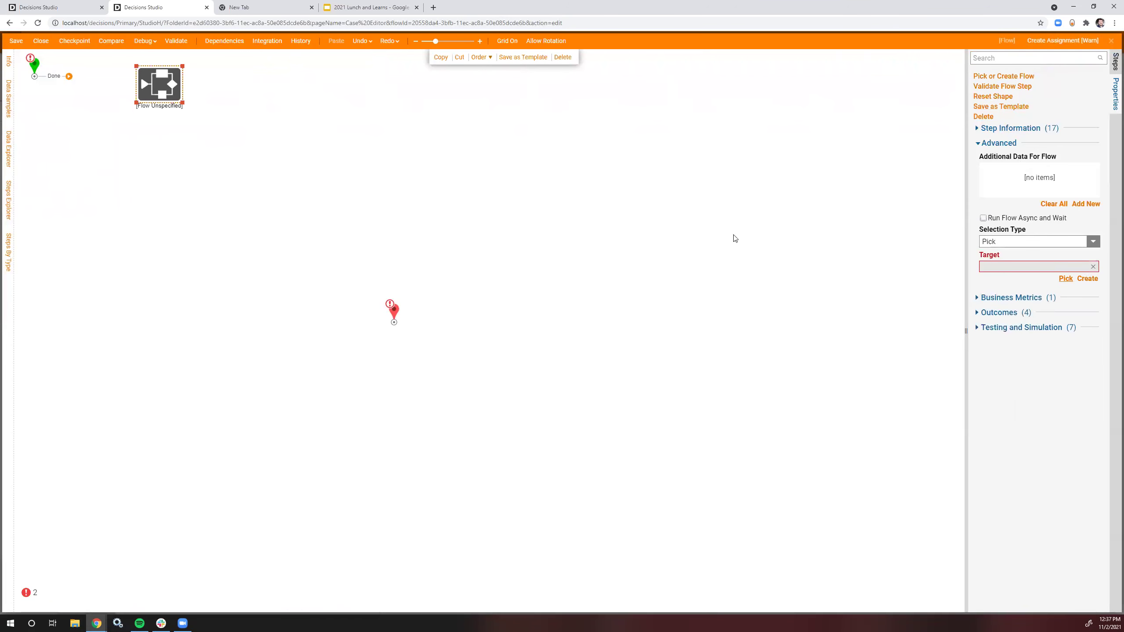
{"action": "left_click", "coordinate": [490, 239]}
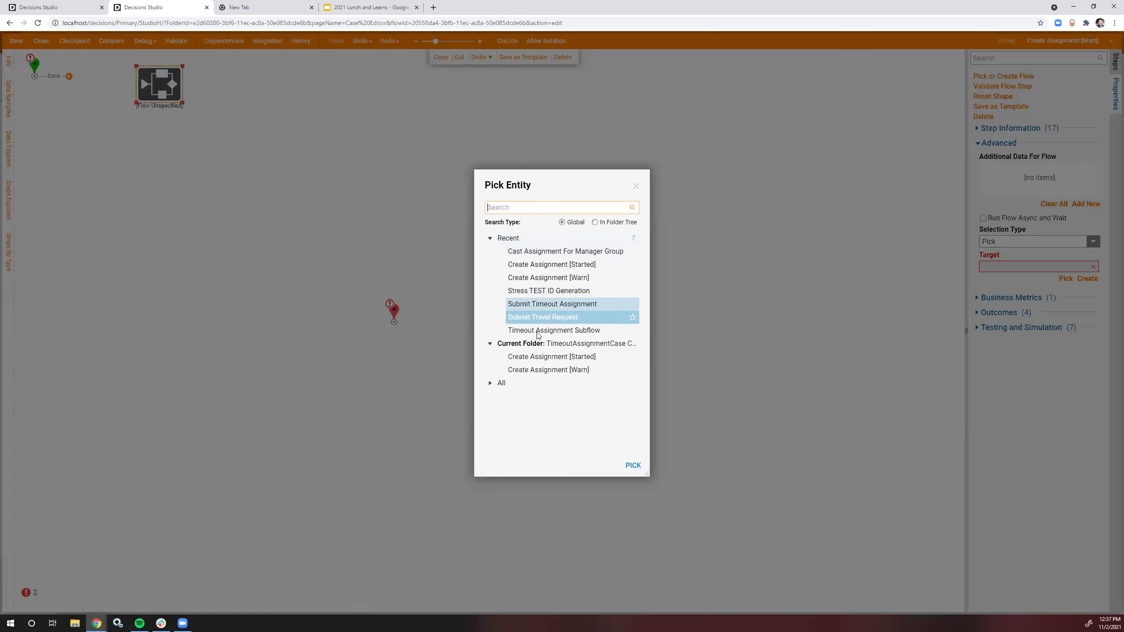
{"action": "left_click", "coordinate": [570, 330]}
{"action": "left_click", "coordinate": [633, 466]}
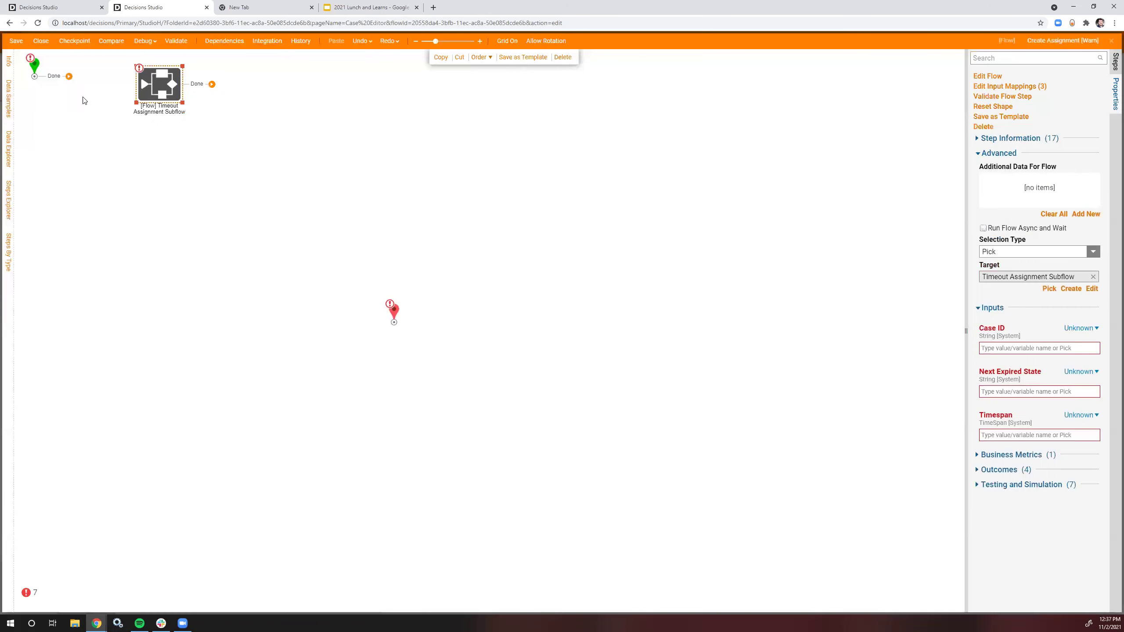
{"action": "left_click_drag", "start_coordinate": [282, 185], "coordinate": [394, 328]}
Step: Map Case ID to FolderId and set Next Expired State to 'Late'
{"action": "left_click", "coordinate": [1081, 328]}
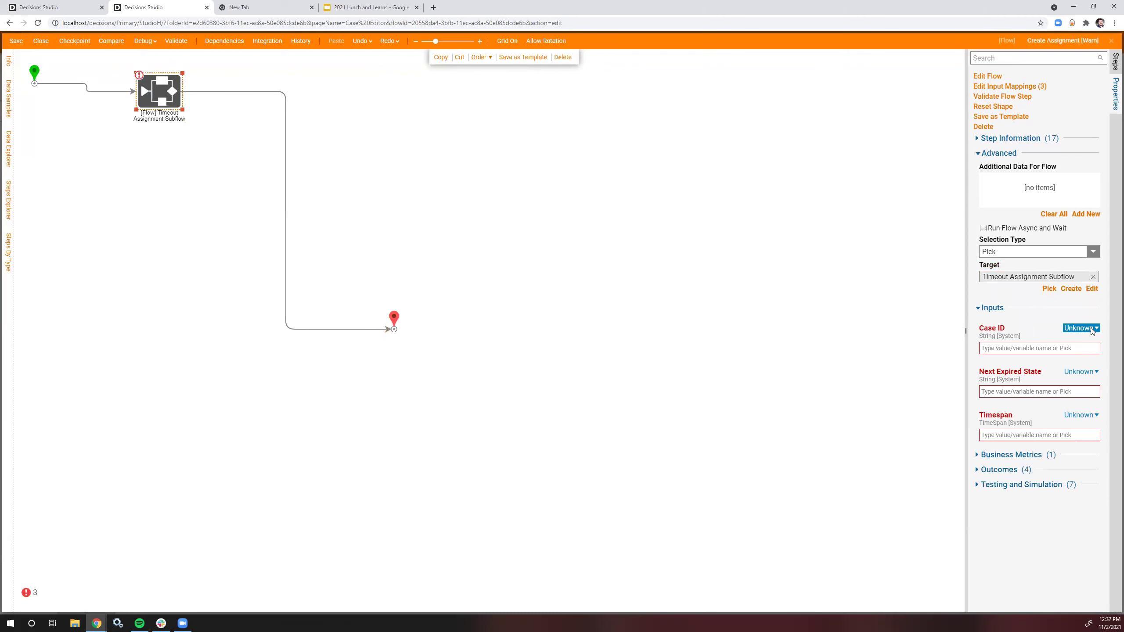
{"action": "left_click", "coordinate": [1018, 307]}
{"action": "left_click", "coordinate": [396, 251]}
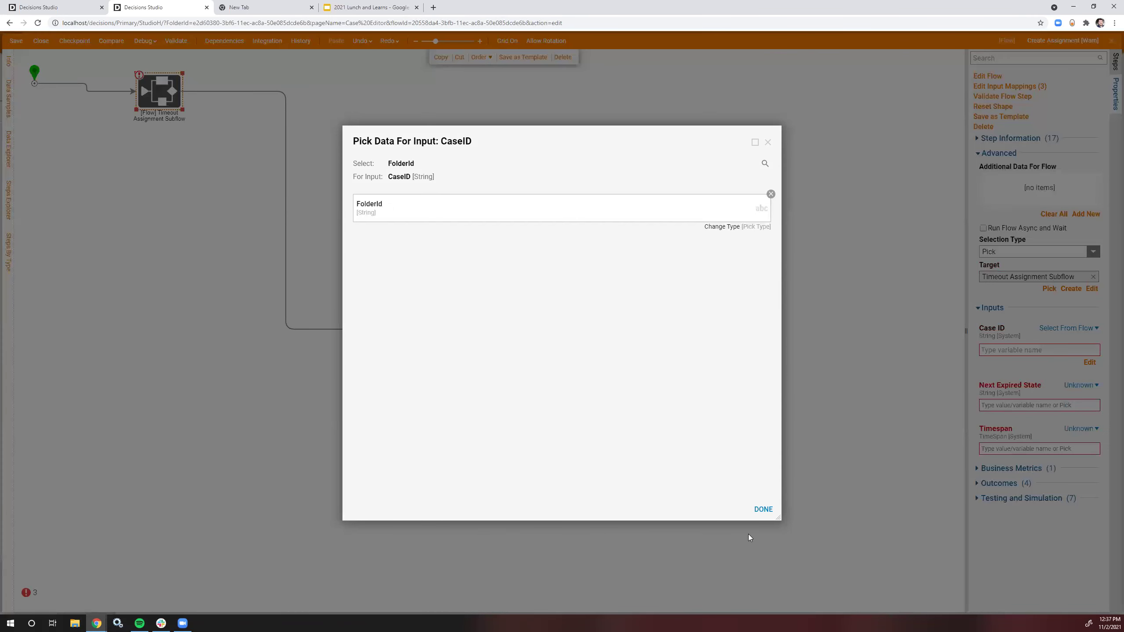
{"action": "left_click", "coordinate": [764, 509]}
{"action": "left_click", "coordinate": [1078, 386]}
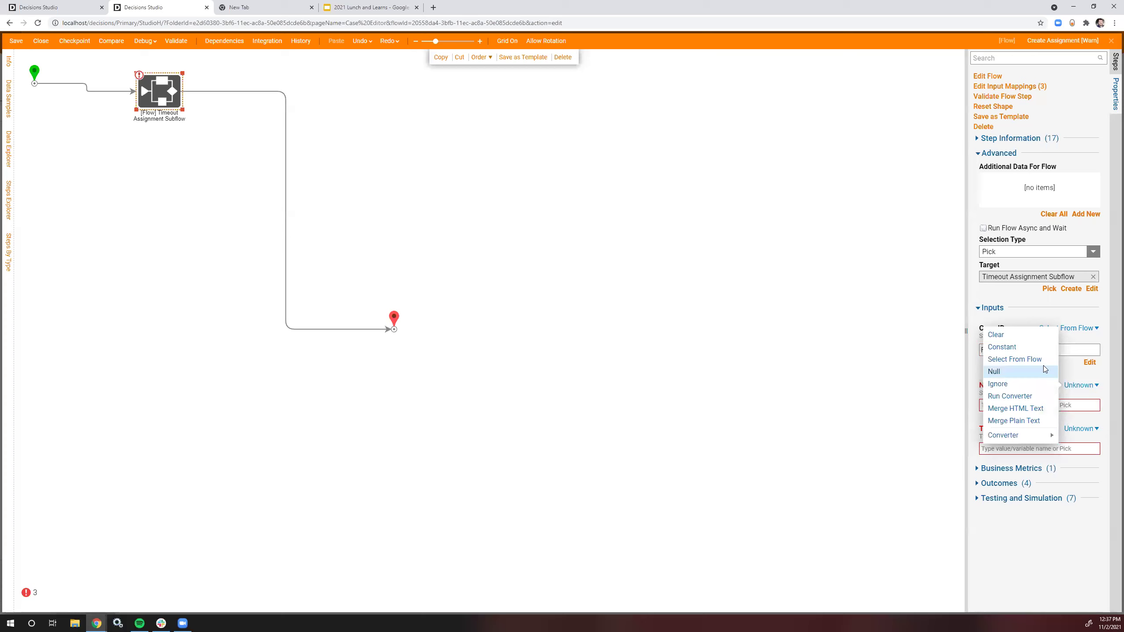
{"action": "left_click", "coordinate": [1029, 350]}
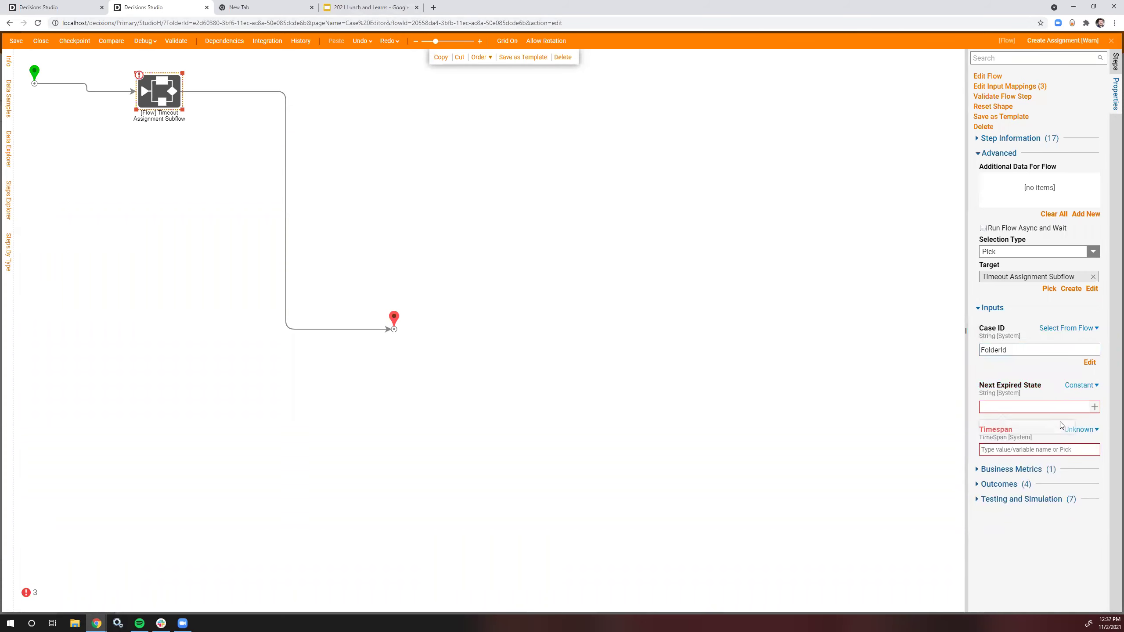
{"action": "type", "text": "Late"}
Step: Set Timespan to a constant 1 minute, review the step, and close the Warn flow
{"action": "left_click", "coordinate": [1081, 429]}
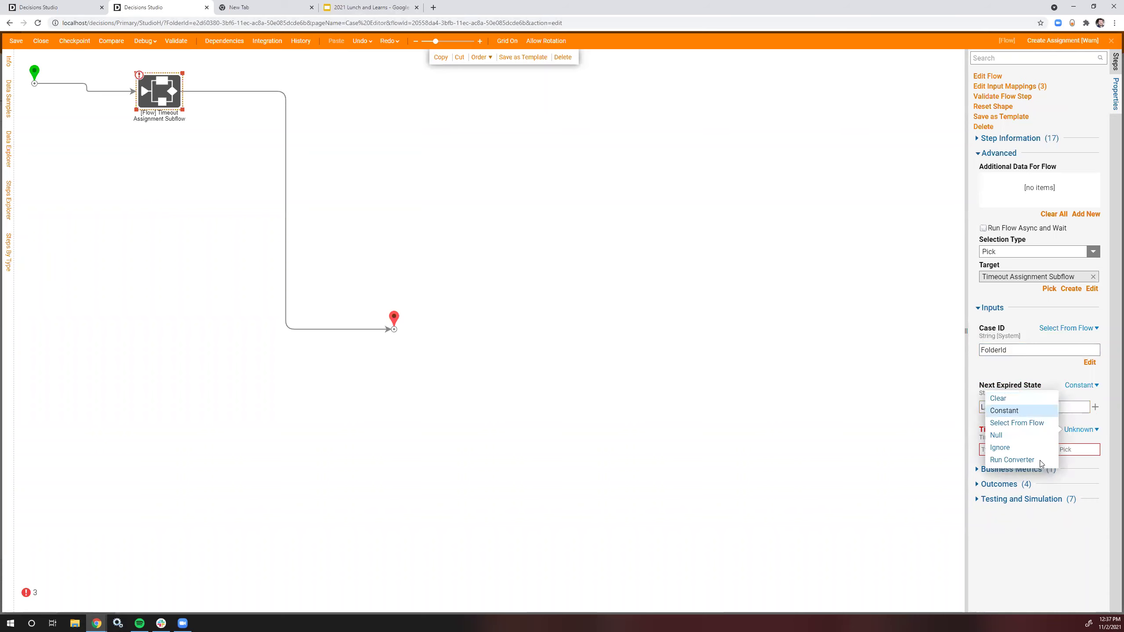
{"action": "key", "text": "Return"}
{"action": "left_click", "coordinate": [1088, 463]}
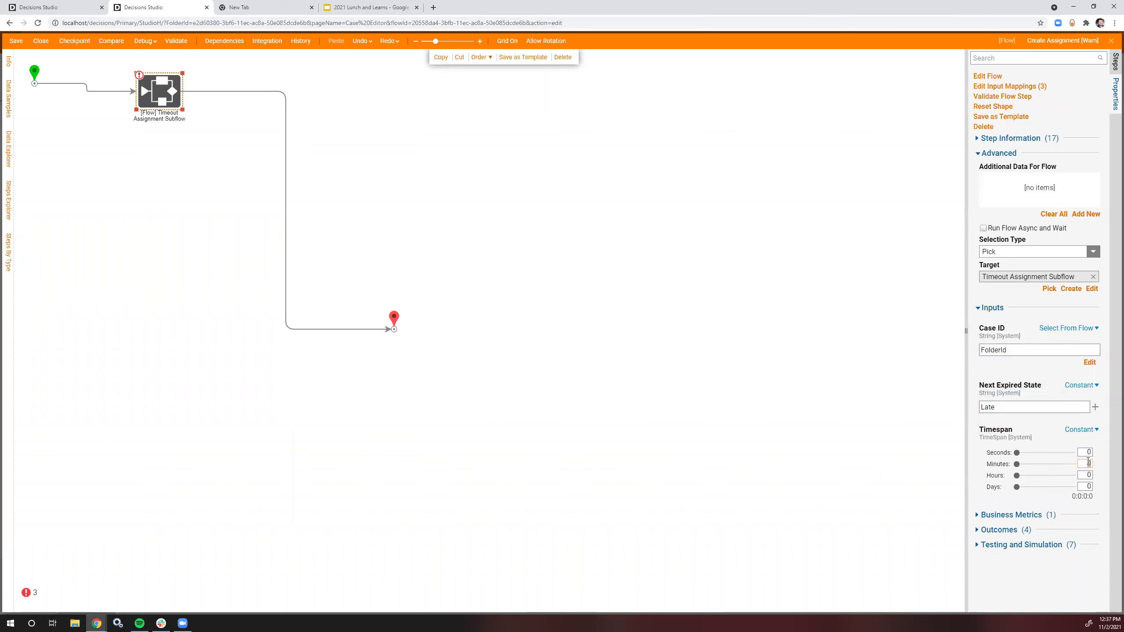
{"action": "left_click", "coordinate": [228, 139]}
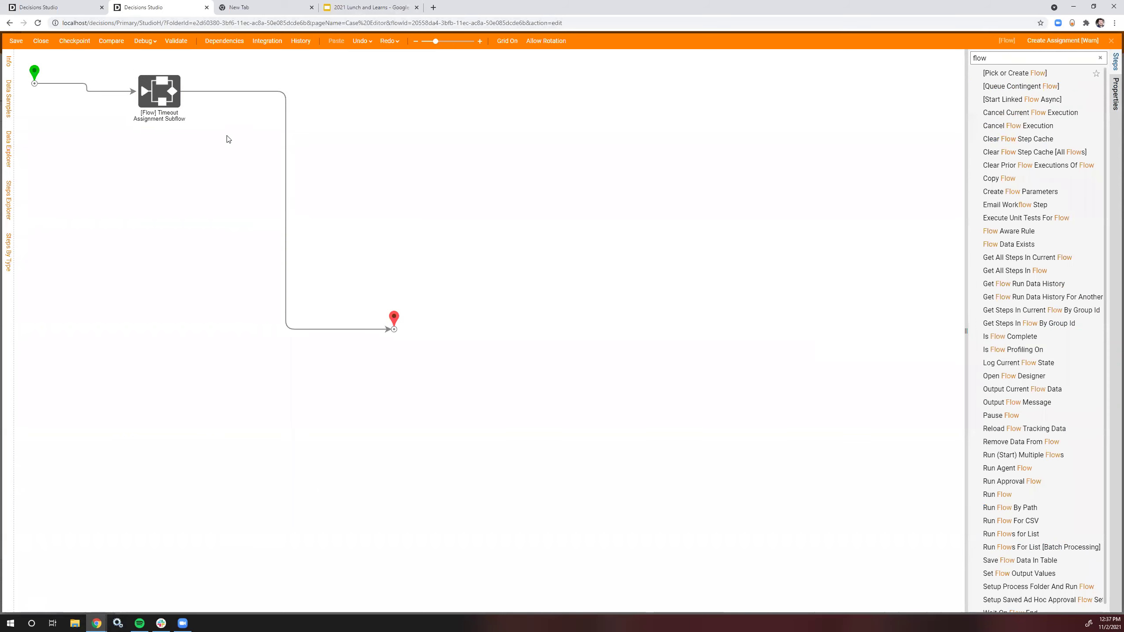
{"action": "left_click", "coordinate": [177, 88]}
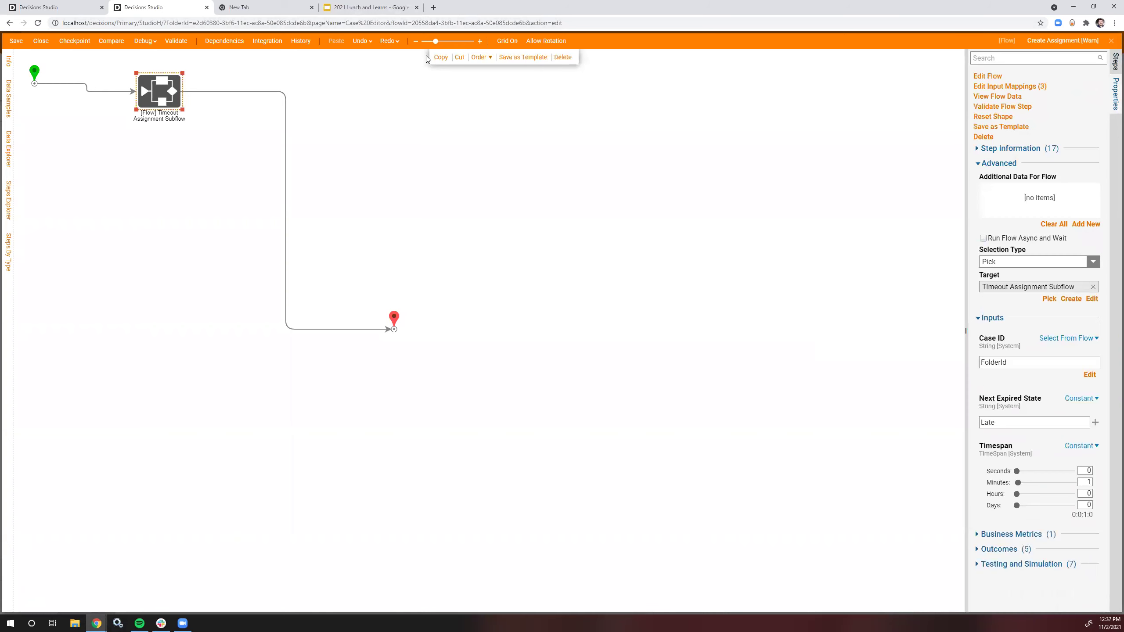
{"action": "left_click", "coordinate": [477, 146]}
{"action": "left_click", "coordinate": [41, 40]}
Step: Save the Warn flow and add a 'Create Assignment' trigger flow to the Late state
{"action": "left_click", "coordinate": [645, 375]}
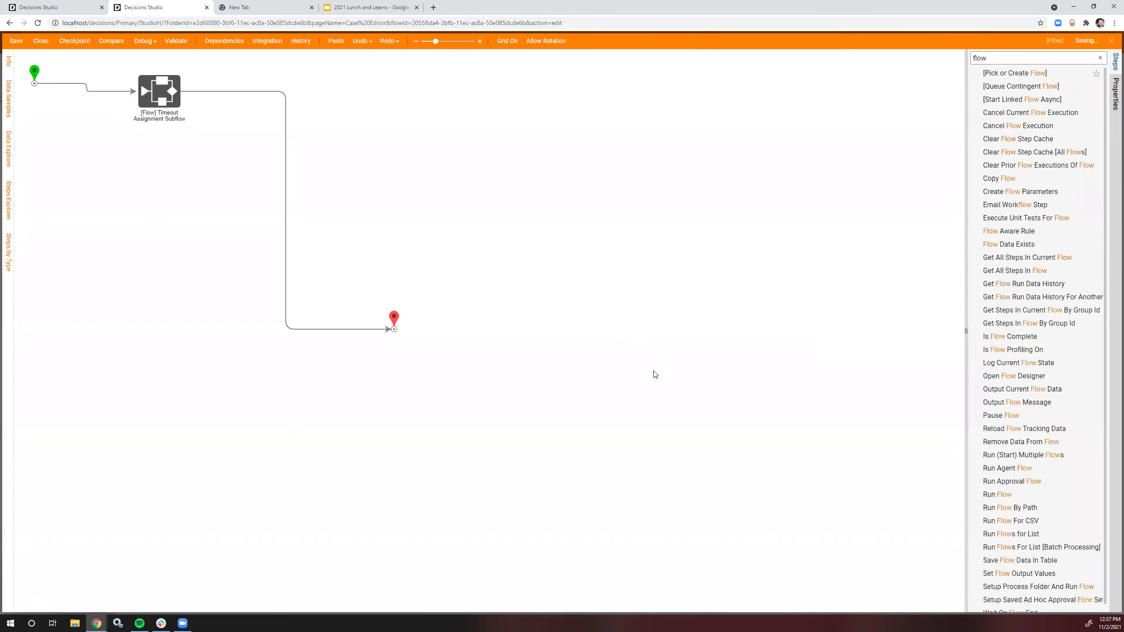
{"action": "left_click", "coordinate": [504, 127]}
{"action": "left_click", "coordinate": [509, 165]}
{"action": "left_click", "coordinate": [534, 213]}
{"action": "type", "text": "Create "}
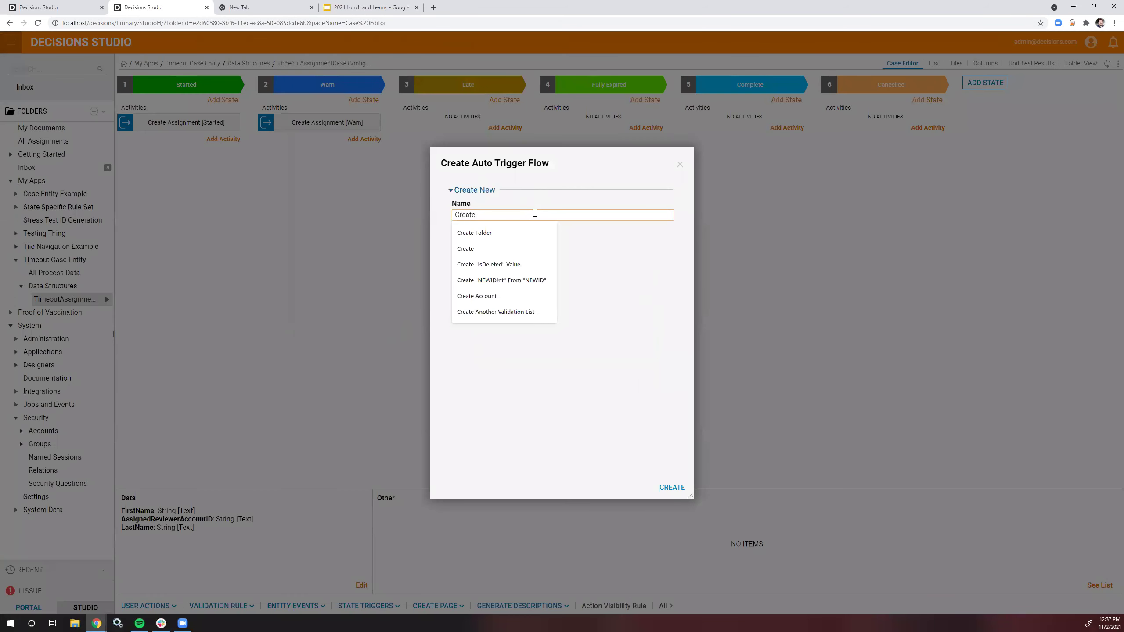
{"action": "type", "text": "Assignment [Late"}
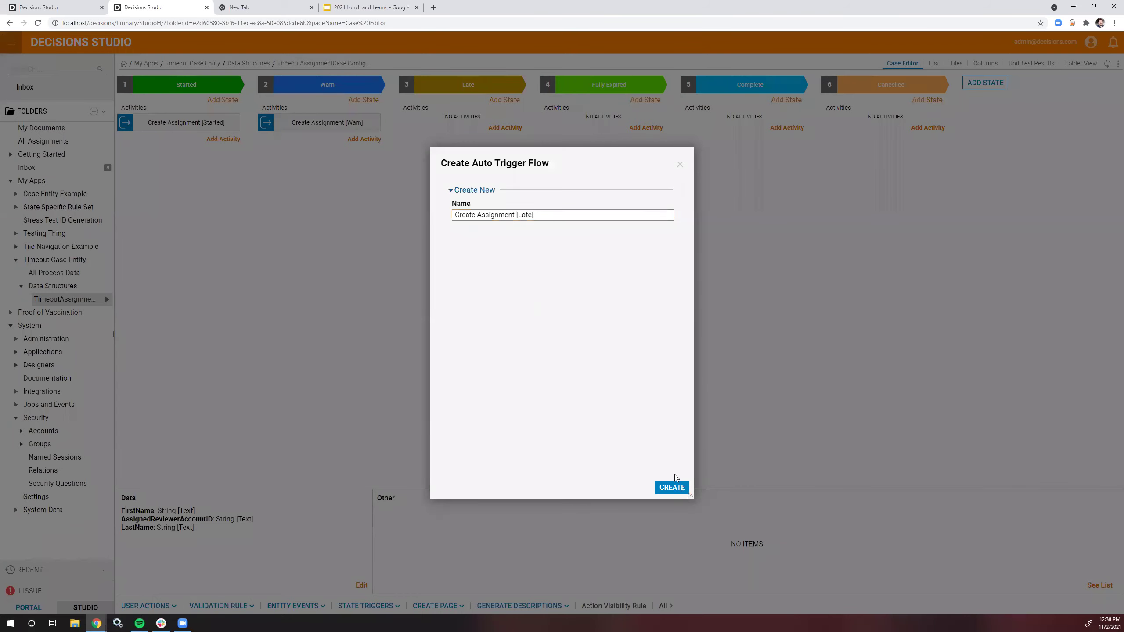
{"action": "left_click", "coordinate": [673, 487]}
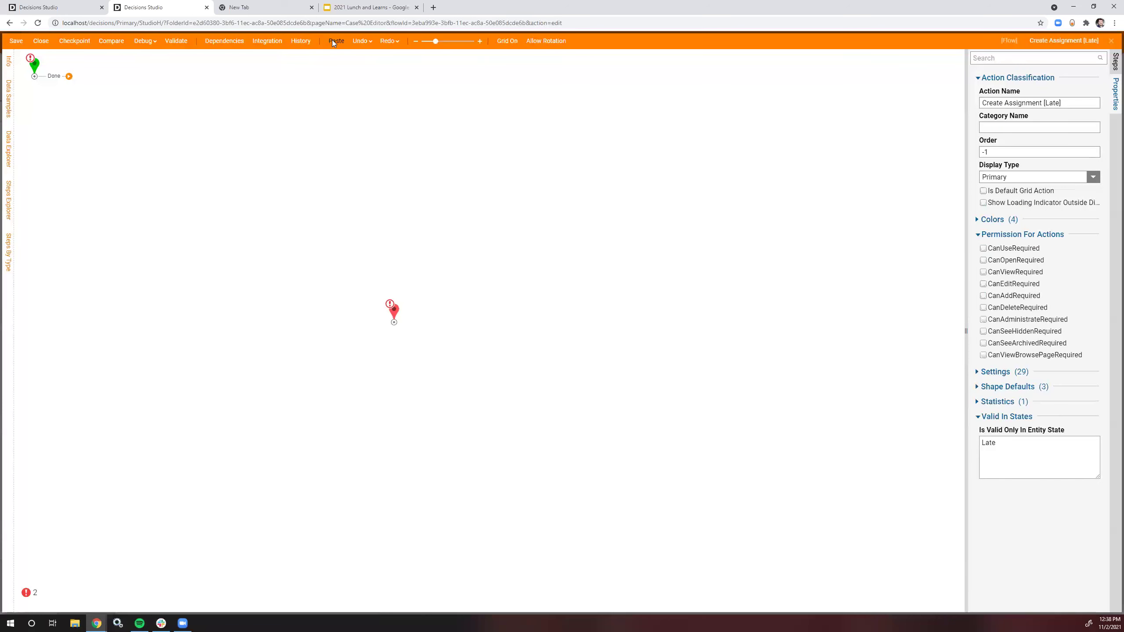
Step: Paste the subflow step, set Next Expired State to 'Fully Expired', and connect it to the end
{"action": "left_click", "coordinate": [335, 41]}
{"action": "left_click", "coordinate": [1008, 411]}
{"action": "key", "text": "BackSpace"}
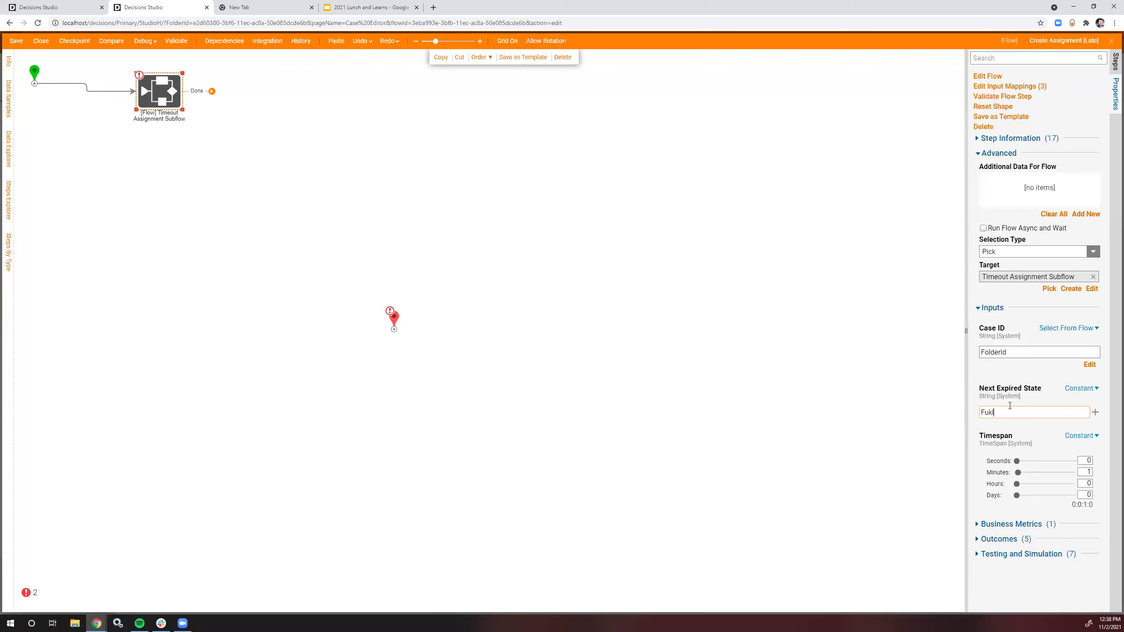
{"action": "type", "text": "Fukky"}
{"action": "key", "text": "BackSpace"}
{"action": "key", "text": "BackSpace"}
{"action": "key", "text": "BackSpace"}
{"action": "type", "text": "Ex"}
{"action": "left_click", "coordinate": [791, 326]}
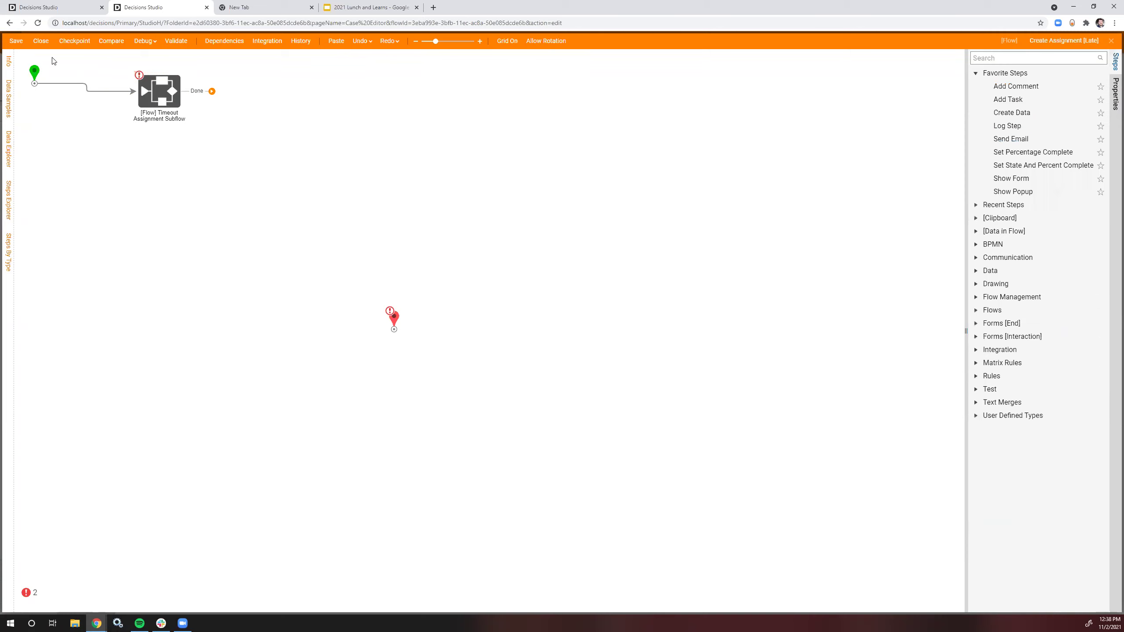
{"action": "left_click_drag", "start_coordinate": [211, 91], "coordinate": [413, 332]}
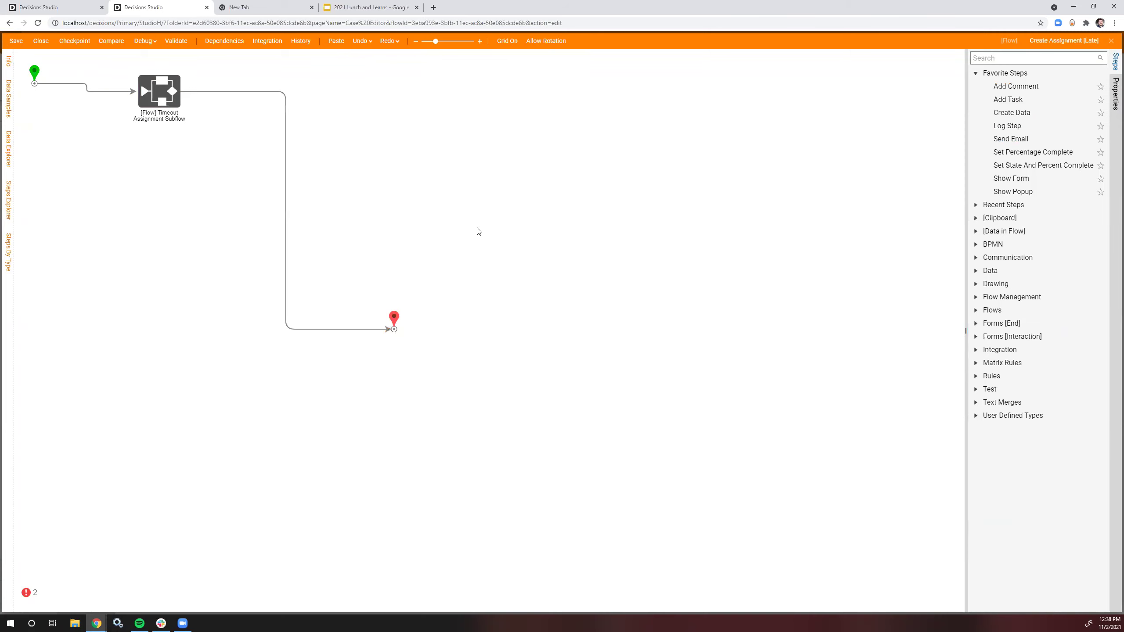
Step: Select the Fully Expired state name in the TimeoutAssignmentCase state editor
{"action": "left_click", "coordinate": [247, 7]}
{"action": "left_click", "coordinate": [68, 4]}
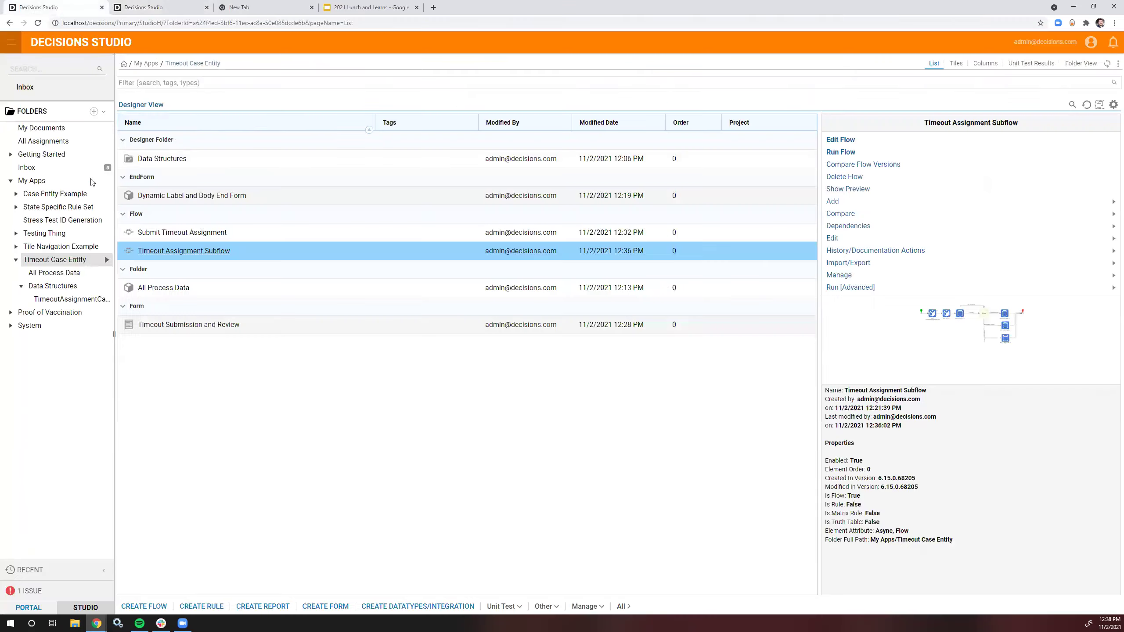
{"action": "left_click", "coordinate": [256, 239]}
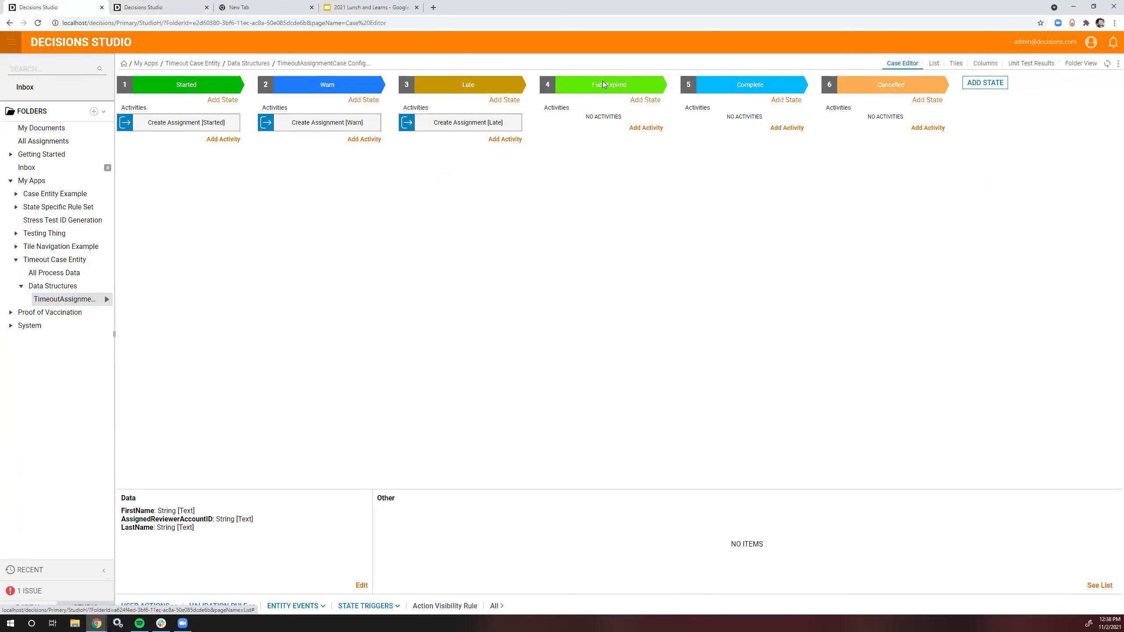
{"action": "left_click", "coordinate": [625, 84]}
{"action": "triple_click", "coordinate": [625, 84]}
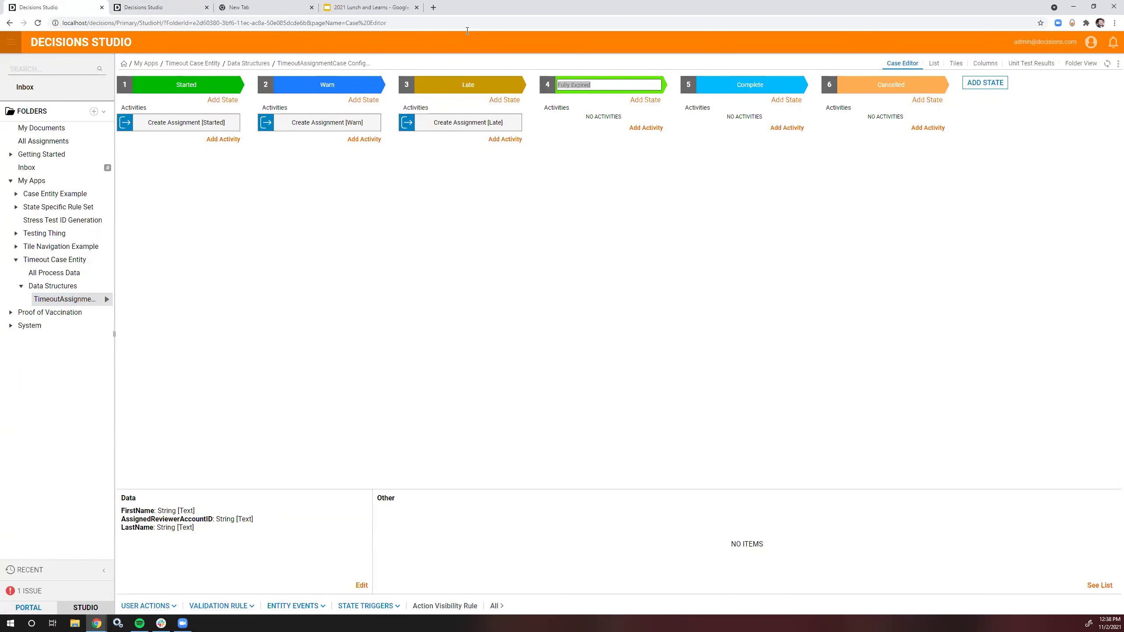
Step: Recheck the timeout subflow step, then close and save the Late flow
{"action": "left_click", "coordinate": [146, 7]}
{"action": "left_click", "coordinate": [169, 107]}
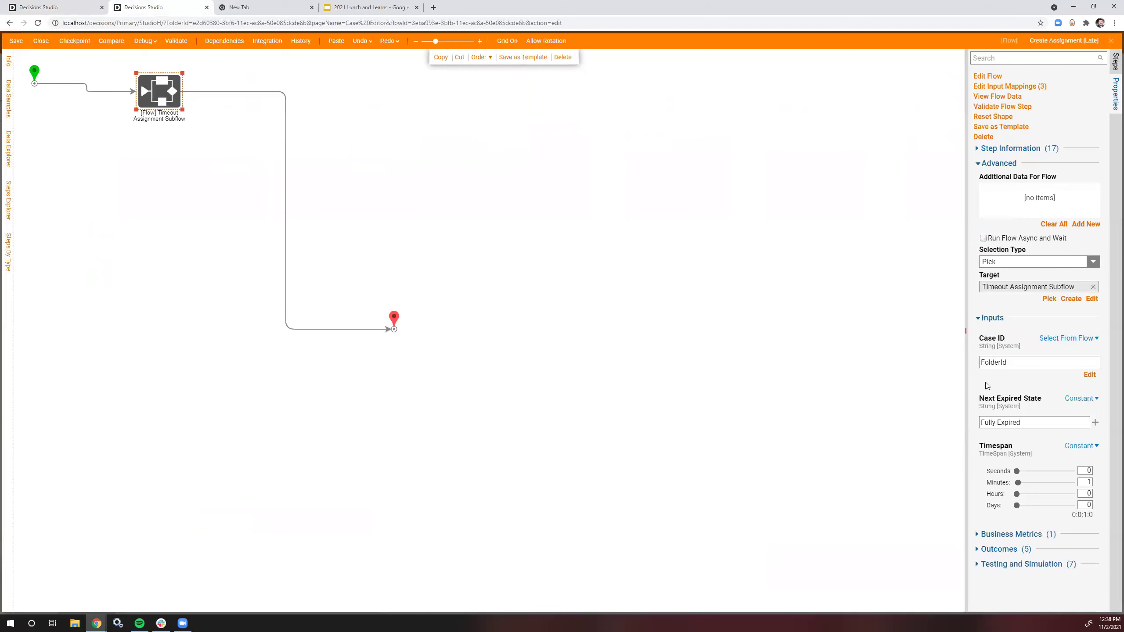
{"action": "left_click", "coordinate": [1033, 420]}
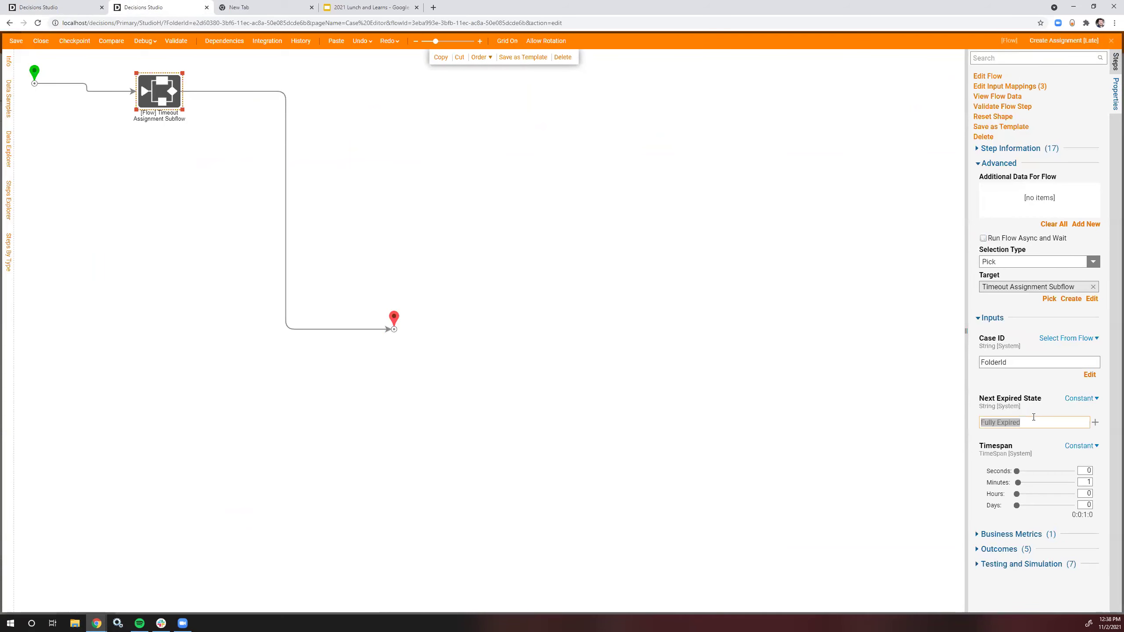
{"action": "left_click", "coordinate": [745, 319]}
{"action": "left_click", "coordinate": [41, 41]}
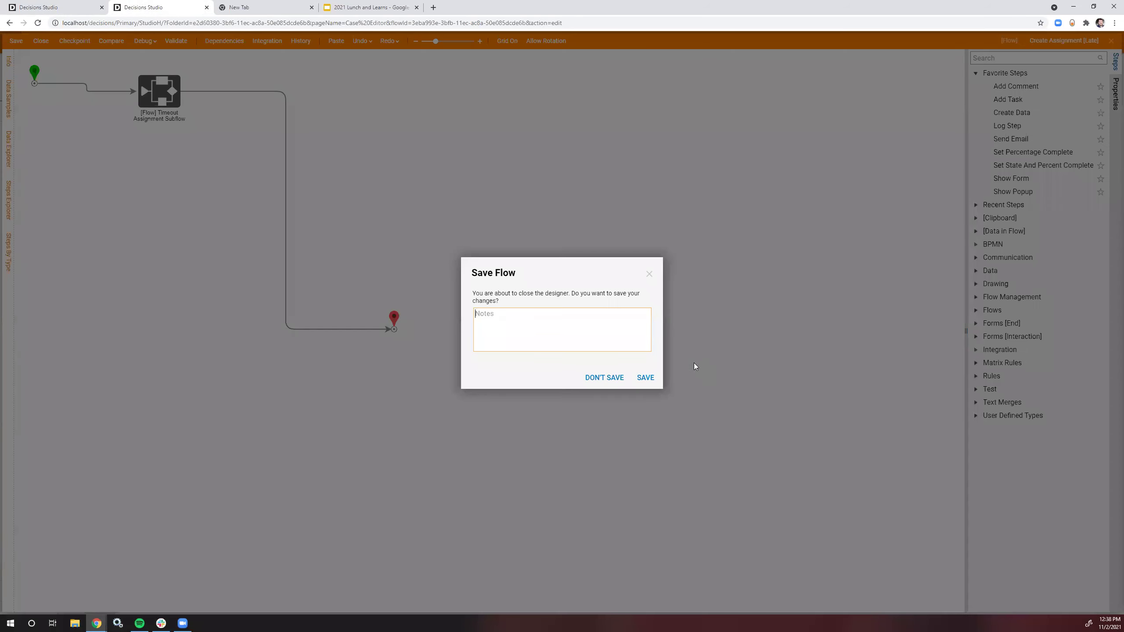
{"action": "left_click", "coordinate": [645, 380]}
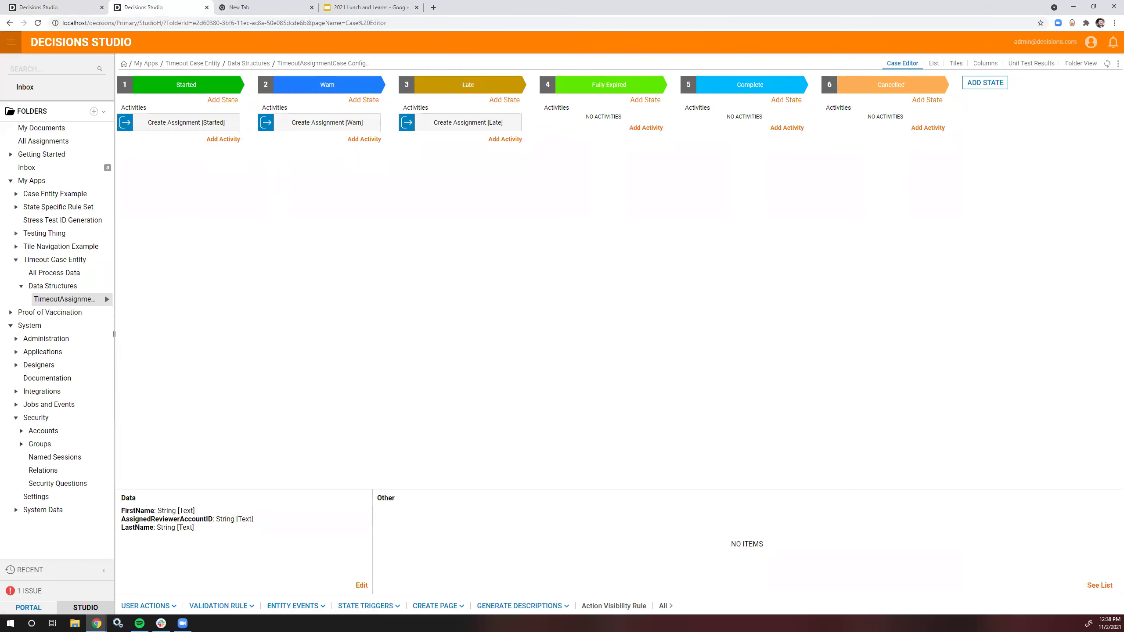
Step: Open Submit Timeout Assignment and start a full debug run
{"action": "left_click", "coordinate": [71, 261]}
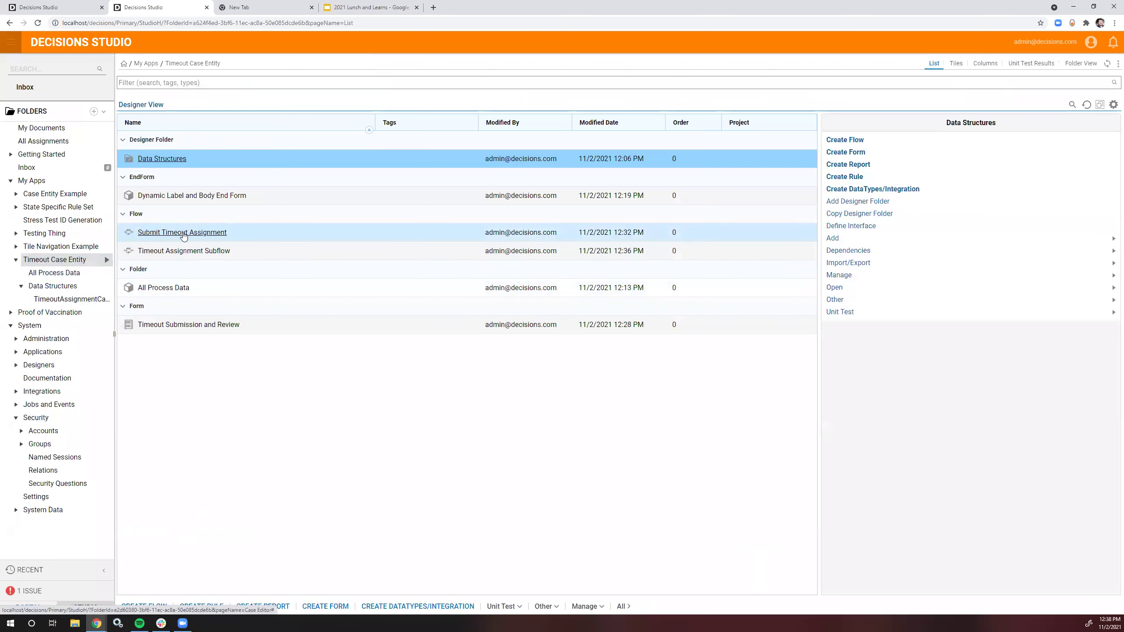
{"action": "left_click", "coordinate": [182, 233]}
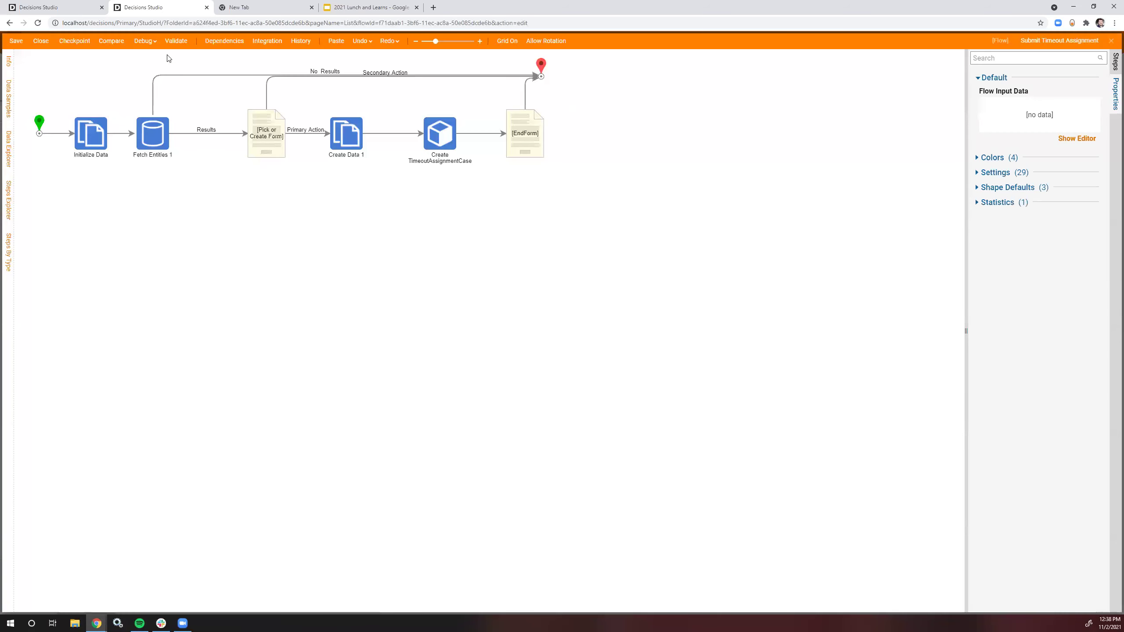
{"action": "left_click", "coordinate": [149, 40]}
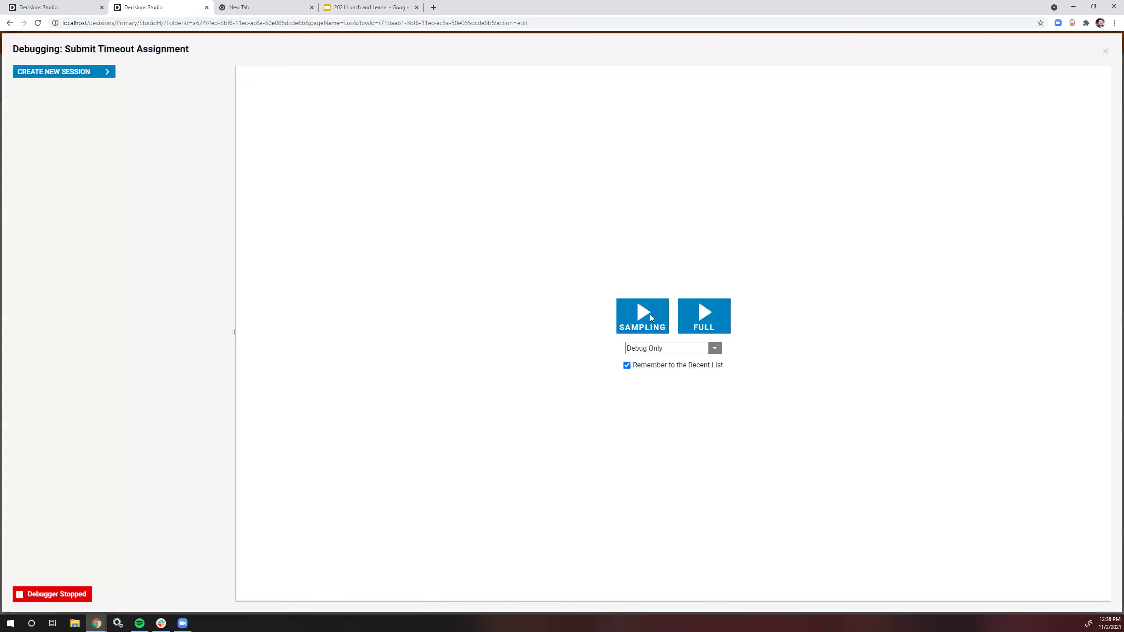
{"action": "left_click", "coordinate": [708, 320]}
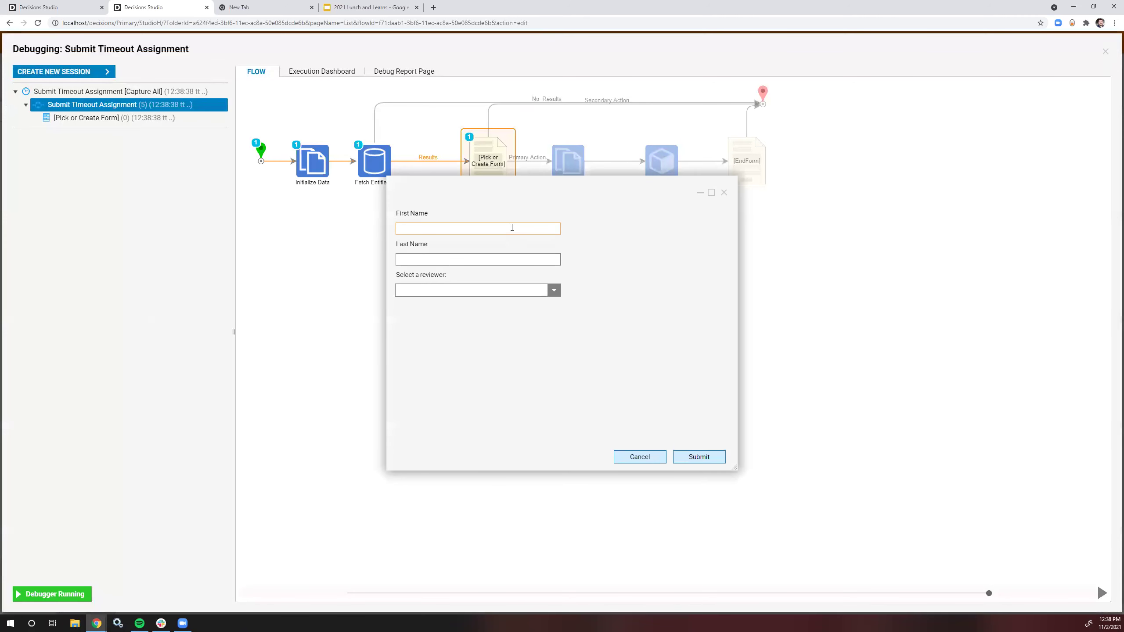
Step: Enter the person's first and last name in the assignment form
{"action": "key", "text": "Escape"}
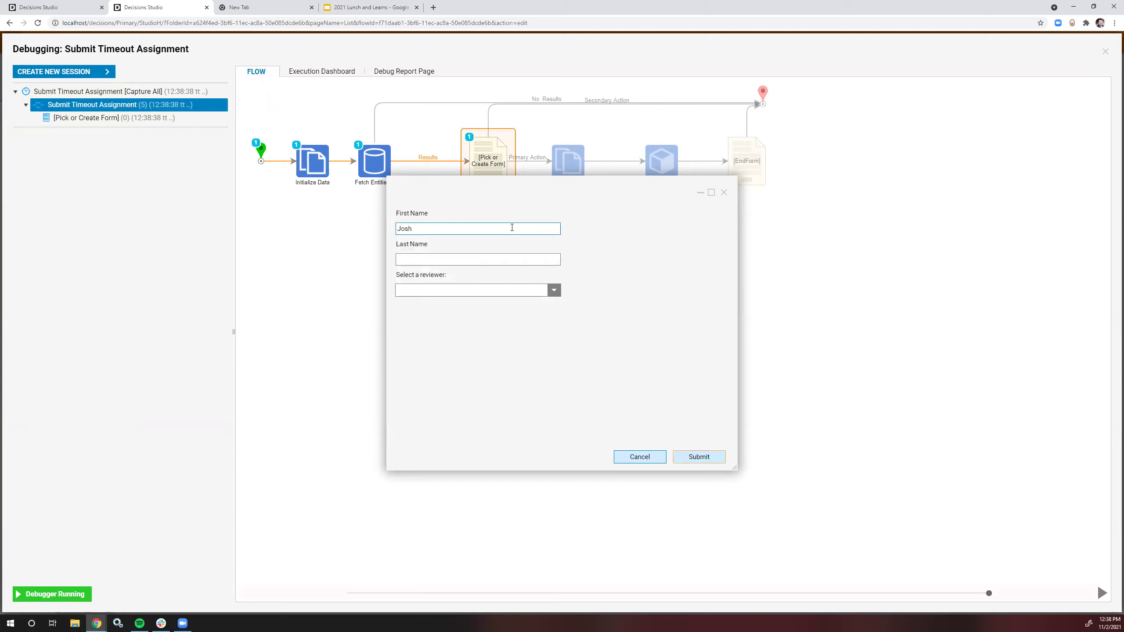
{"action": "left_click", "coordinate": [510, 256]}
{"action": "type", "text": "Lacks"}
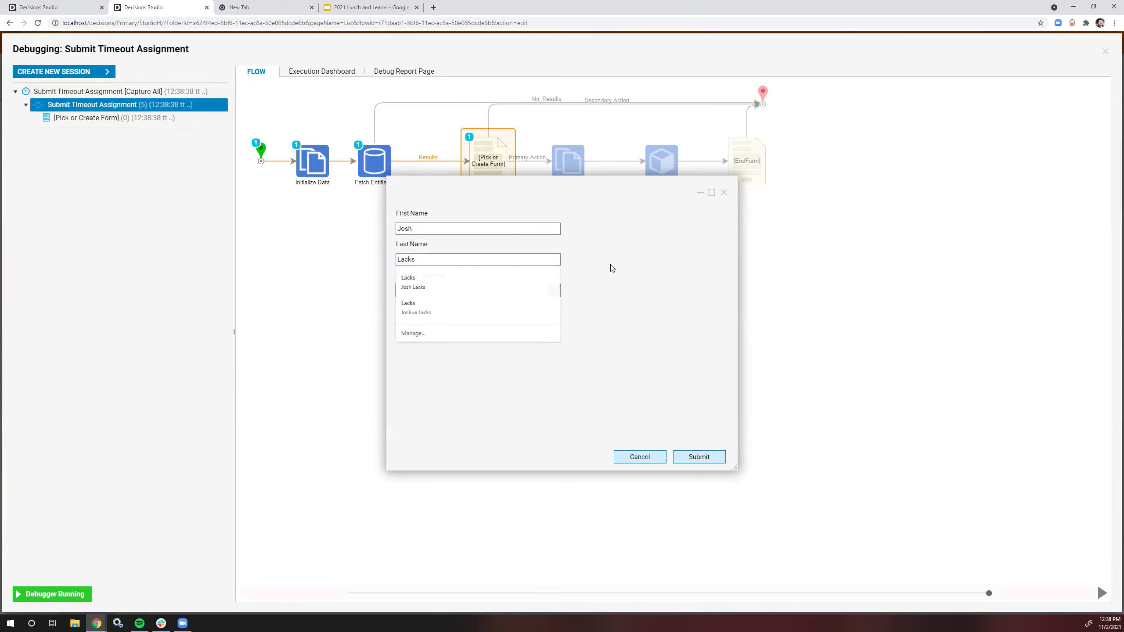
{"action": "key", "text": "Escape"}
Step: Choose the admin account as reviewer, submit the form, and close the debugger
{"action": "left_click", "coordinate": [554, 290]}
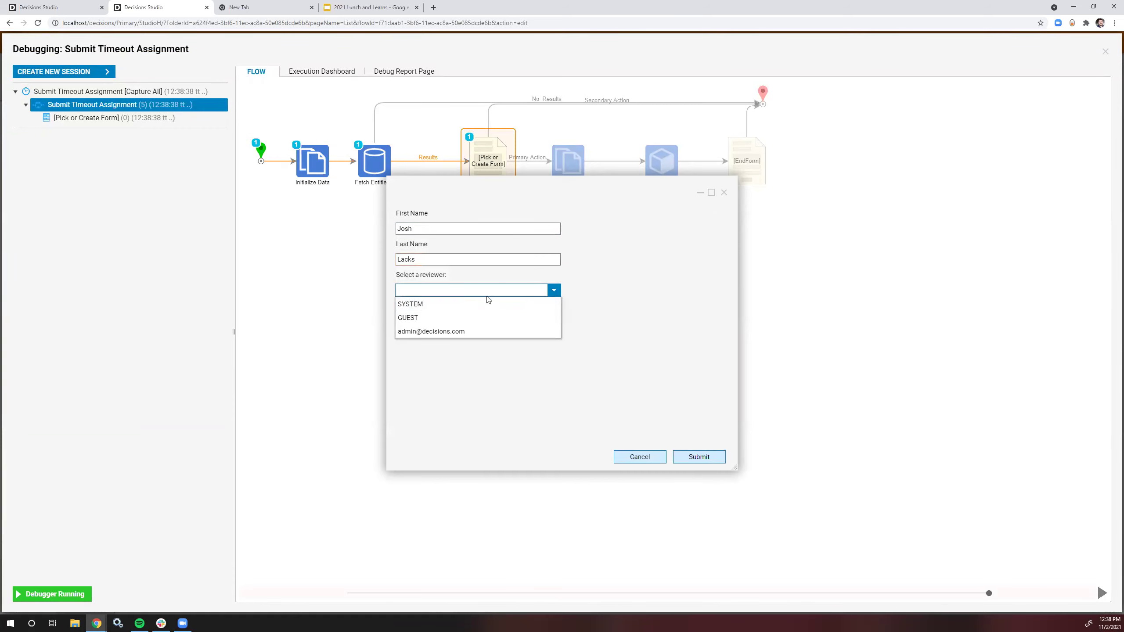
{"action": "left_click", "coordinate": [450, 331]}
{"action": "left_click", "coordinate": [698, 456]}
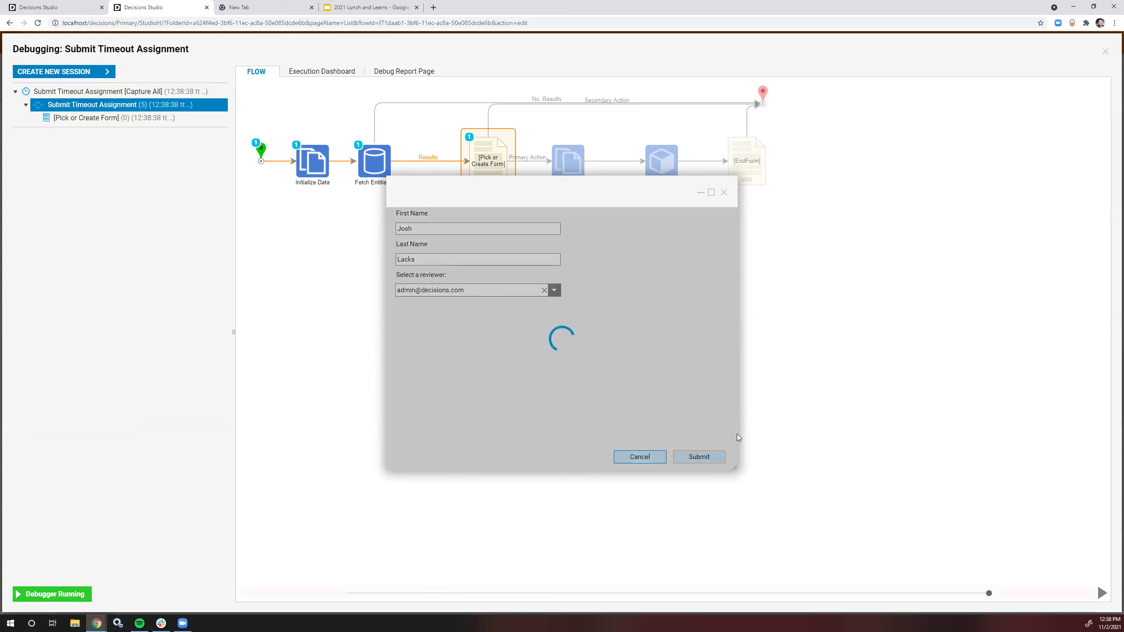
{"action": "left_click", "coordinate": [560, 413]}
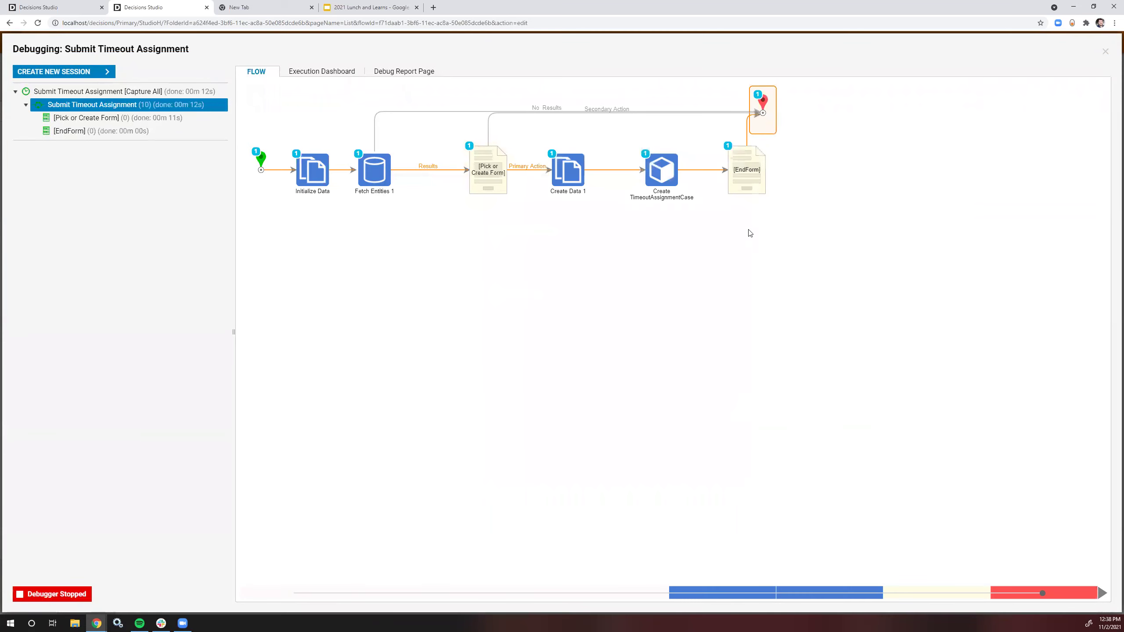
{"action": "left_click", "coordinate": [1105, 52]}
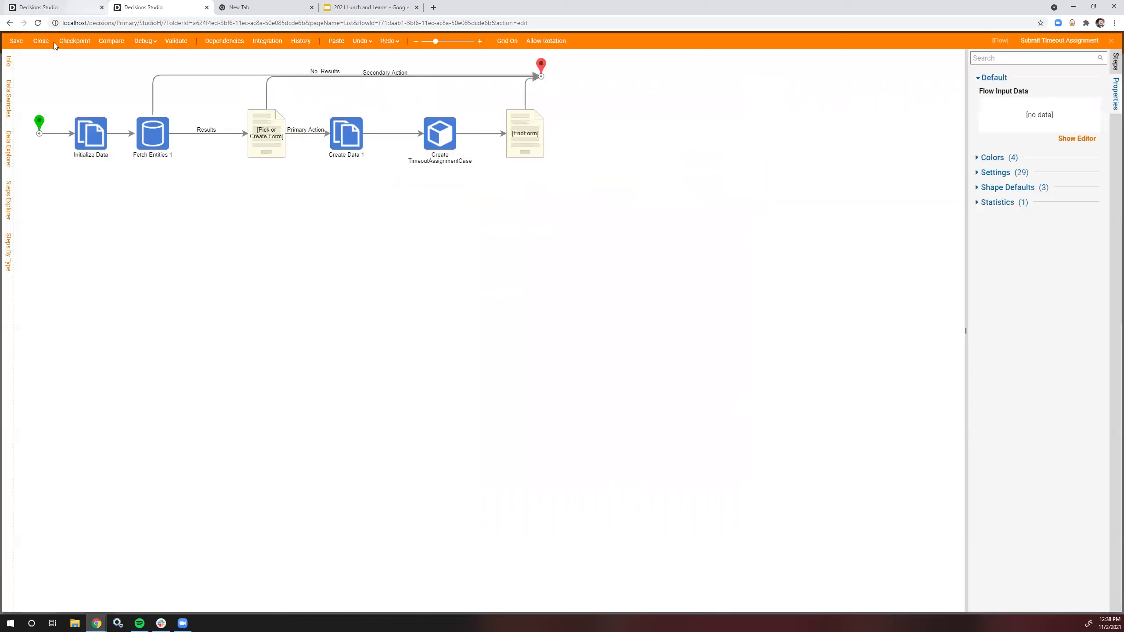
Step: Close the flow, open case C000002 from All Process Data, refresh, then view the Inbox
{"action": "left_click", "coordinate": [41, 41]}
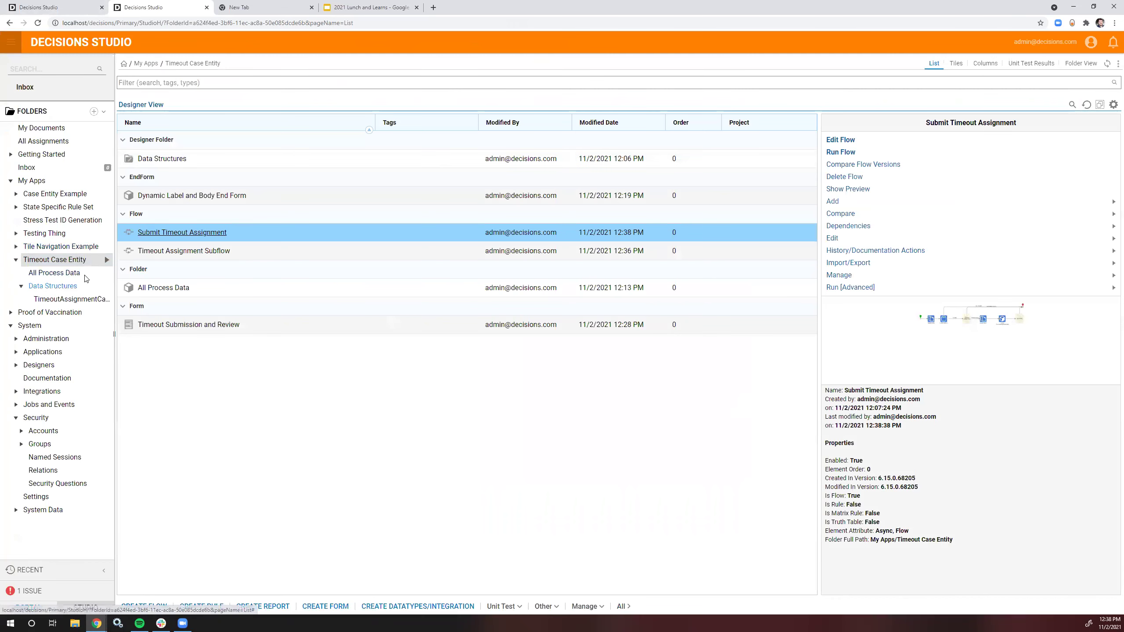
{"action": "left_click", "coordinate": [65, 287]}
{"action": "left_click", "coordinate": [54, 272]}
{"action": "left_click", "coordinate": [181, 136]}
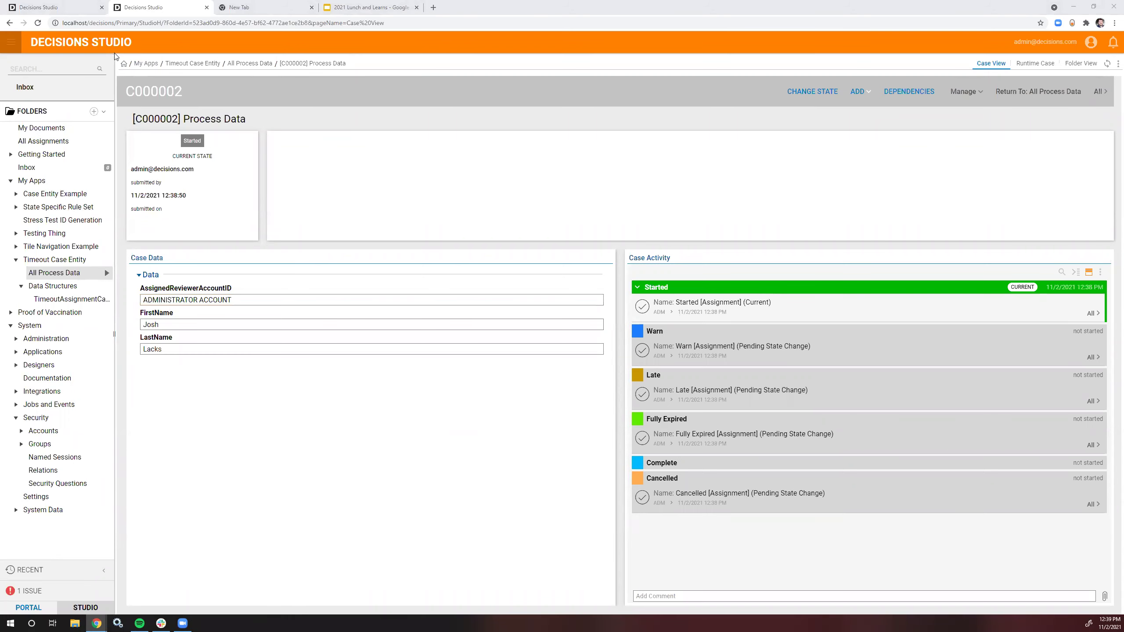
{"action": "left_click", "coordinate": [38, 22]}
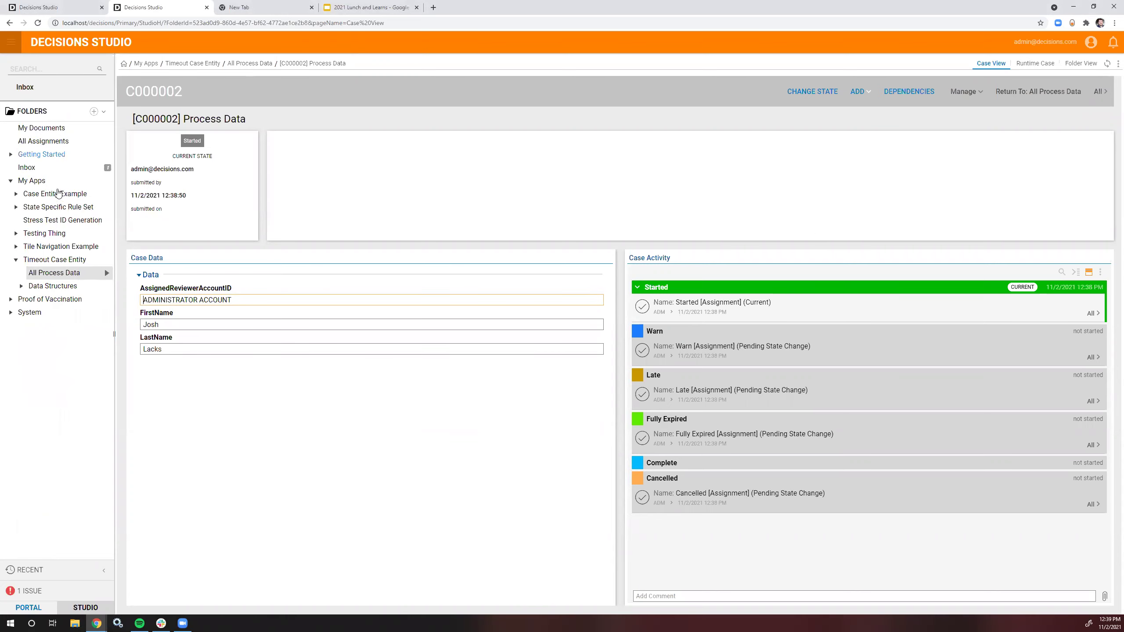
{"action": "left_click", "coordinate": [26, 167]}
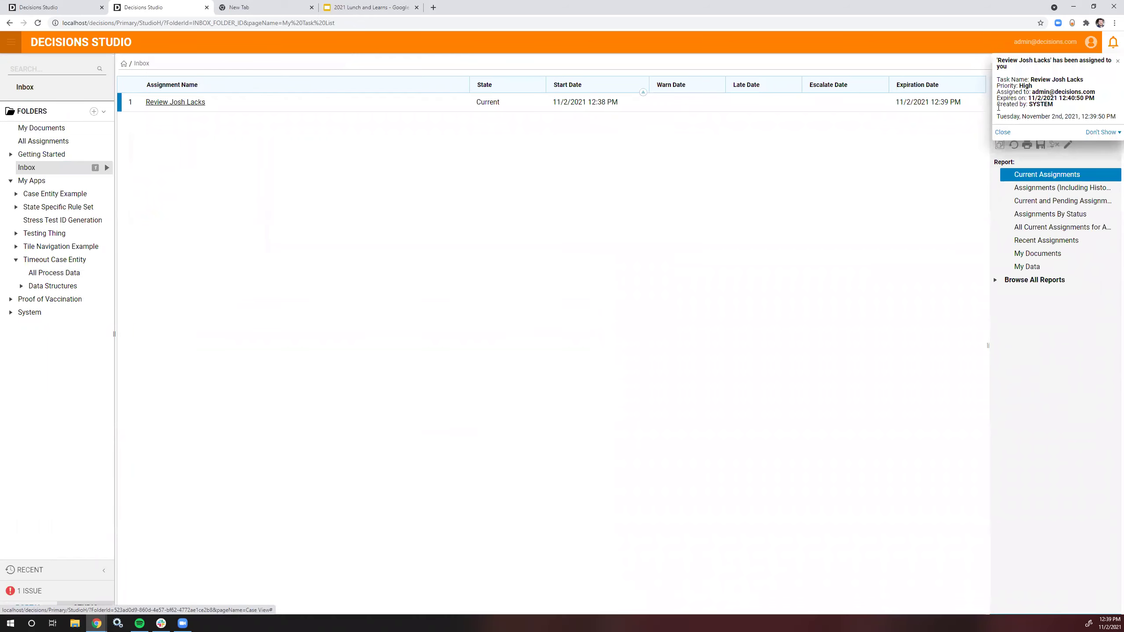
Step: Open case C000002 from All Process Data to check its Warn state
{"action": "left_click", "coordinate": [48, 273]}
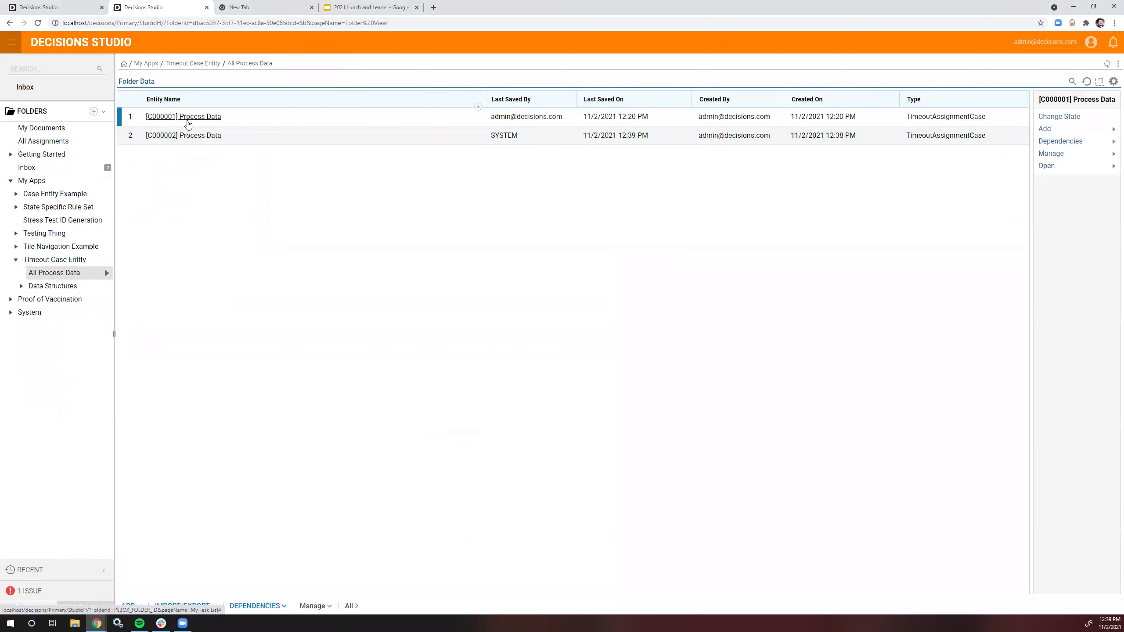
{"action": "left_click", "coordinate": [198, 138]}
{"action": "left_click", "coordinate": [199, 139]}
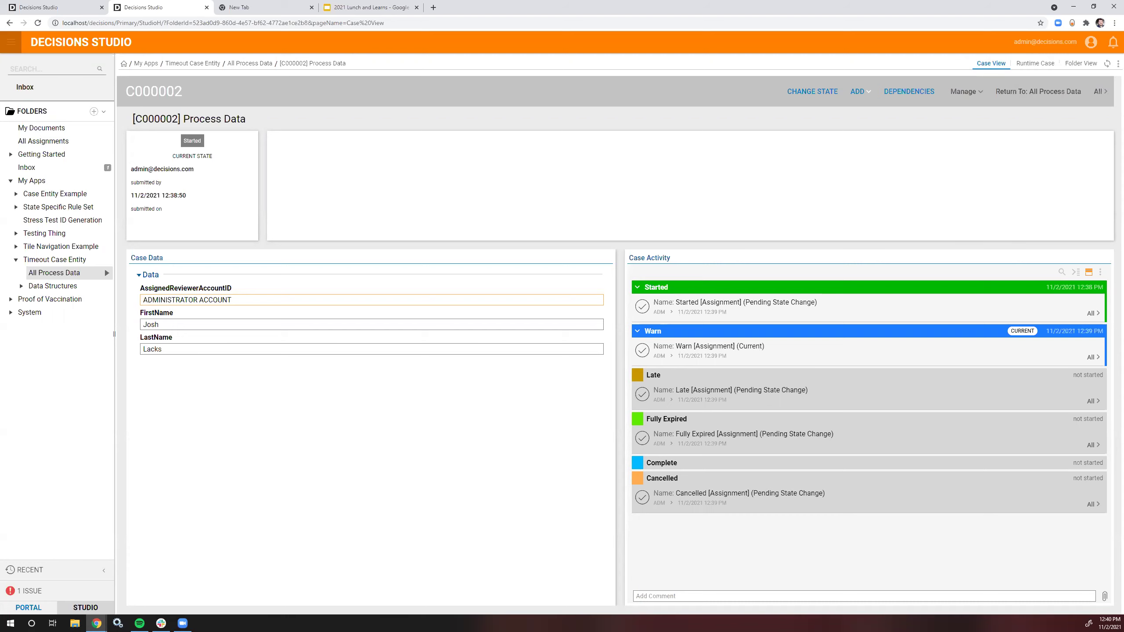
Step: Reload, then reopen case C000002 via Timeout Case Entity > All Process Data
{"action": "key", "text": "F5"}
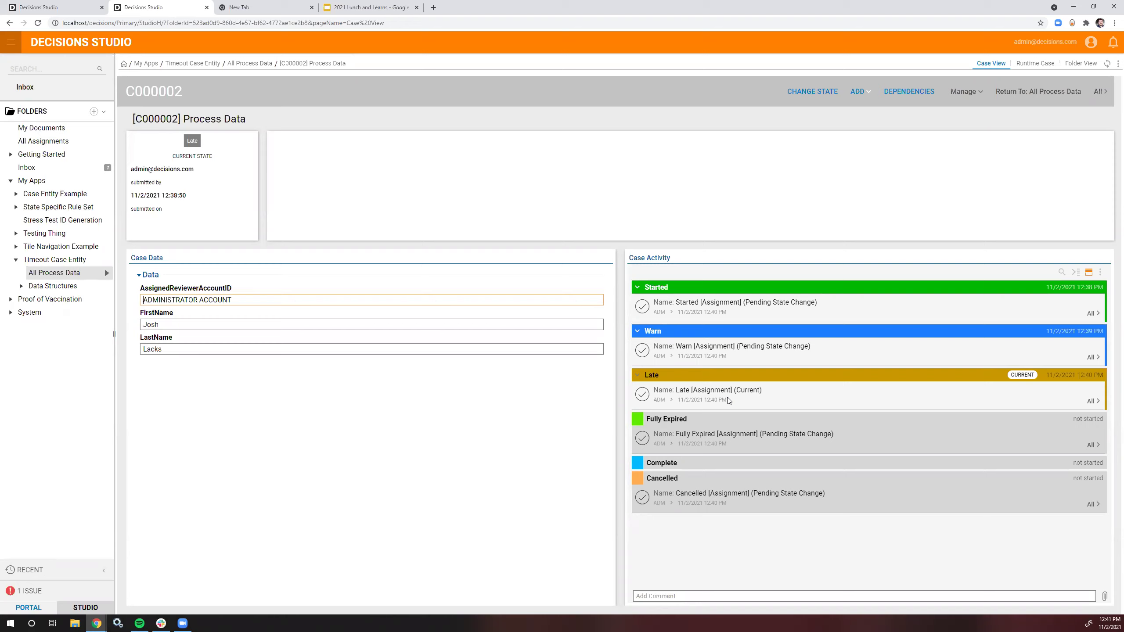
{"action": "left_click", "coordinate": [53, 262]}
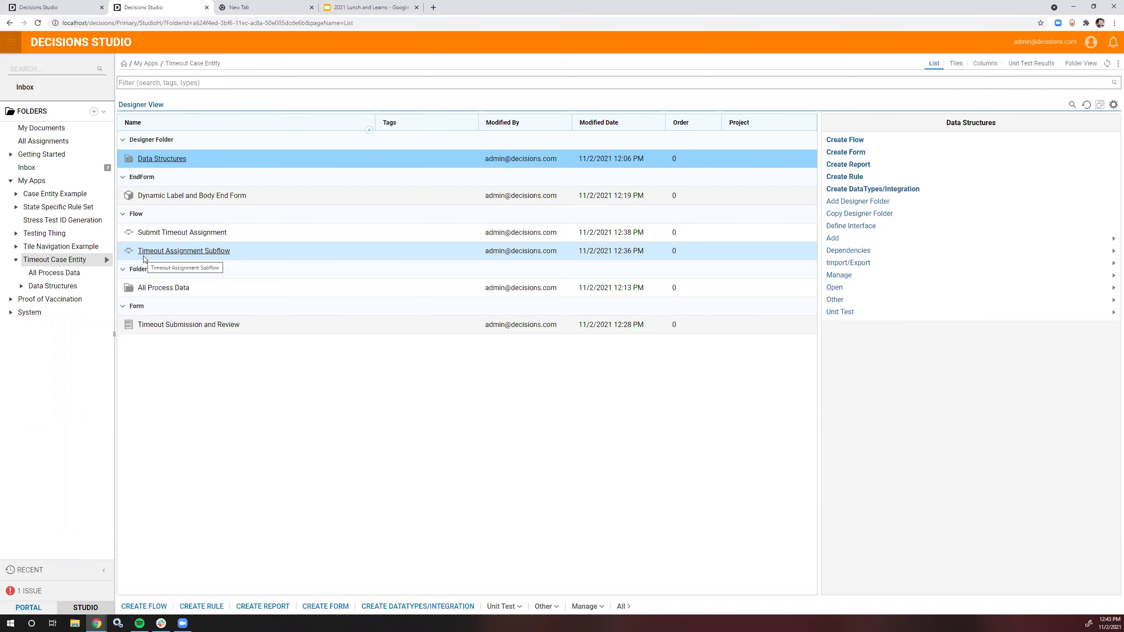
{"action": "left_click", "coordinate": [66, 273]}
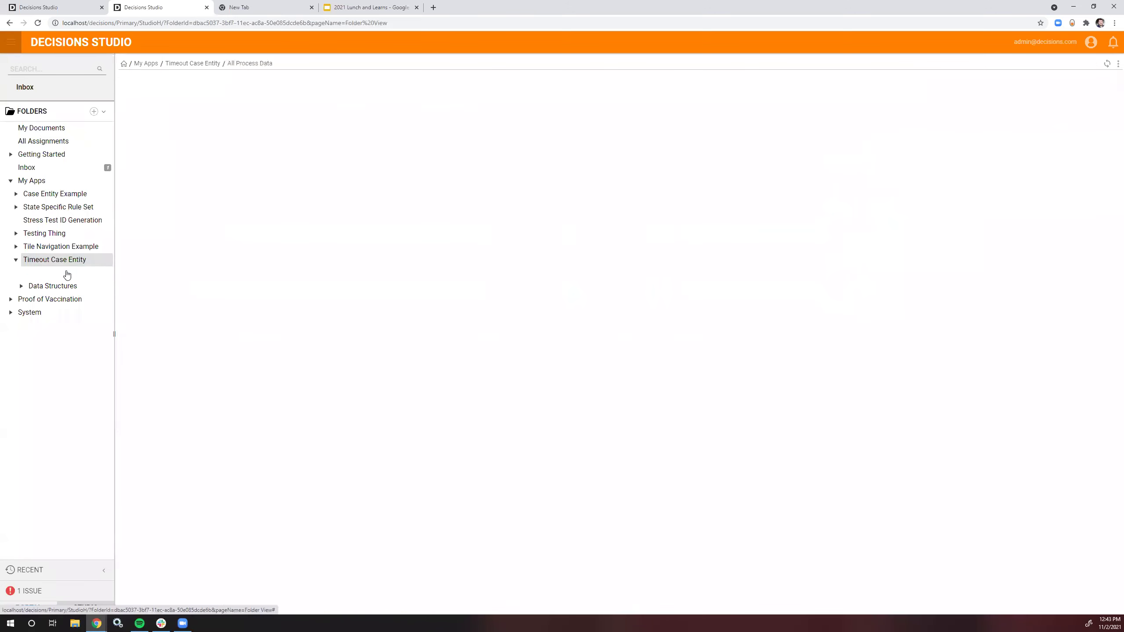
{"action": "left_click", "coordinate": [177, 137]}
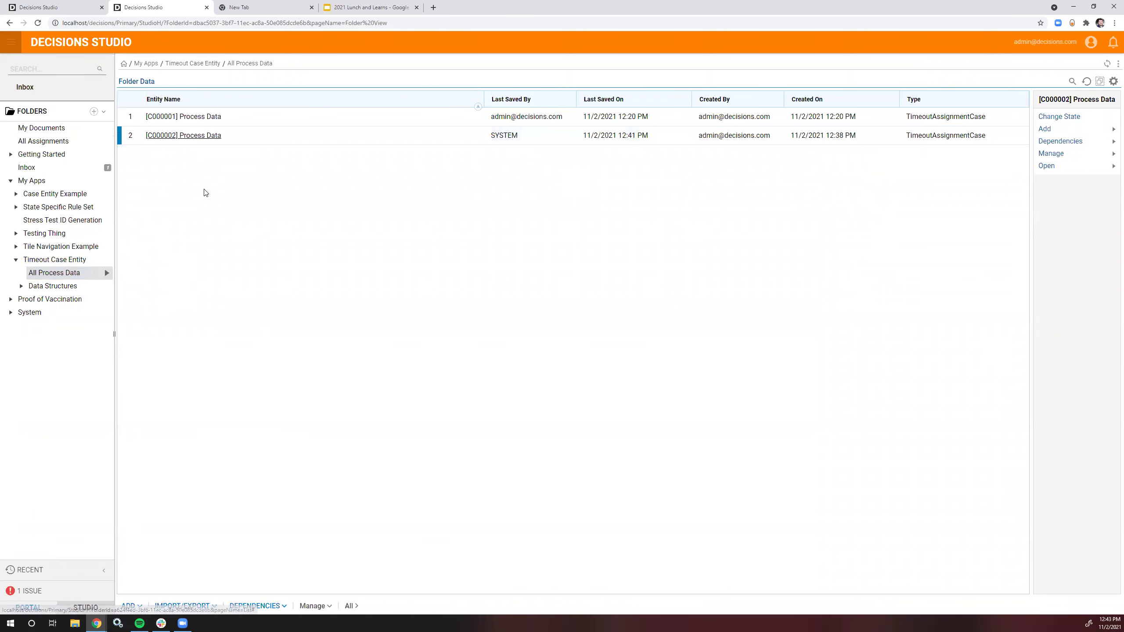